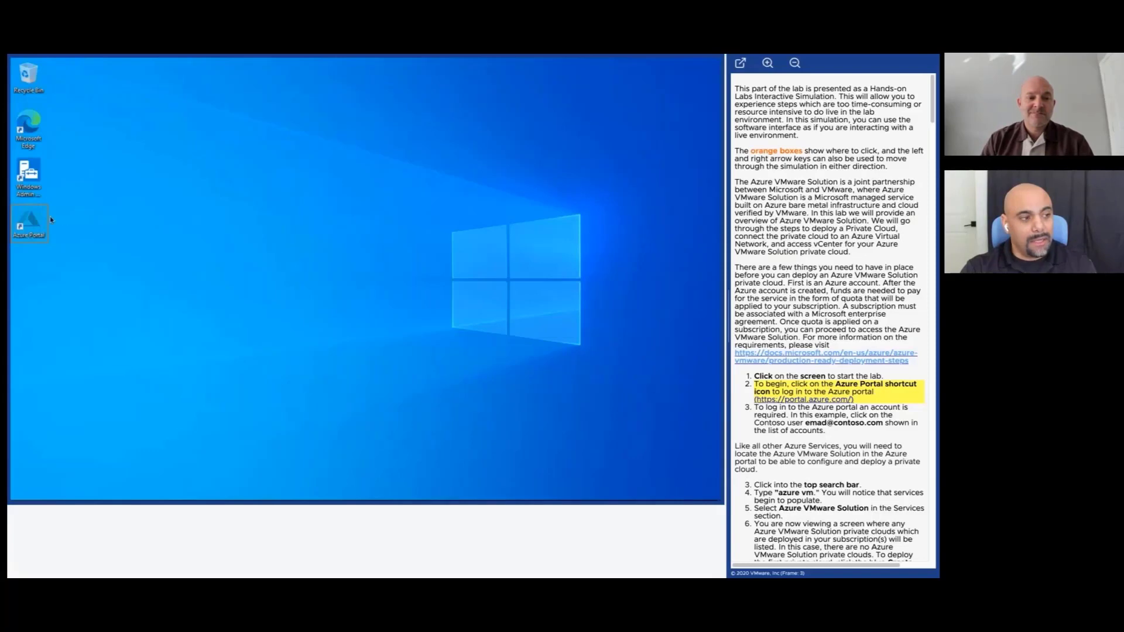
Launch Azure Portal and sign in with the Contoso account.
left_click(50, 217)
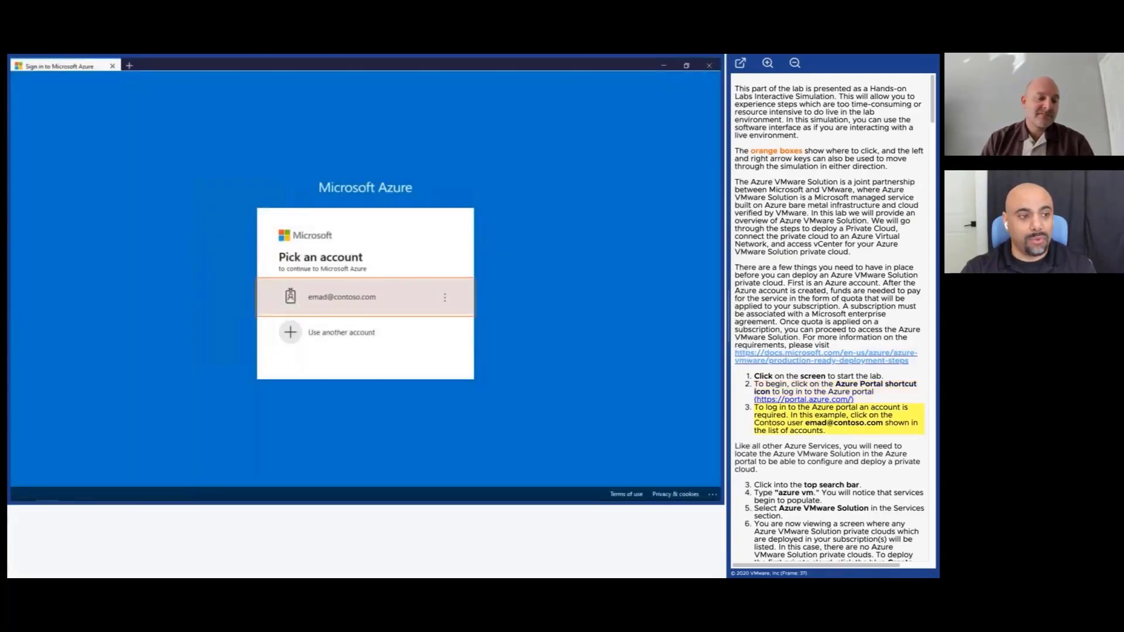
left_click(403, 301)
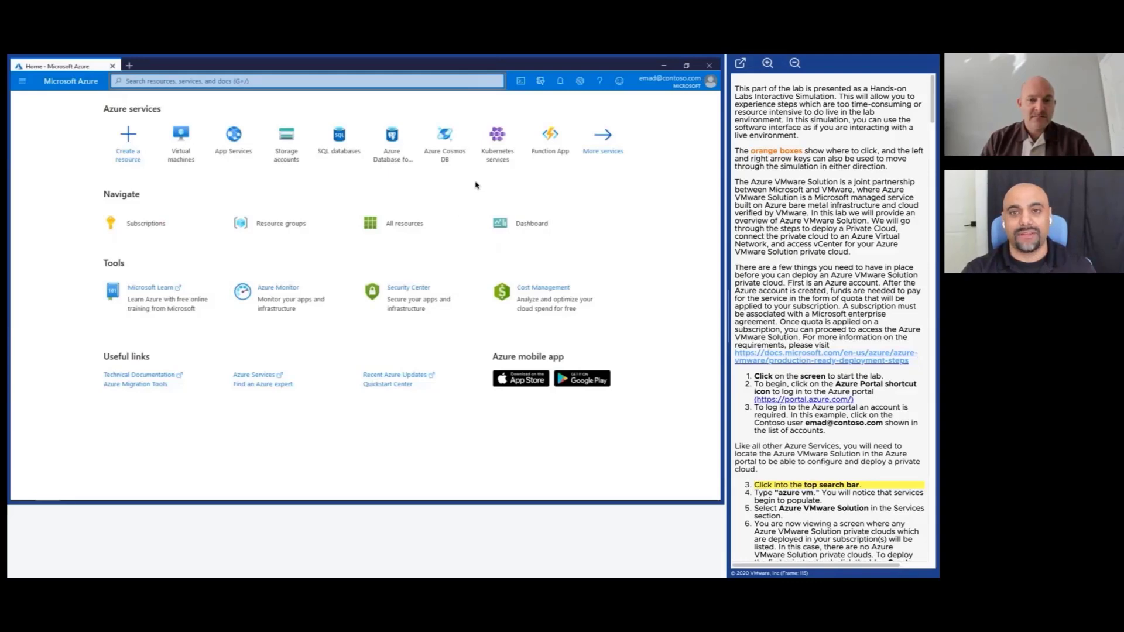
Search the portal for 'azure vm'.
left_click(430, 82)
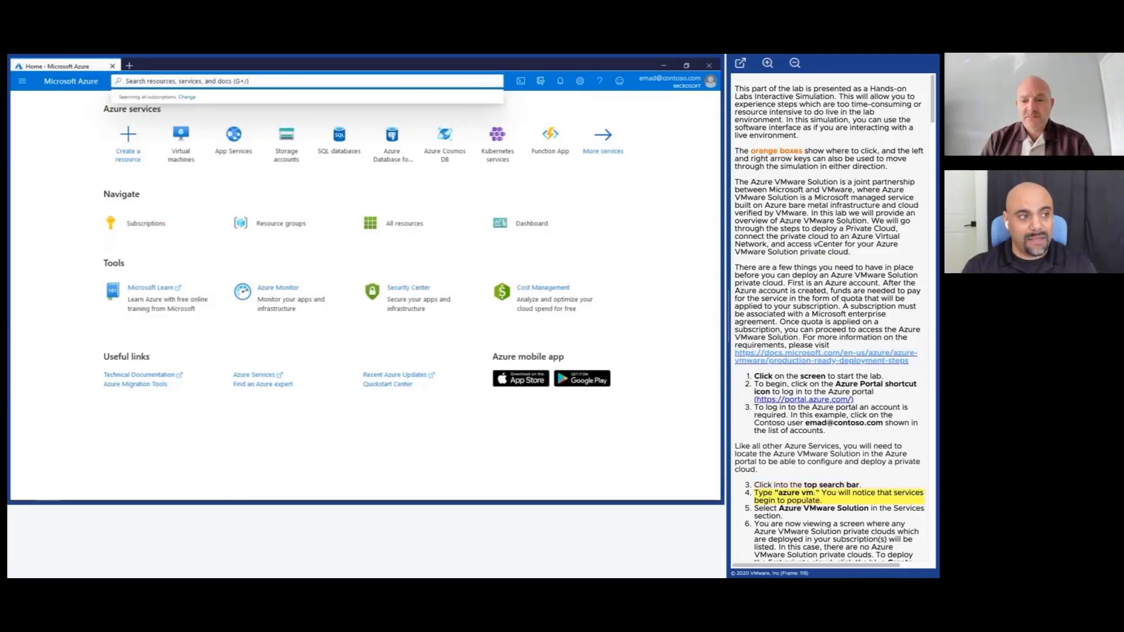
type("azure")
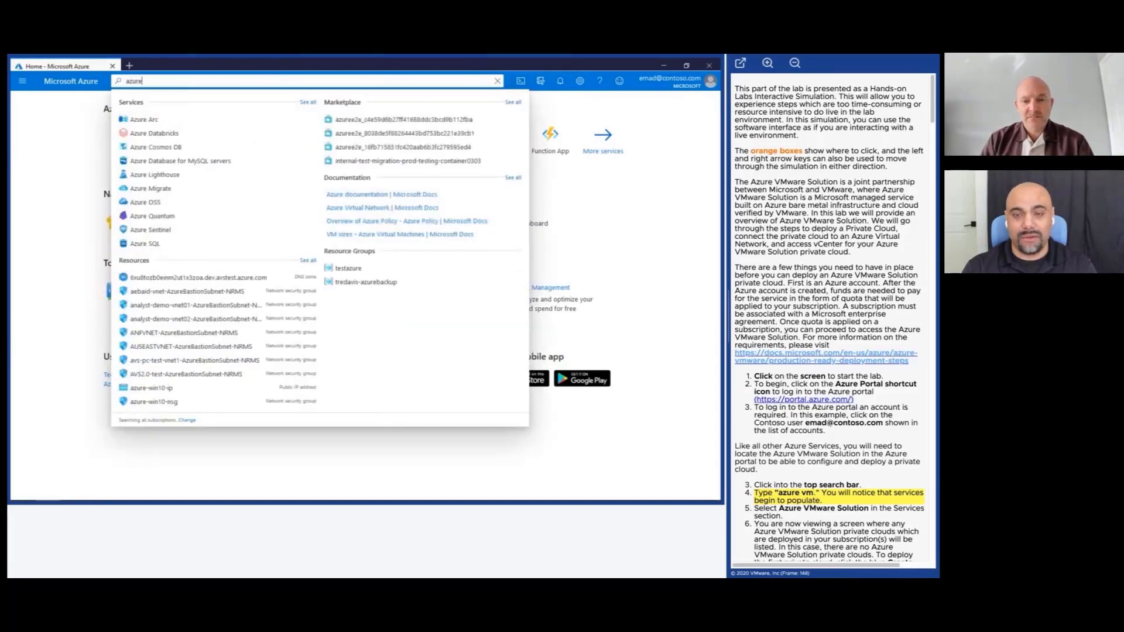
type(" vm")
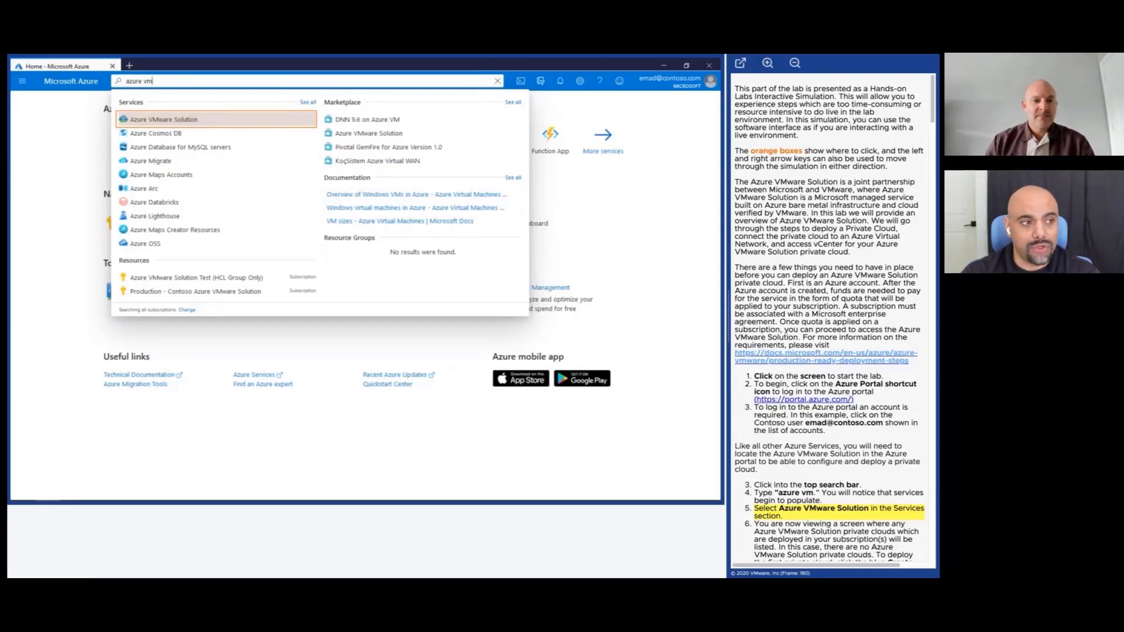
Open Azure VMware Solution and start creating a new AVS private cloud.
left_click(236, 123)
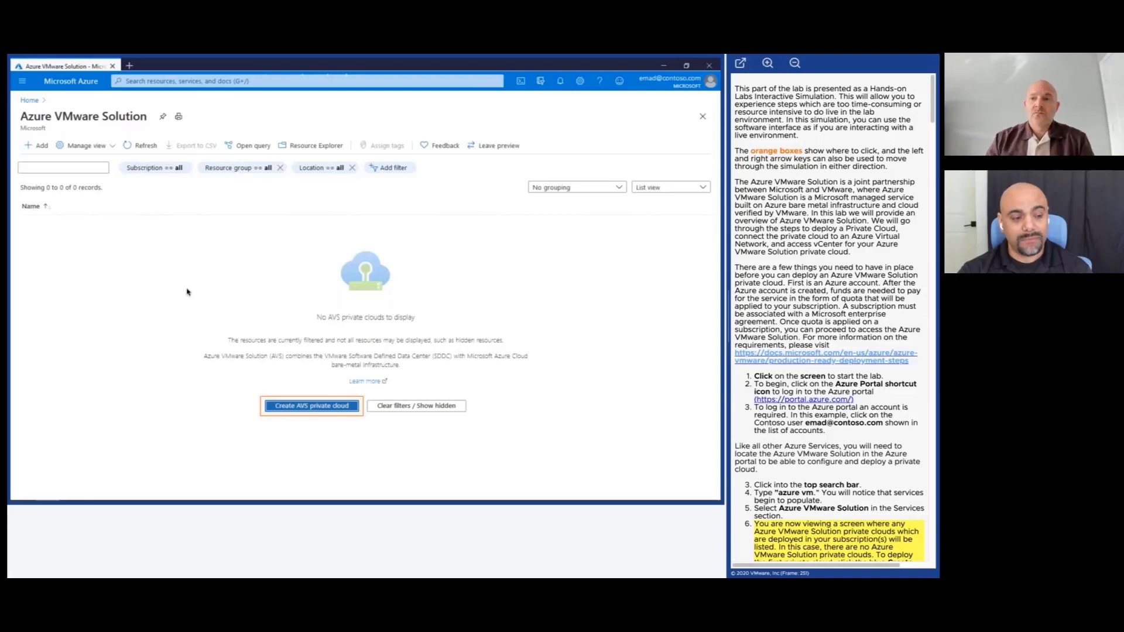
left_click(296, 408)
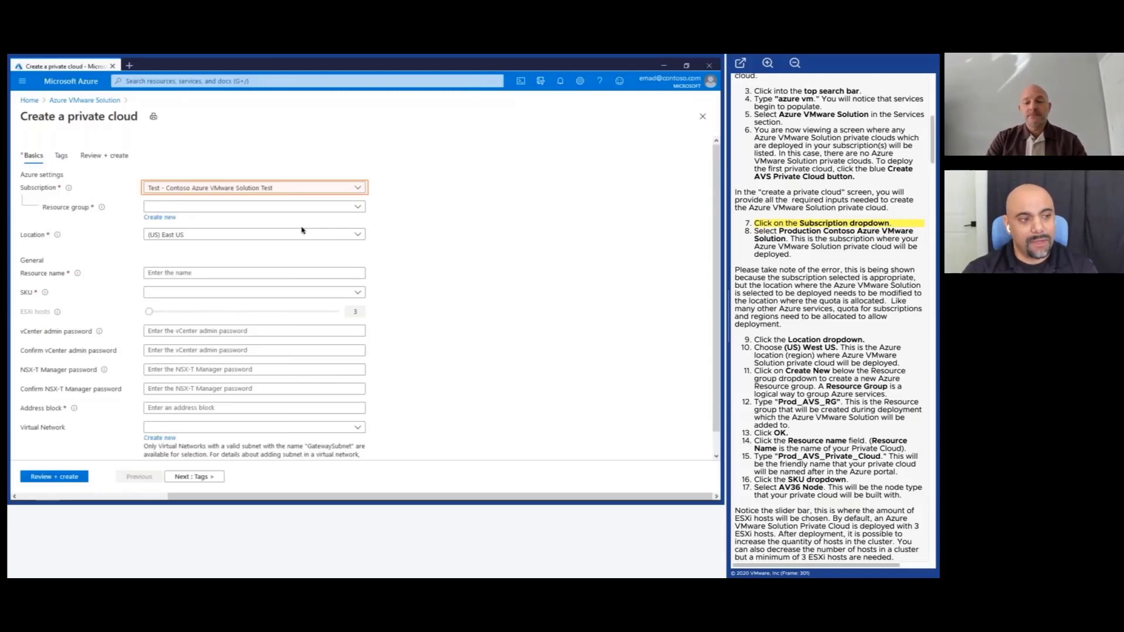
Choose the Production - Contoso Azure VMware Solution subscription and the (US) West US region.
left_click(313, 189)
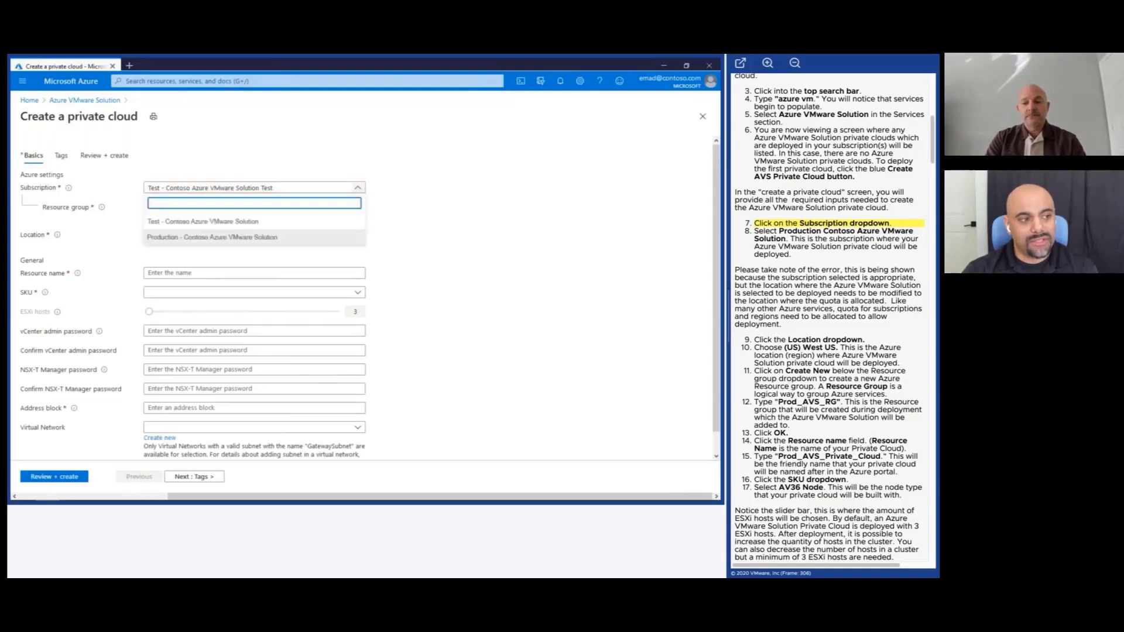
left_click(245, 239)
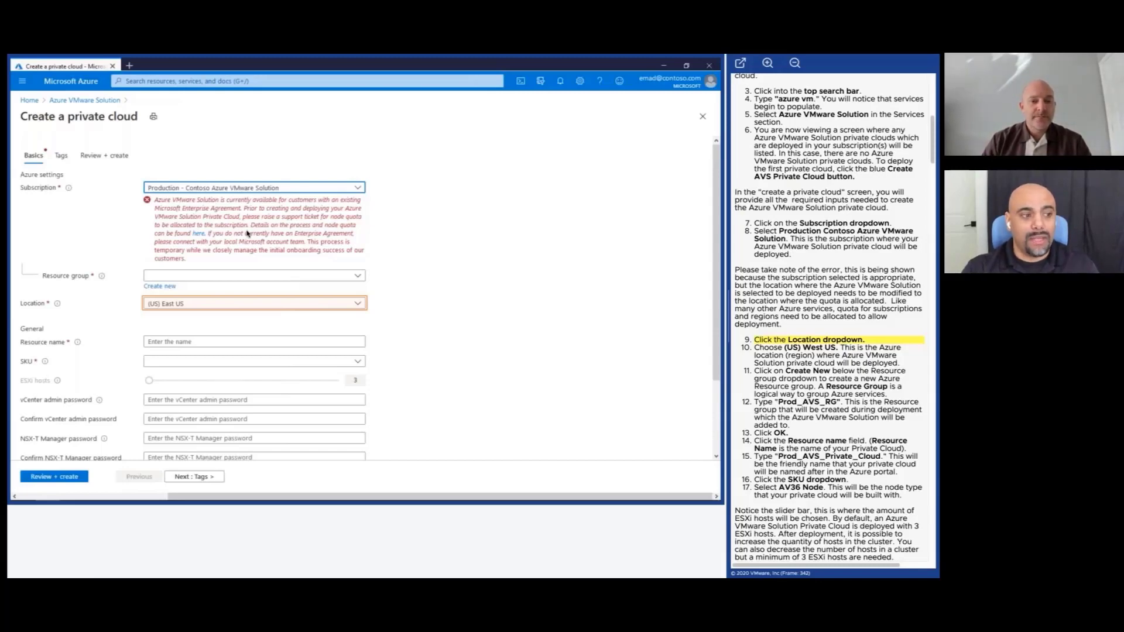
left_click(298, 304)
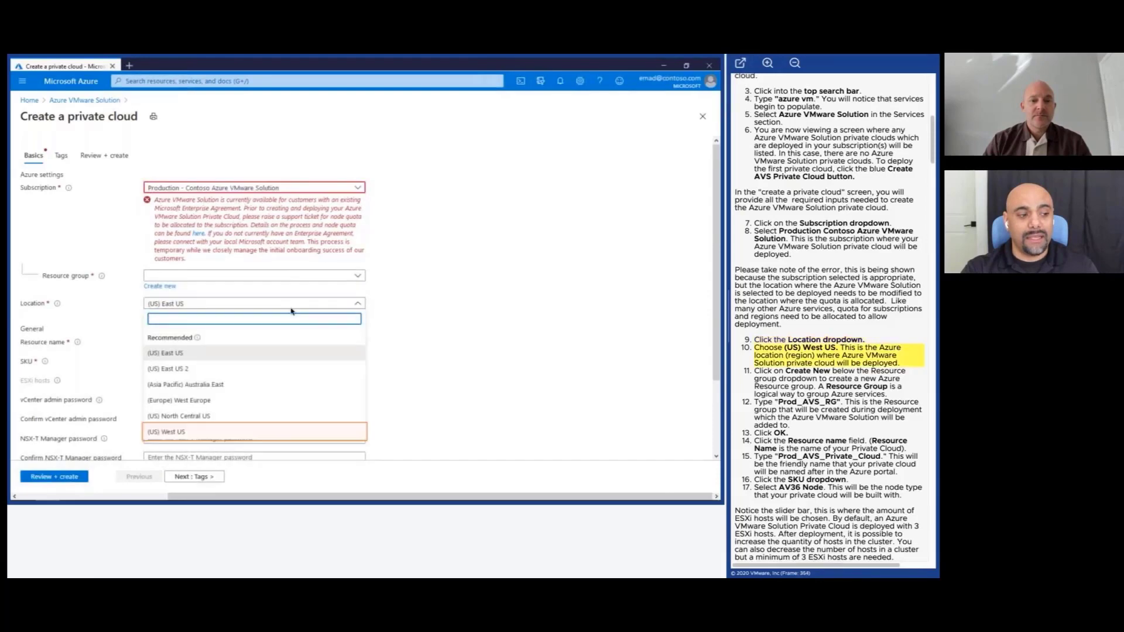
left_click(222, 431)
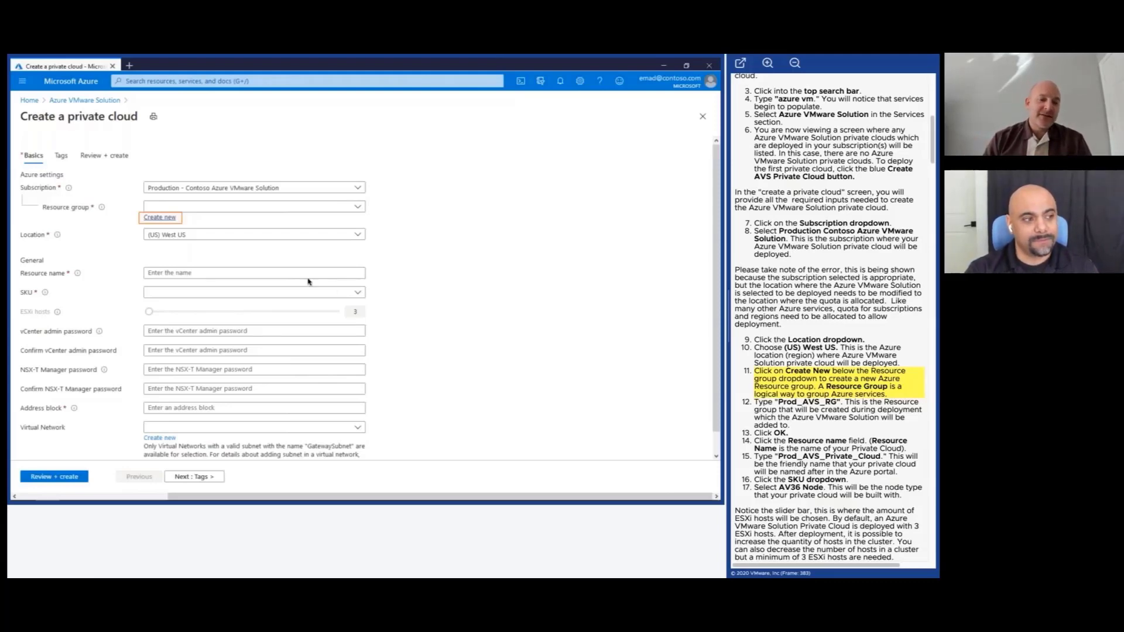
Create a new resource group named Prod_AVS_RG.
left_click(167, 220)
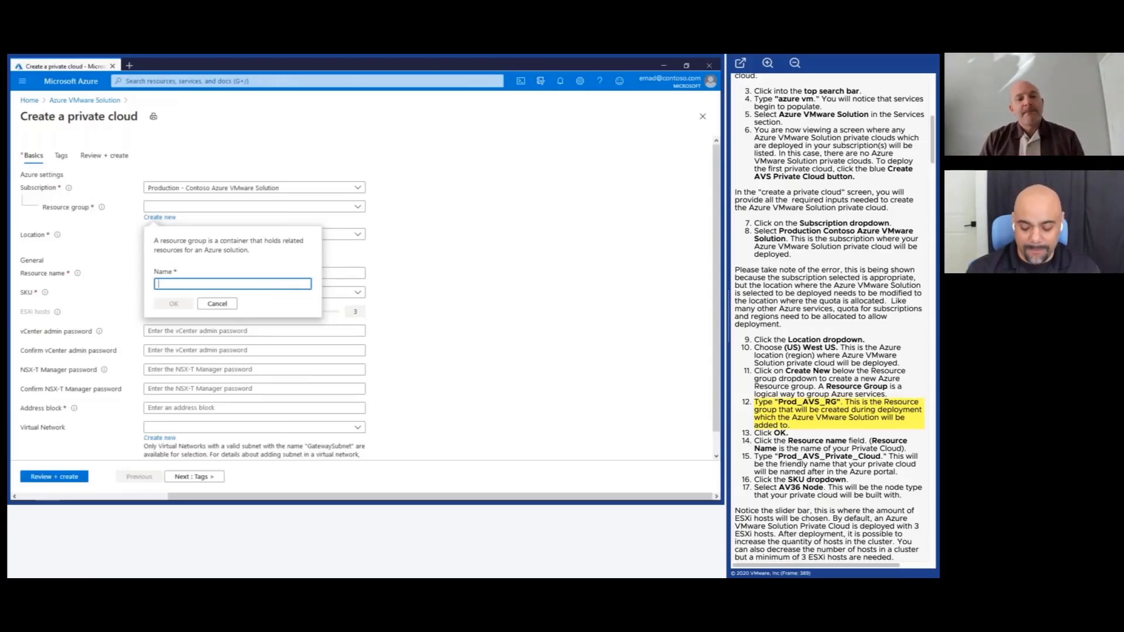
type("Prod")
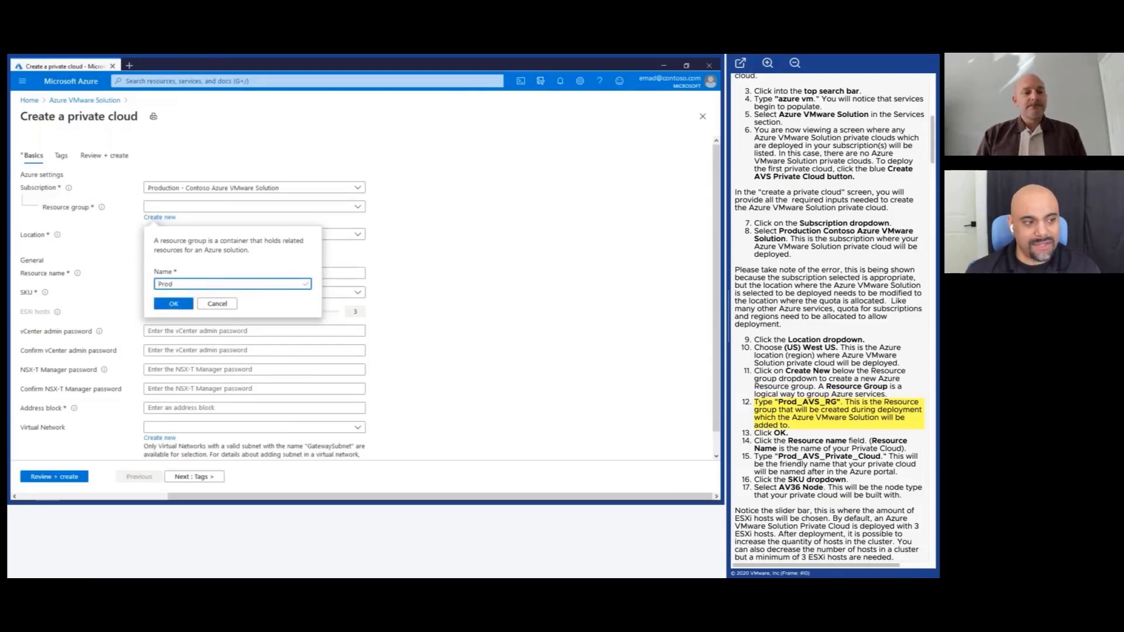
type("_AVS_R")
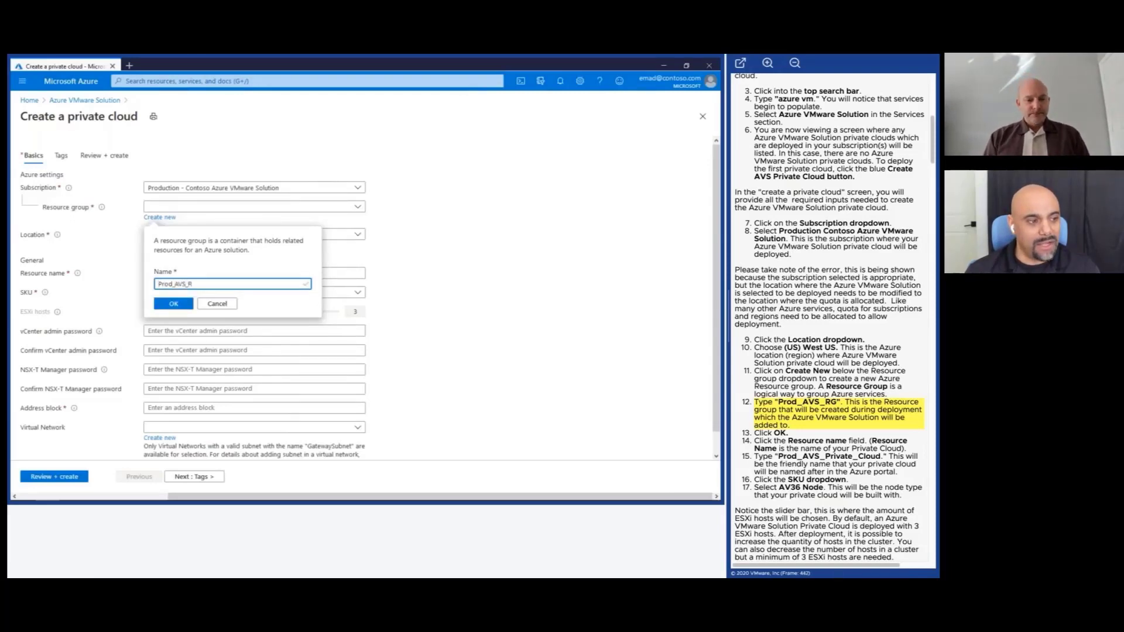
type("G")
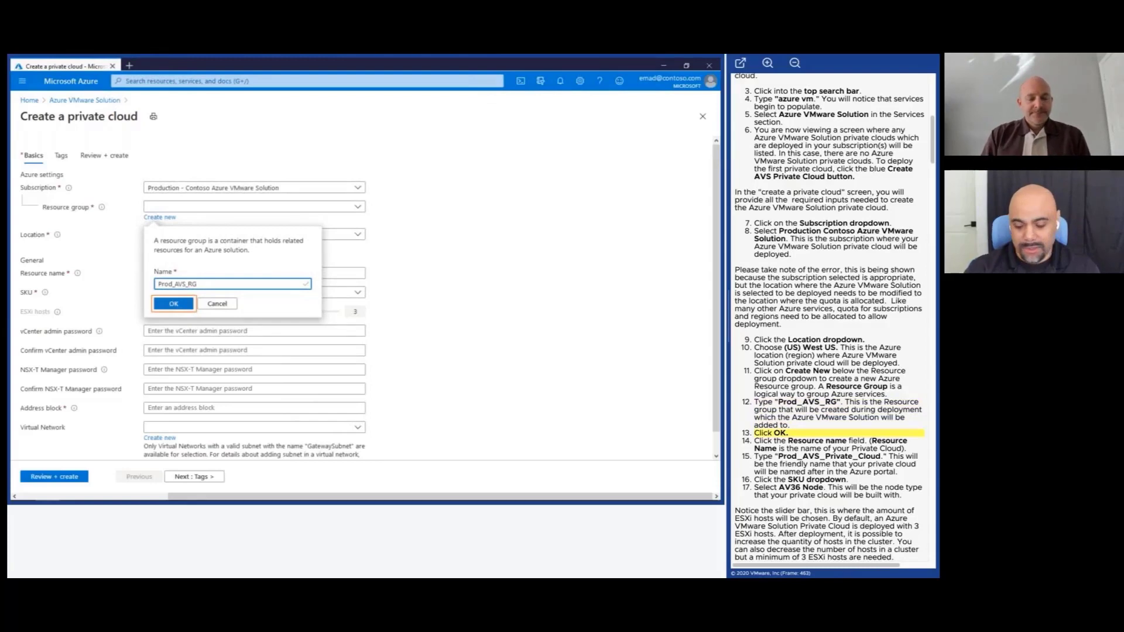
left_click(165, 304)
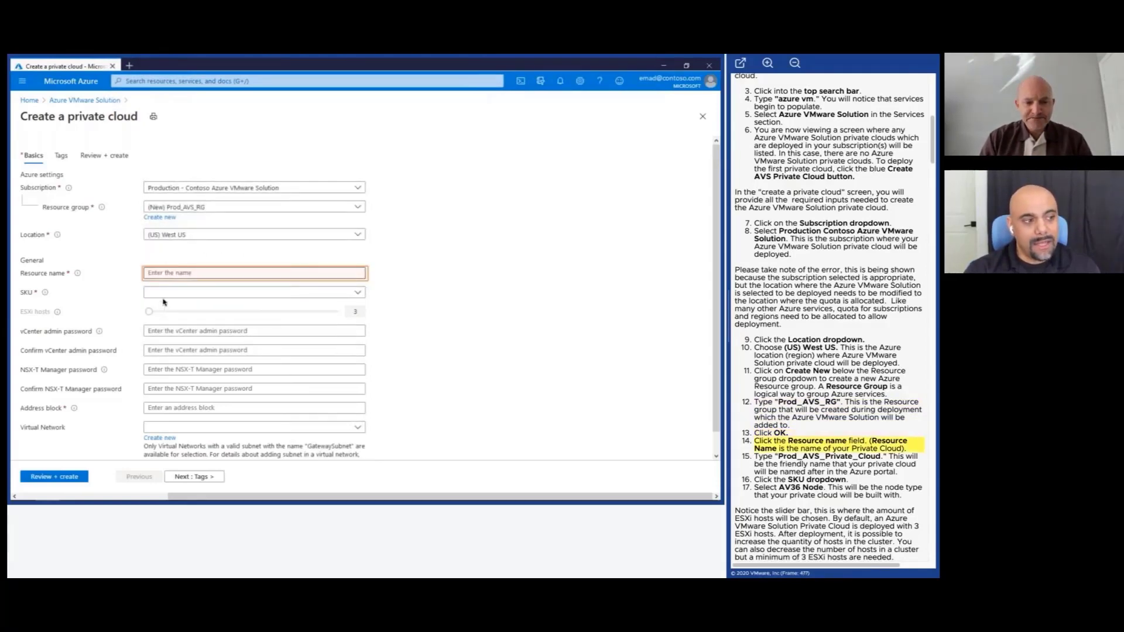
Name the private cloud Prod_AVS_Private_Cloud and choose the AV36 Node SKU.
left_click(186, 272)
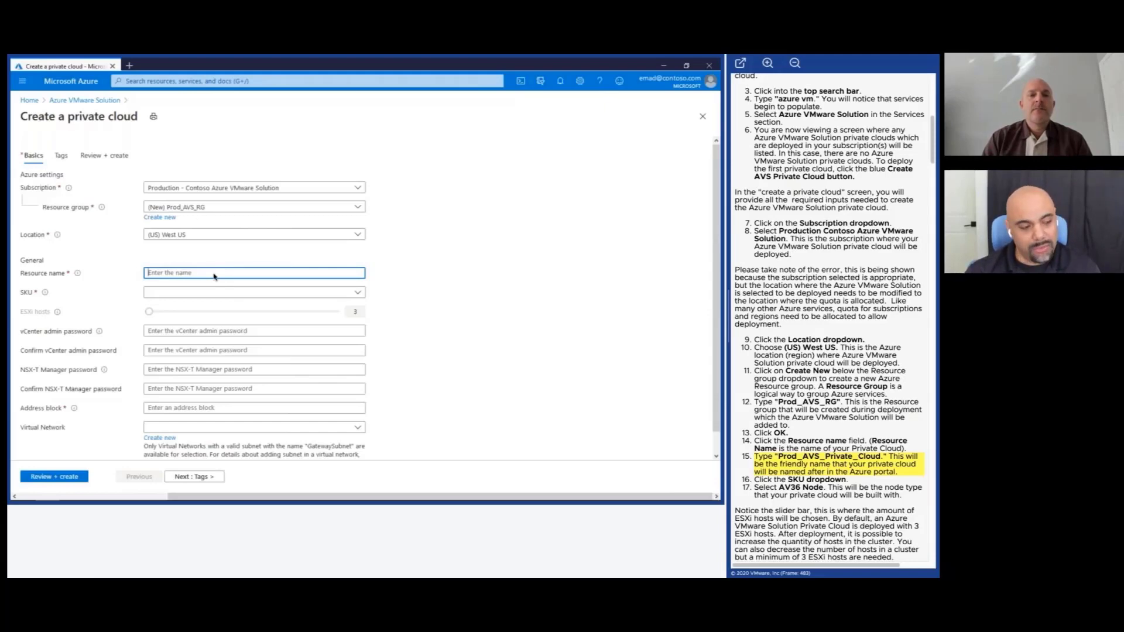
type("Prod_")
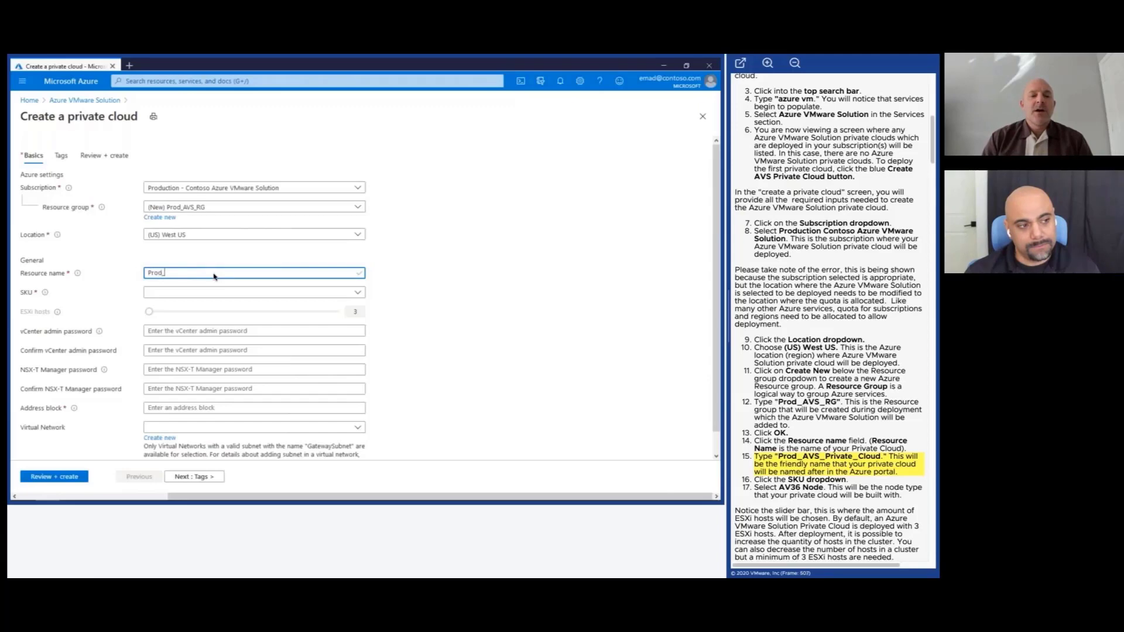
type("AVS_")
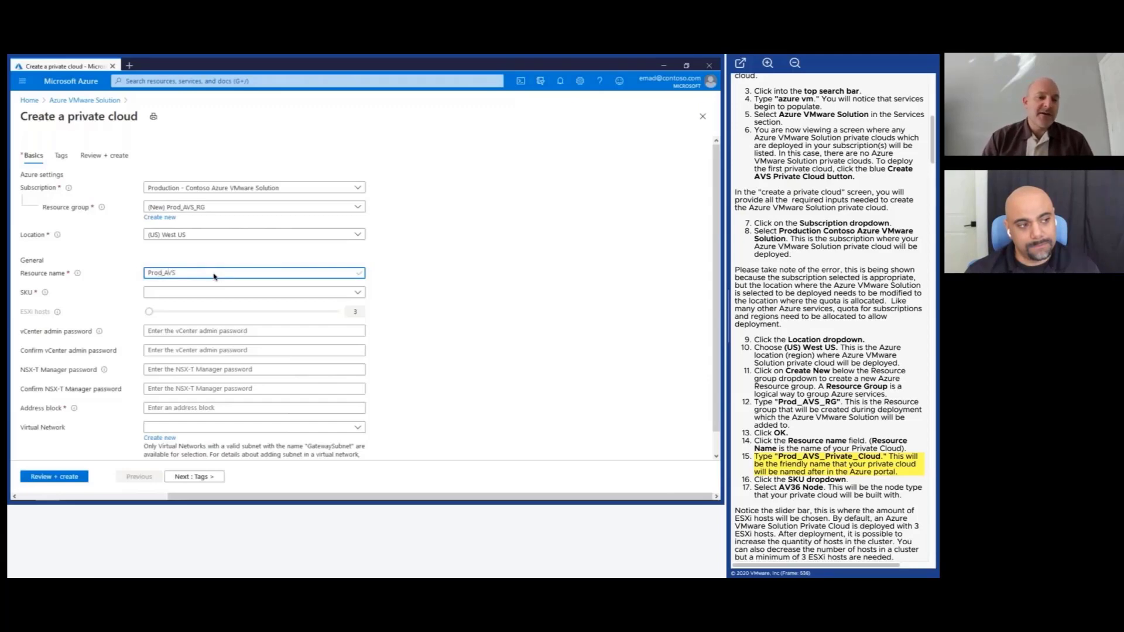
type("Pr")
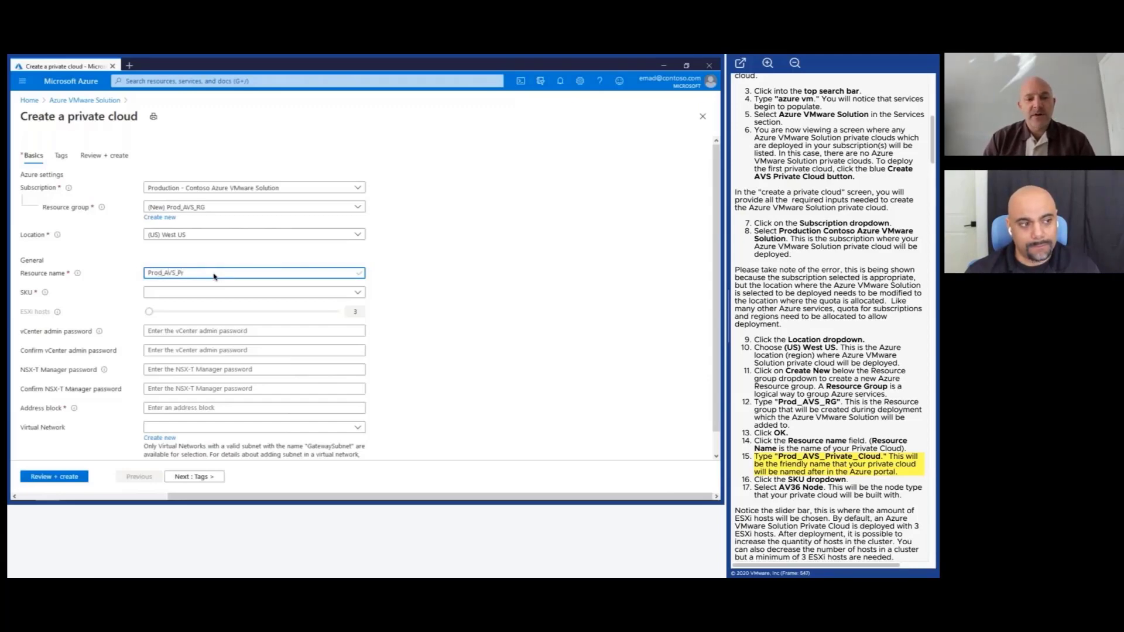
type("ivat")
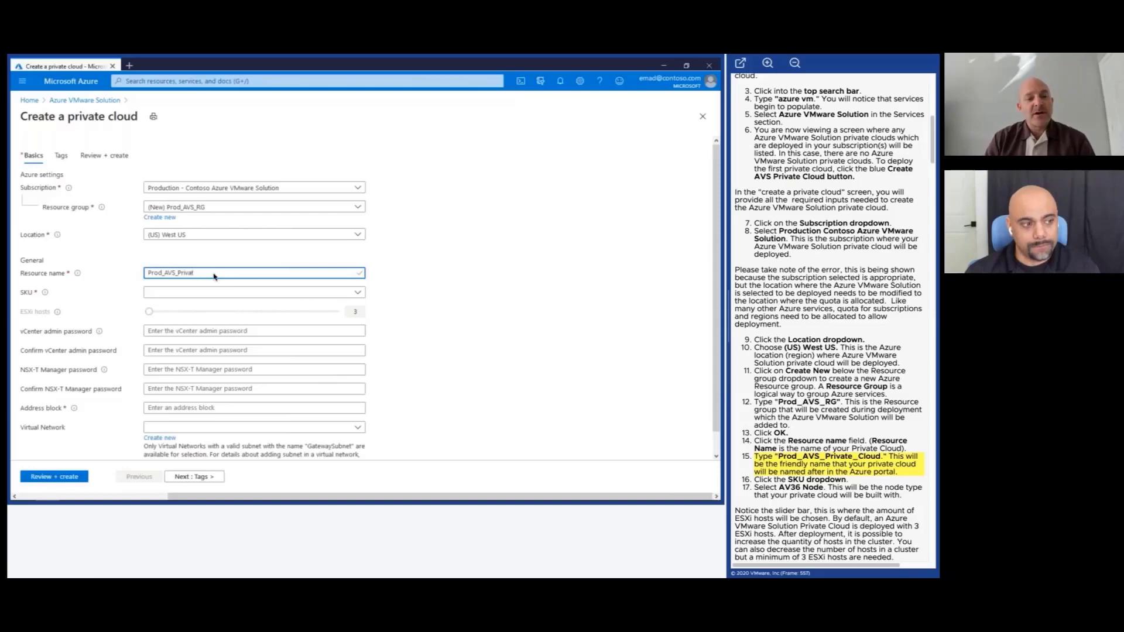
type("e_")
type("C")
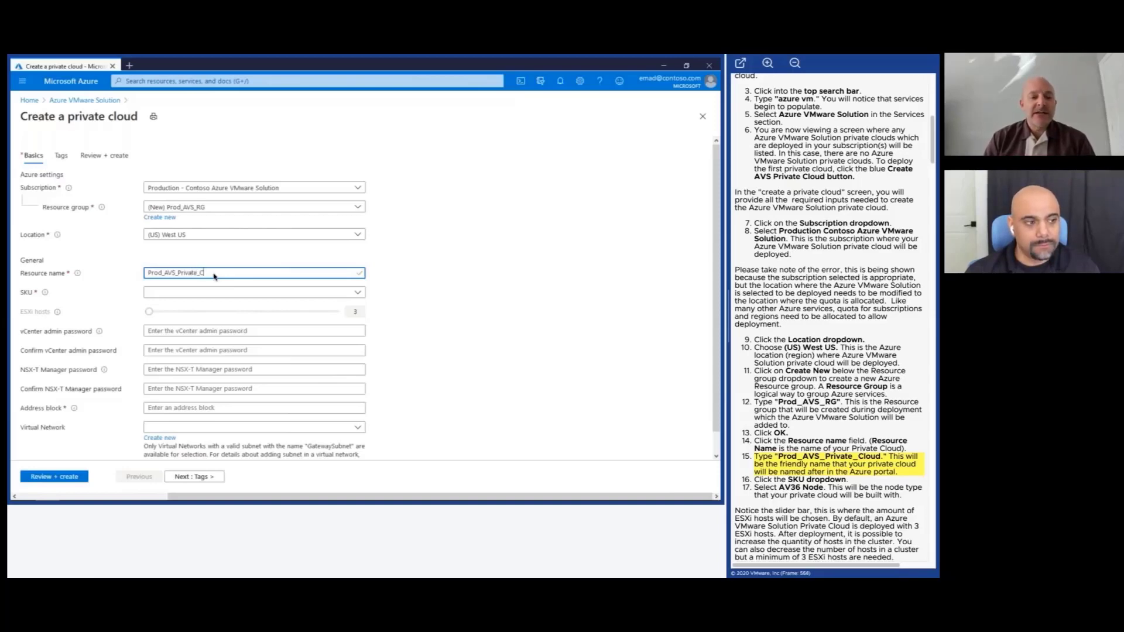
type("loud")
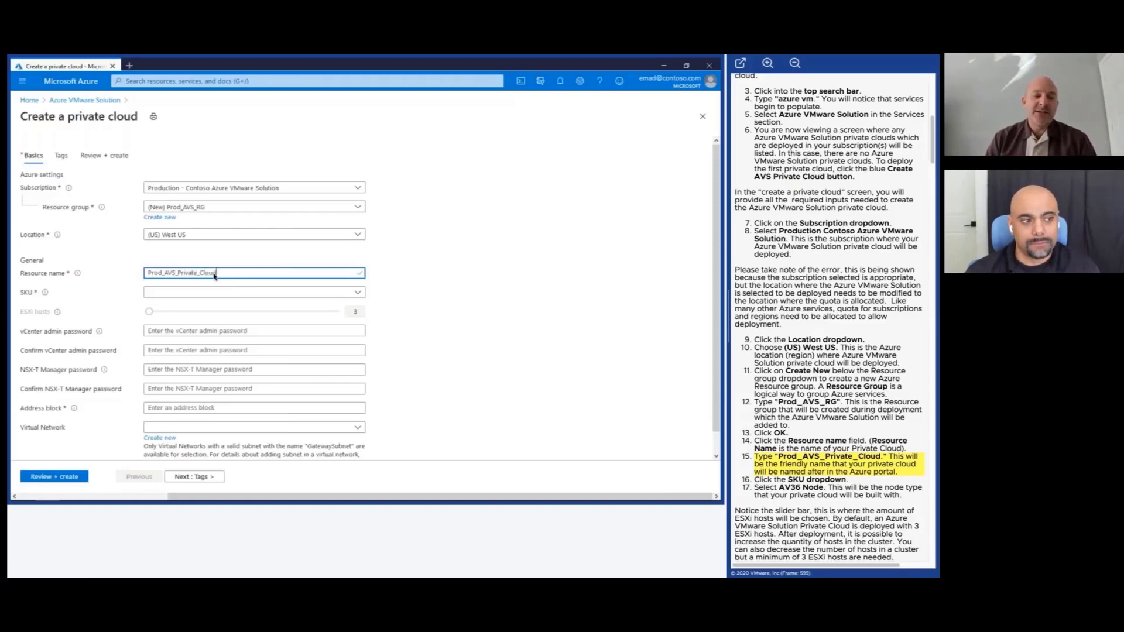
key("Tab")
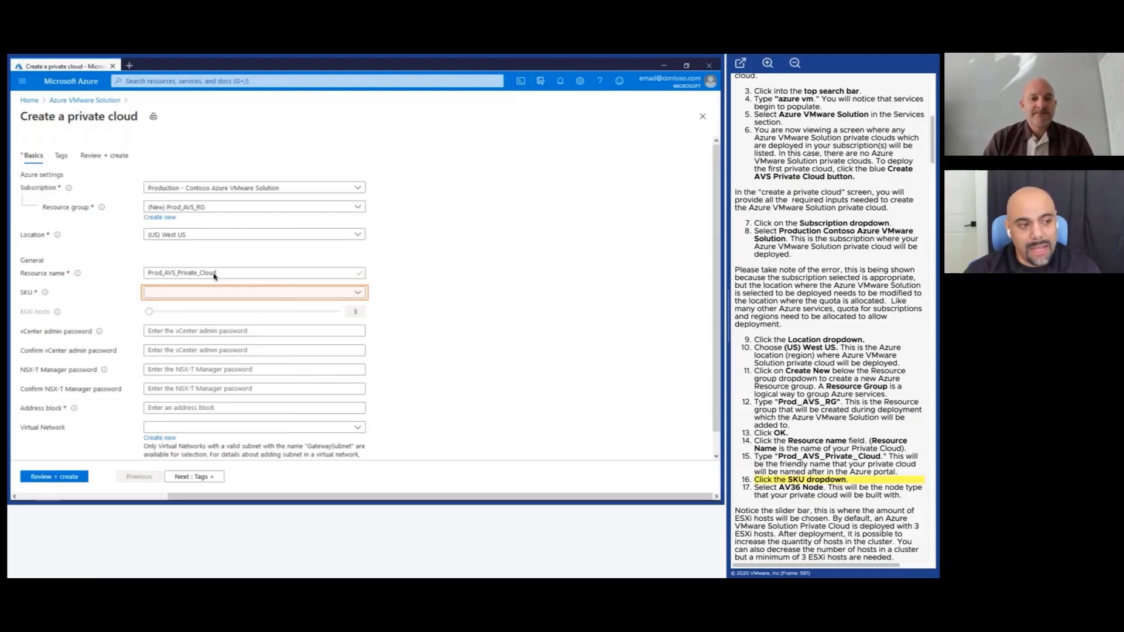
left_click(231, 293)
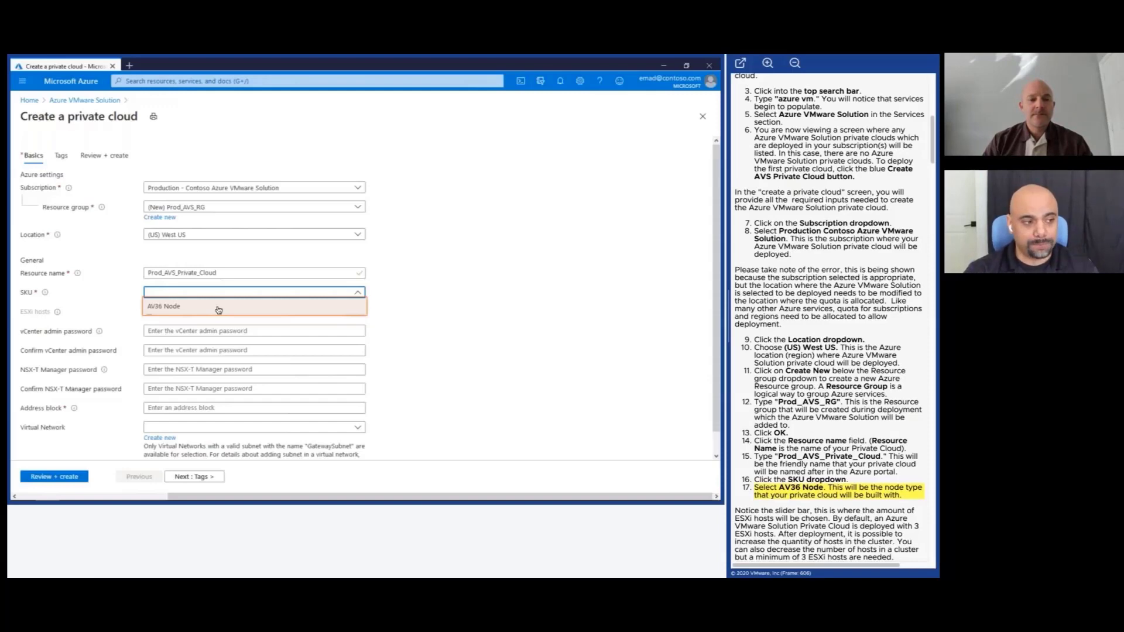
left_click(218, 307)
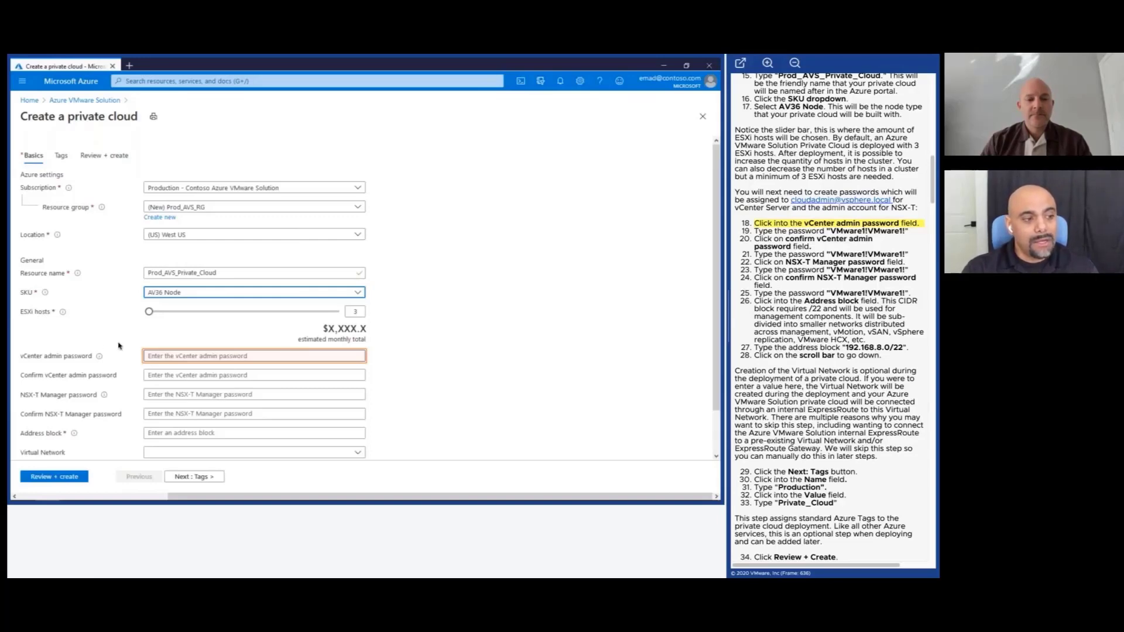
Enter the vCenter admin password and confirm it.
left_click(152, 354)
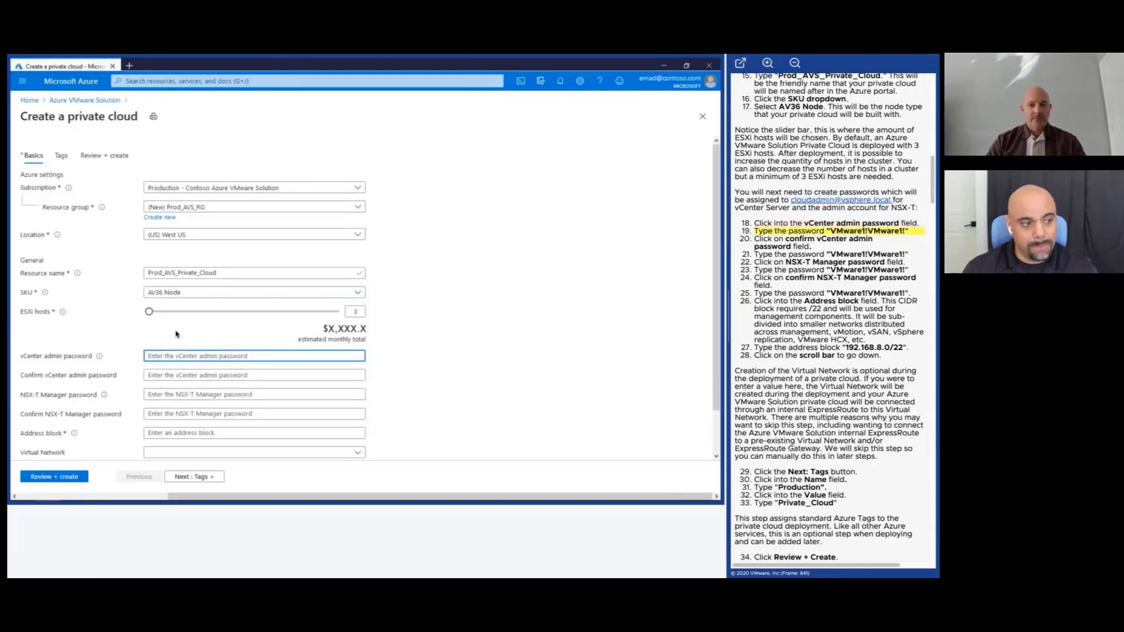
type("VMw")
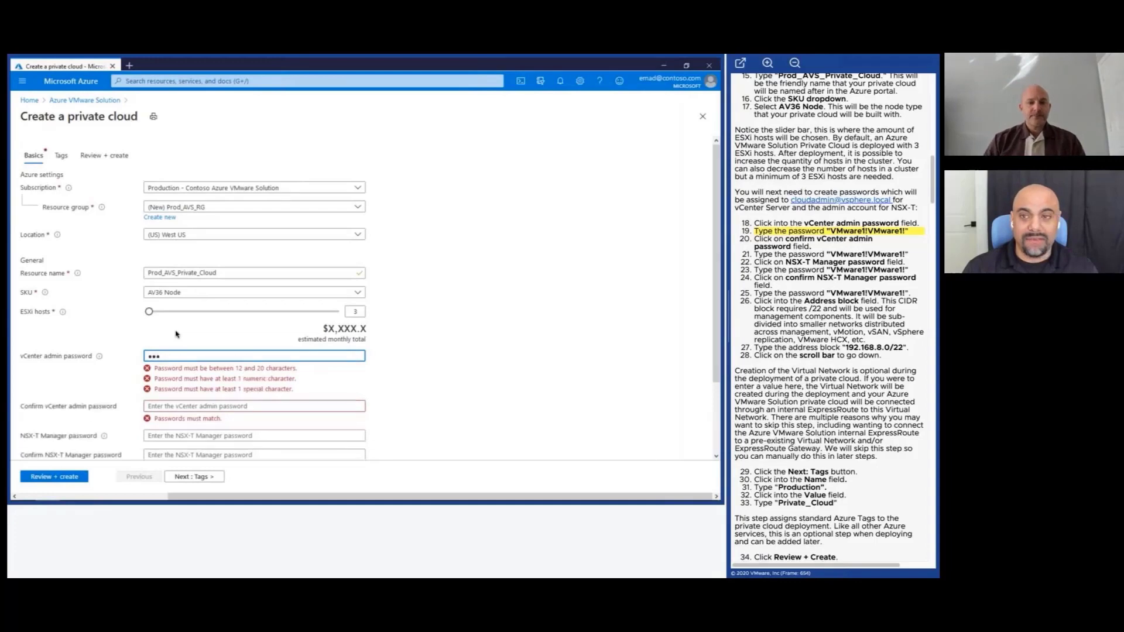
type("ar")
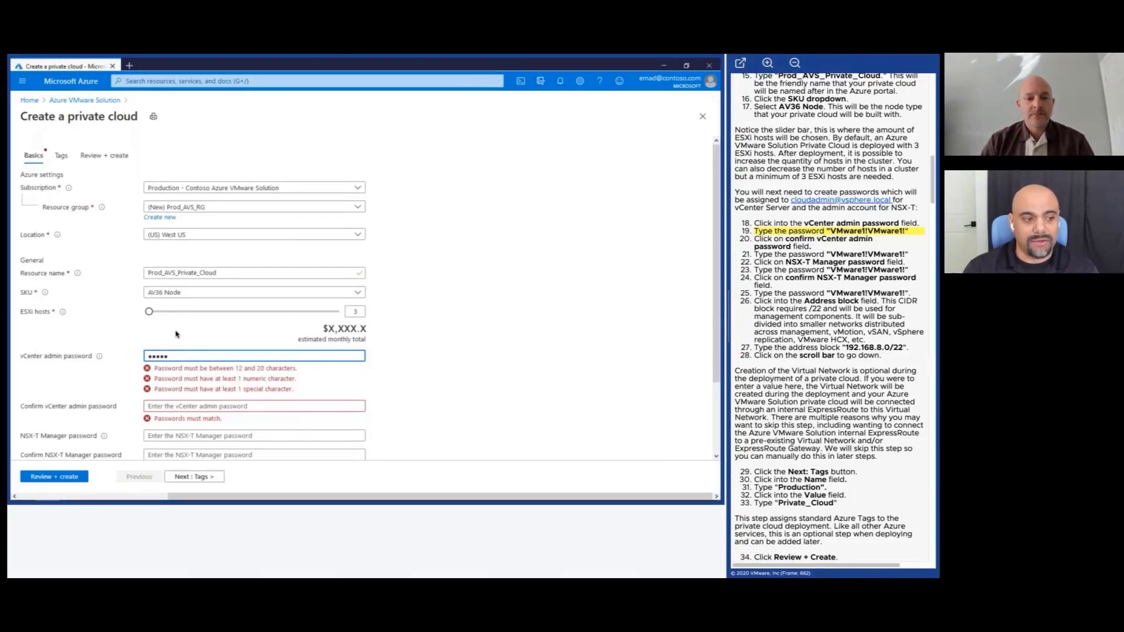
type("e1!VMware")
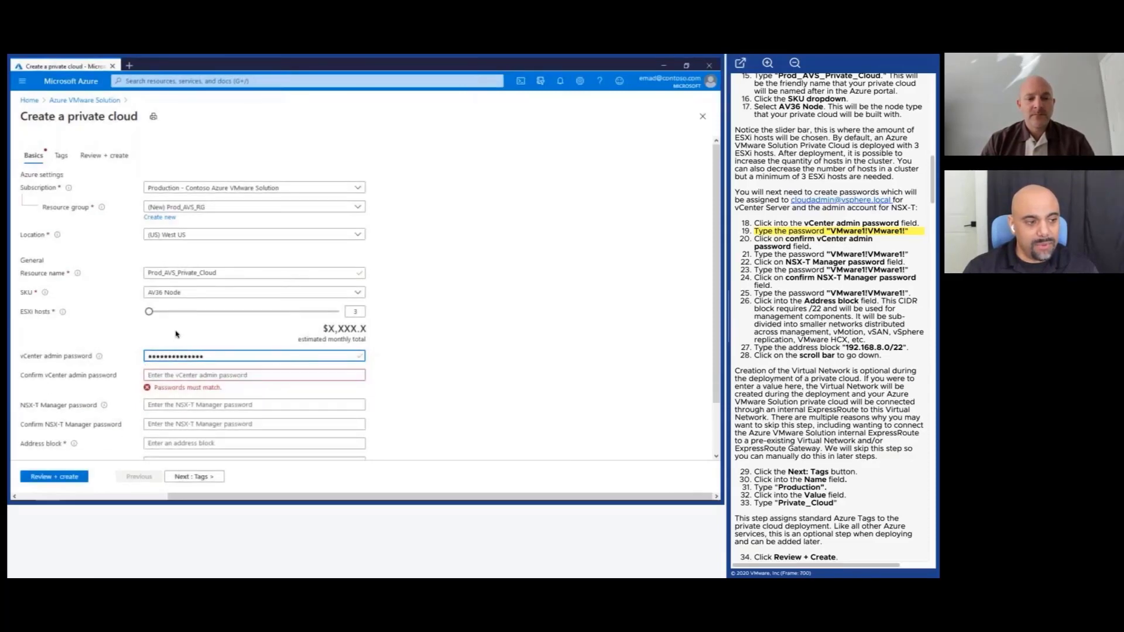
type("1!")
key("Tab")
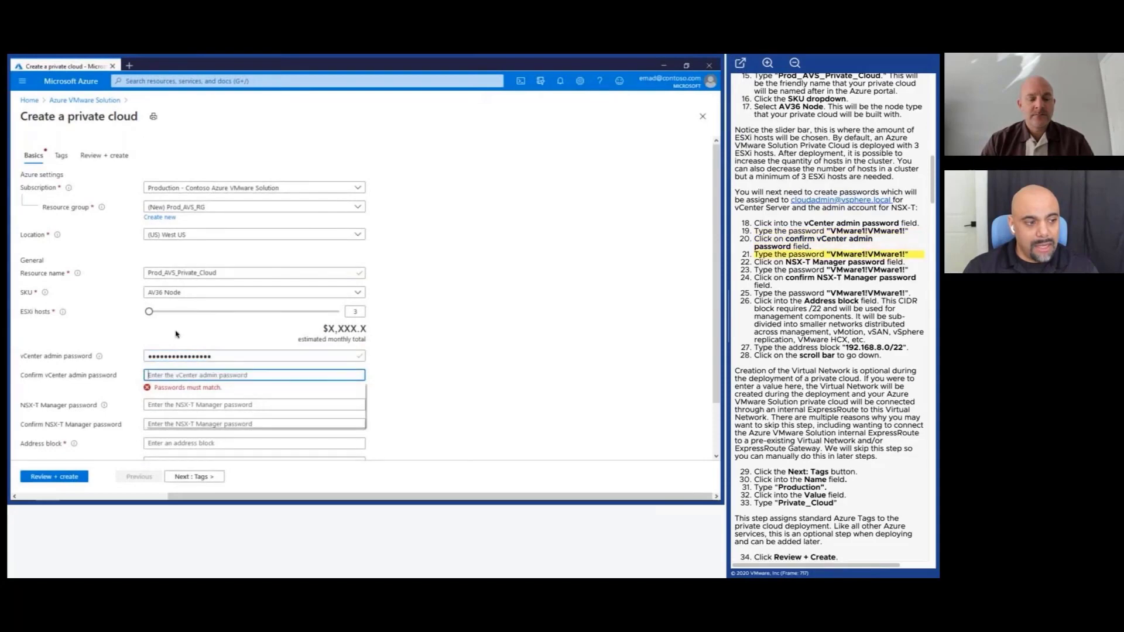
type("VMware1!")
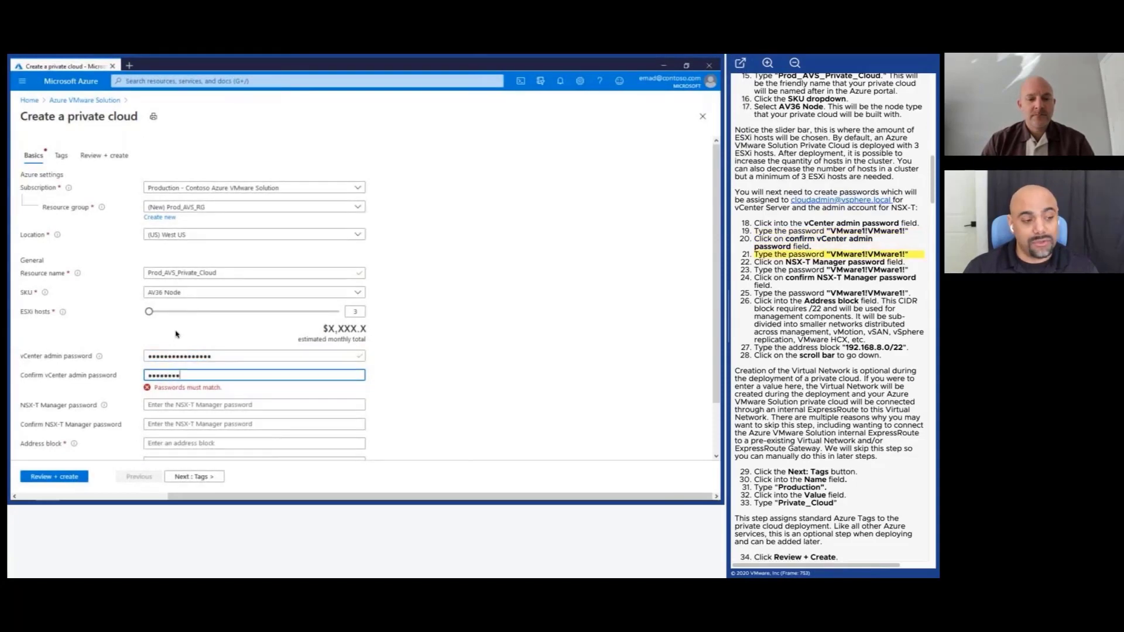
type("VMware1!")
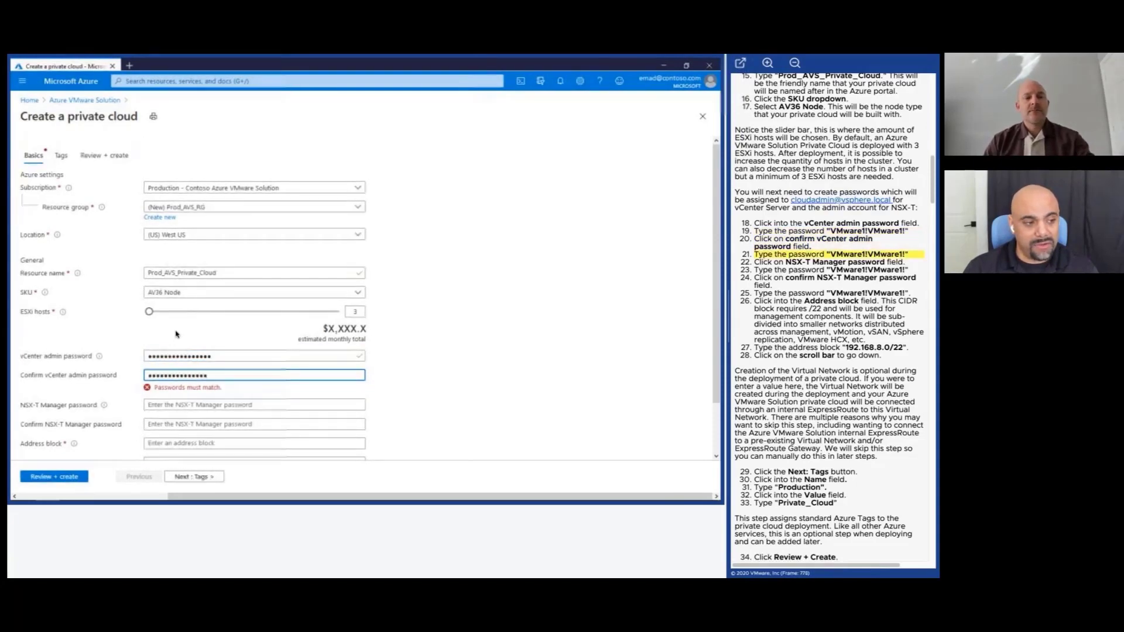
Enter the NSX-T Manager password and its confirmation.
key("Tab")
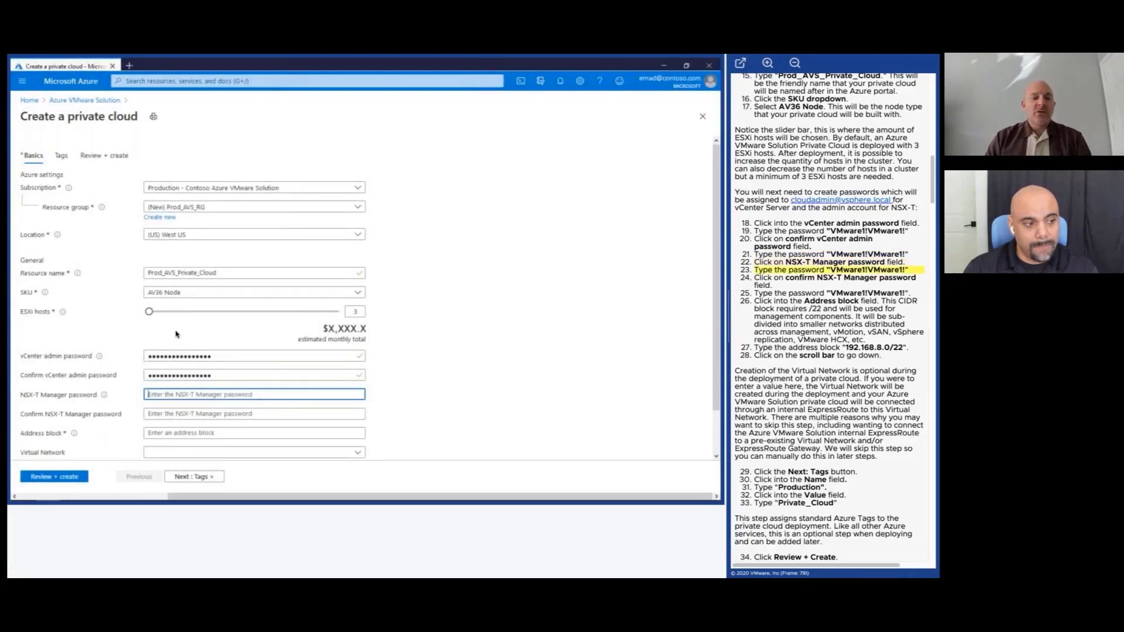
type("VMwar")
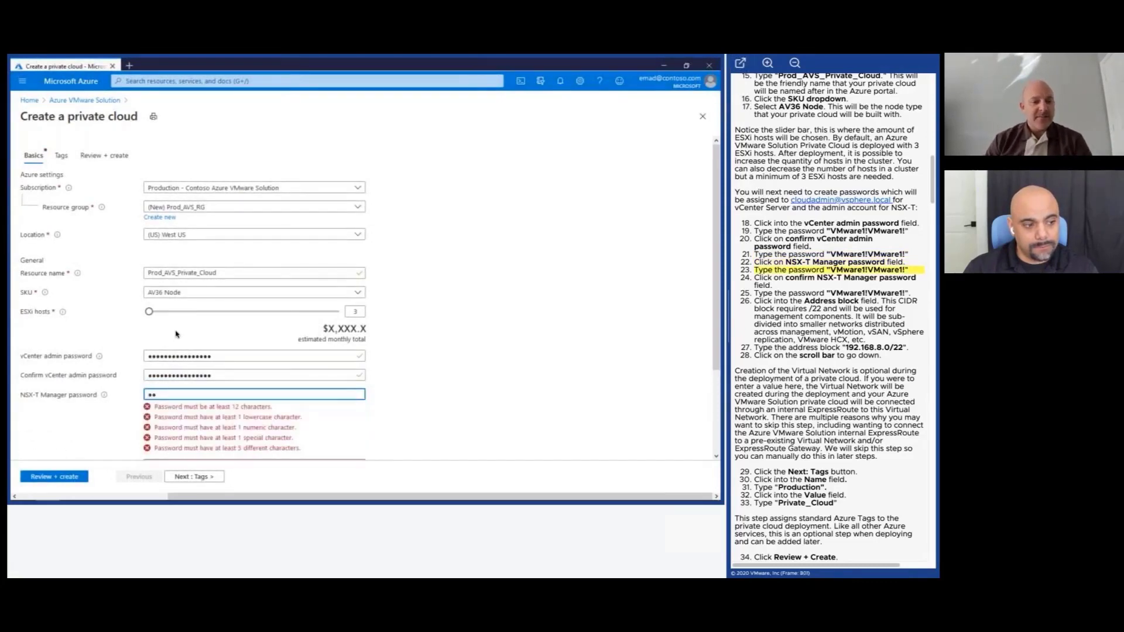
type("e1!VMwar")
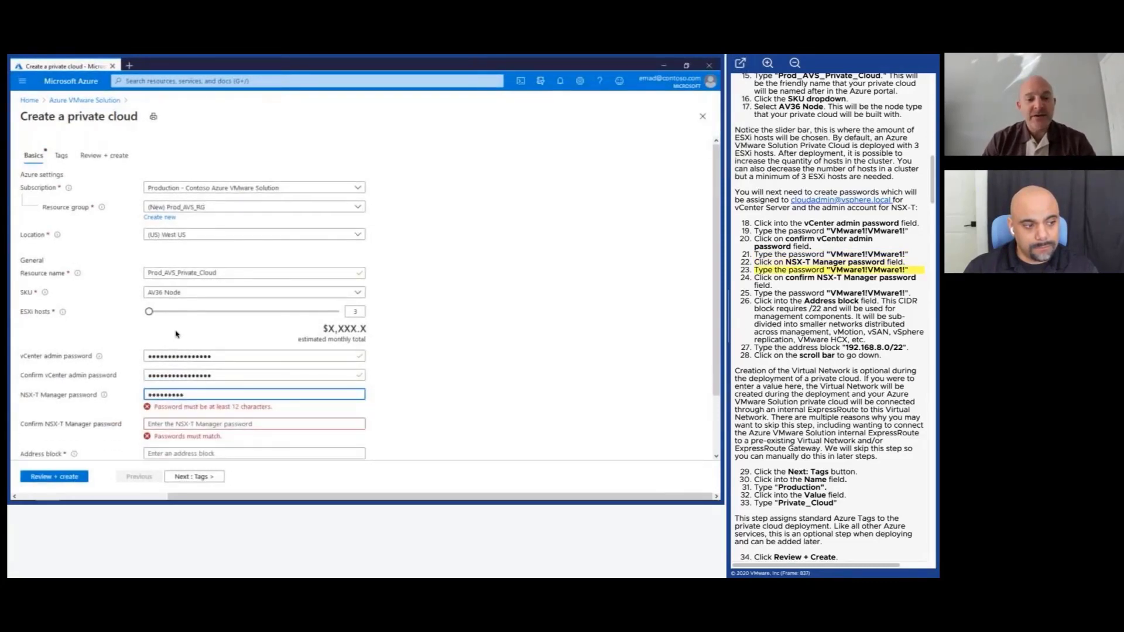
type("e1")
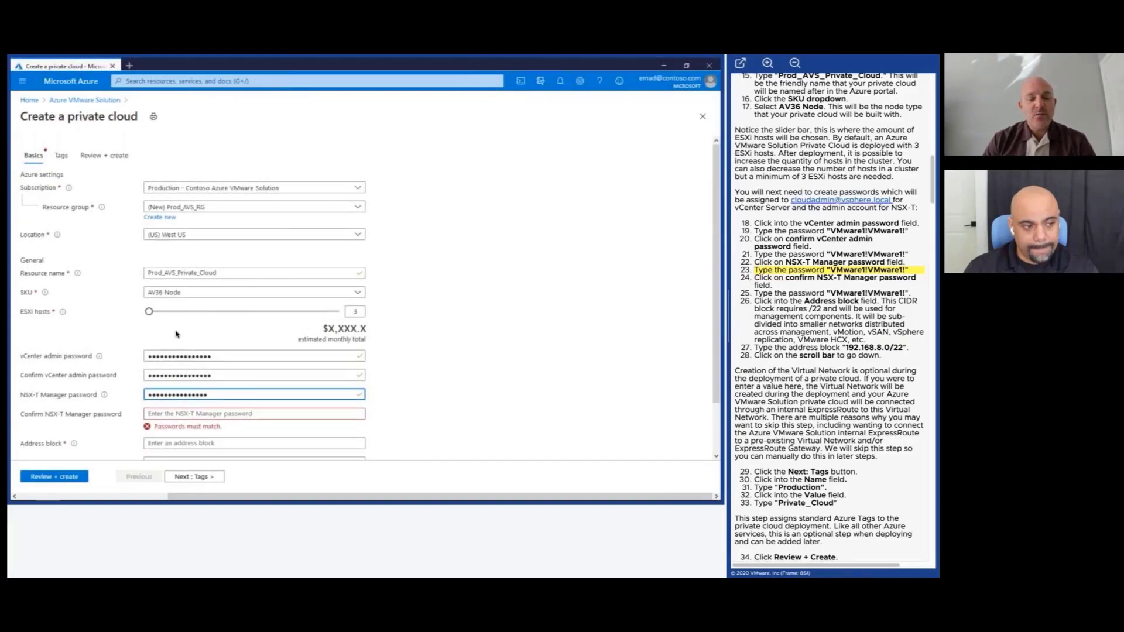
type("!")
key("Tab")
type("VM")
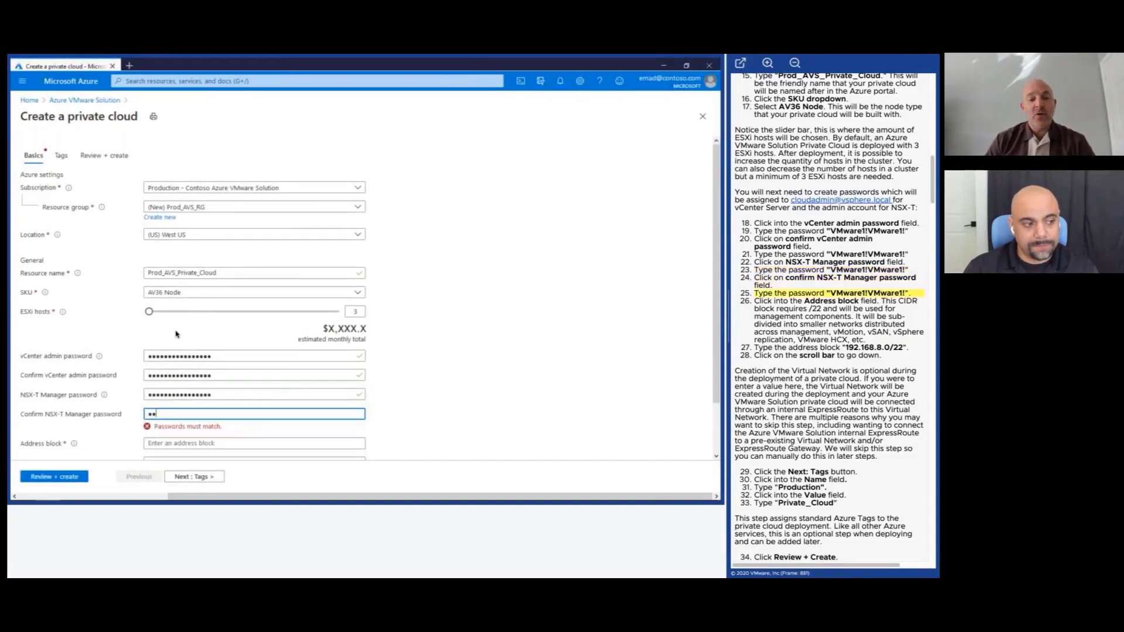
type("ware1!V")
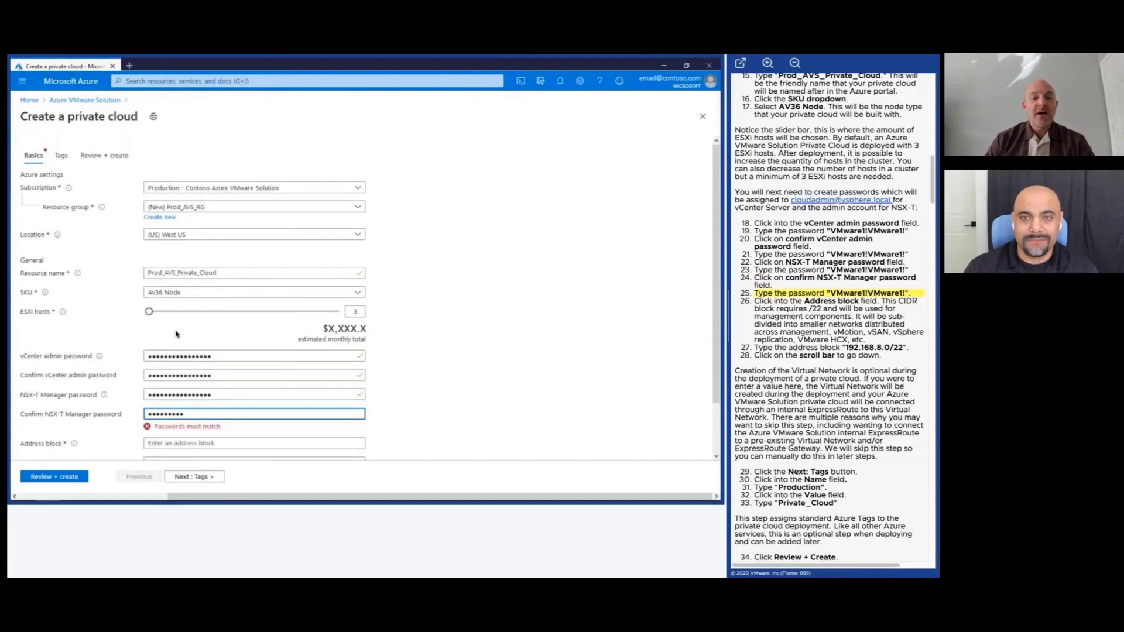
type("Mware1!")
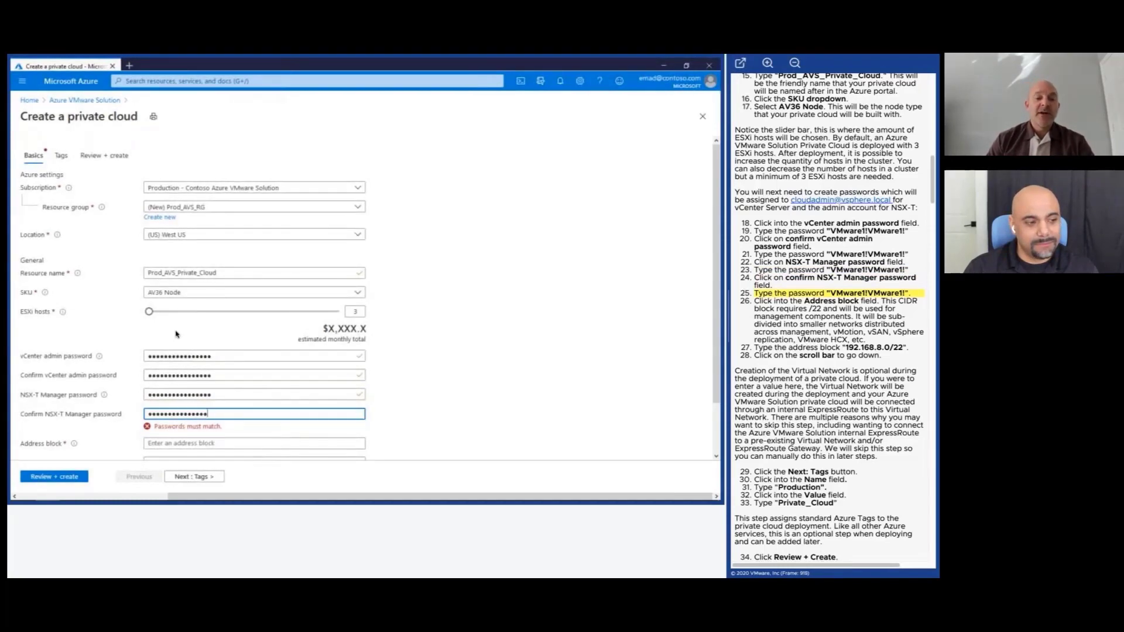
type("!")
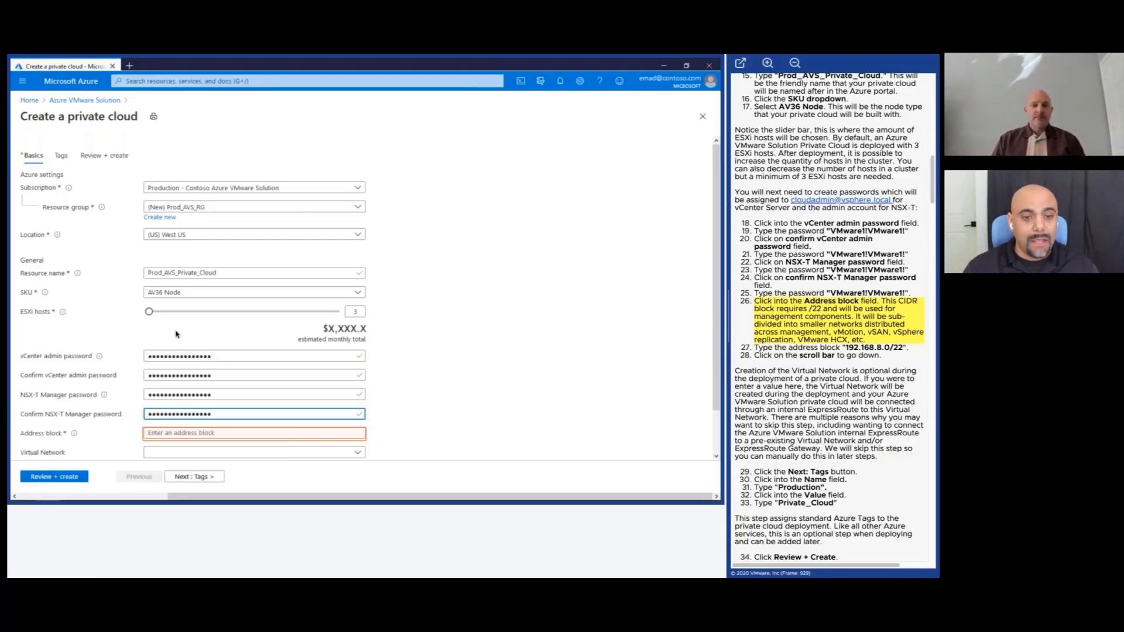
Enter 192.168.8.0/22 as the private cloud's address block.
key("Tab")
type("19")
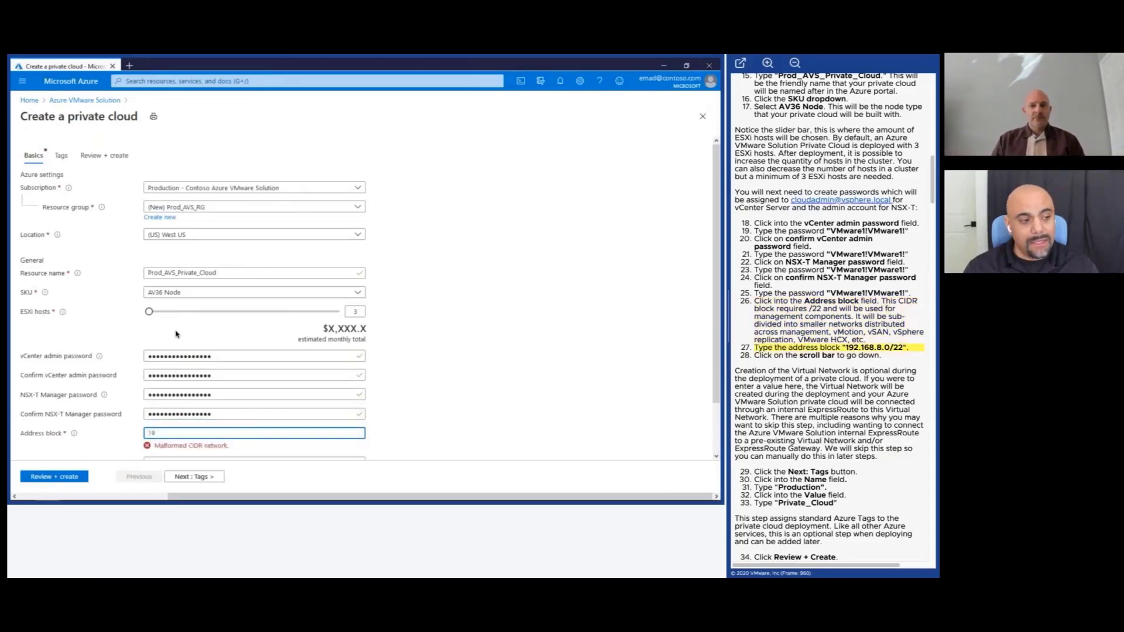
type("2.16")
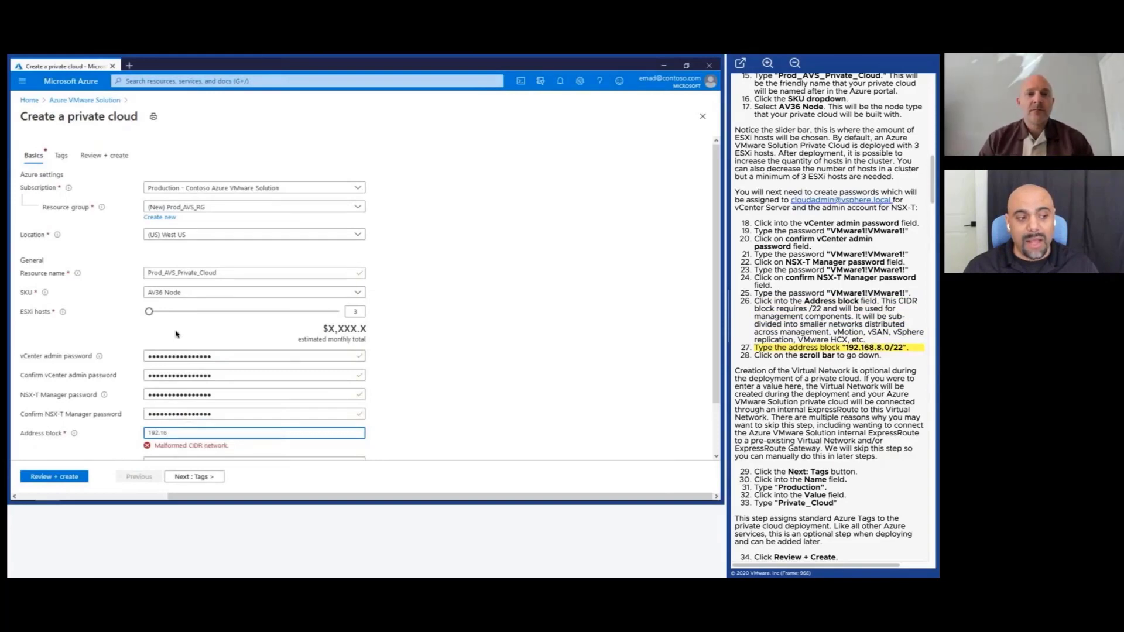
type("8.8")
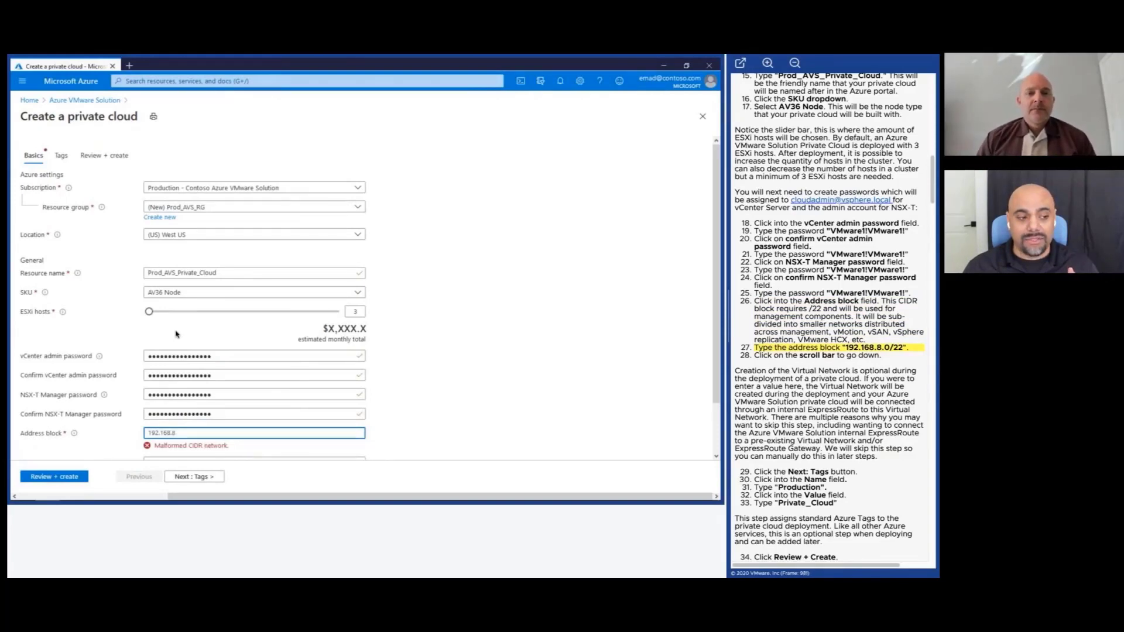
type(".0")
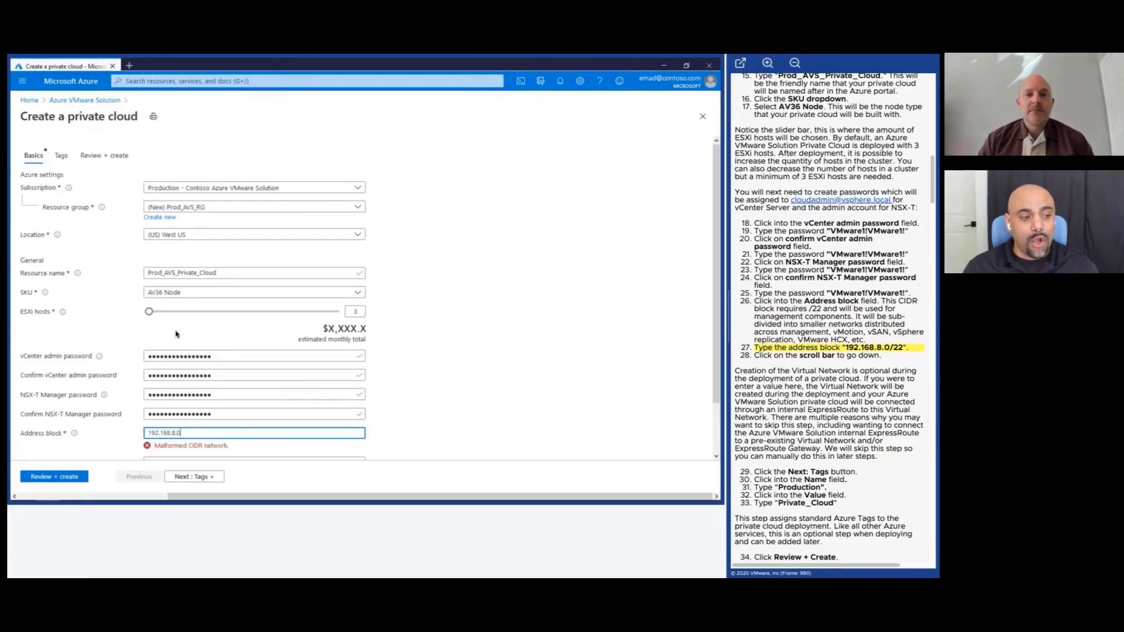
type("/22")
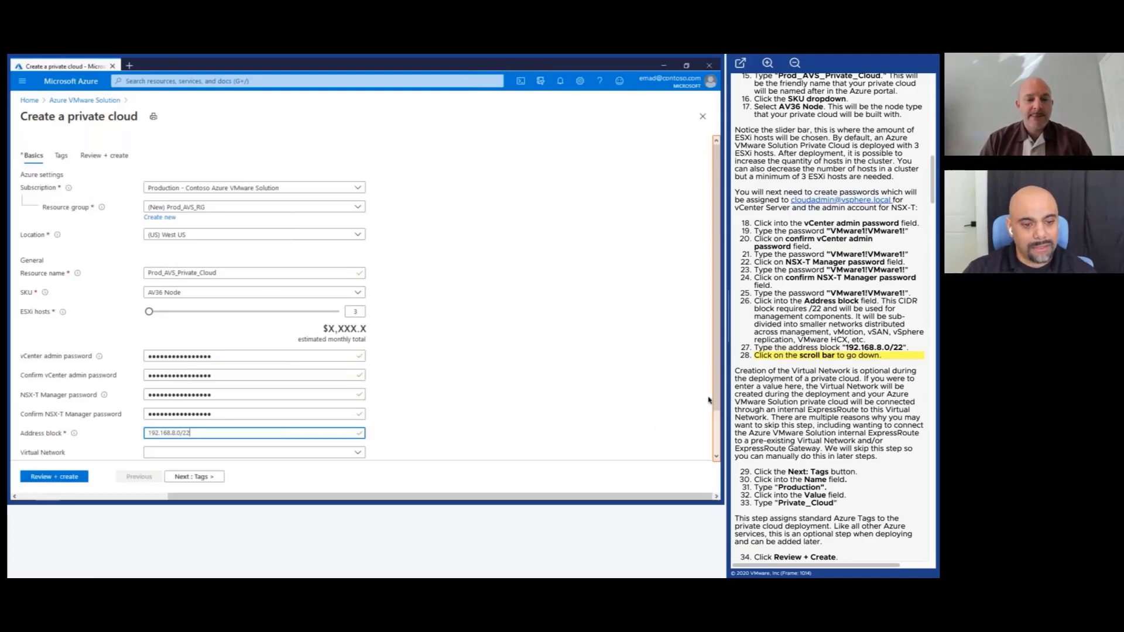
Scroll down to the optional Virtual Network field and leave it empty.
left_click(716, 457)
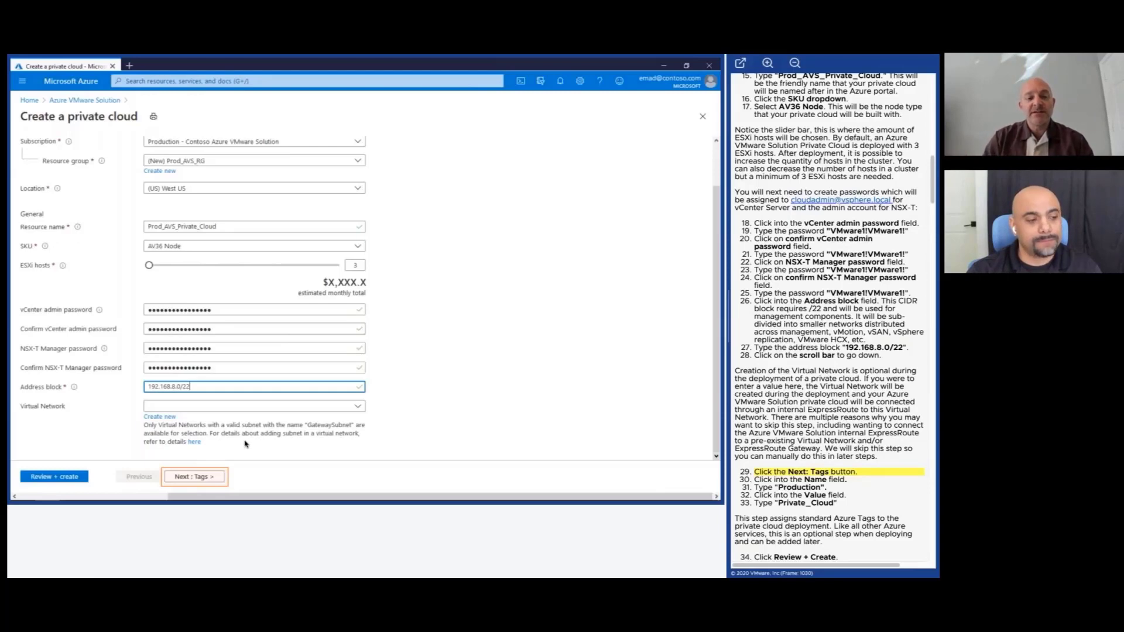
On the Tags tab, add a tag named Production with value Private_Cloud.
left_click(220, 479)
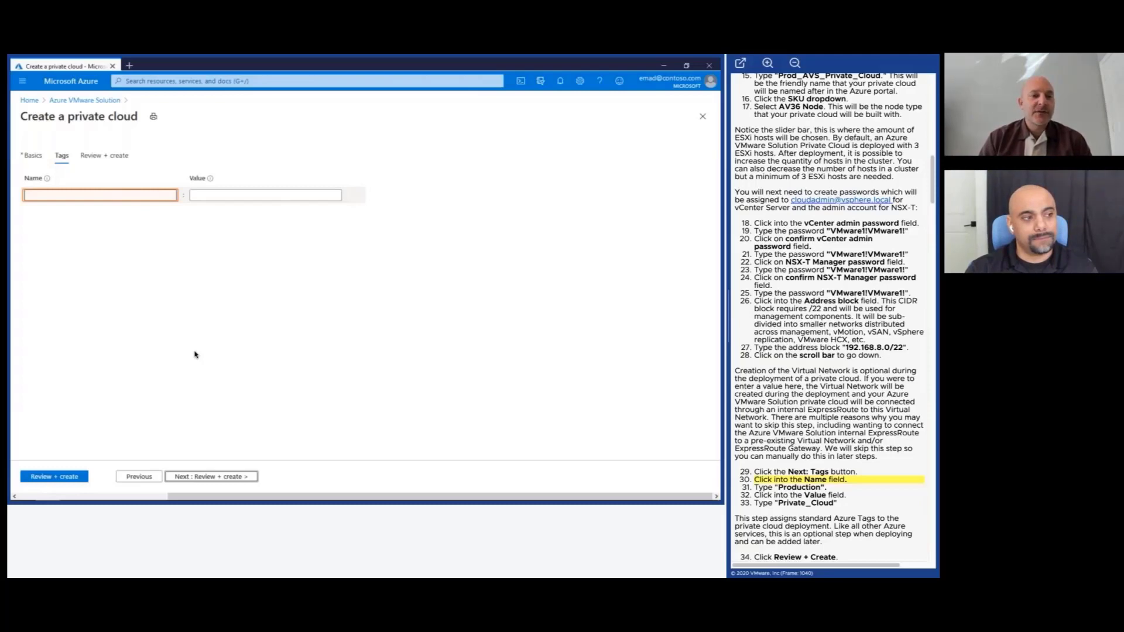
left_click(100, 195)
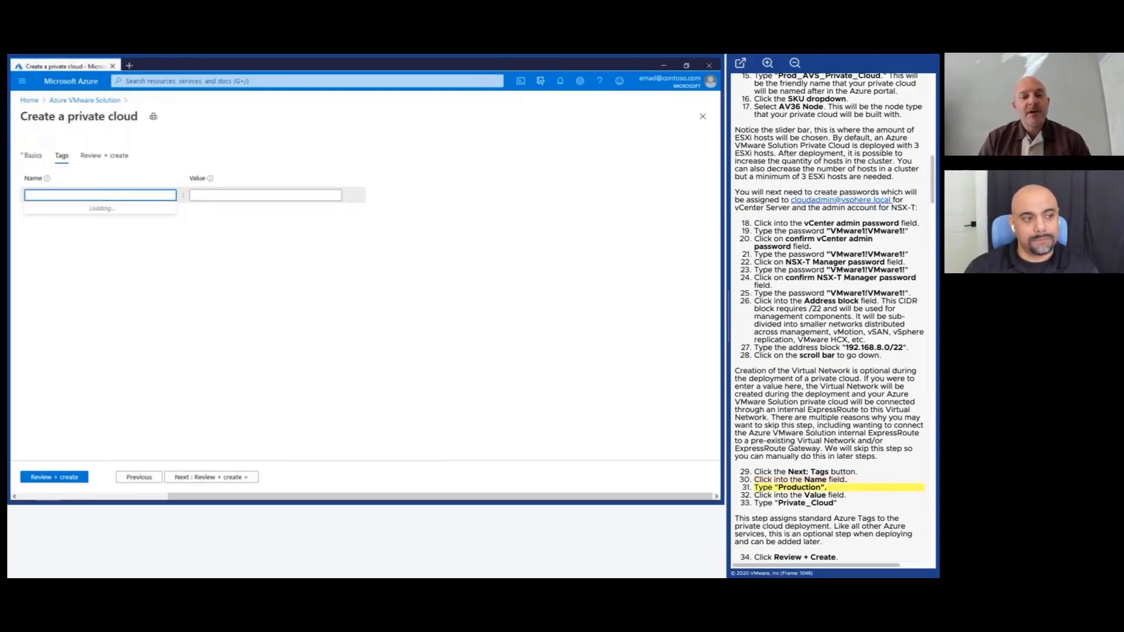
type("Production")
left_click(265, 195)
type("Private_Cloud")
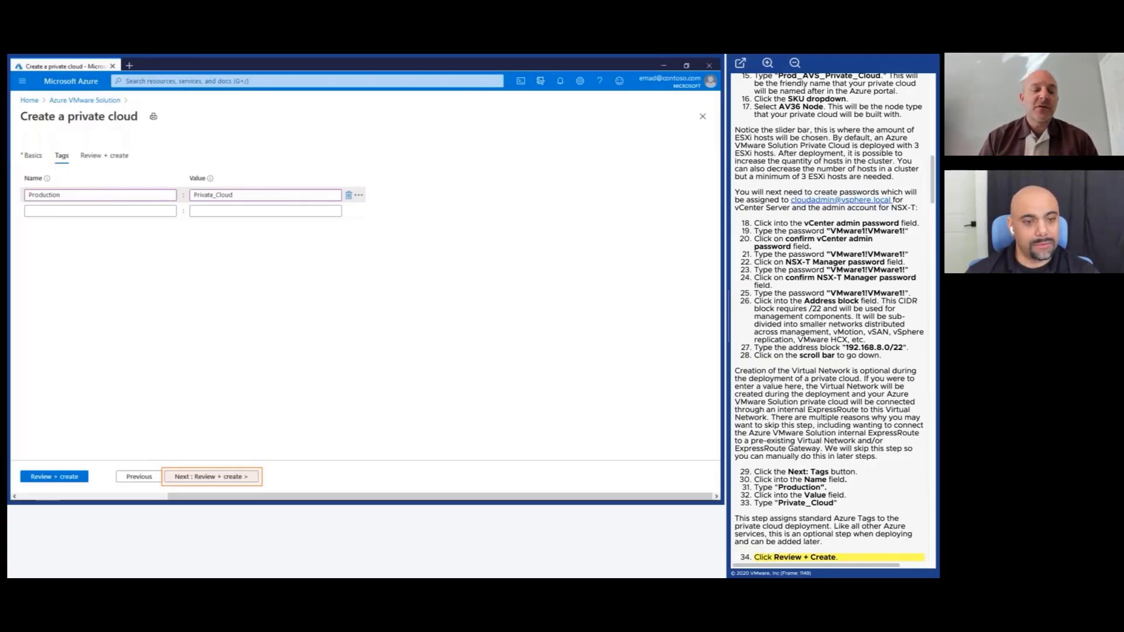
Review the Prod_AVS_Private_Cloud summary (192.168.8.0/22, Production tag) and launch its deployment.
key("Right")
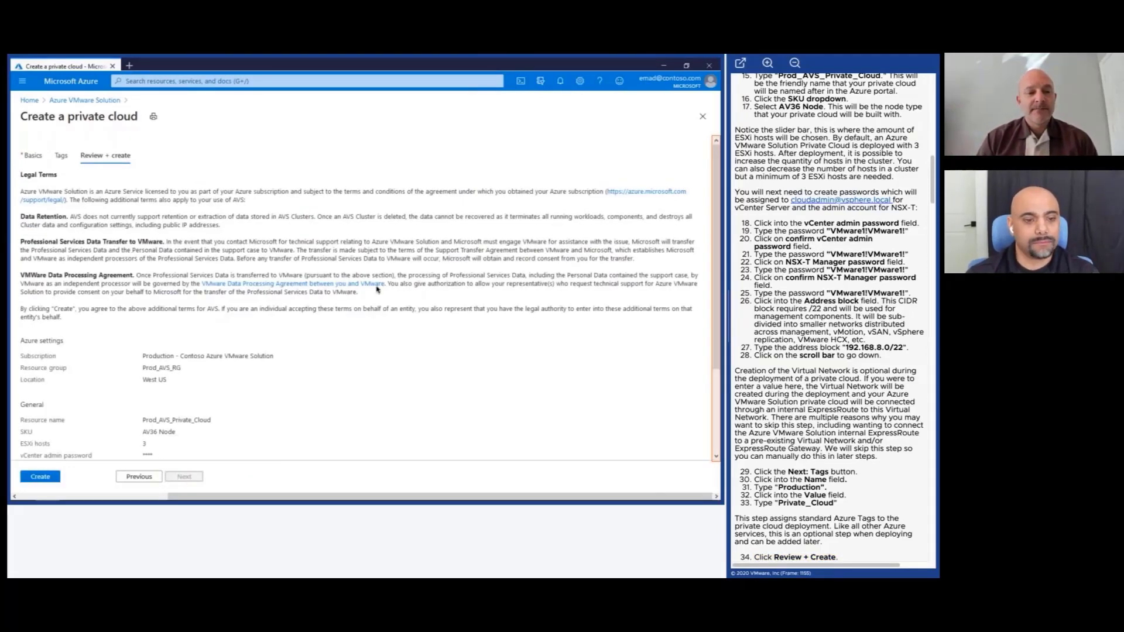
left_click(720, 377)
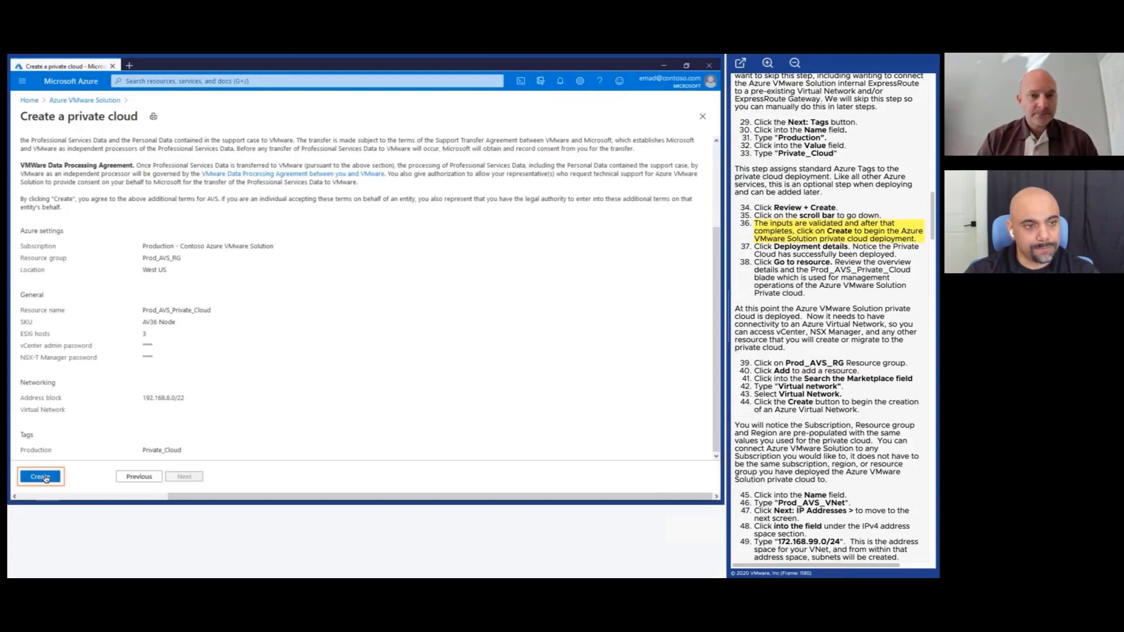
left_click(41, 477)
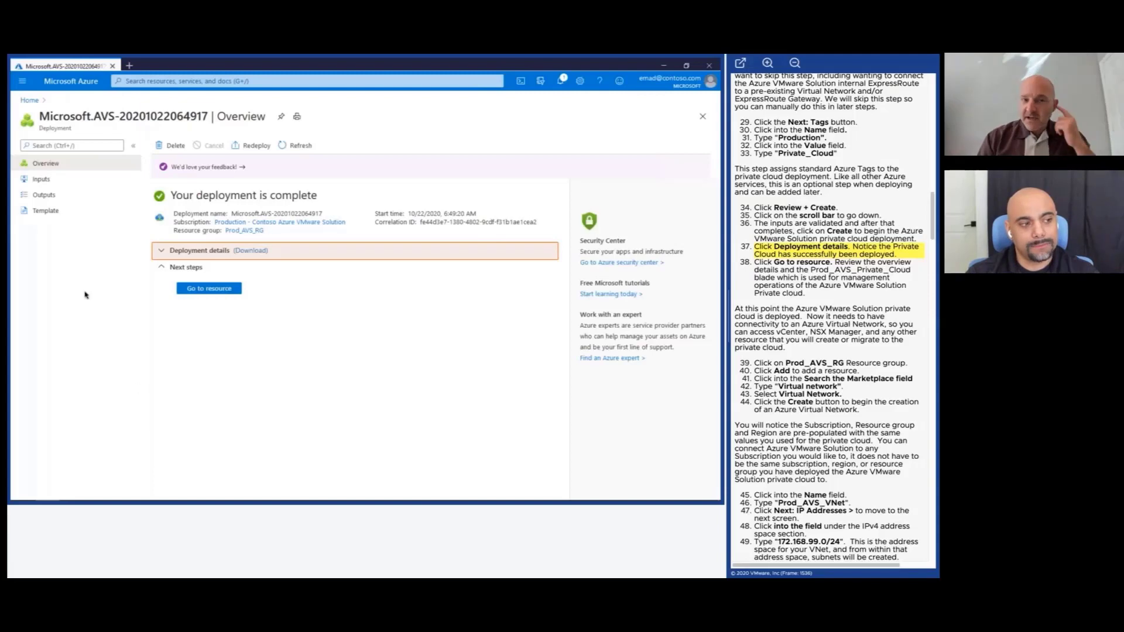
Inspect the resources the deployment created, then open Prod_AVS_Private_Cloud's overview.
left_click(160, 253)
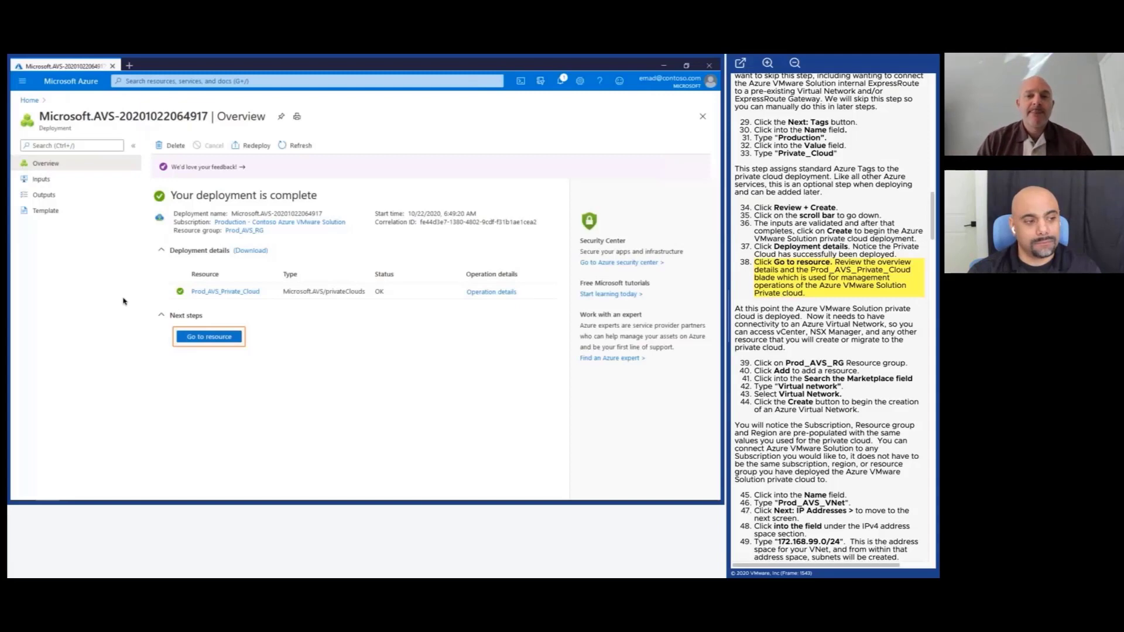
left_click(223, 341)
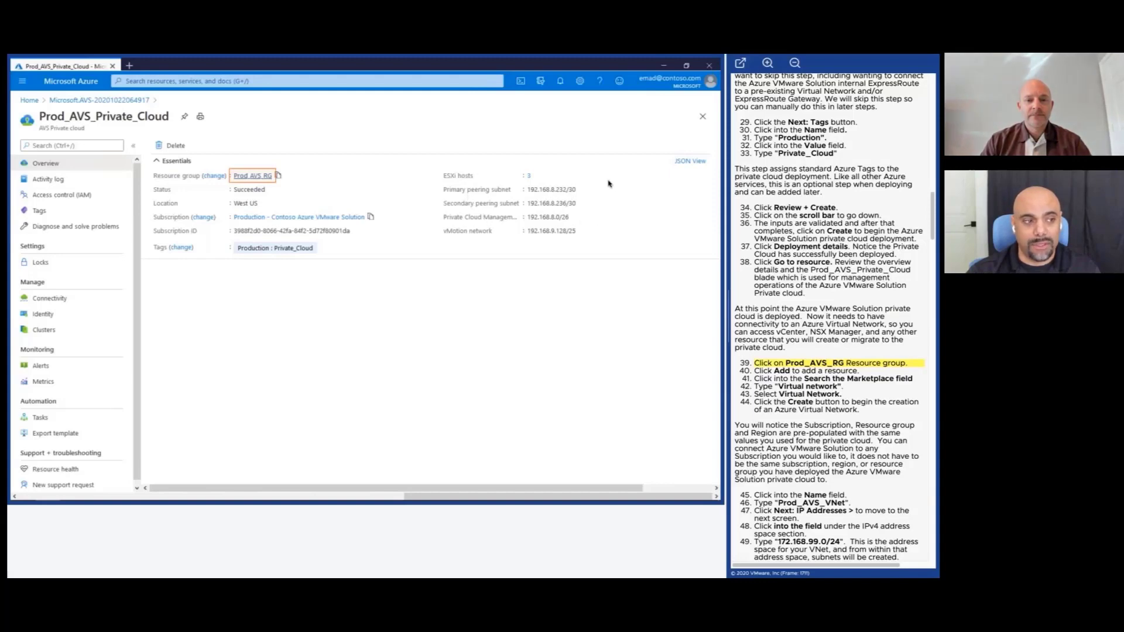
Open the Prod_AVS_RG resource group from the private cloud's Essentials section.
left_click(250, 176)
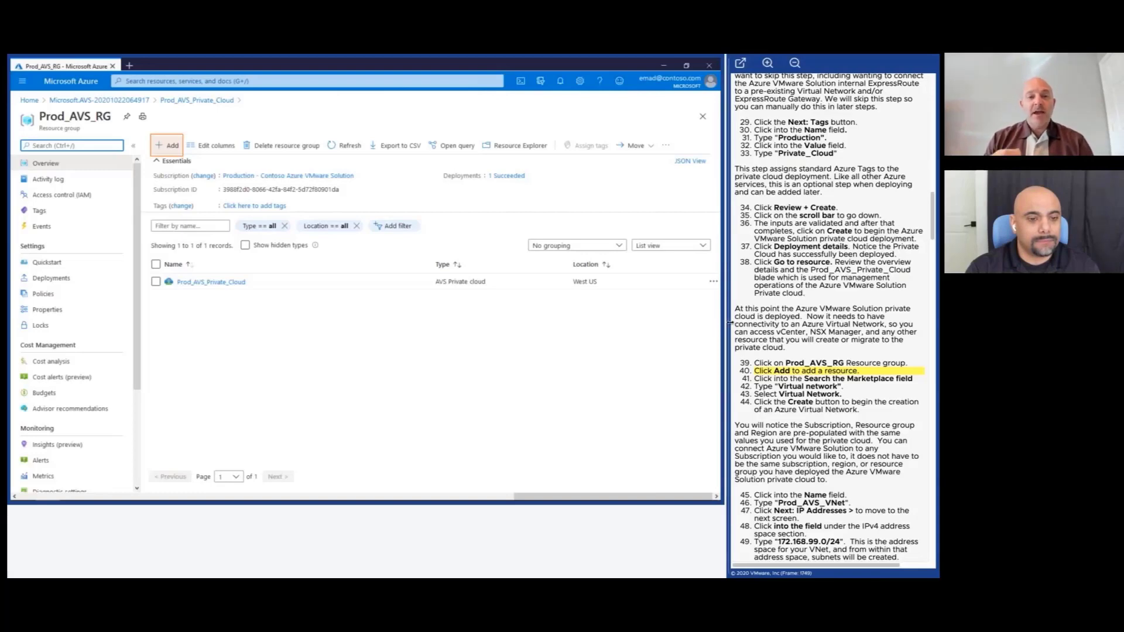
Widen the portal beside the guide to view Prod_AVS_RG's single resource, Prod_AVS_Private_Cloud.
left_click_drag(730, 322, 781, 321)
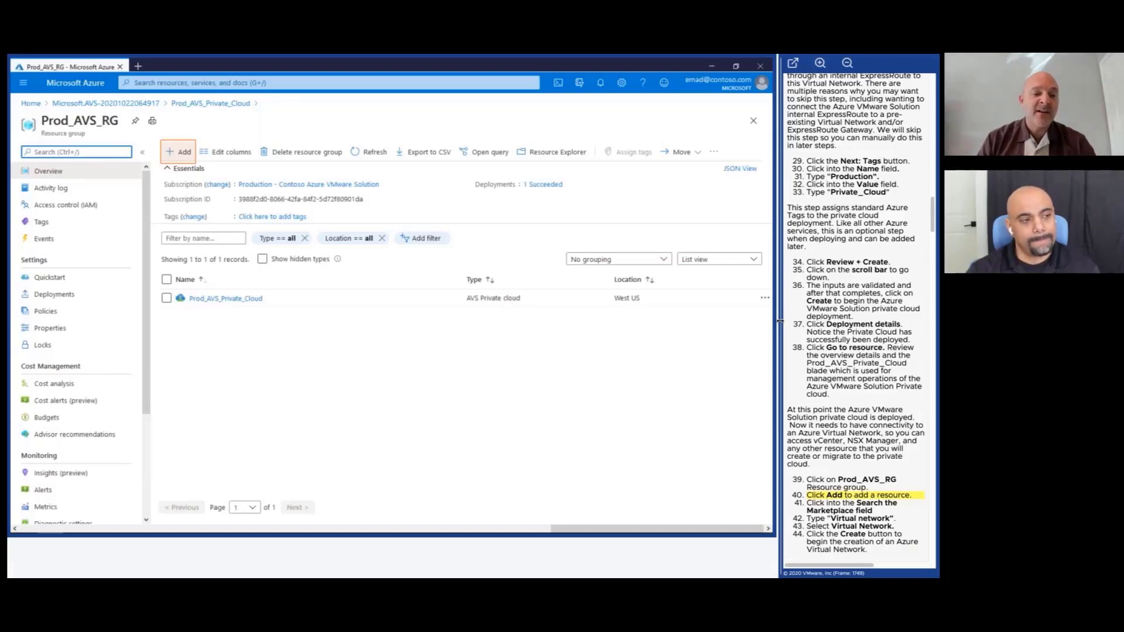
Search the Marketplace for 'virtual network' from Prod_AVS_RG and pick Virtual Network.
left_click(184, 152)
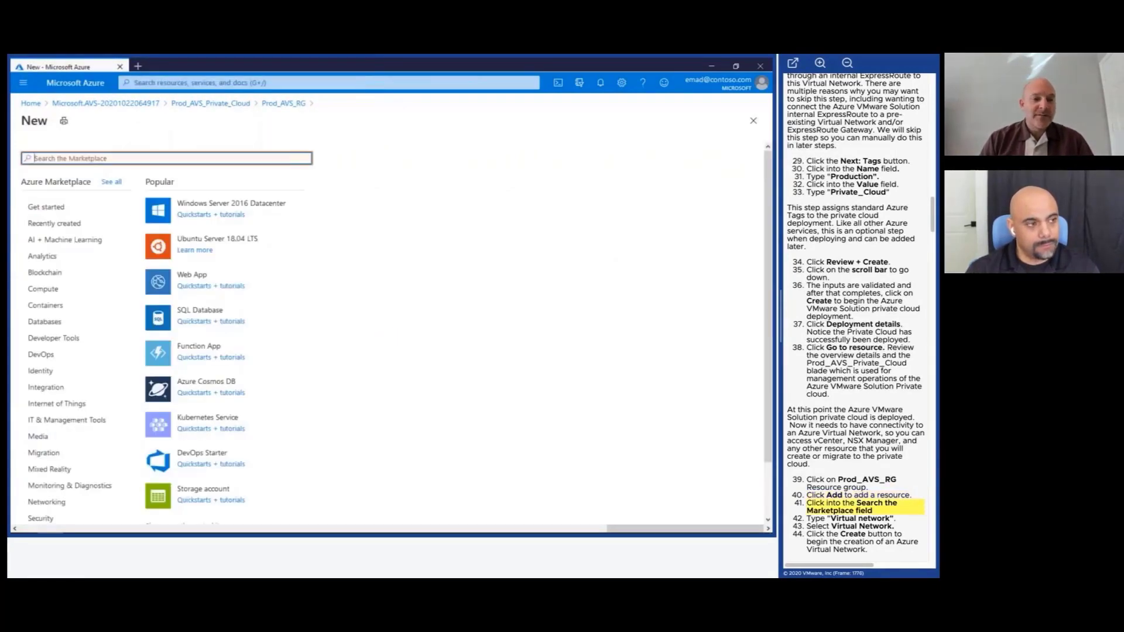
left_click(183, 157)
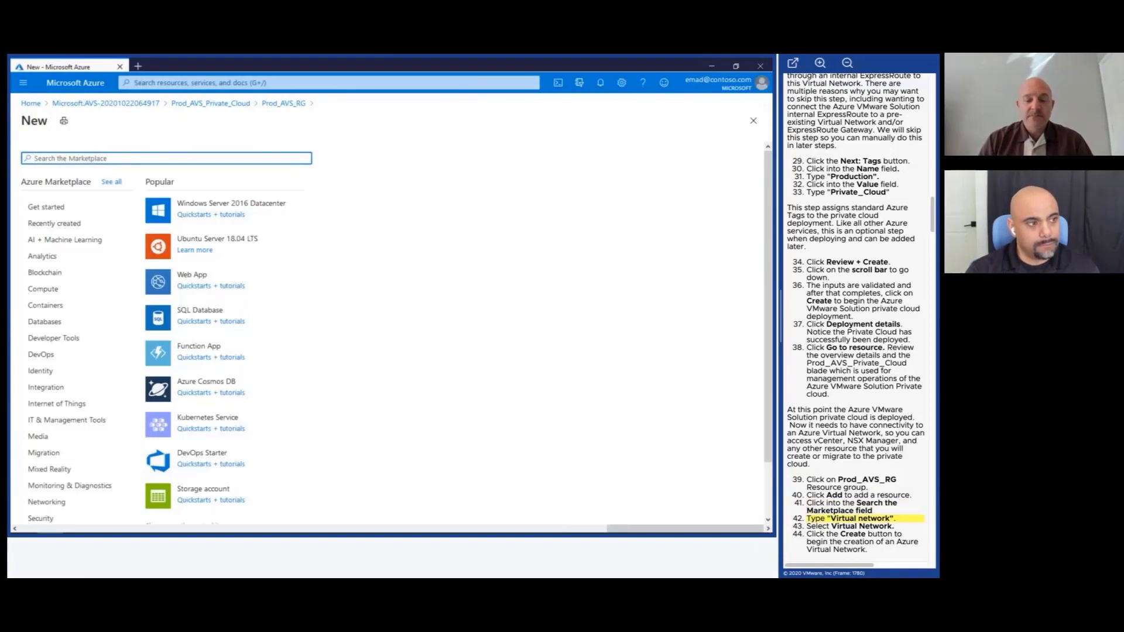
type("virtua")
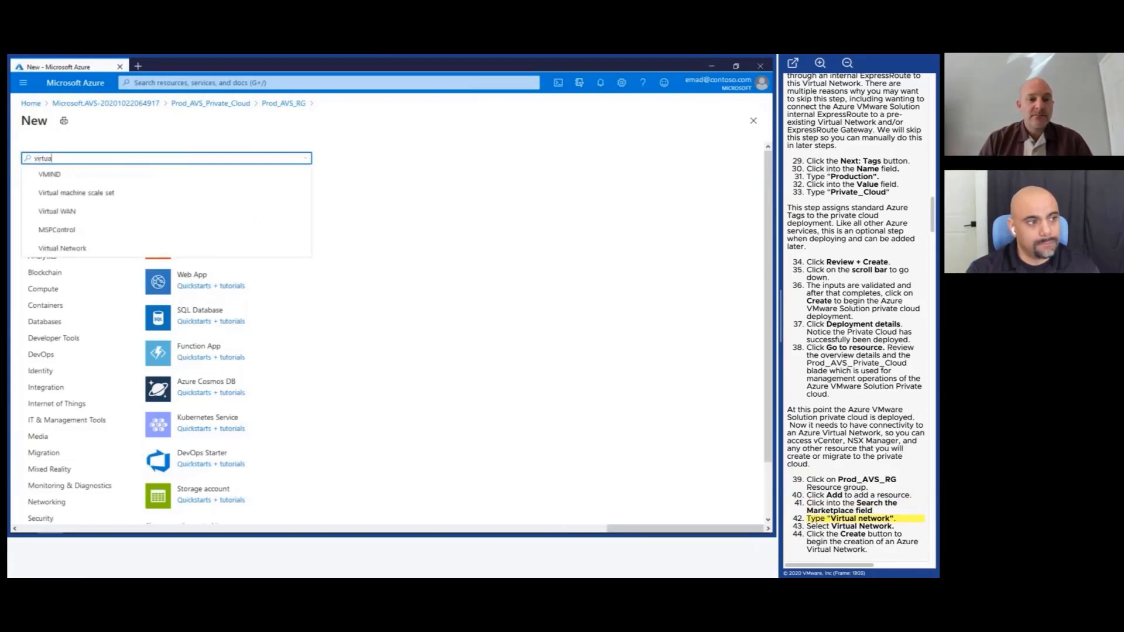
type("l netw")
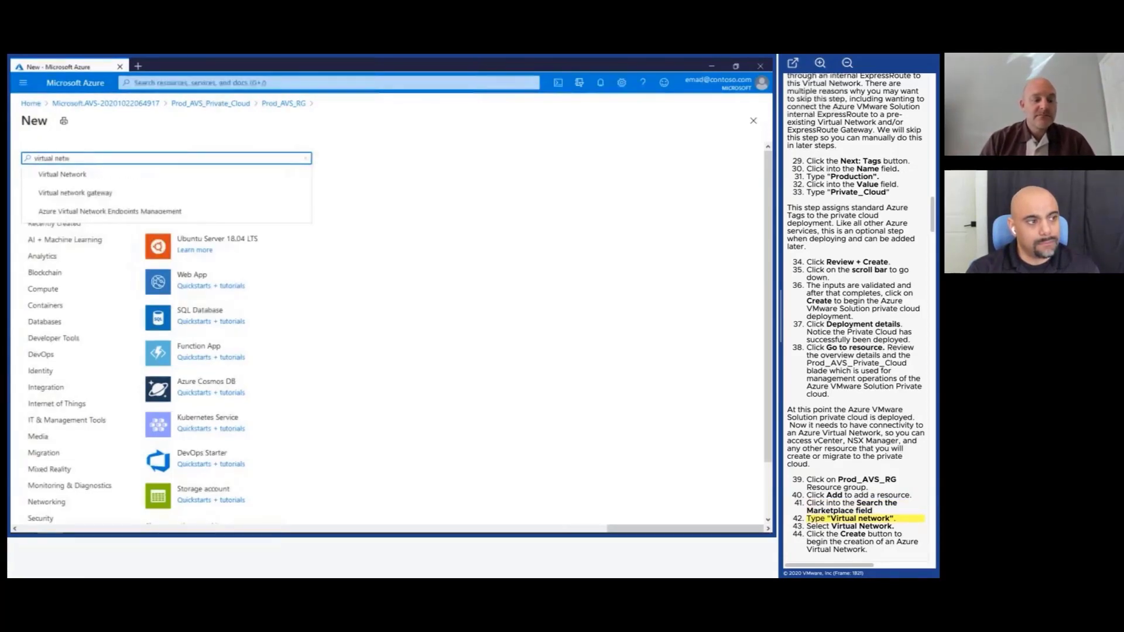
type("ork")
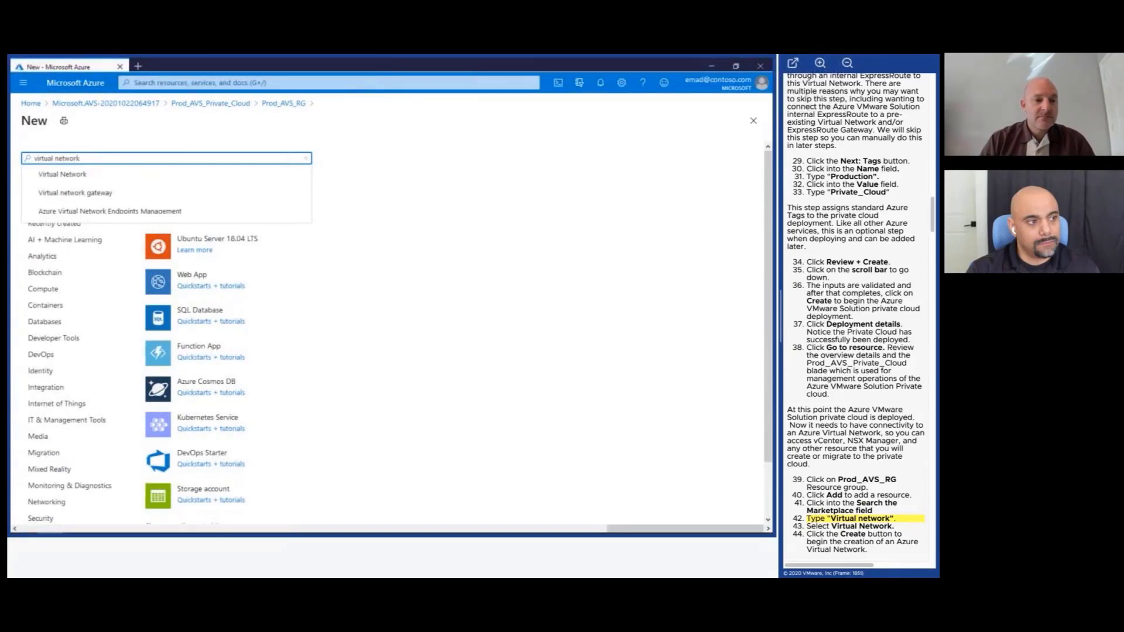
left_click(151, 174)
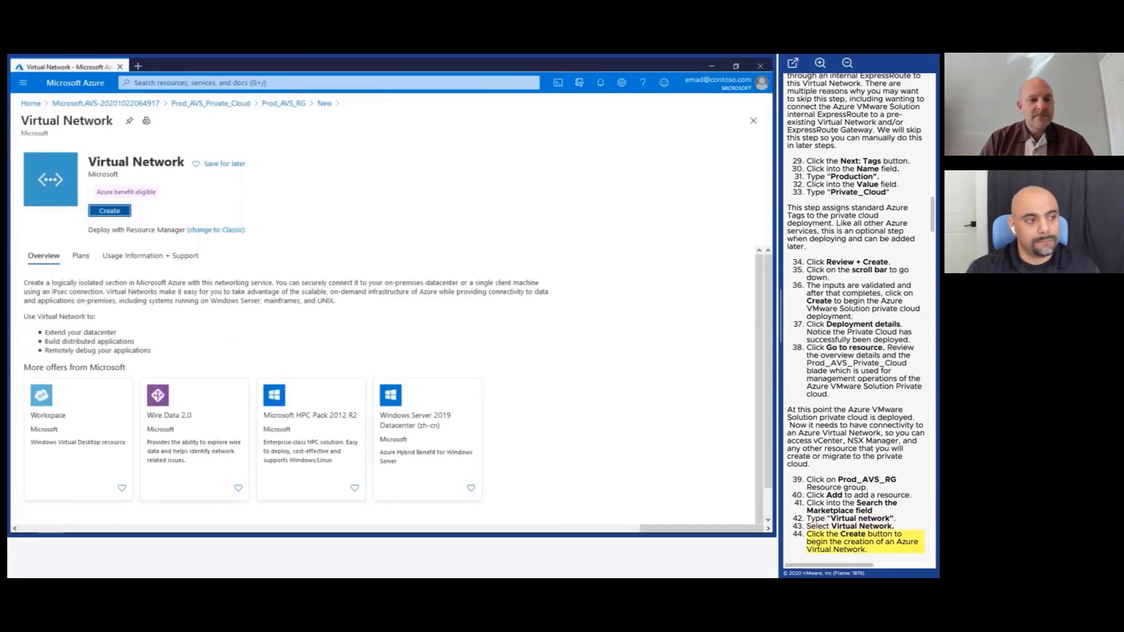
Start creating the virtual network and name it Prod_AVS_VNet.
left_click(123, 218)
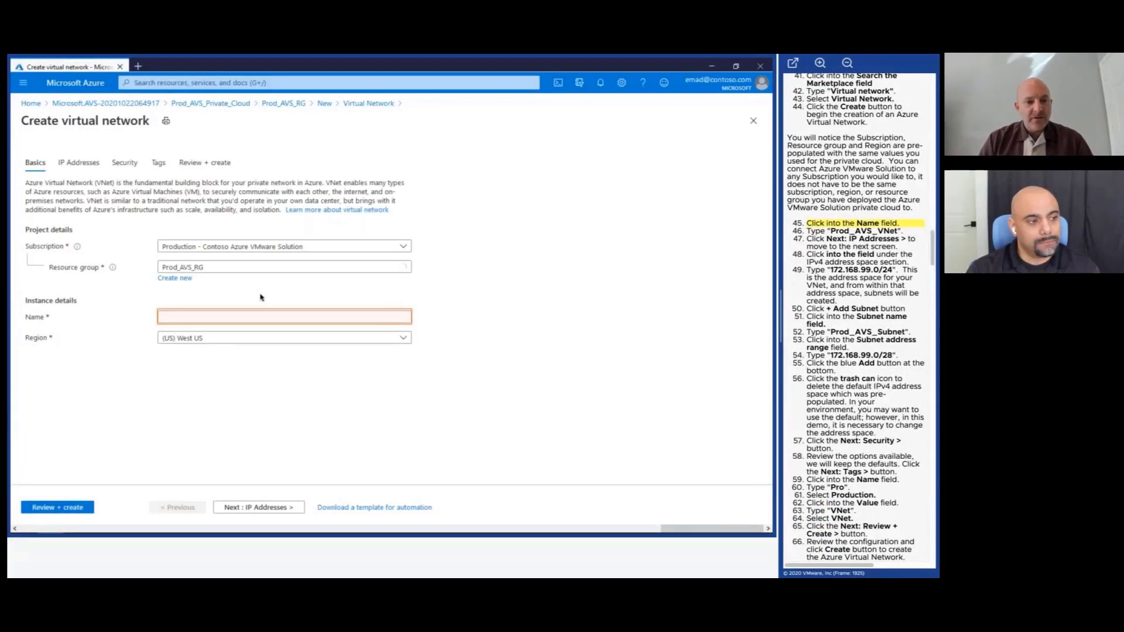
left_click(249, 318)
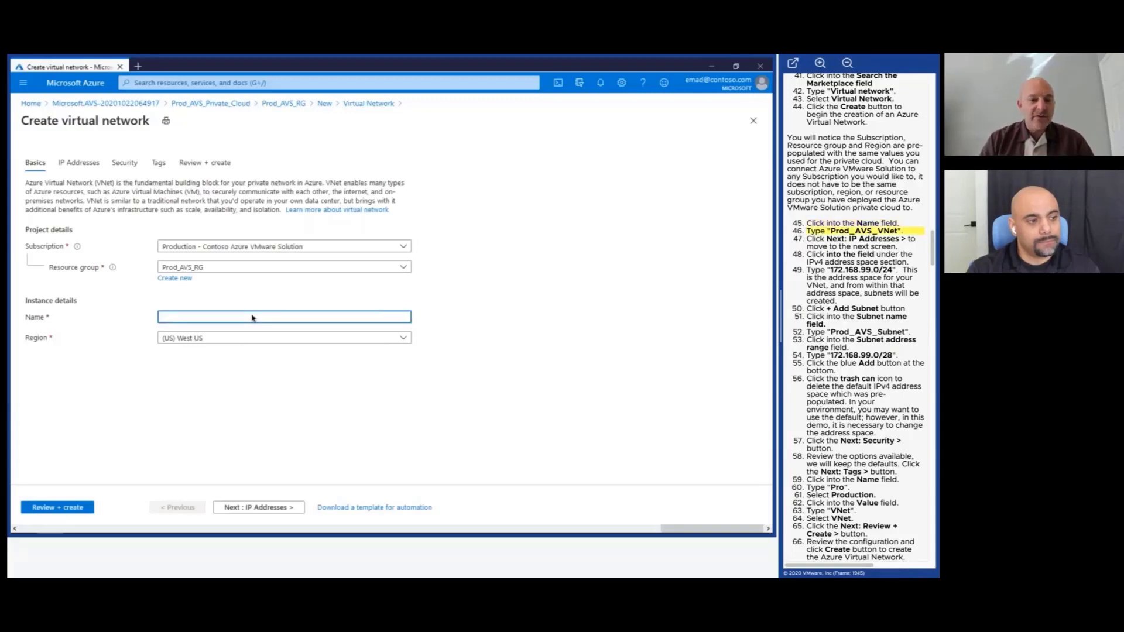
type("Pro")
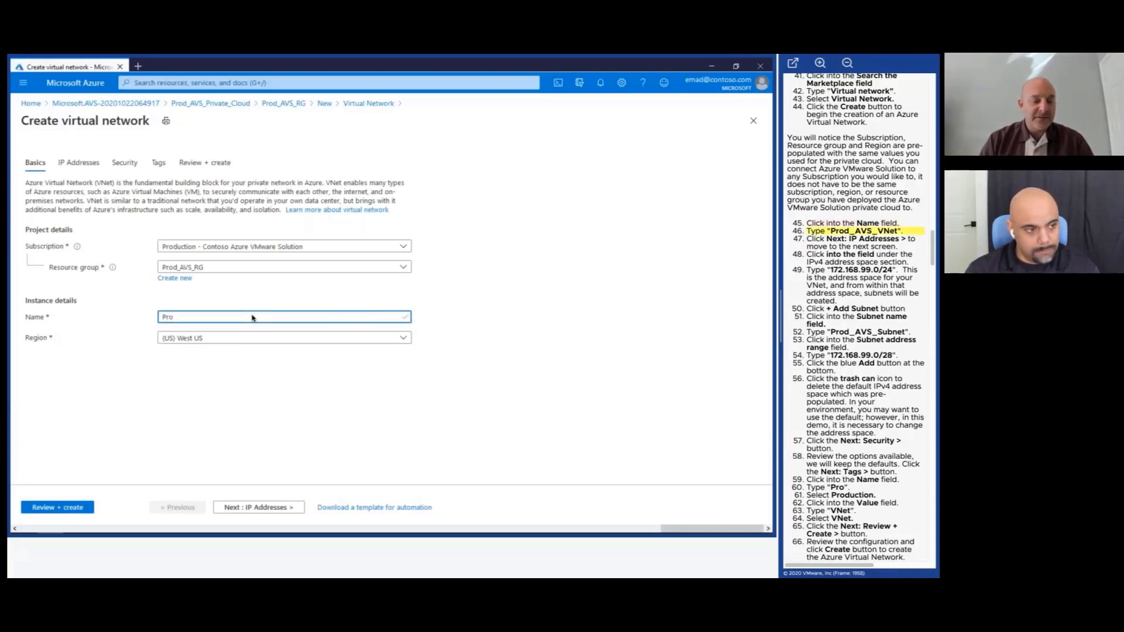
type("d_AVS_VNet")
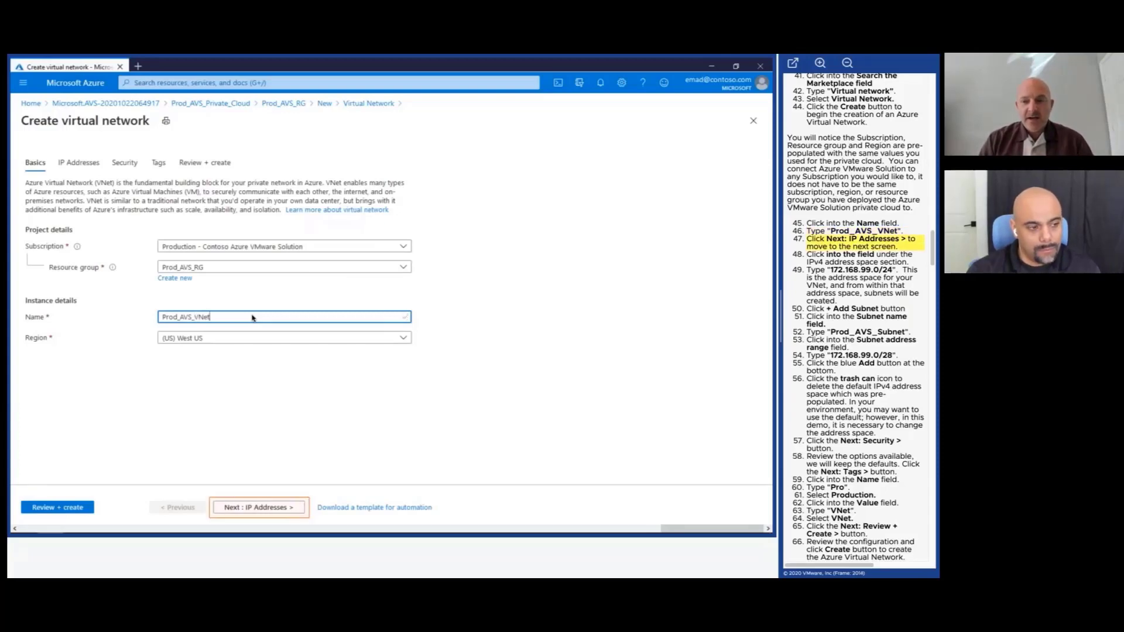
Enter 172.168.99.0/24 as a new IPv4 address space on the IP Addresses page.
left_click(281, 509)
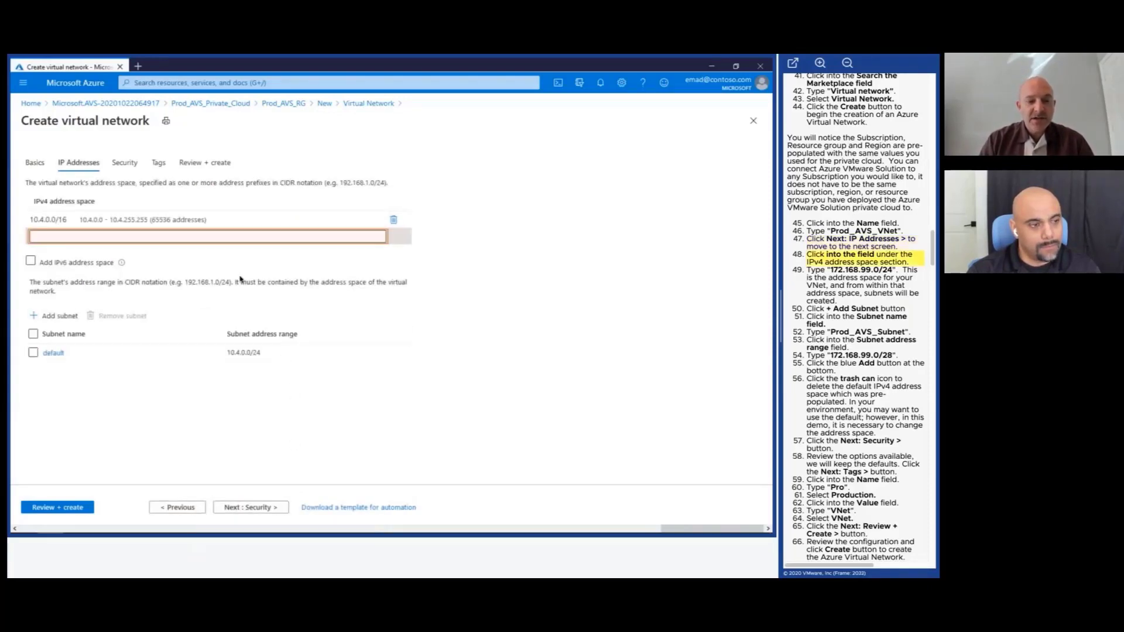
left_click(246, 235)
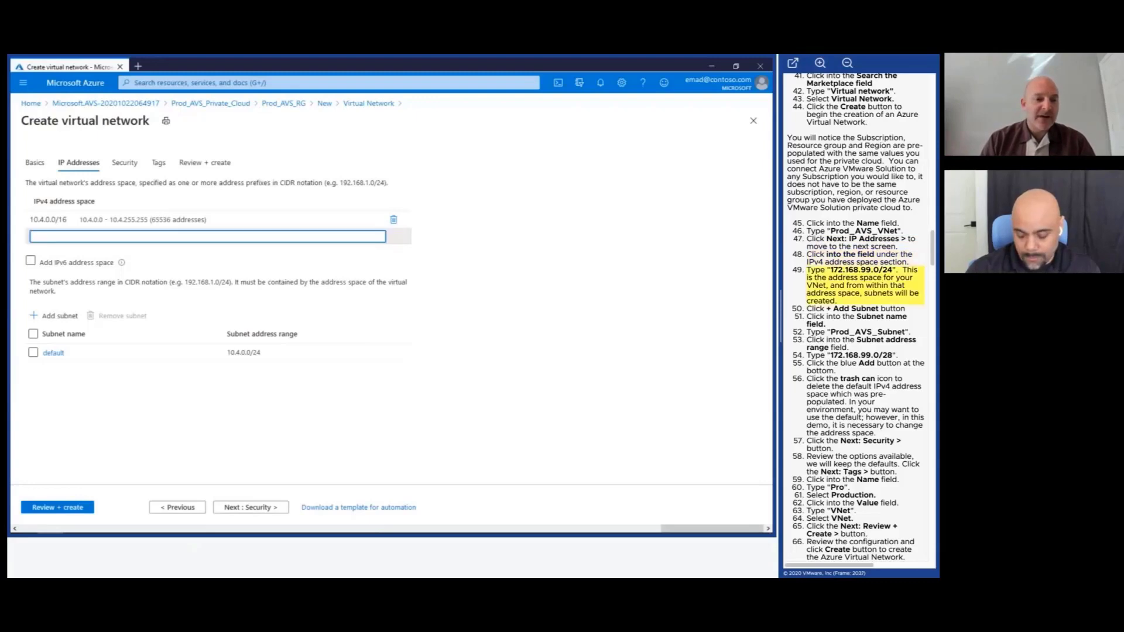
type("172")
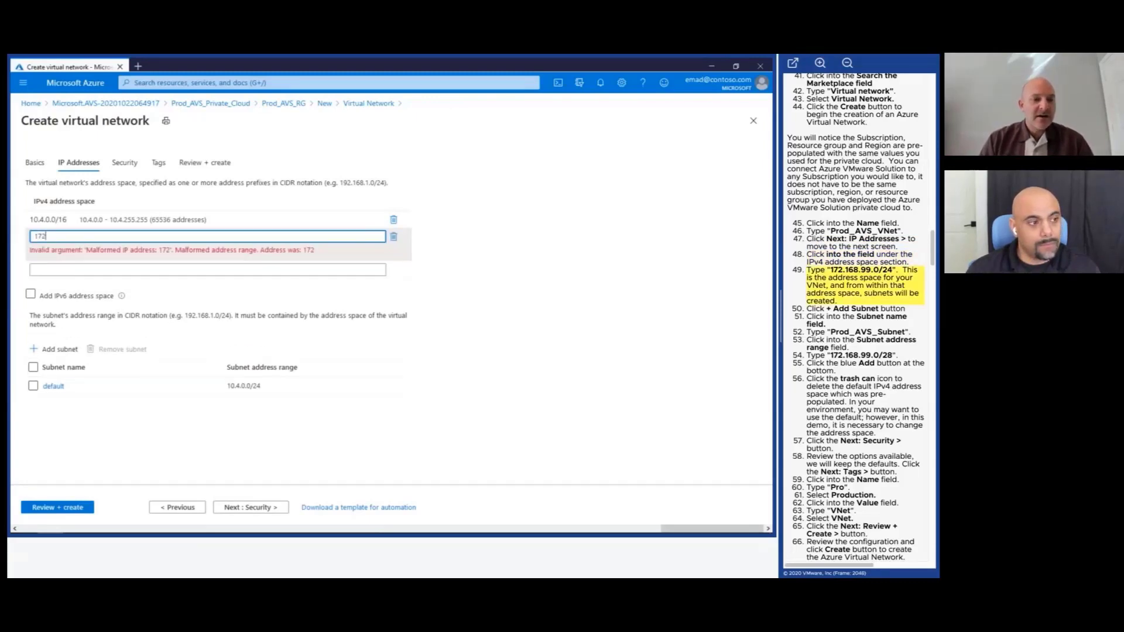
type(".168.9")
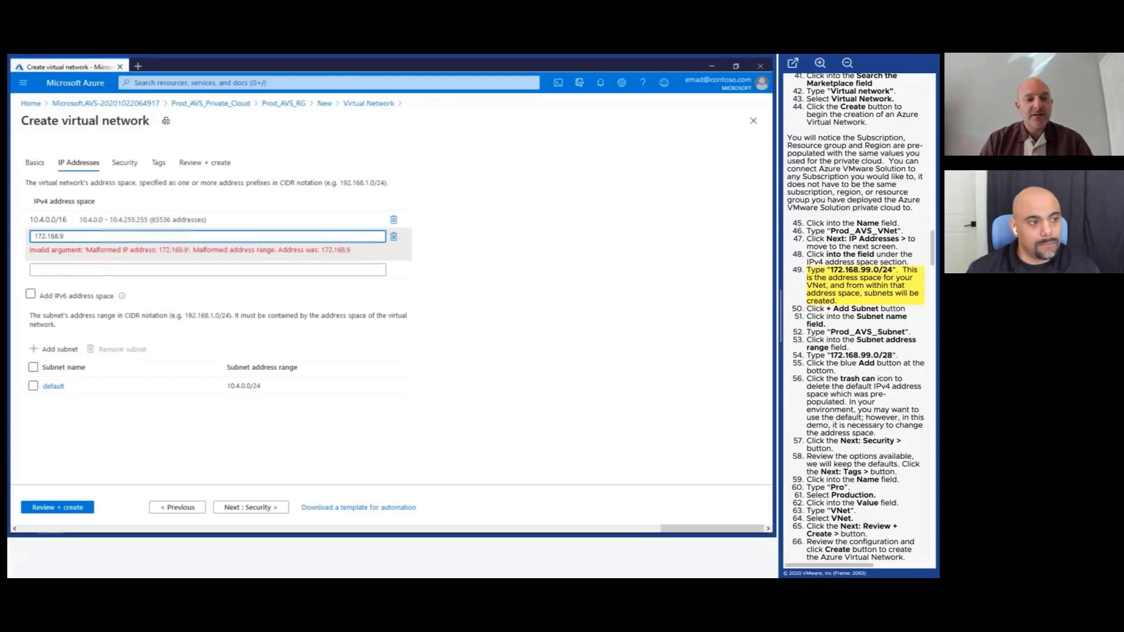
type("9.0/24")
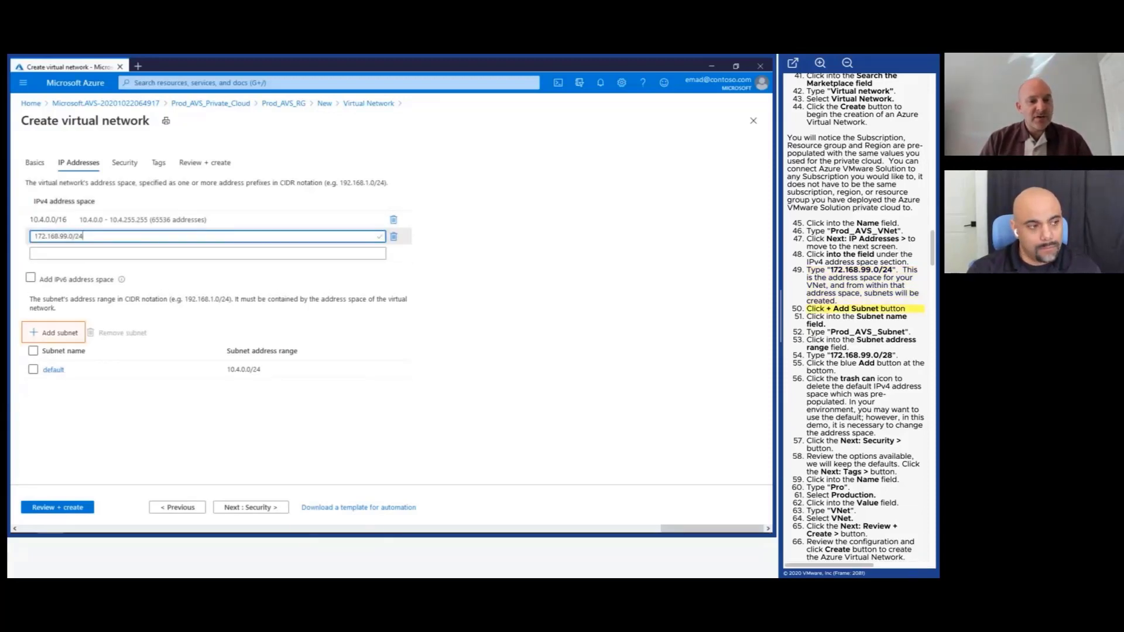
Define a subnet named Prod_AVS_Subnet with address range 172.168.99.0/28.
left_click(58, 332)
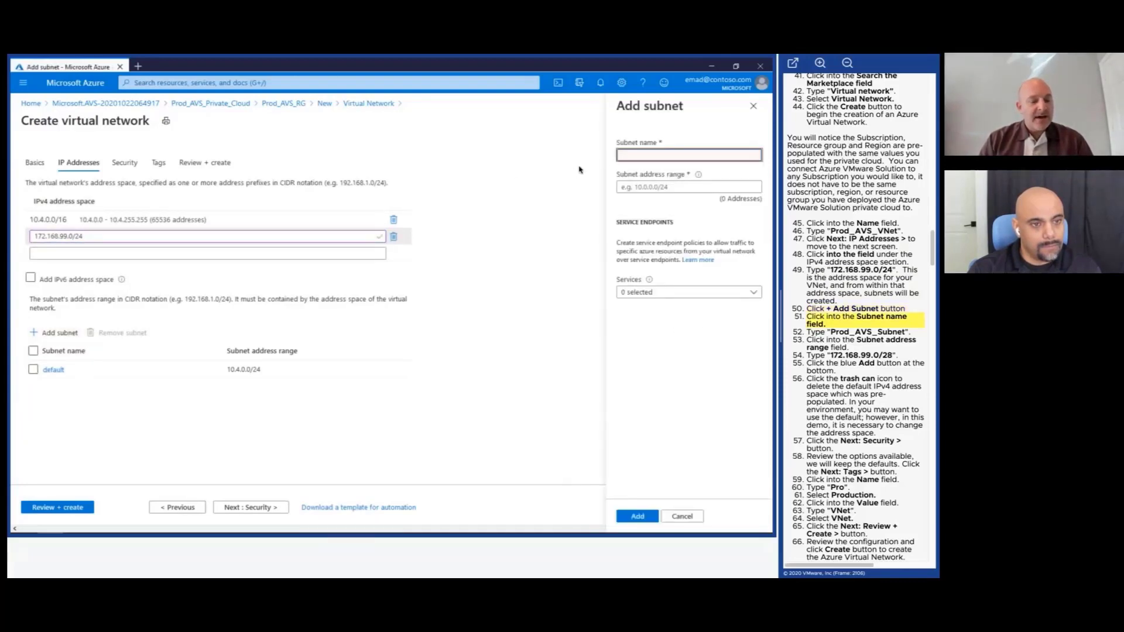
left_click(642, 155)
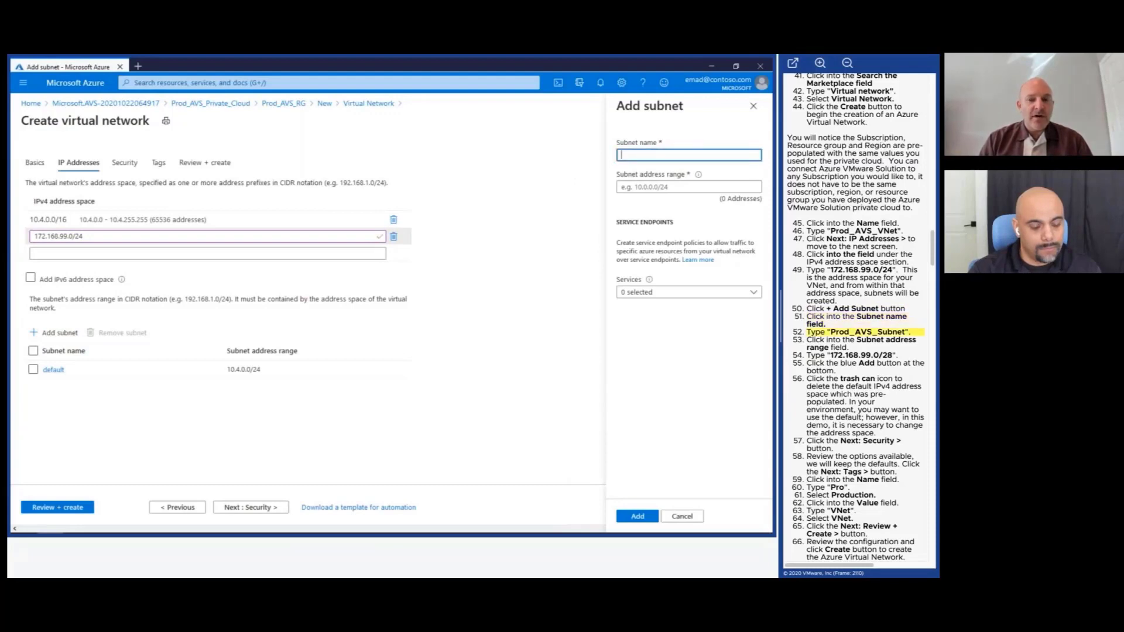
type("Pro")
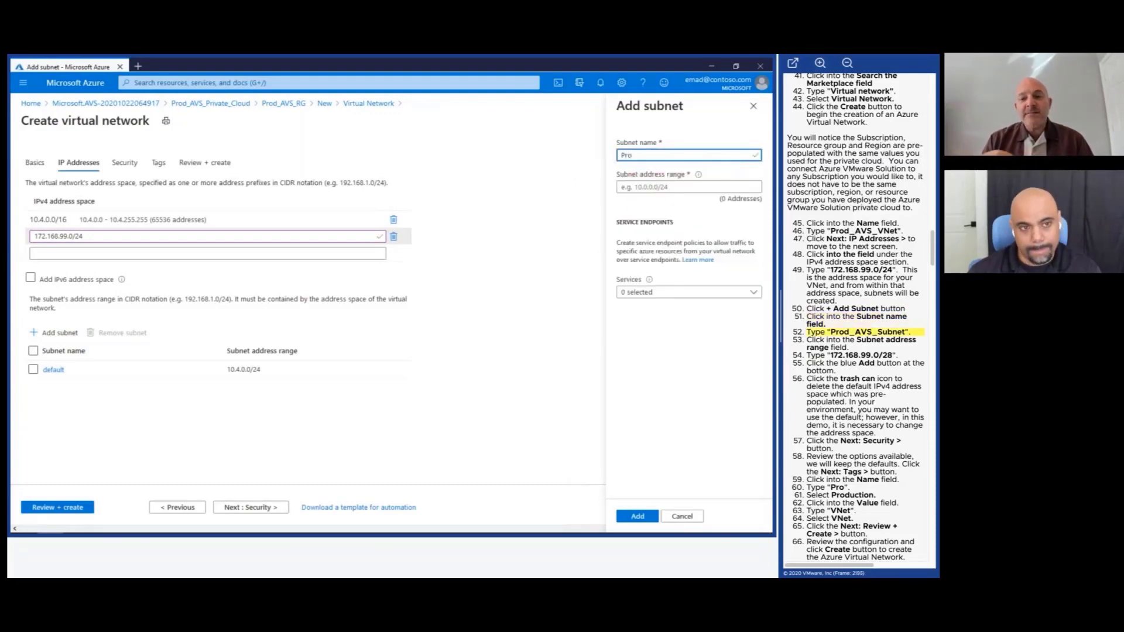
type("d_AVS")
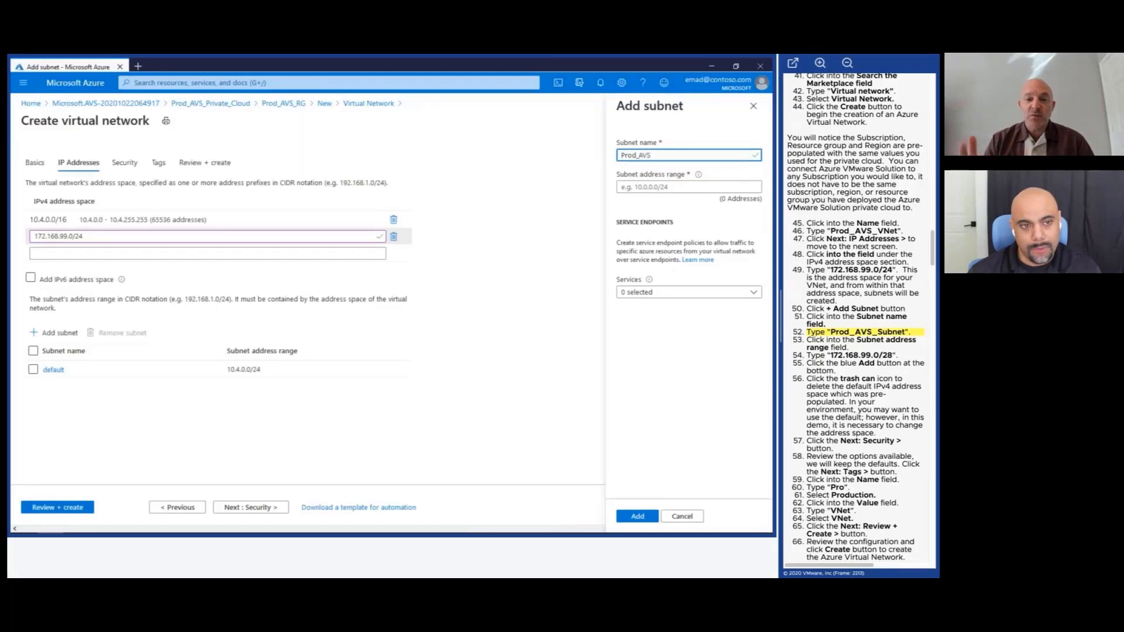
type("_Subnet")
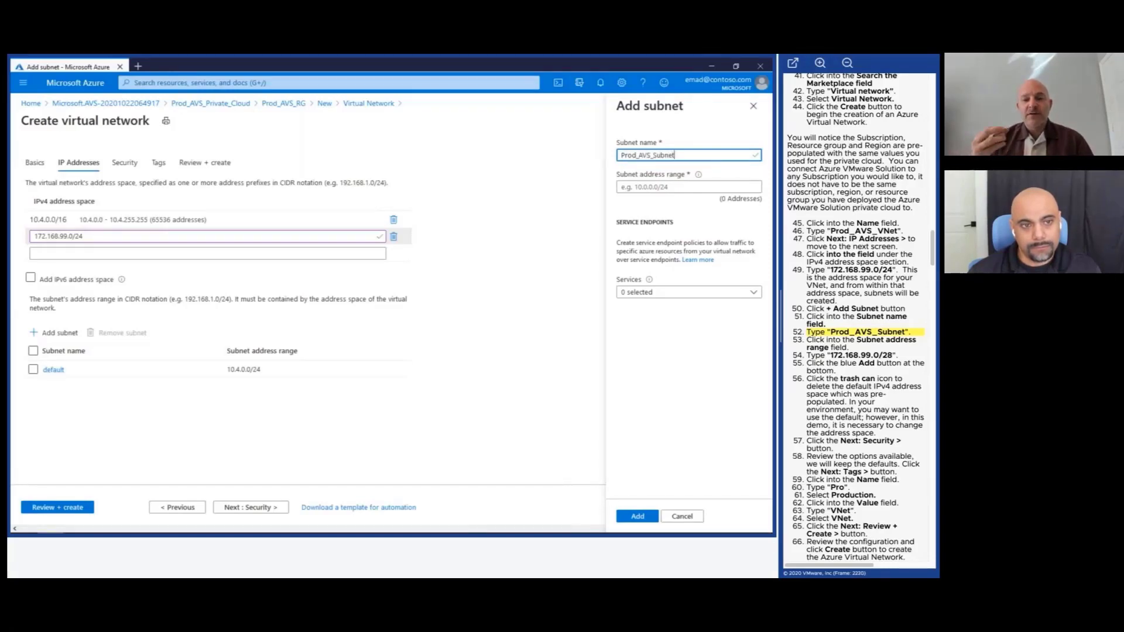
left_click(689, 188)
type("17")
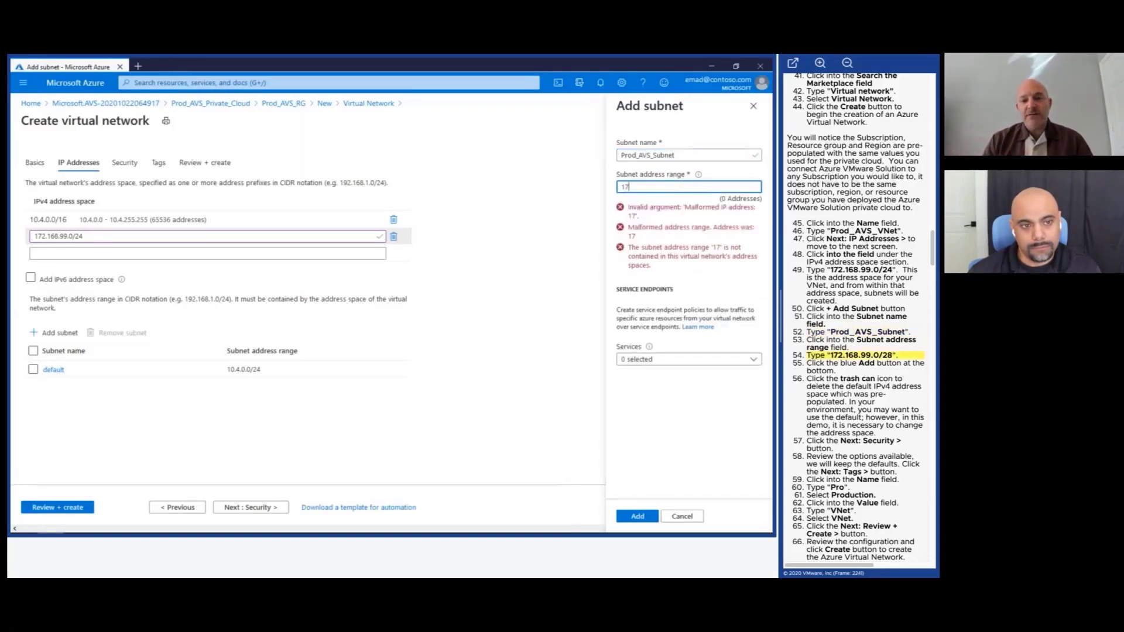
type("2.168.")
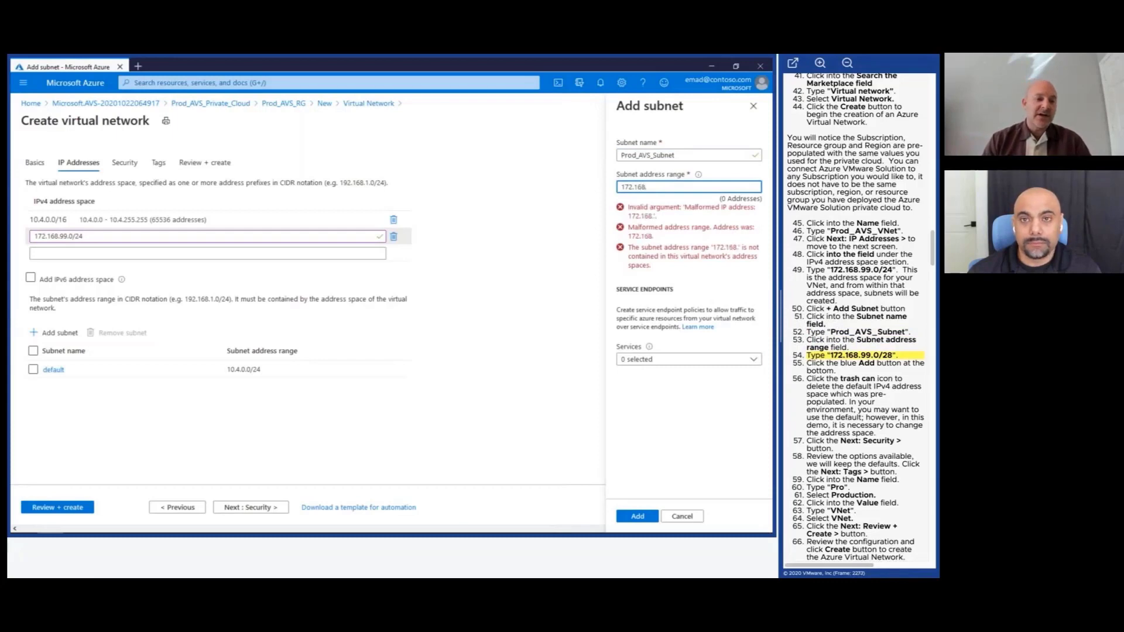
type("99.0/")
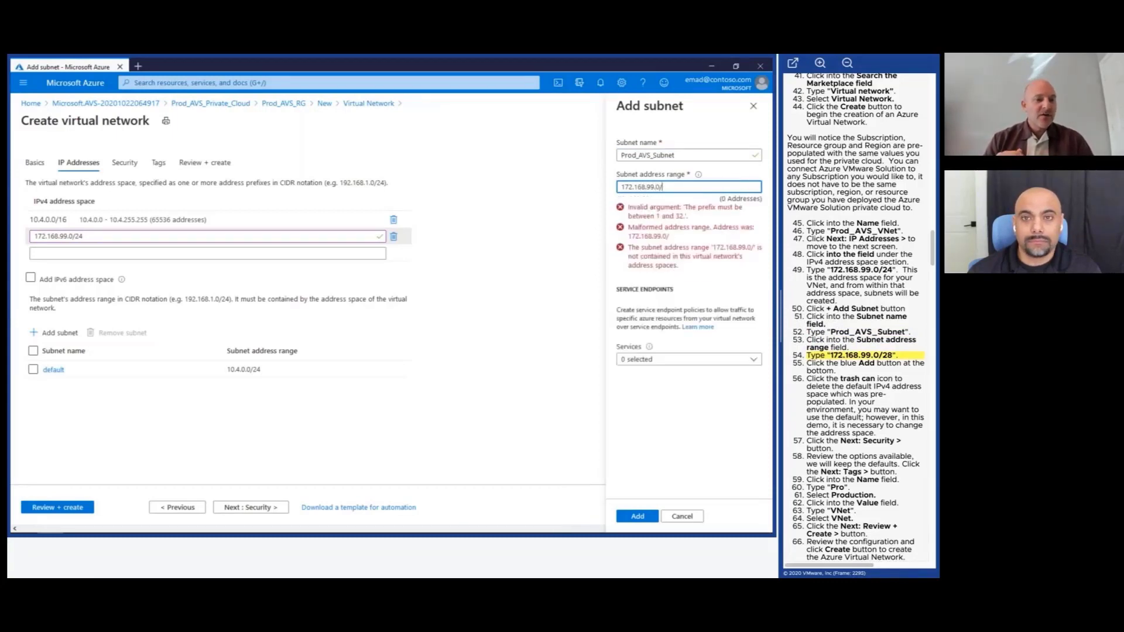
type("28")
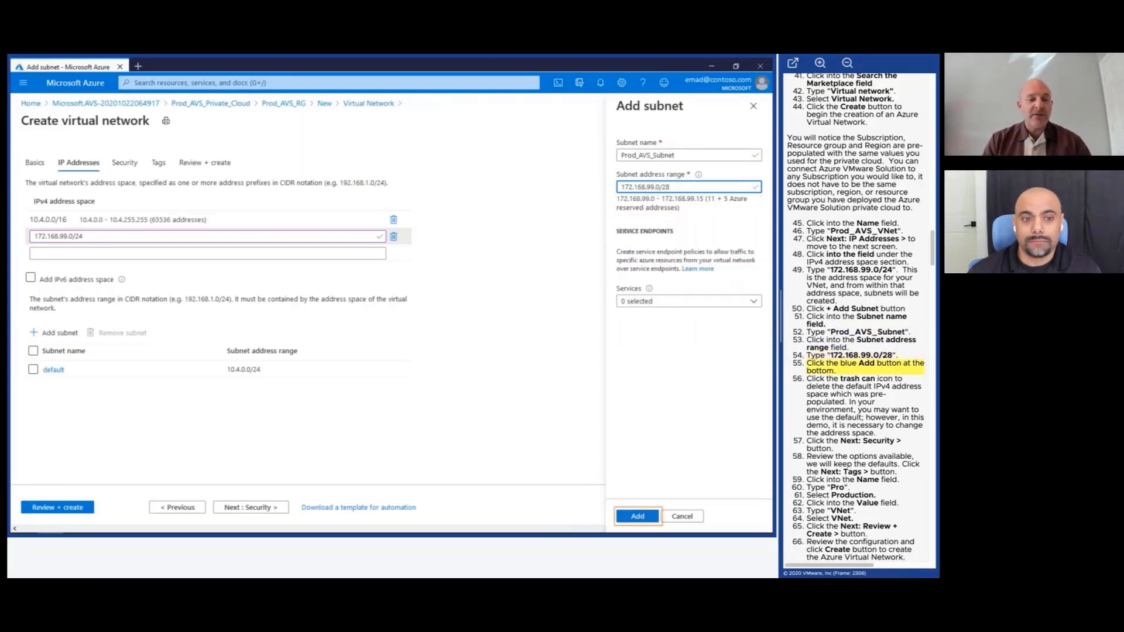
left_click(637, 517)
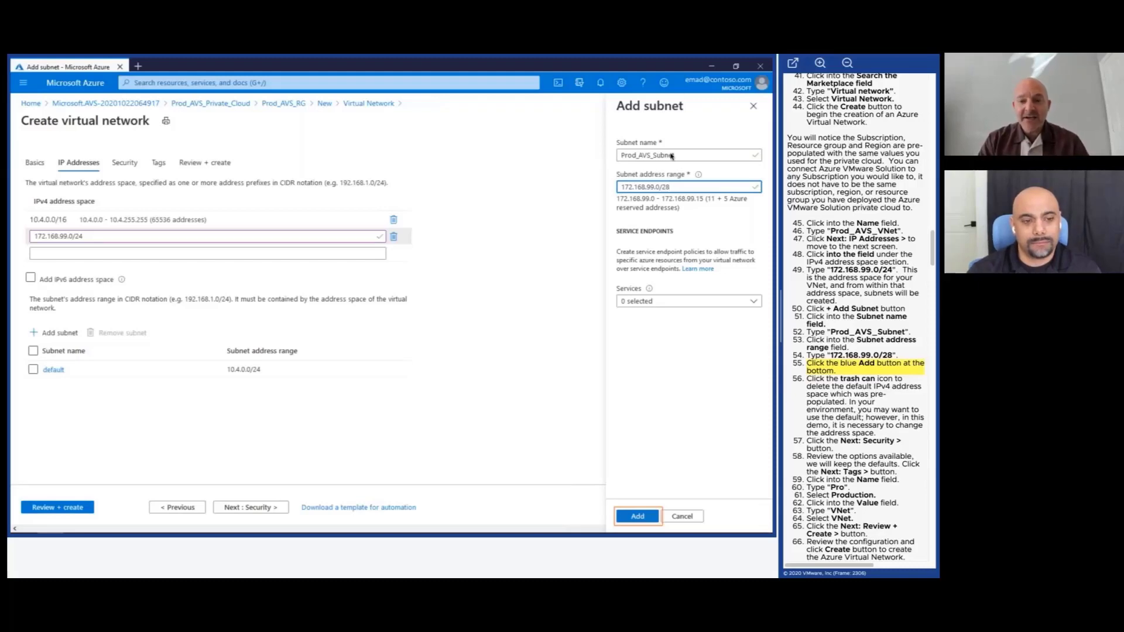
Save Prod_AVS_Subnet and delete the default 10.4.0.0/16 address space.
left_click(645, 519)
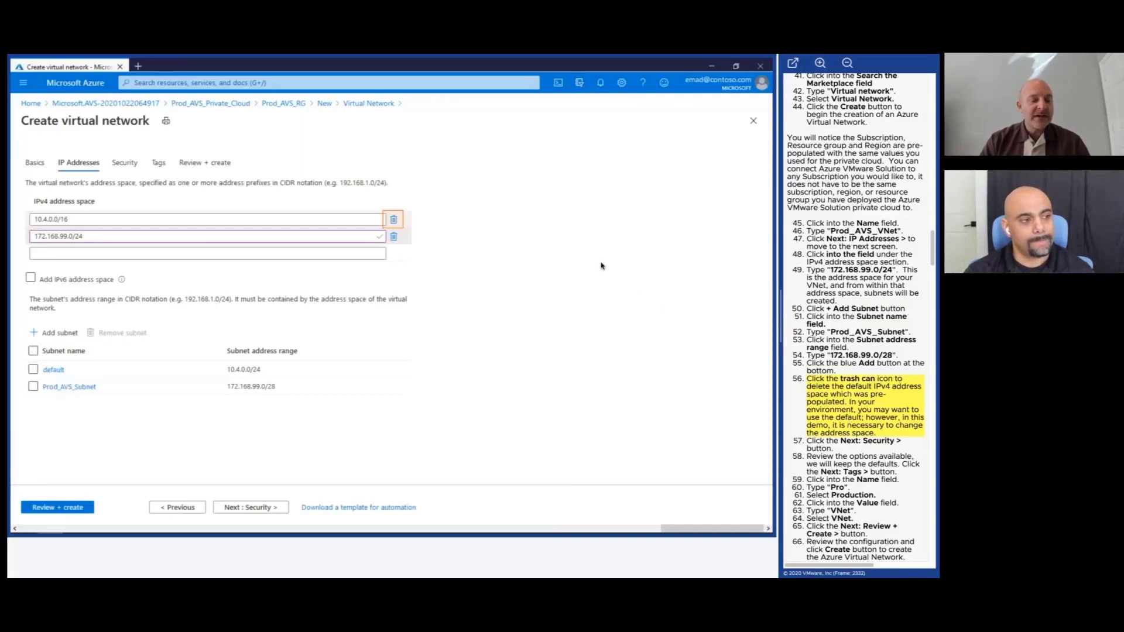
left_click(394, 219)
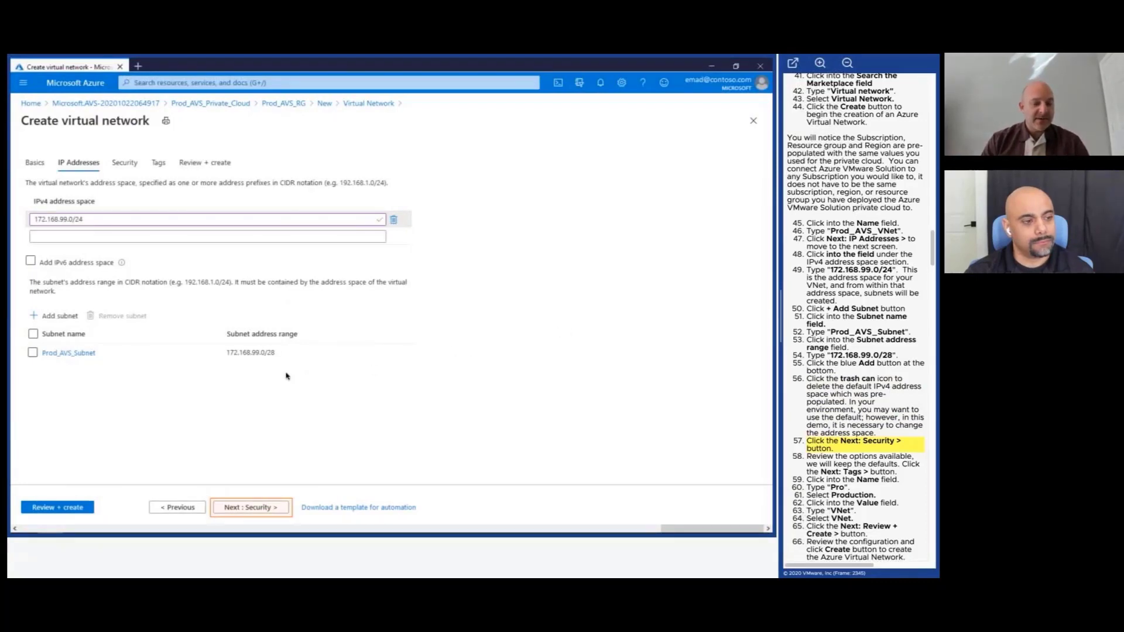
left_click(252, 507)
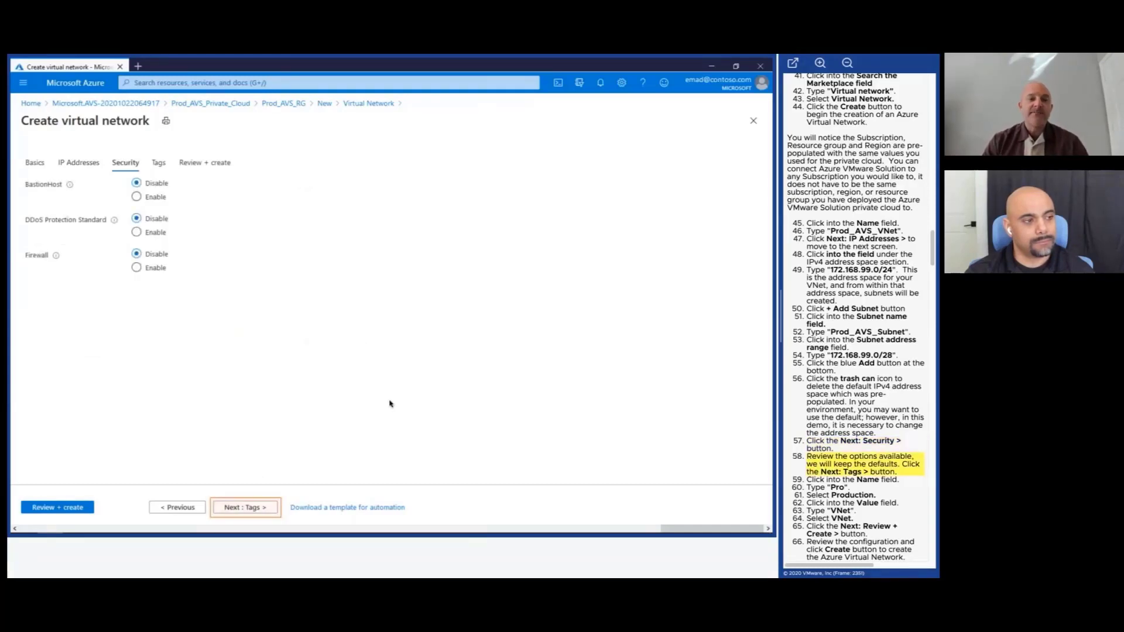
Keep default security settings and tag the network Production with value VNet.
left_click(253, 508)
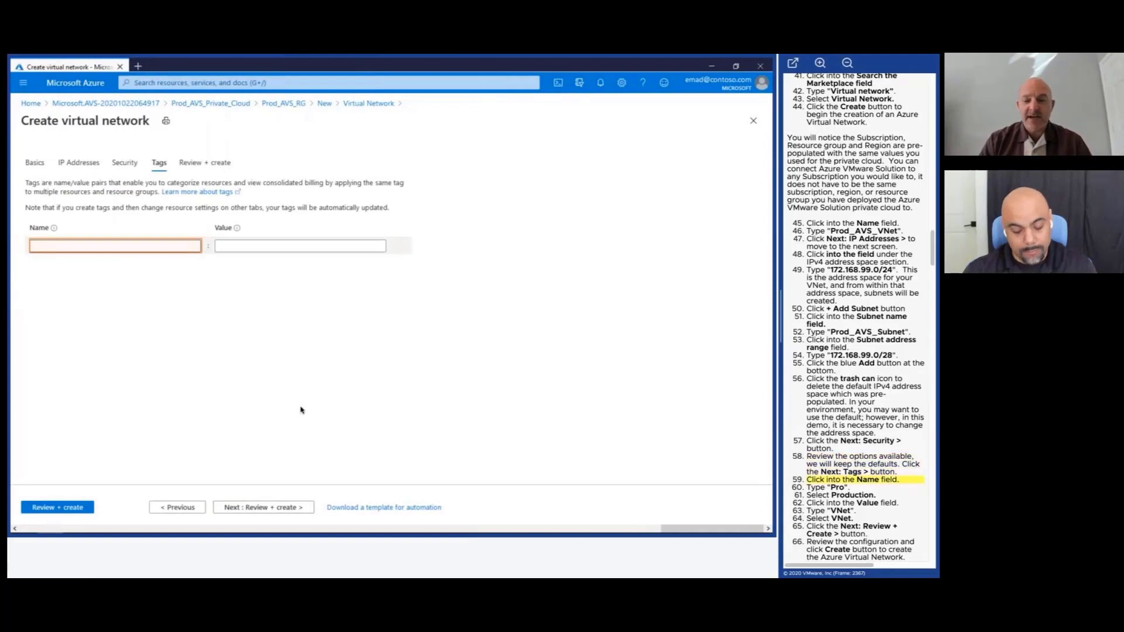
type("Pro")
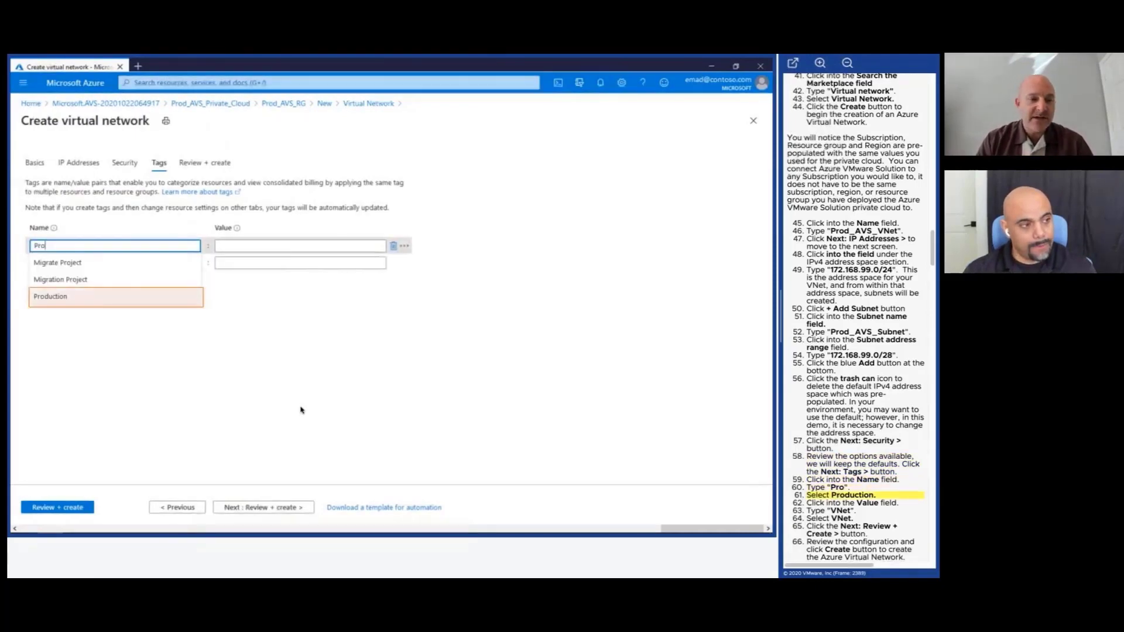
key("Right")
key("Right")
type("VNet")
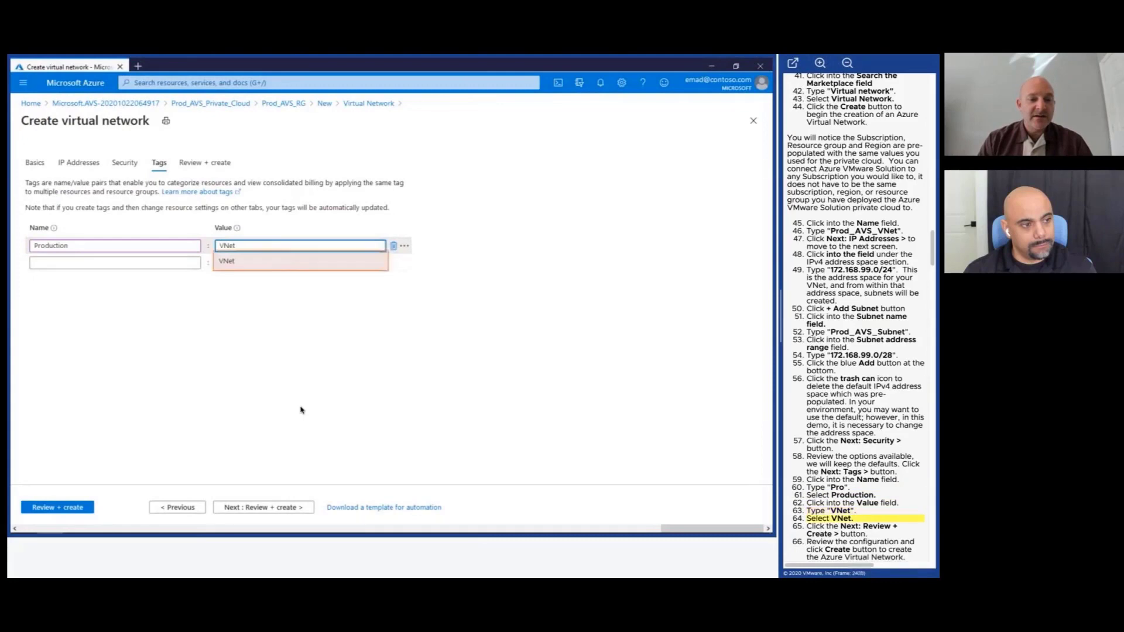
key("Return")
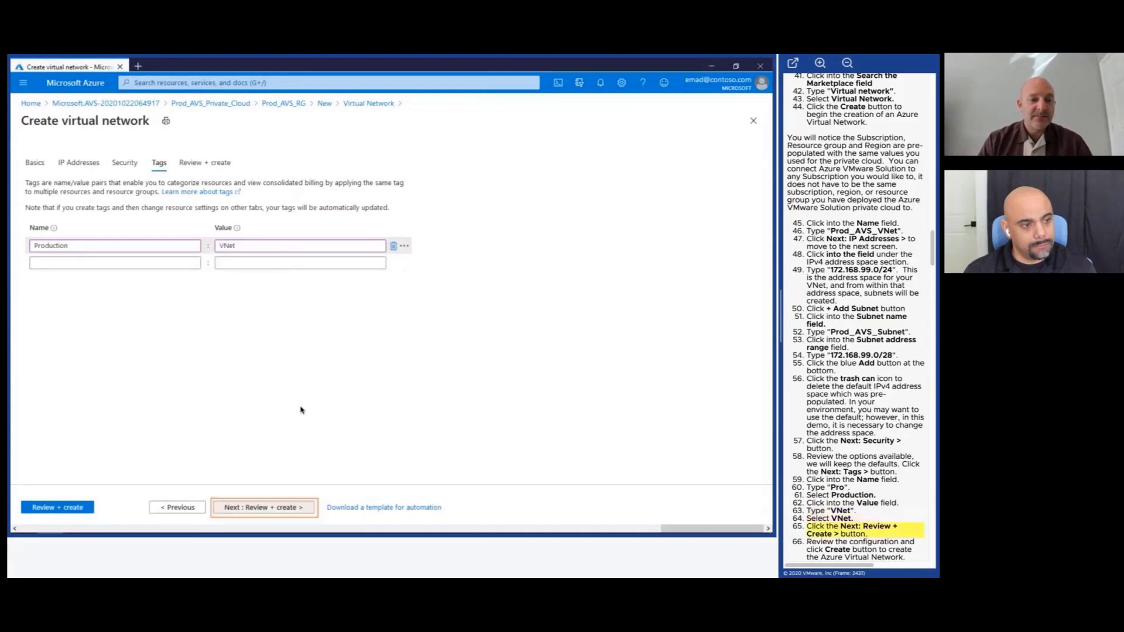
Validate Prod_AVS_VNet (172.168.99.0/24, Prod_AVS_Subnet, Production tag) and deploy it.
left_click(283, 508)
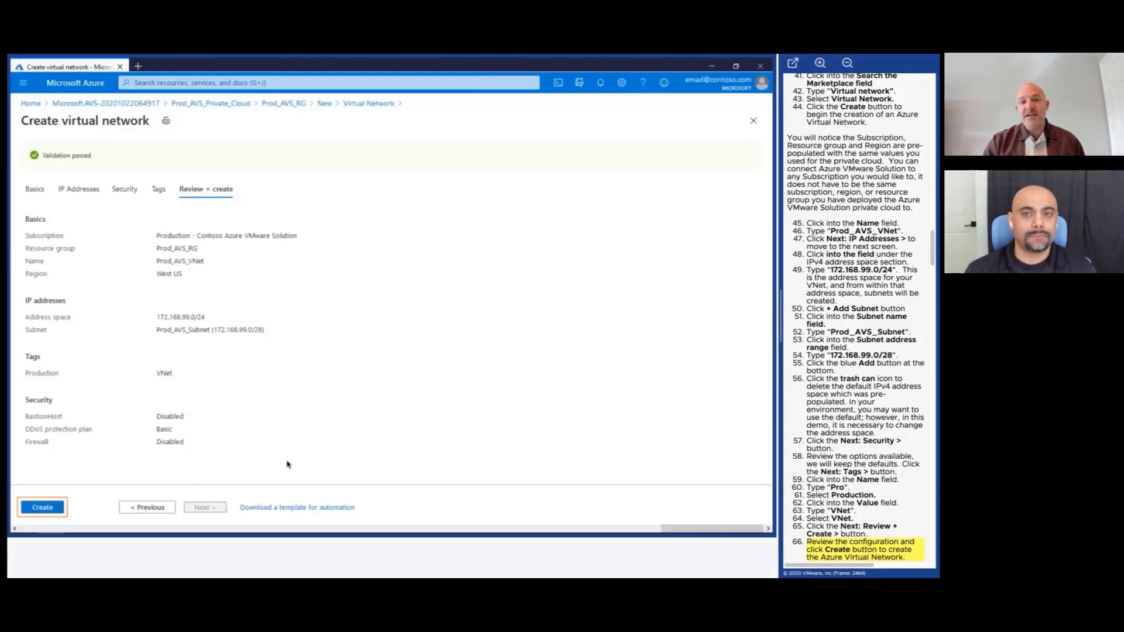
left_click(58, 507)
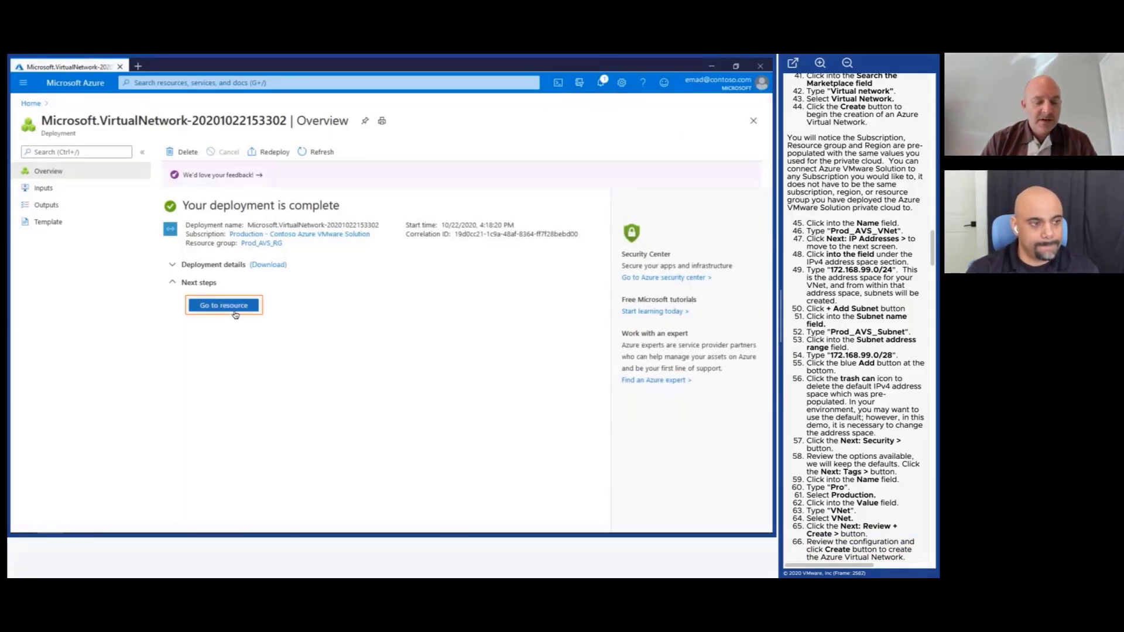
Go to the deployed Prod_AVS_VNet and list its subnets, showing Prod_AVS_Subnet at 172.168.99.0/28.
left_click(235, 313)
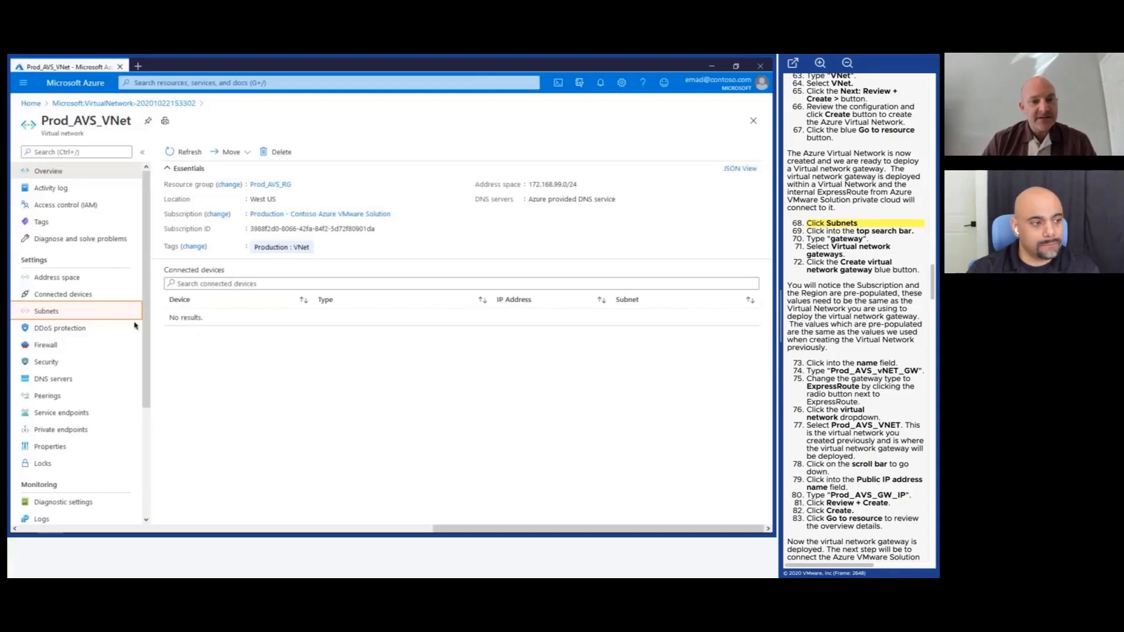
left_click(87, 314)
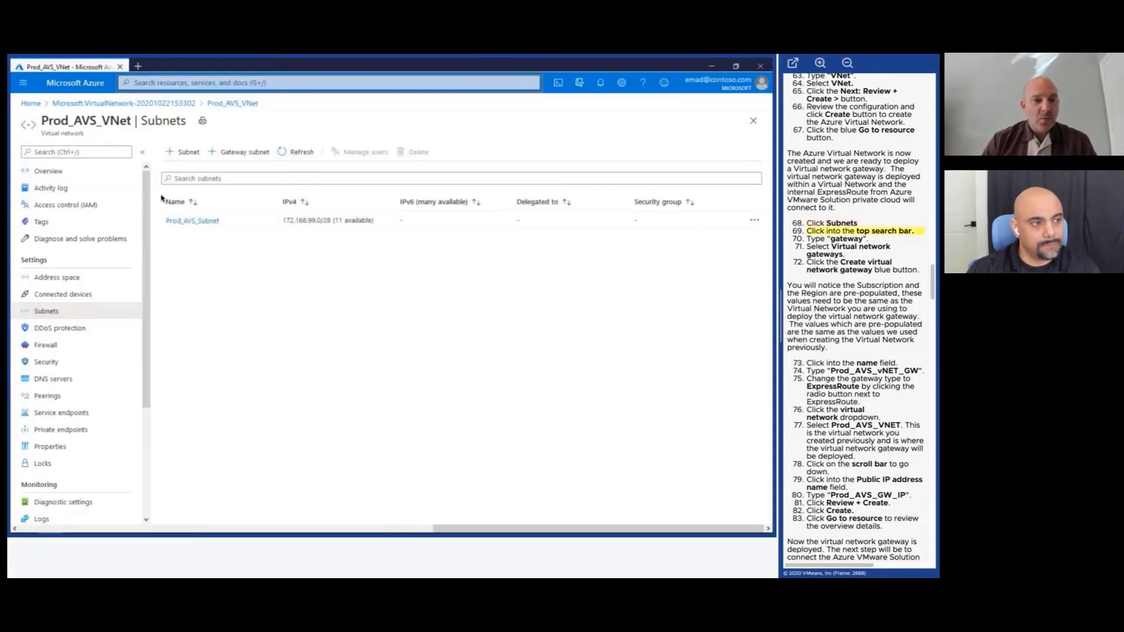
Search the portal for 'gateway' and open the Virtual network gateways list.
left_click(204, 84)
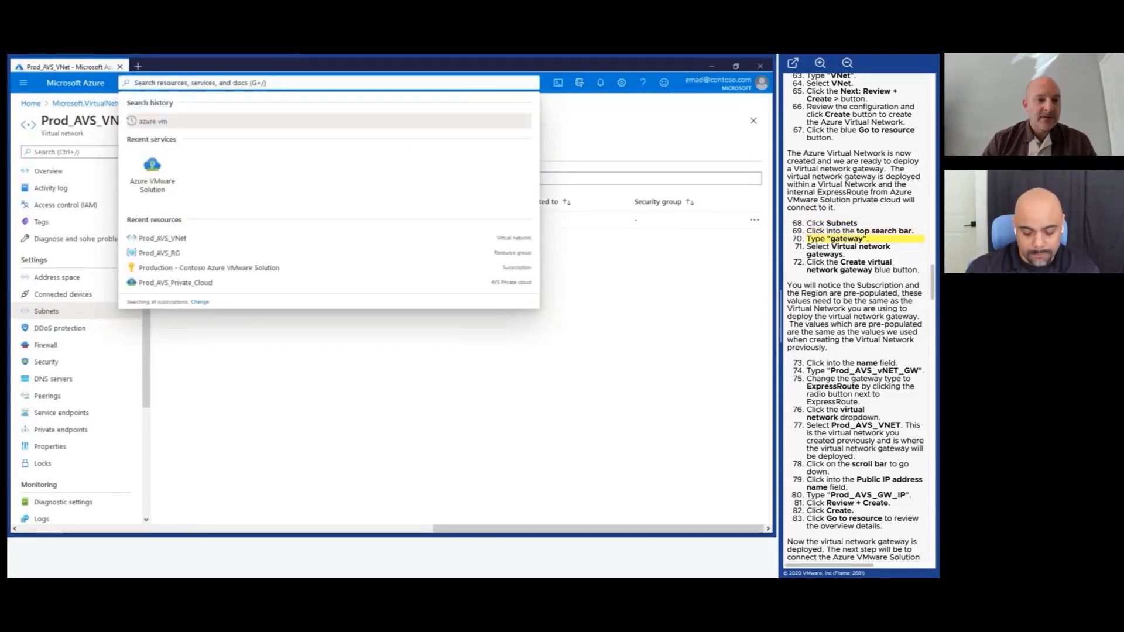
type("ga")
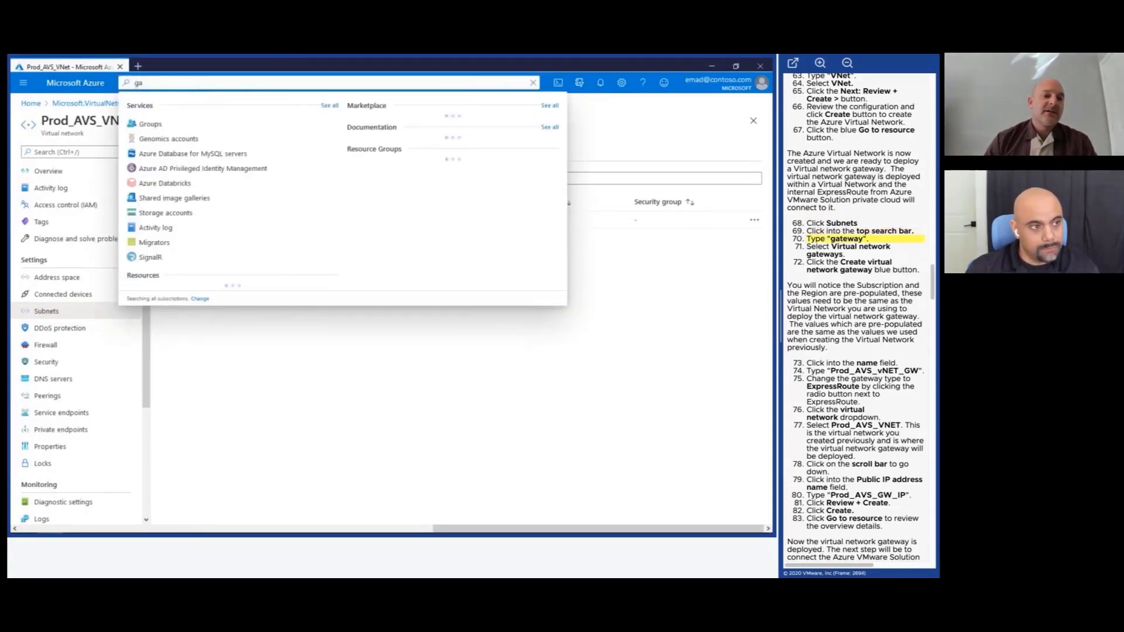
type("te")
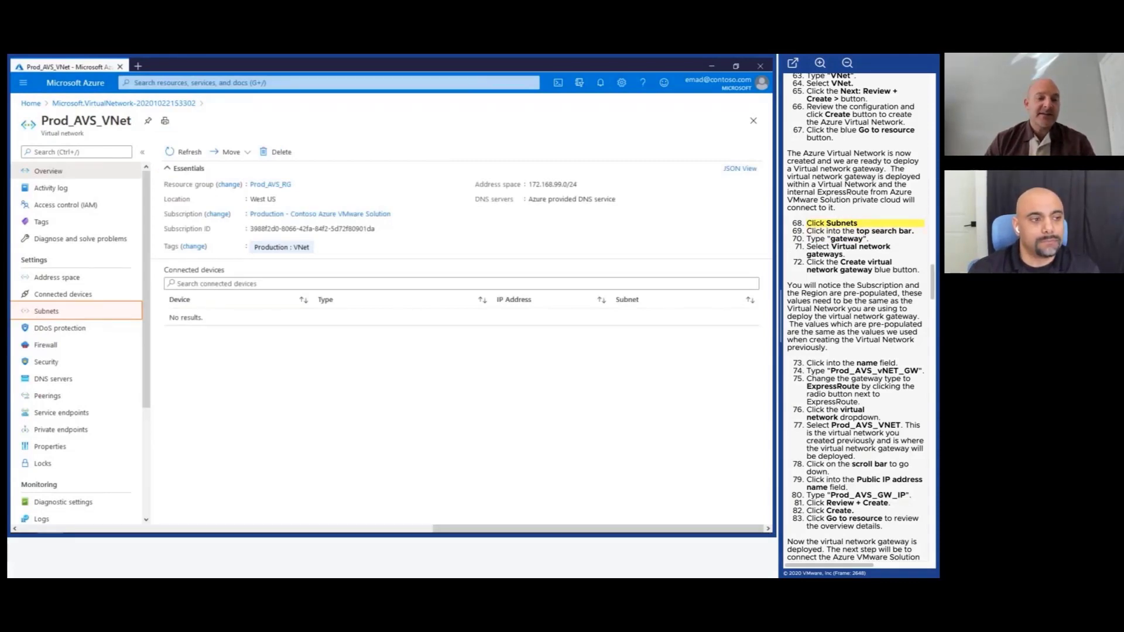
left_click(76, 309)
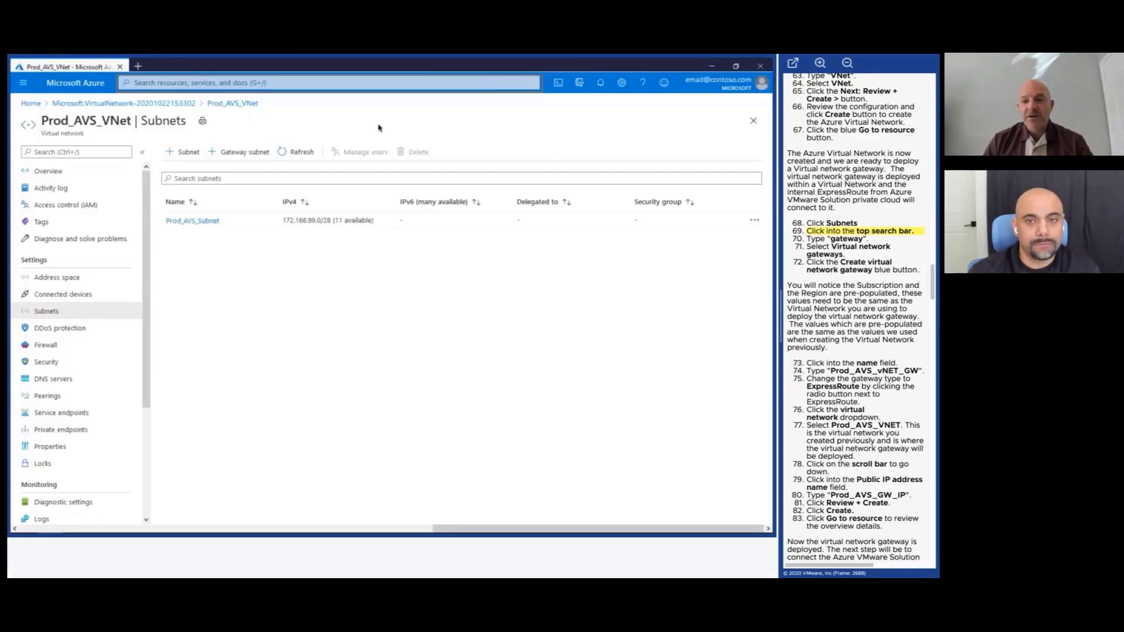
left_click(346, 82)
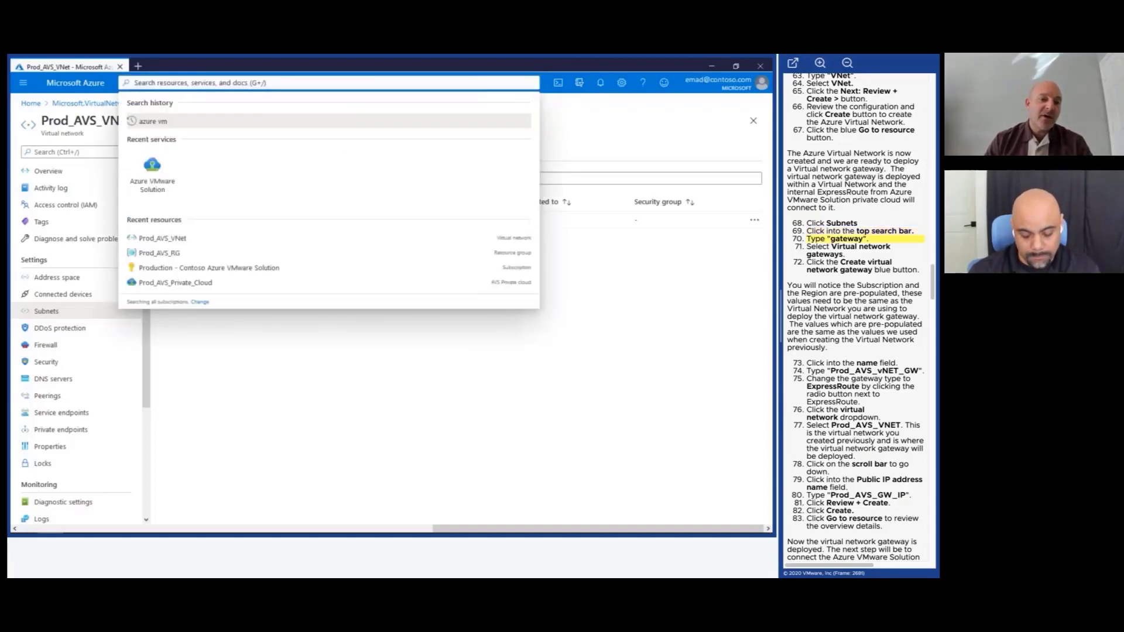
type("gatew")
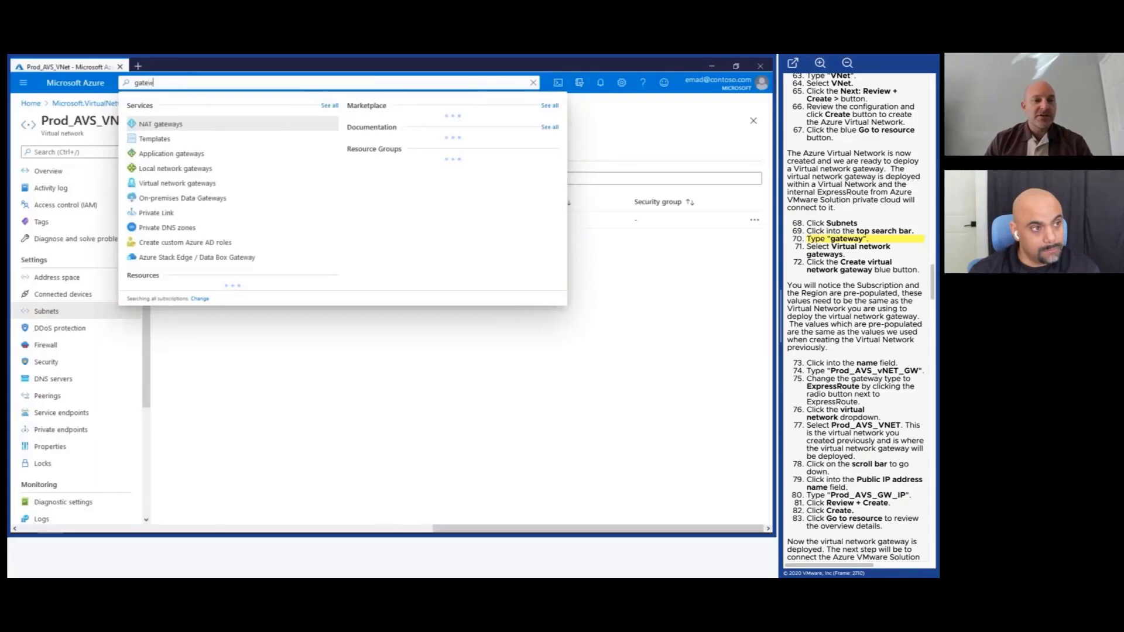
type("ay")
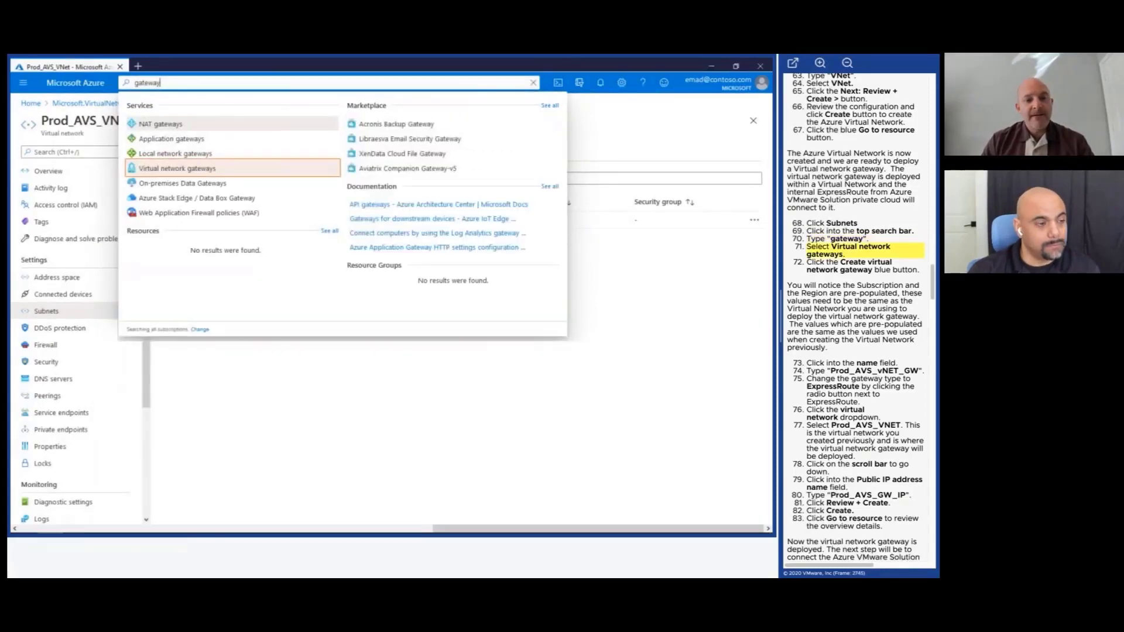
left_click(221, 170)
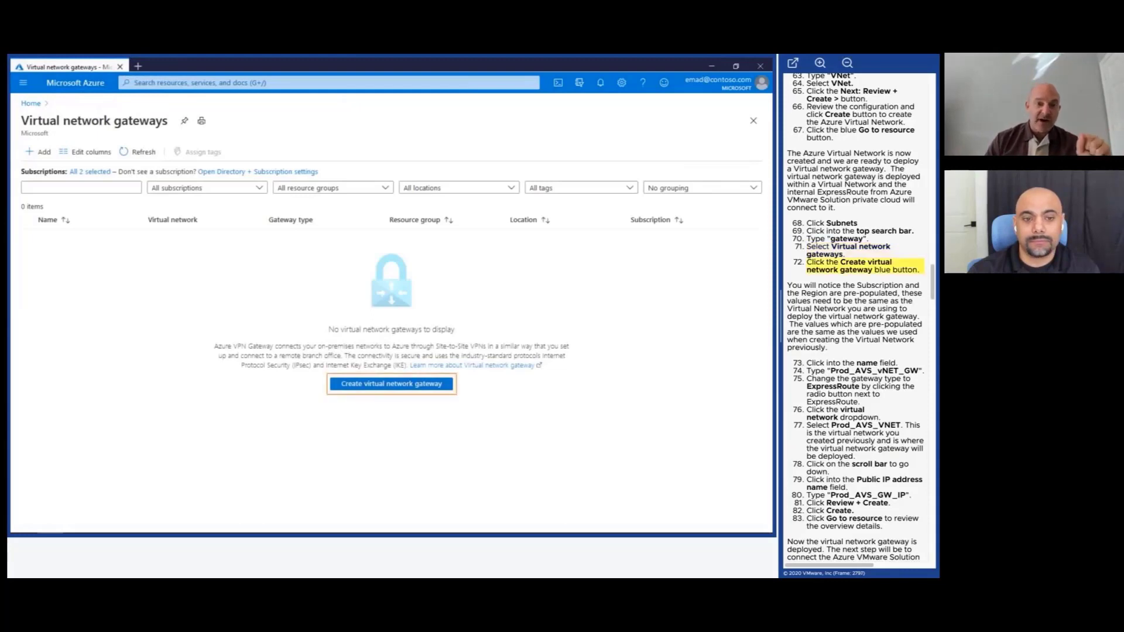
Start a new ExpressRoute gateway named Prod_AVS_VNet_GW on virtual network Prod_AVS_VNet.
left_click(348, 390)
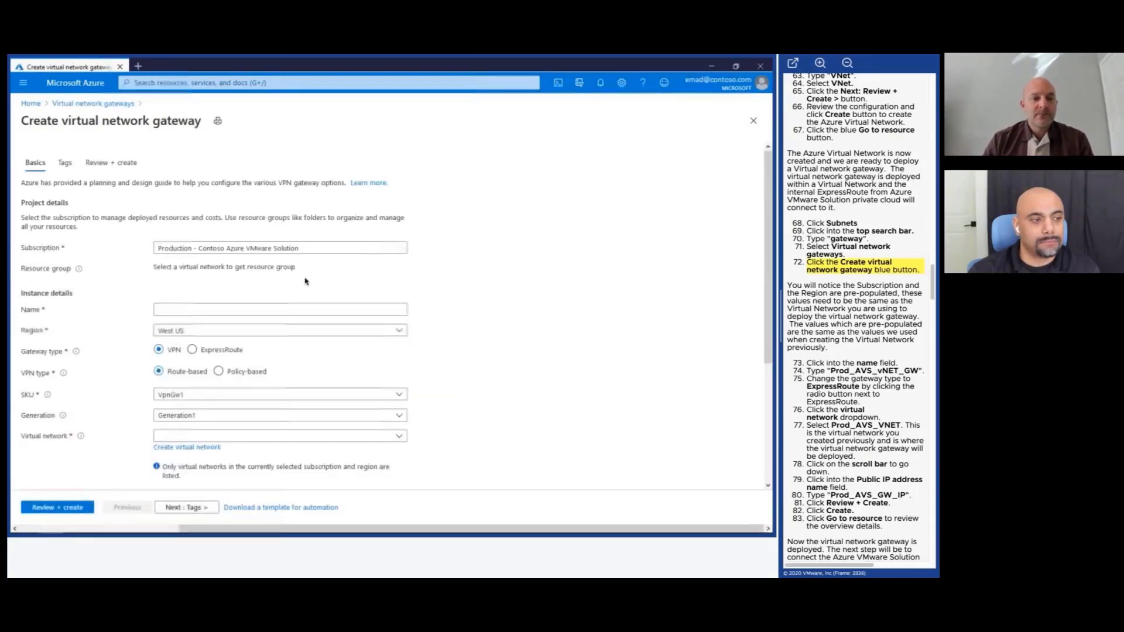
left_click(268, 310)
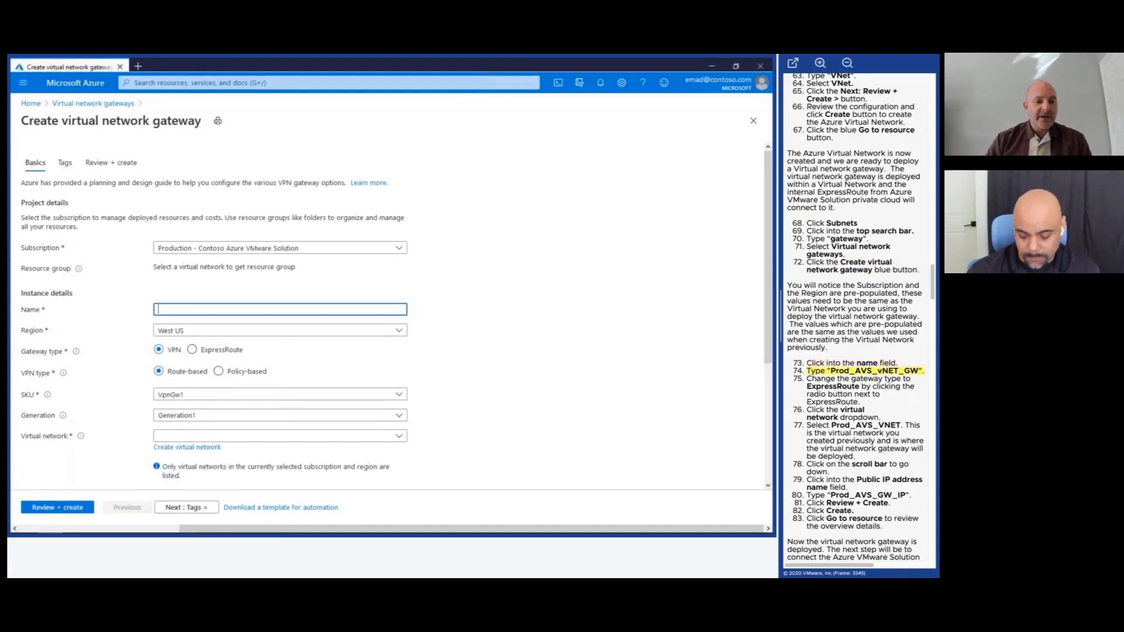
type("Prod_A")
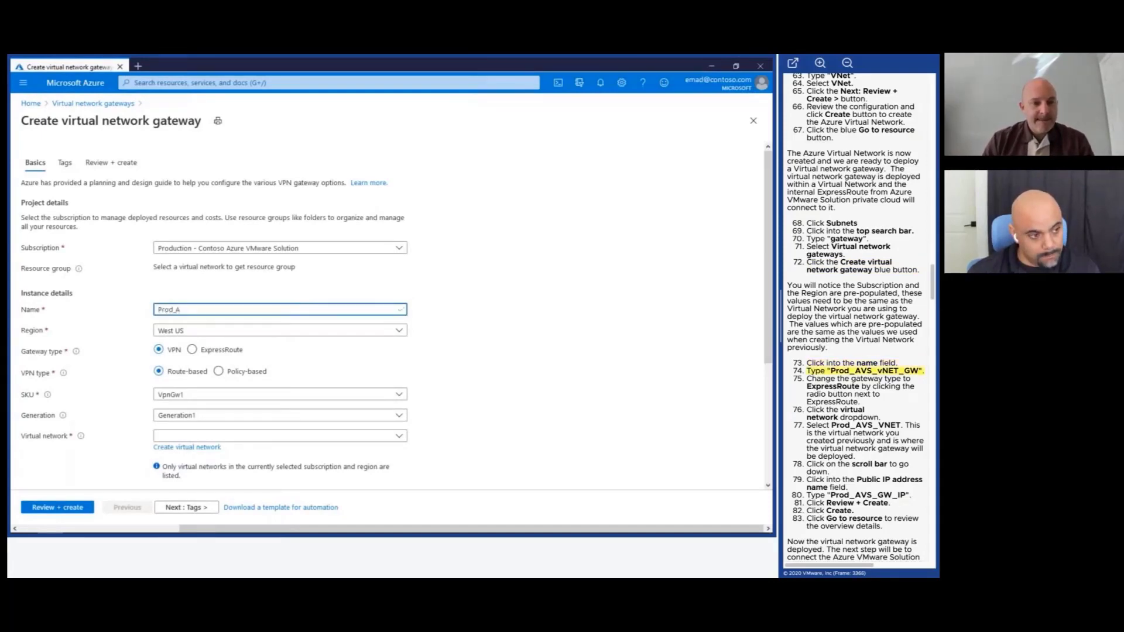
type("VS_VNet_")
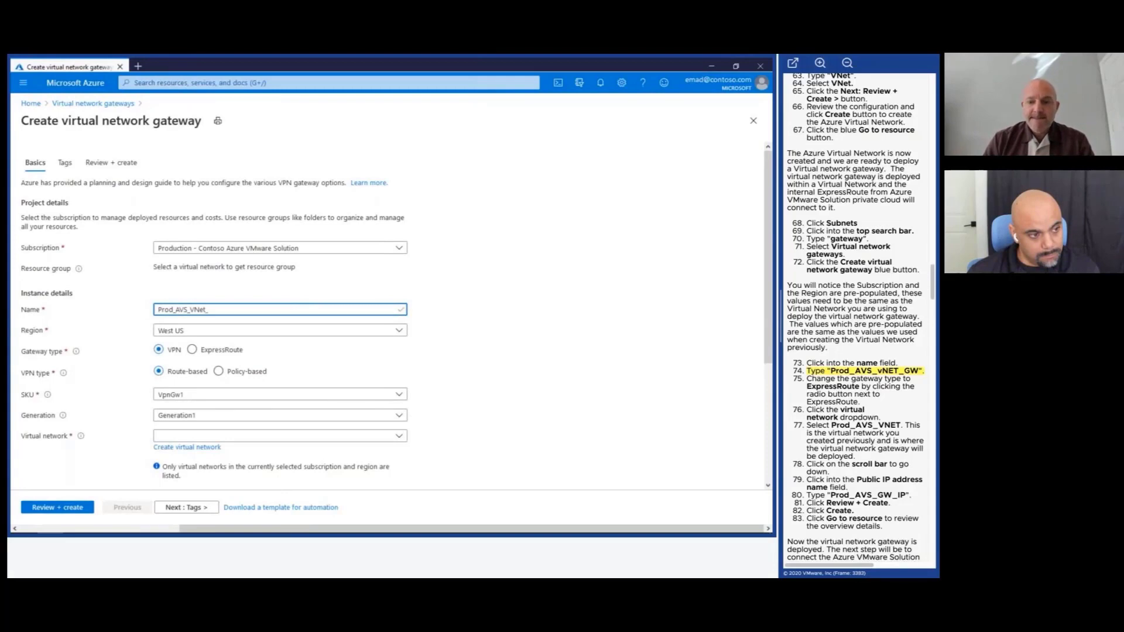
type("GW")
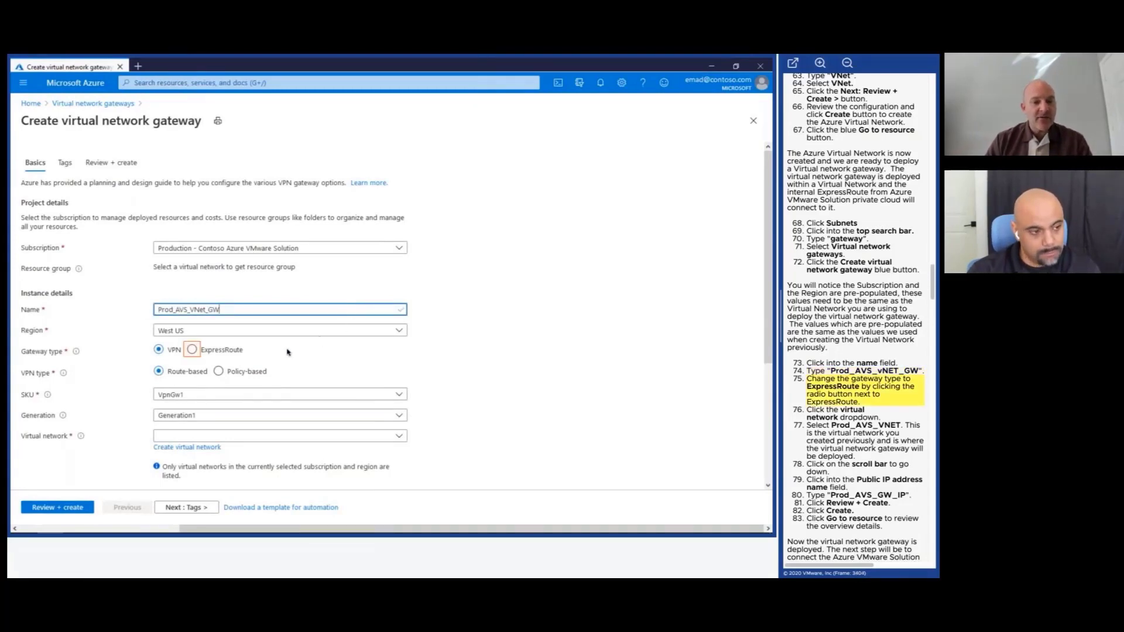
left_click(192, 351)
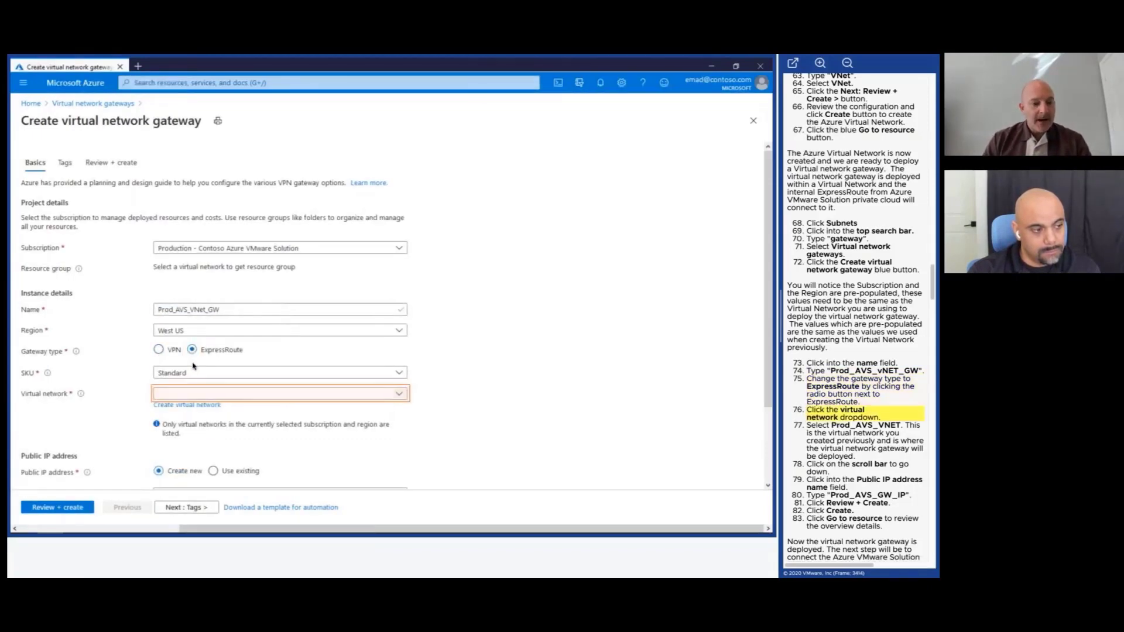
left_click(193, 396)
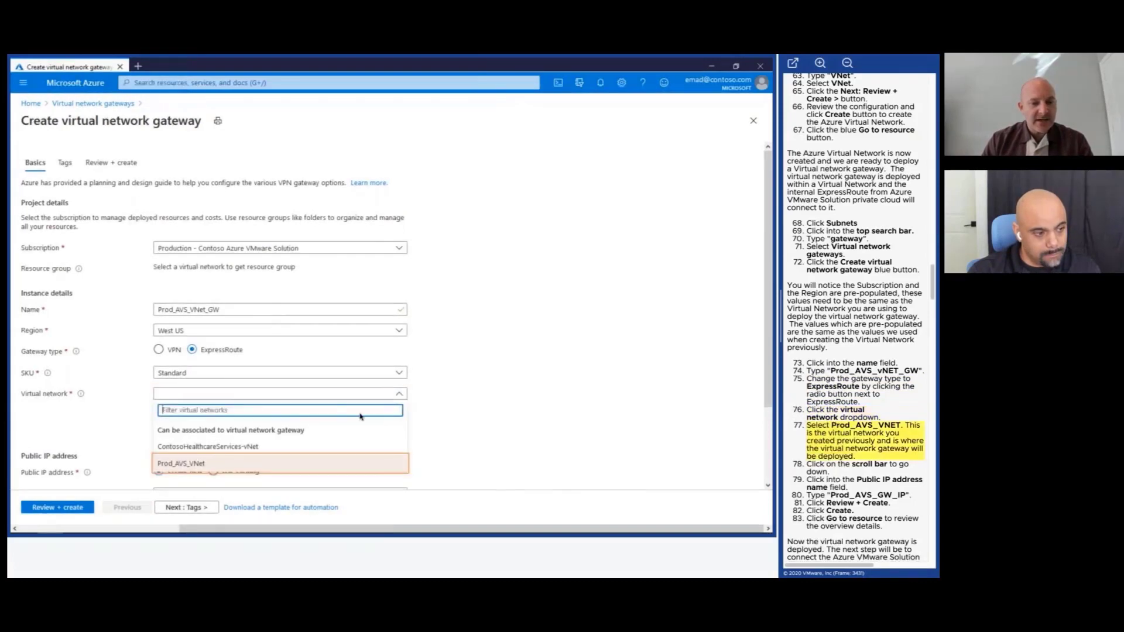
left_click(354, 466)
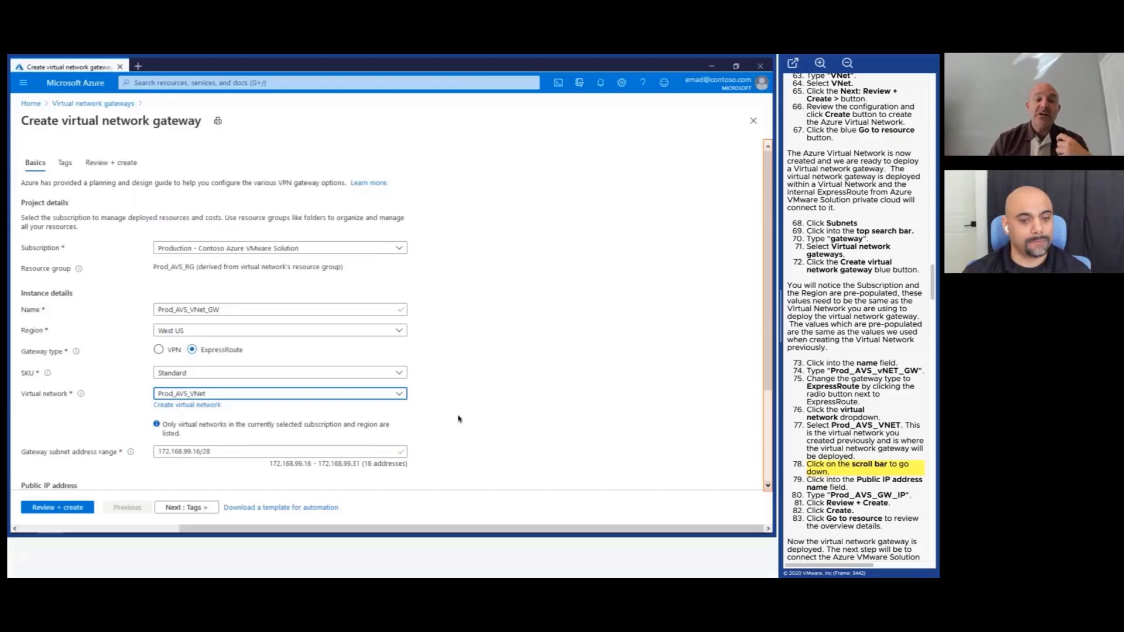
Name the gateway's new public IP address Prod_AVS_GW_IP.
left_click(767, 487)
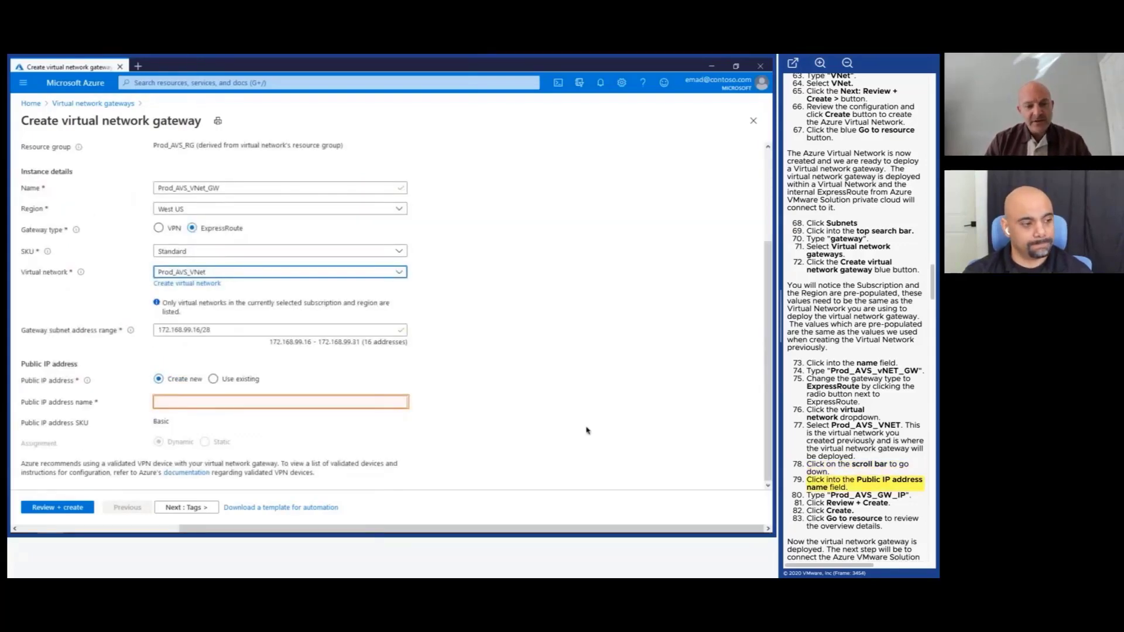
left_click(404, 405)
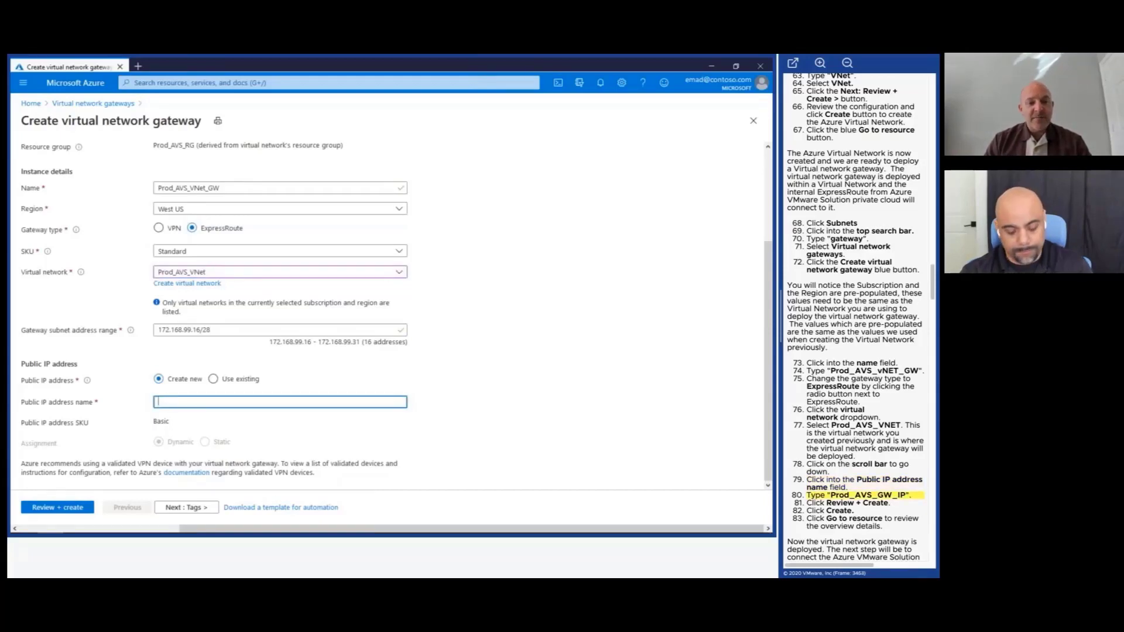
type("P")
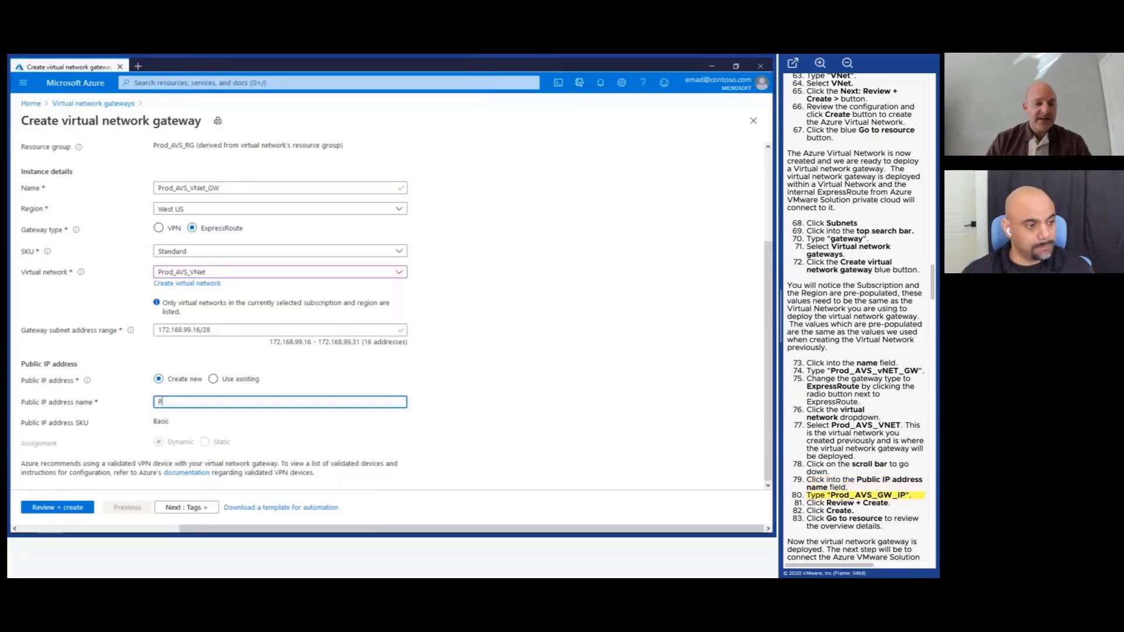
type("rod_AVS")
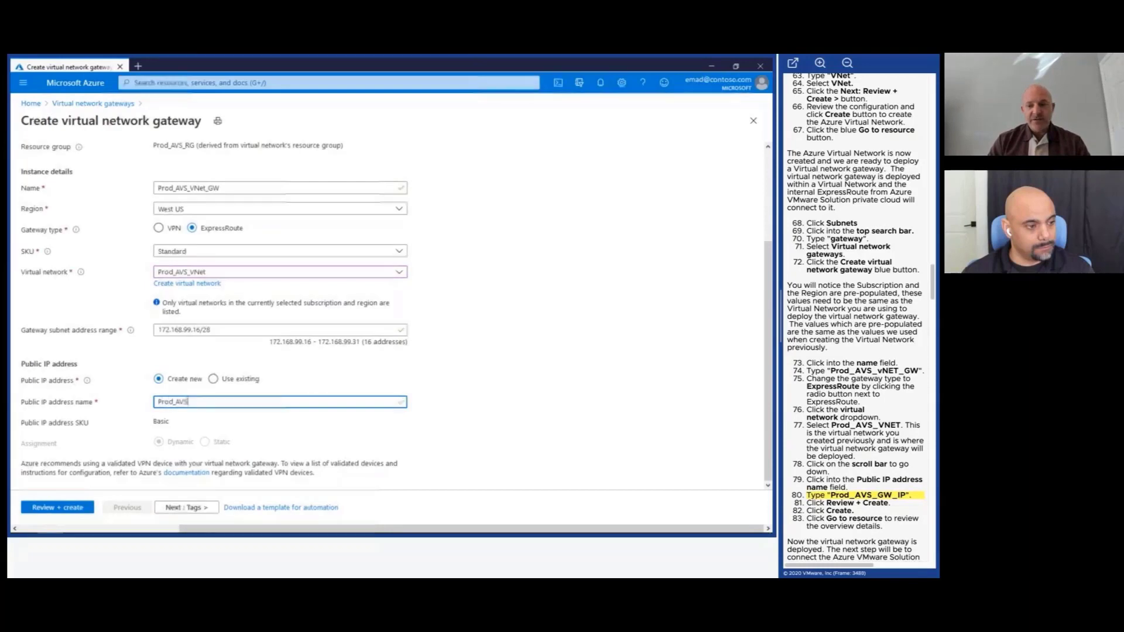
type("_GW_IP")
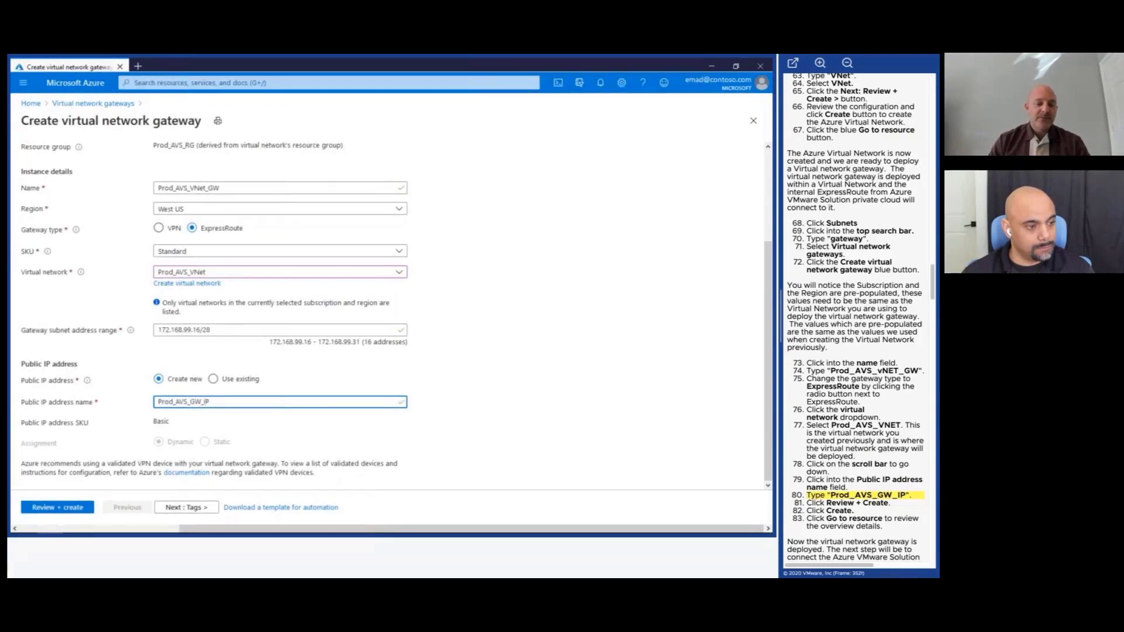
Validate the ExpressRoute gateway Prod_AVS_VNet_GW on GatewaySubnet 172.168.99.16/28 and create it.
left_click(76, 509)
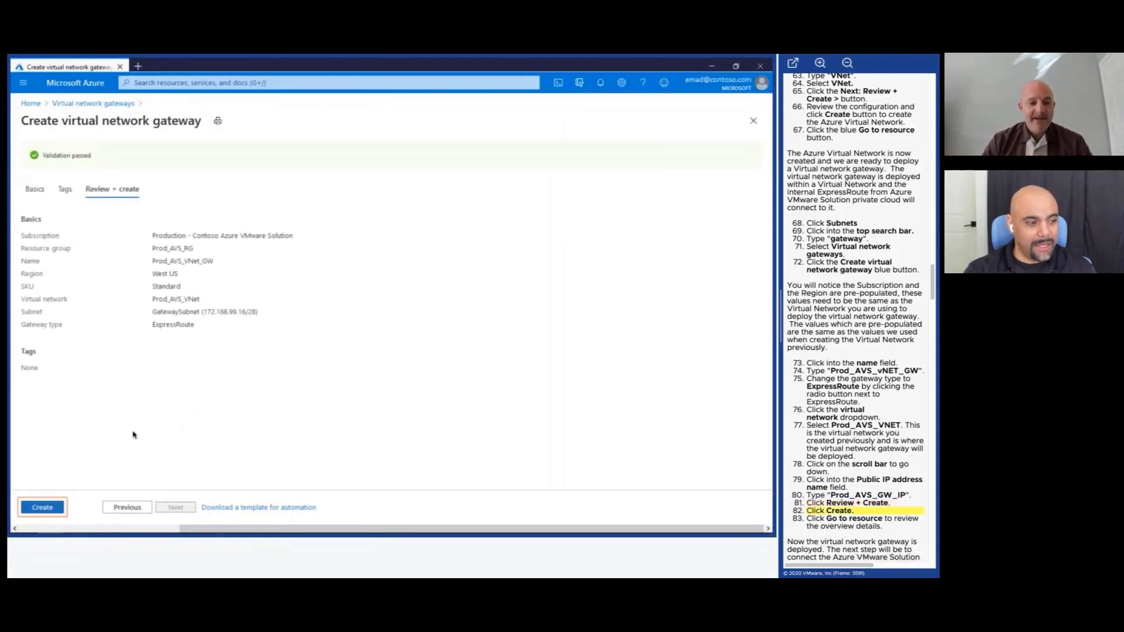
left_click(56, 512)
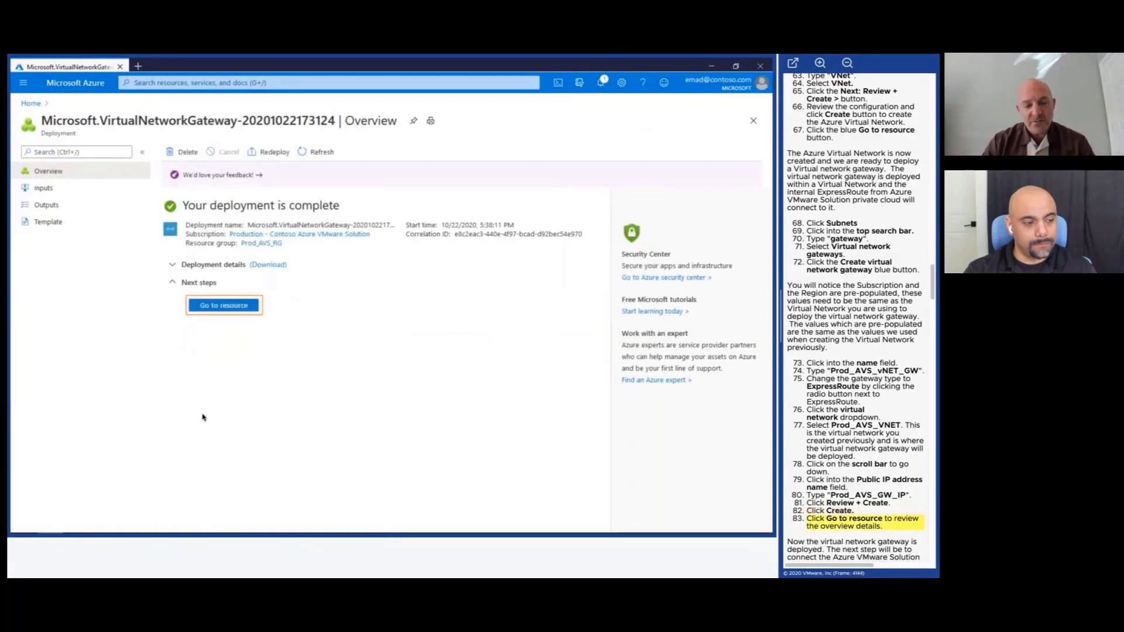
Go to the deployed gateway and open its Prod_AVS_RG resource group listing four resources.
left_click(236, 314)
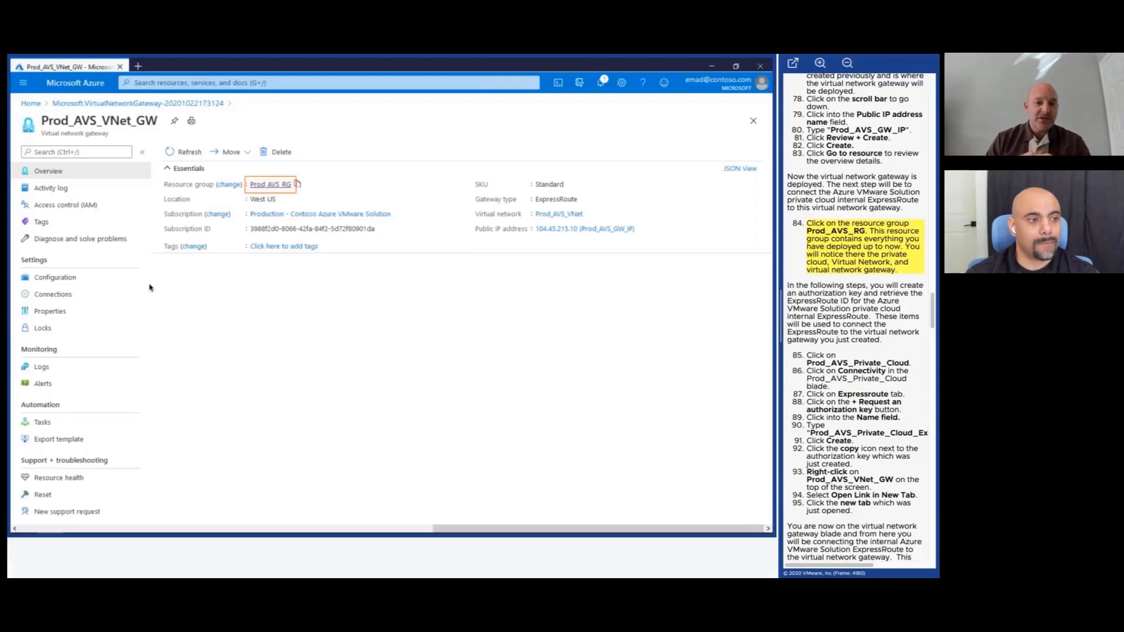
left_click(263, 185)
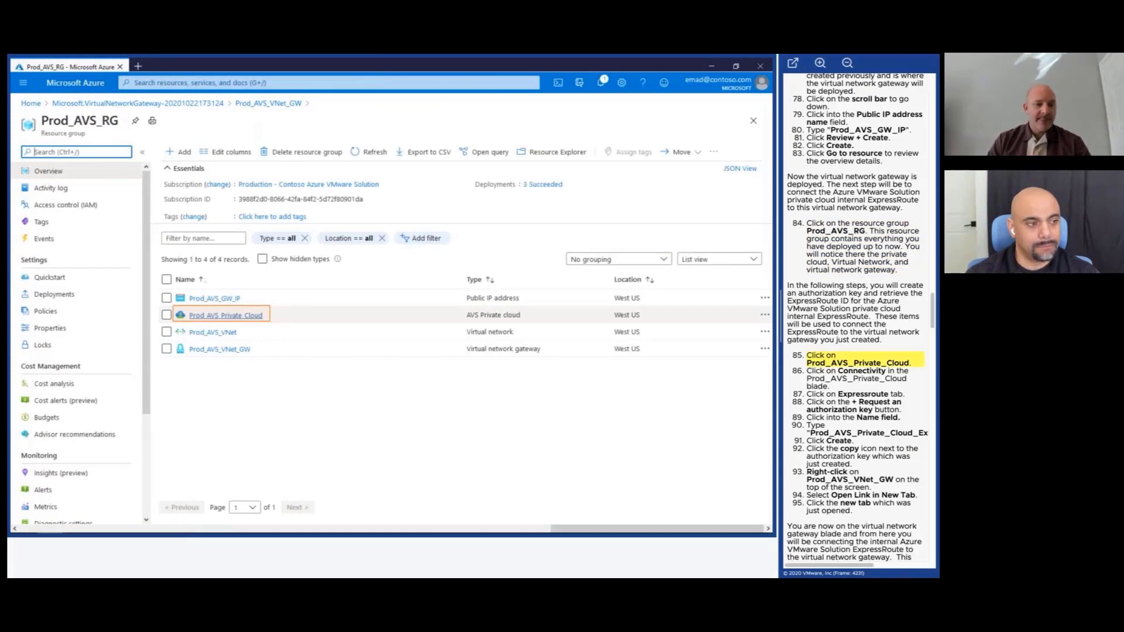
Open Prod_AVS_Private_Cloud from the resource group and go to its Connectivity settings.
left_click(252, 317)
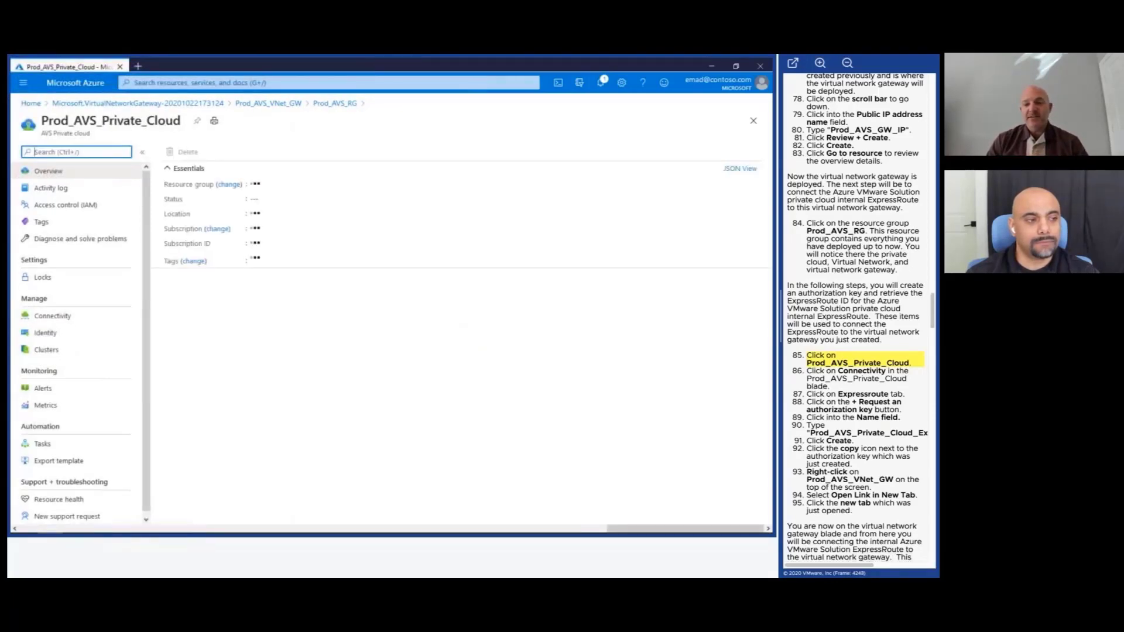
left_click(53, 316)
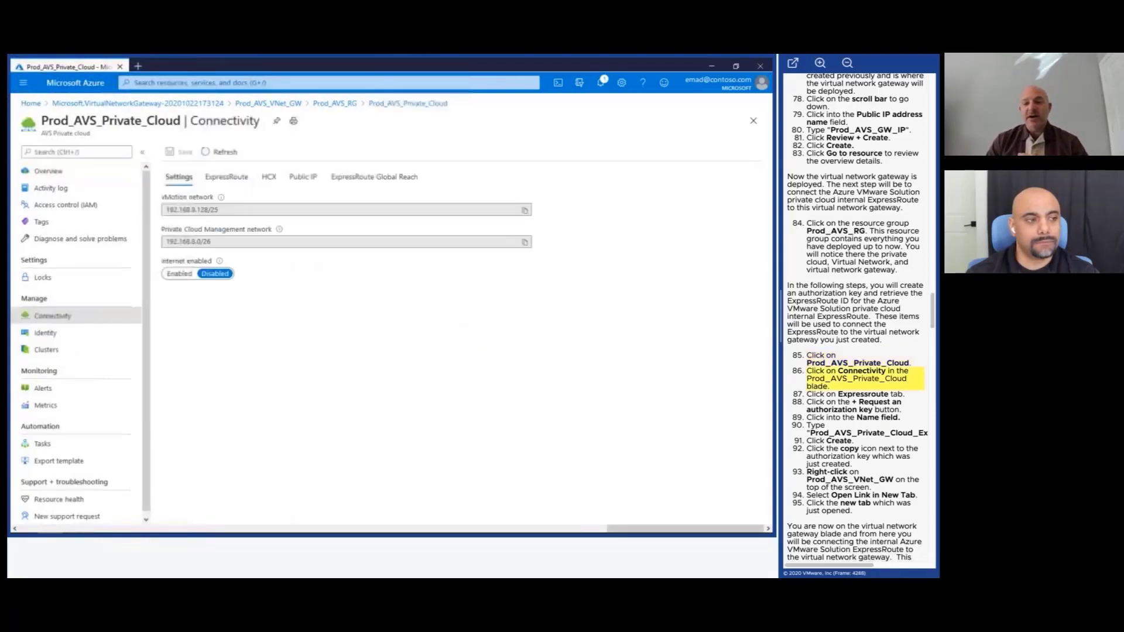
Request ExpressRoute authorization key Prod_AVS_Private_Cloud_ExR_AuthKey and copy its key value.
left_click(229, 180)
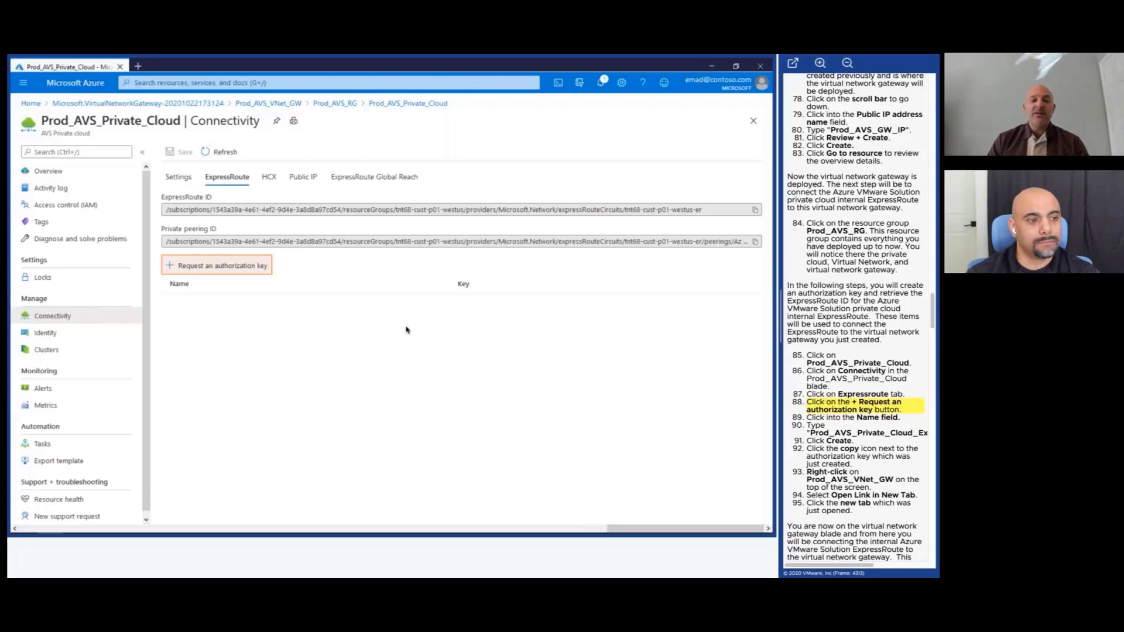
left_click(231, 267)
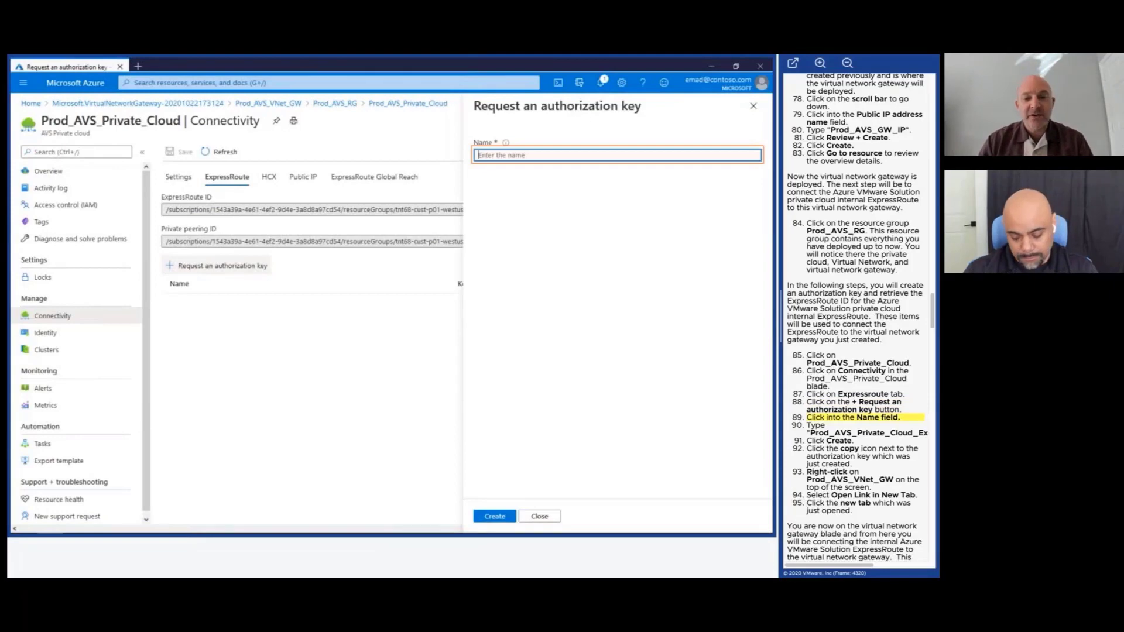
type("Prod_")
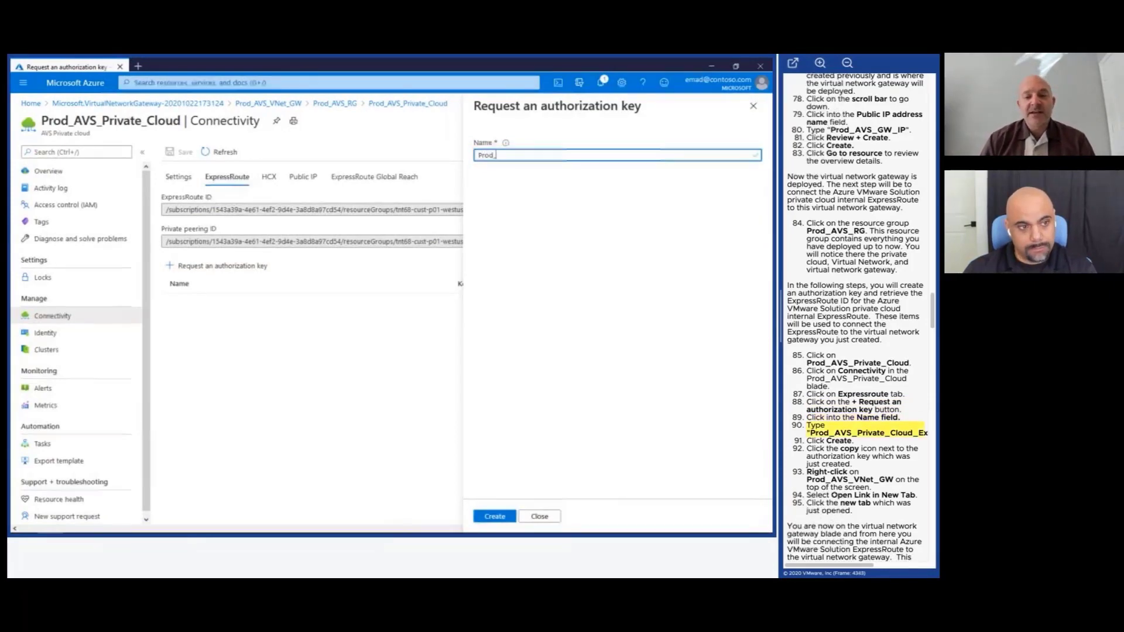
type("AVS_Private_C")
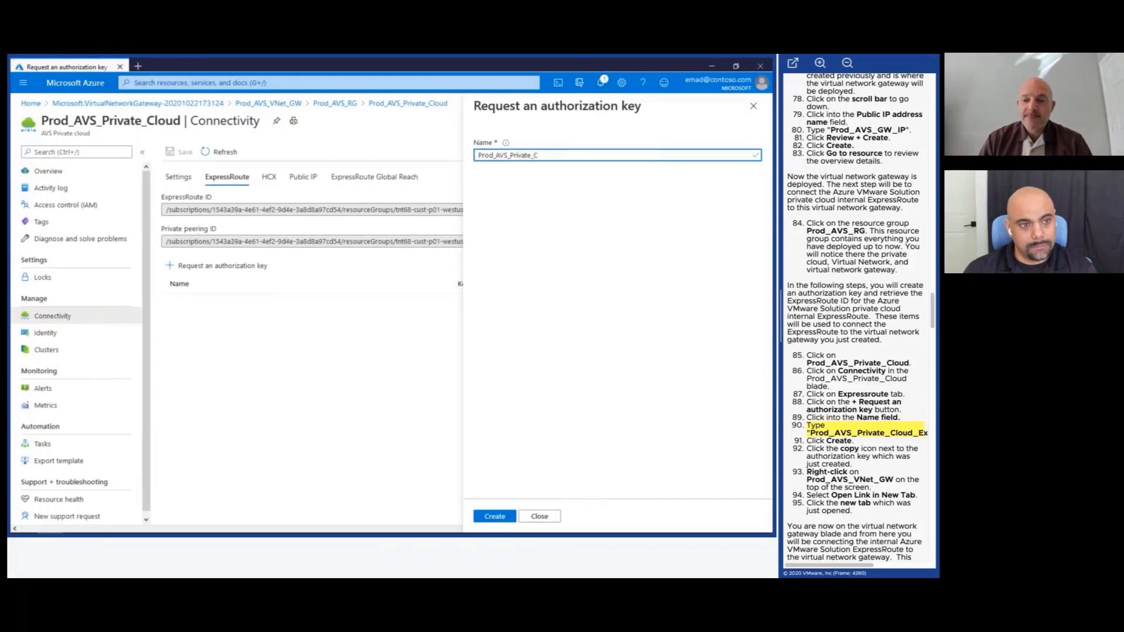
type("loud_")
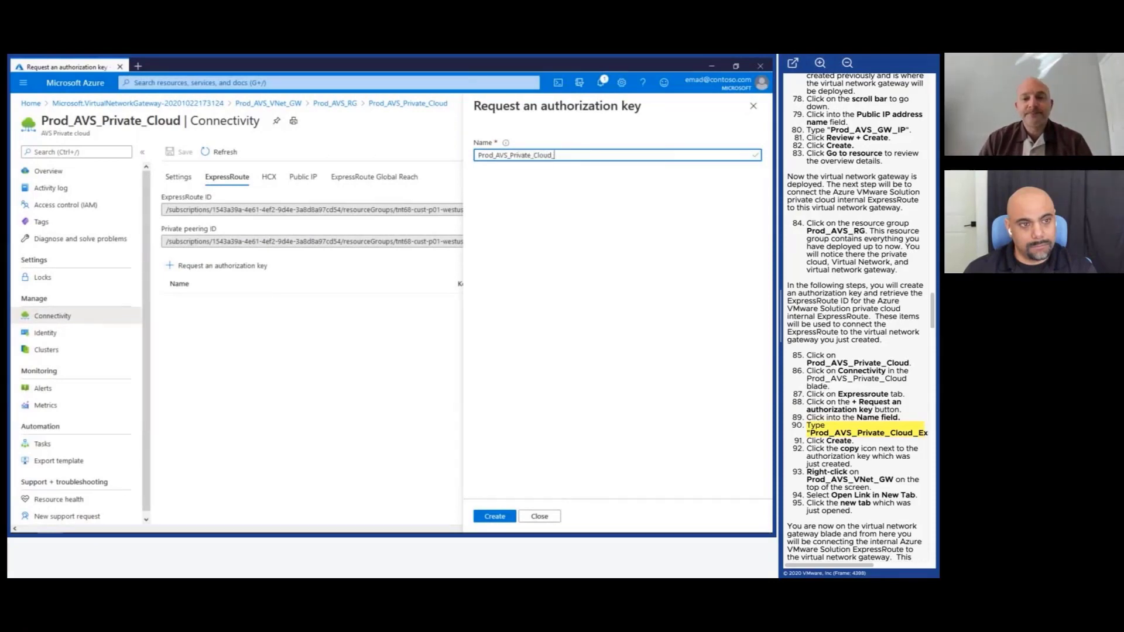
type("ExR_A")
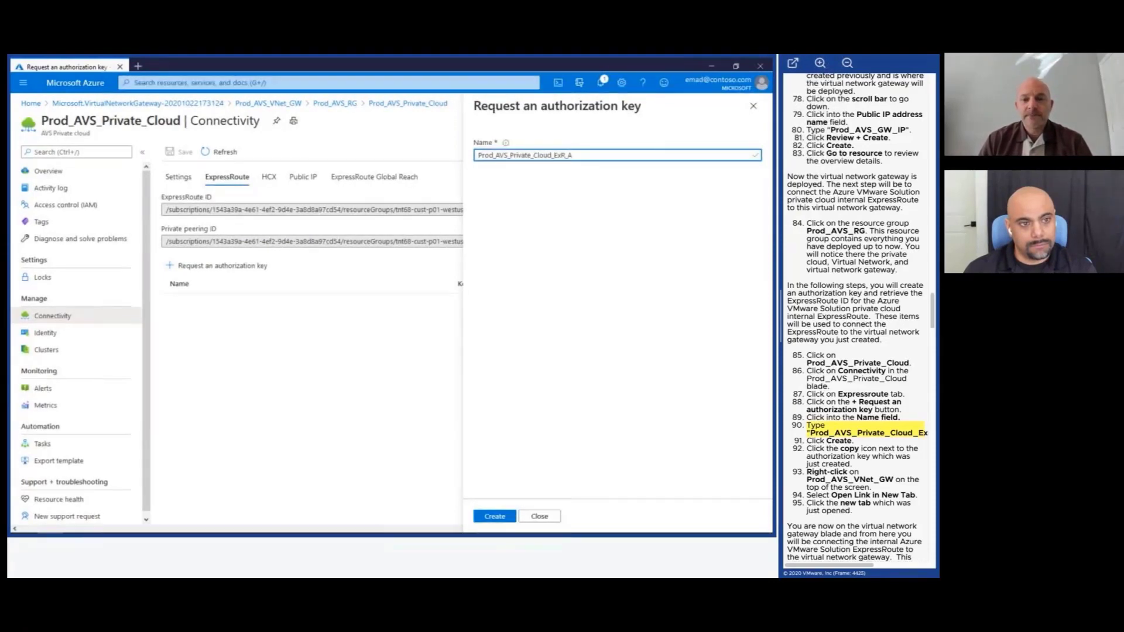
type("uthKey")
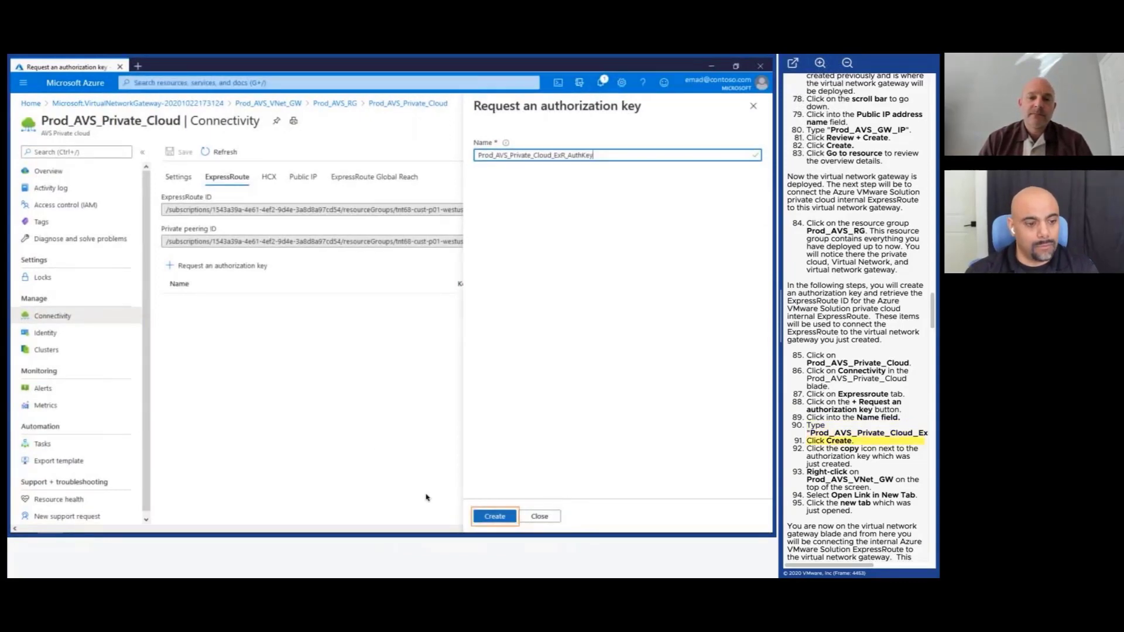
left_click(476, 516)
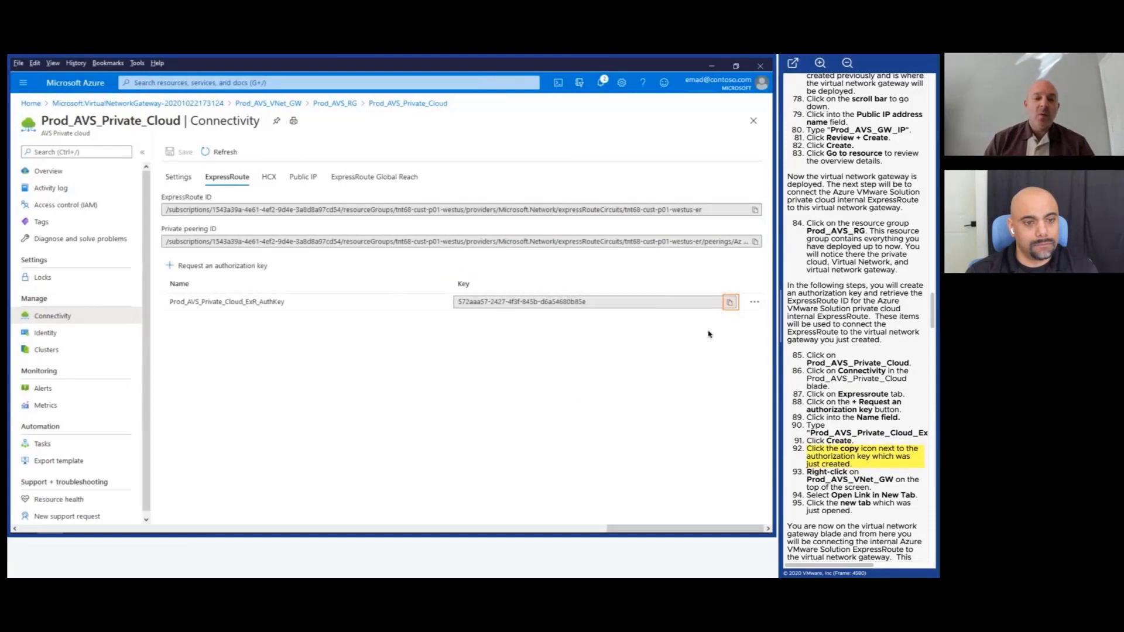
left_click(729, 302)
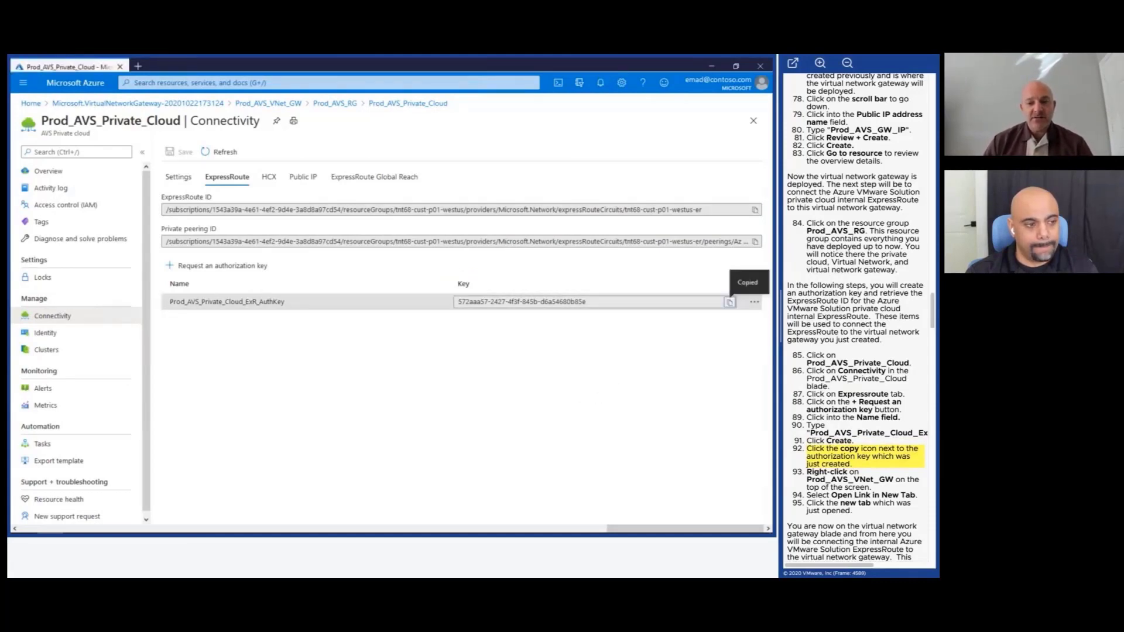
Open Prod_AVS_VNet_GW in a new browser tab and view its empty Connections list.
right_click(282, 107)
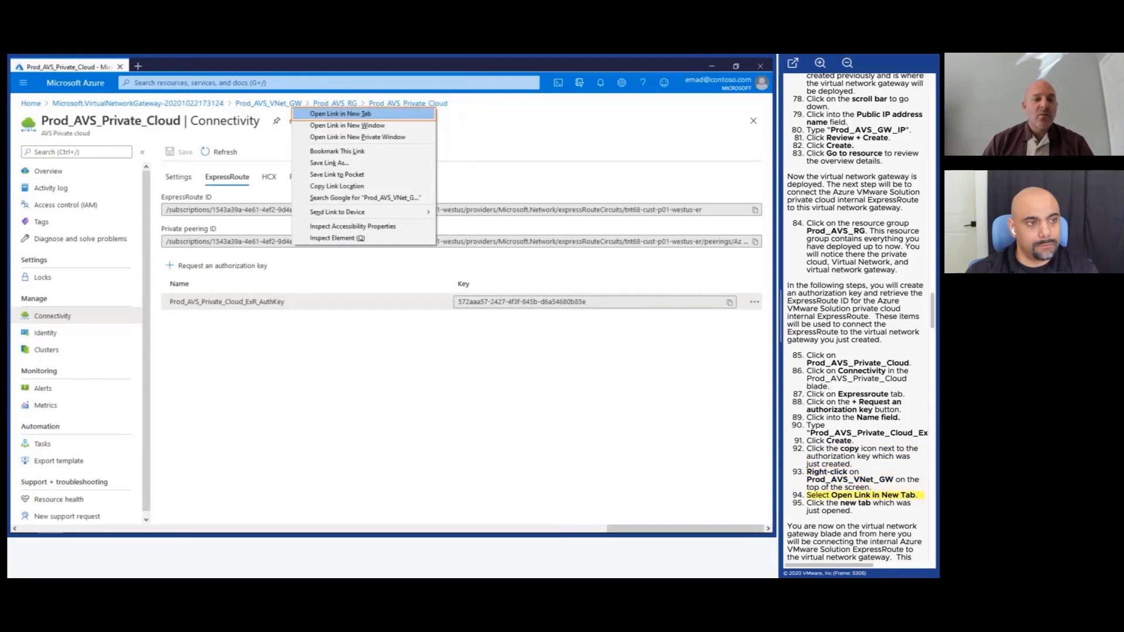
left_click(297, 115)
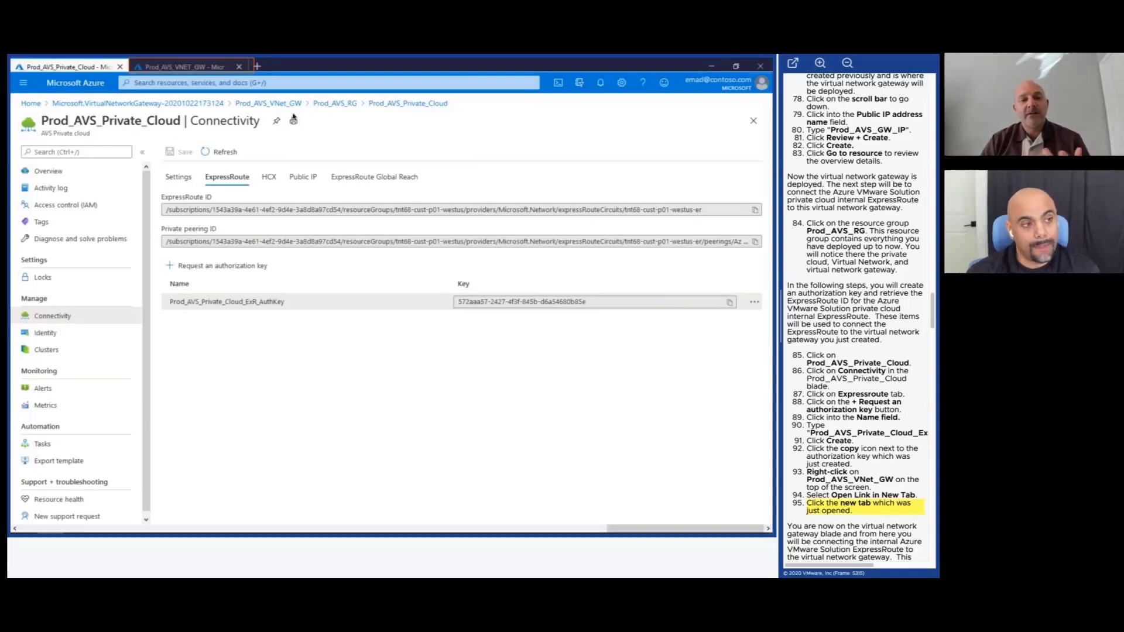
left_click(164, 74)
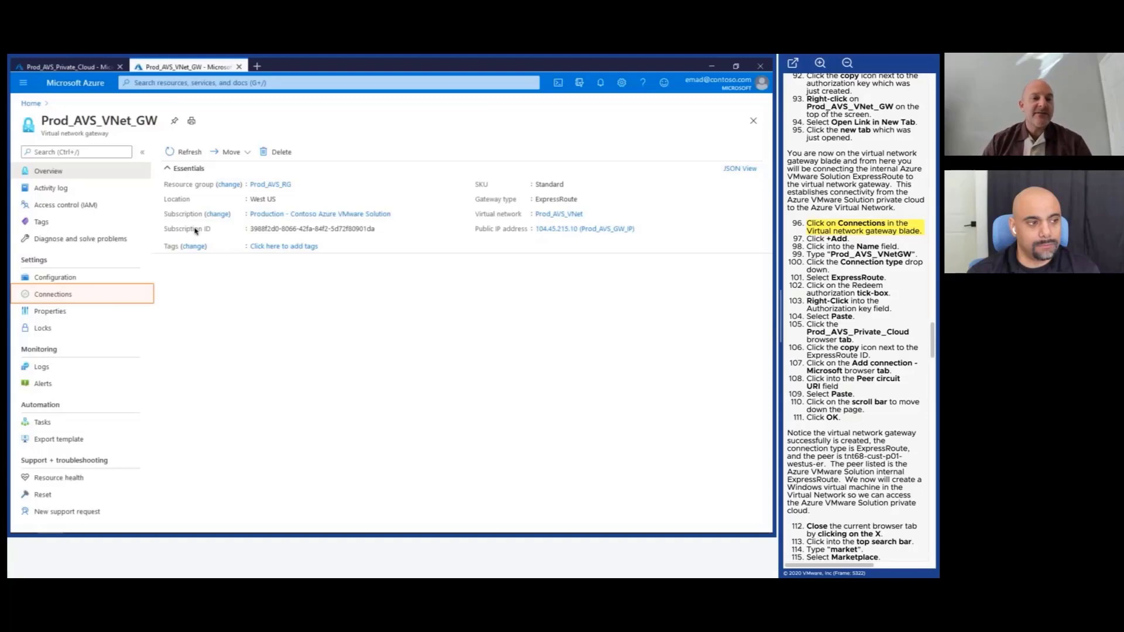
left_click(135, 299)
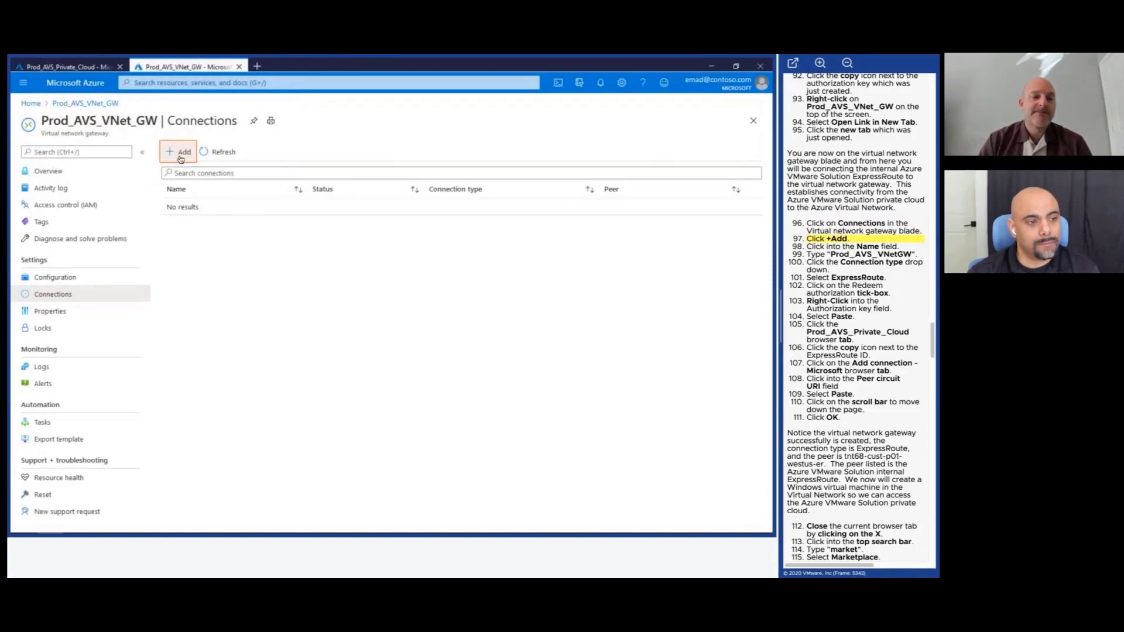
Add a gateway connection named Prod_AVS_VNetGW with connection type ExpressRoute.
left_click(181, 154)
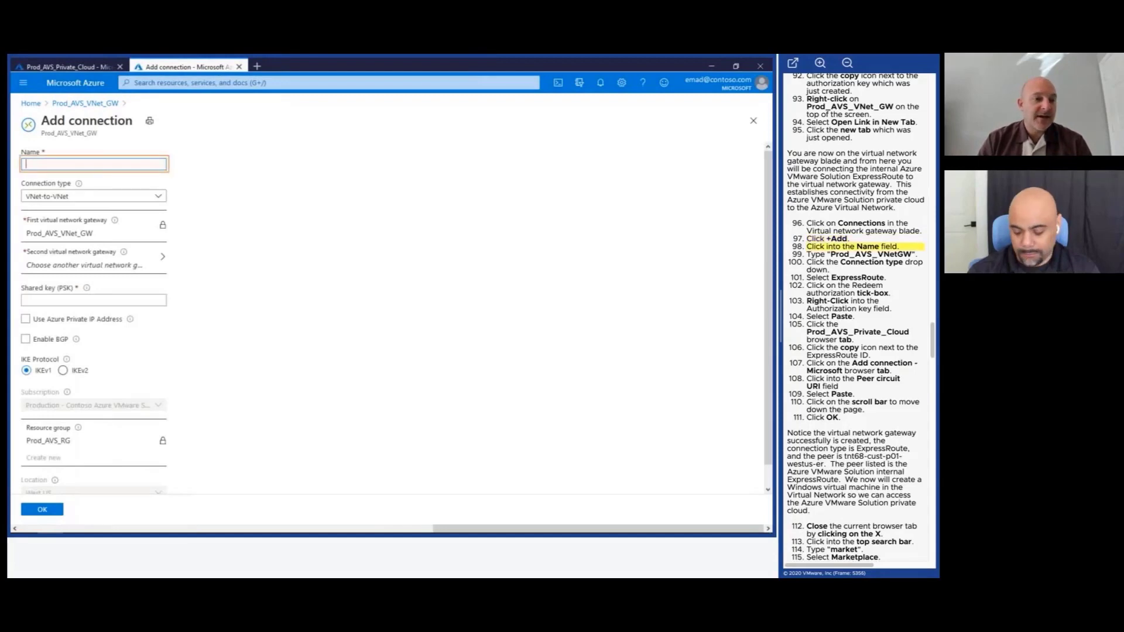
left_click(94, 164)
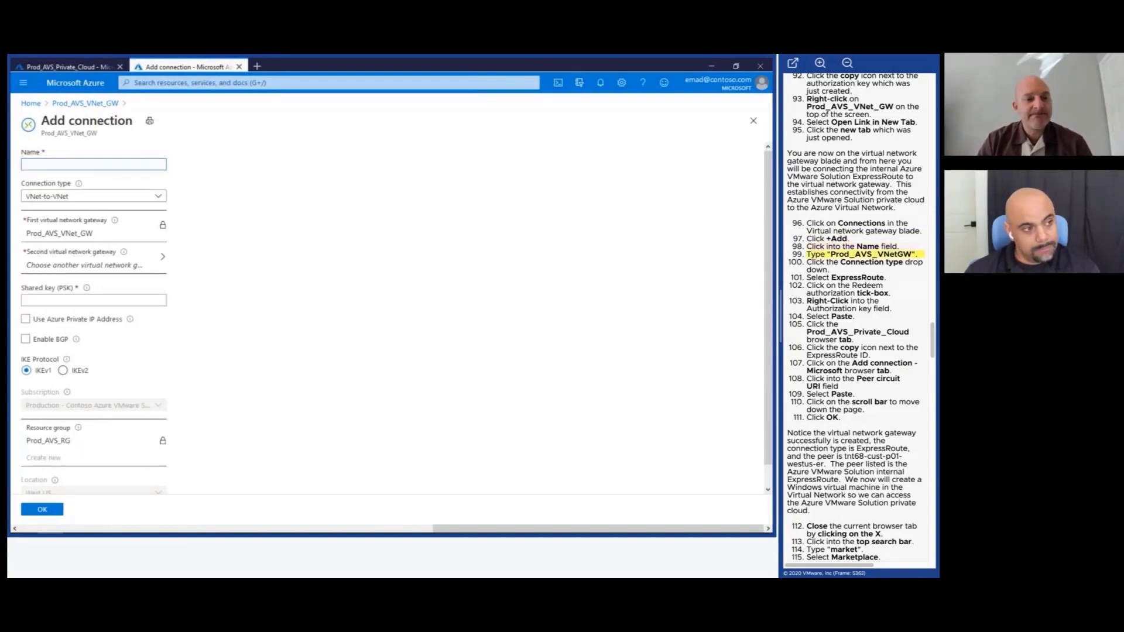
type("Prod_AVS_")
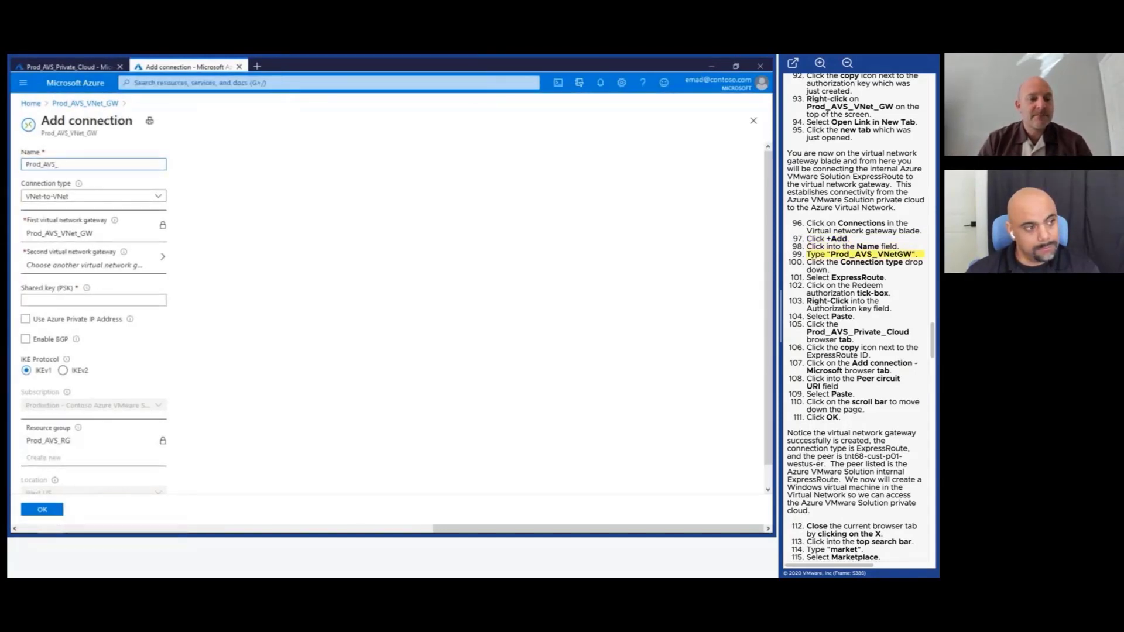
type("VNetGW")
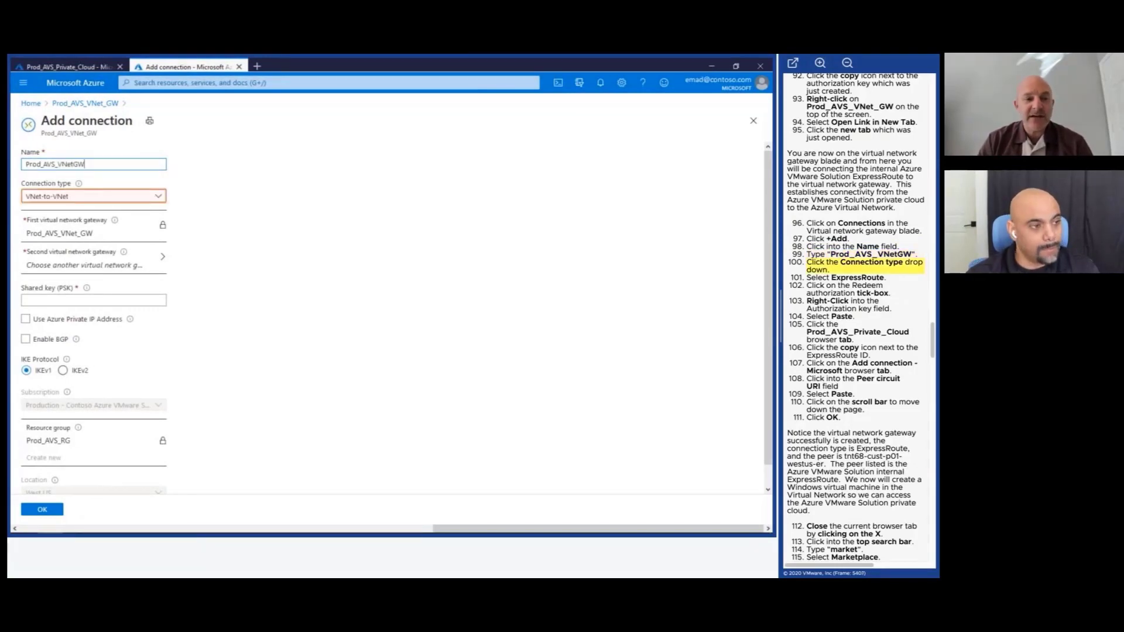
left_click(158, 199)
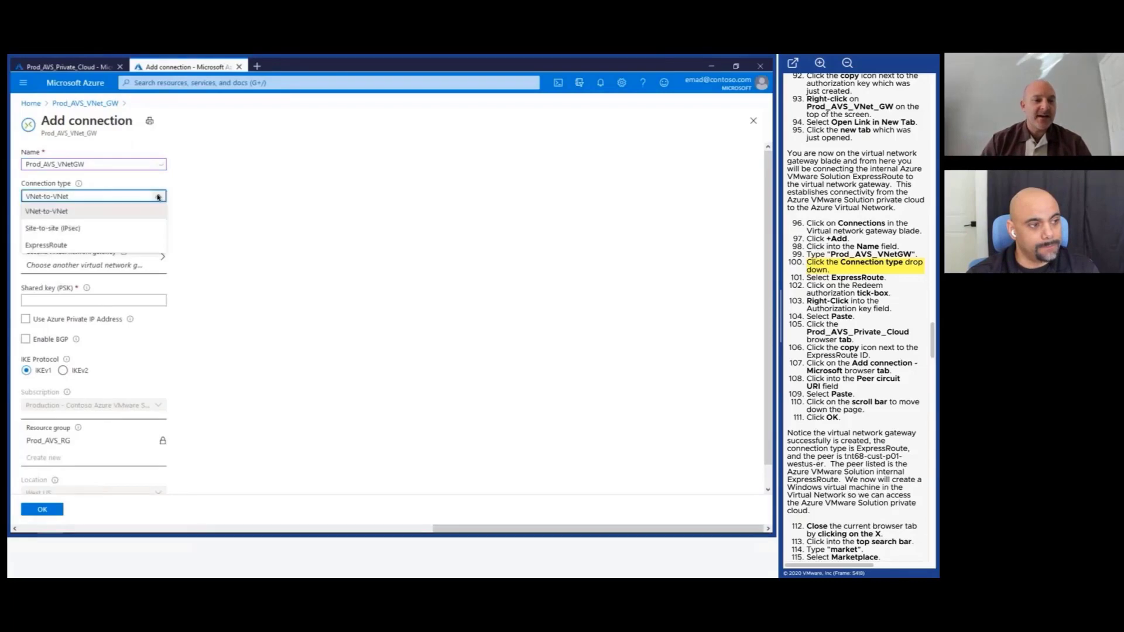
left_click(121, 245)
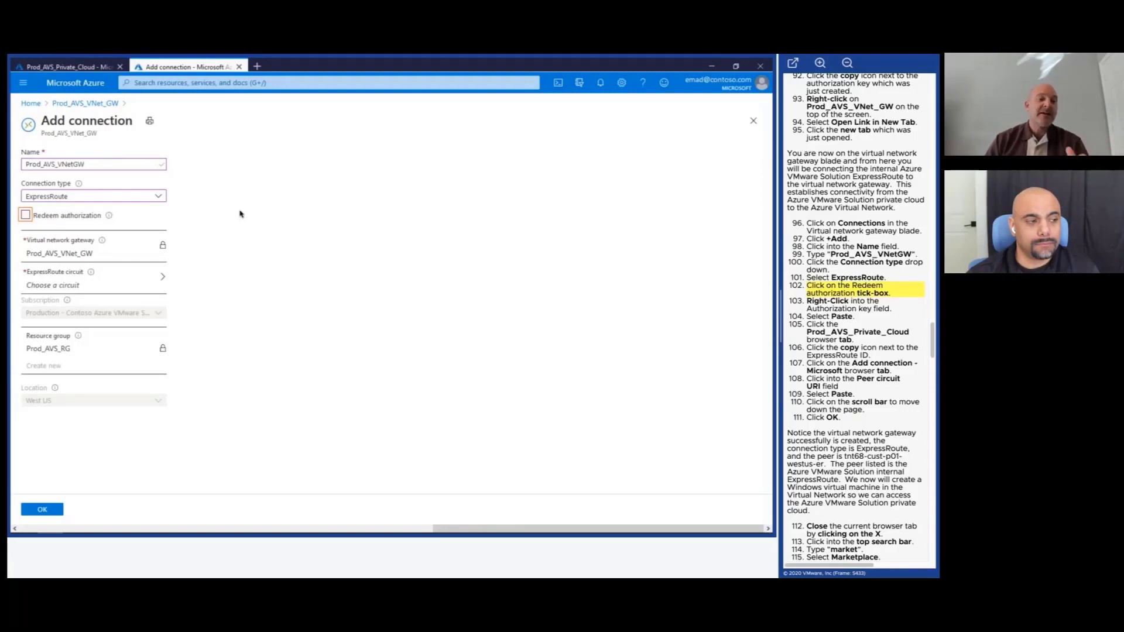
Enable Redeem authorization and paste the copied authorization key into the connection form.
left_click(25, 216)
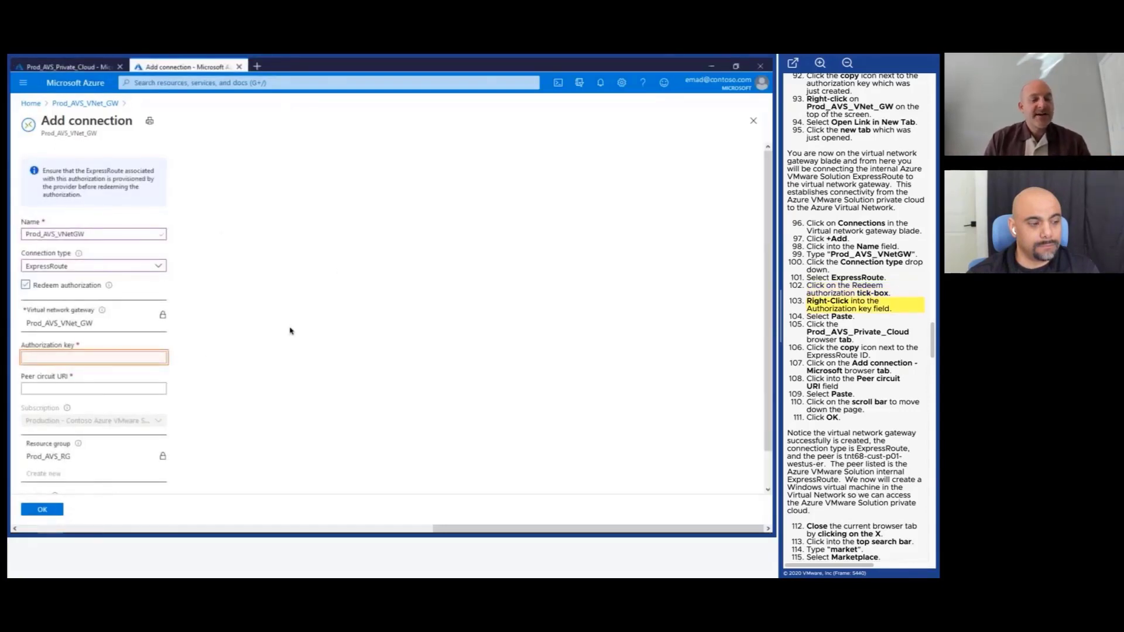
right_click(142, 358)
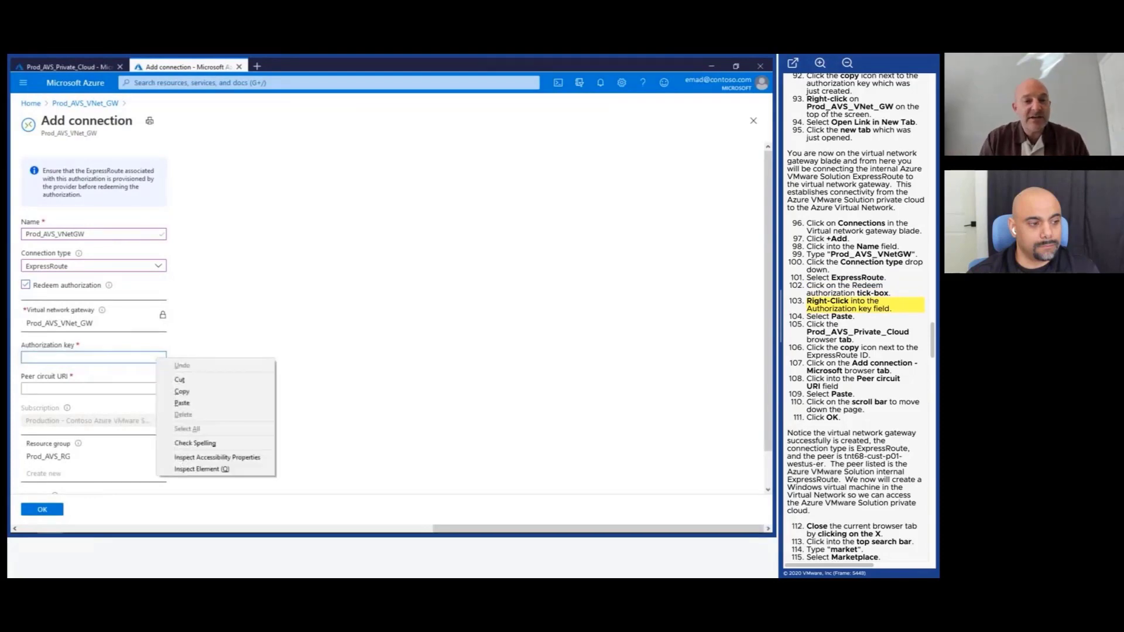
left_click(176, 401)
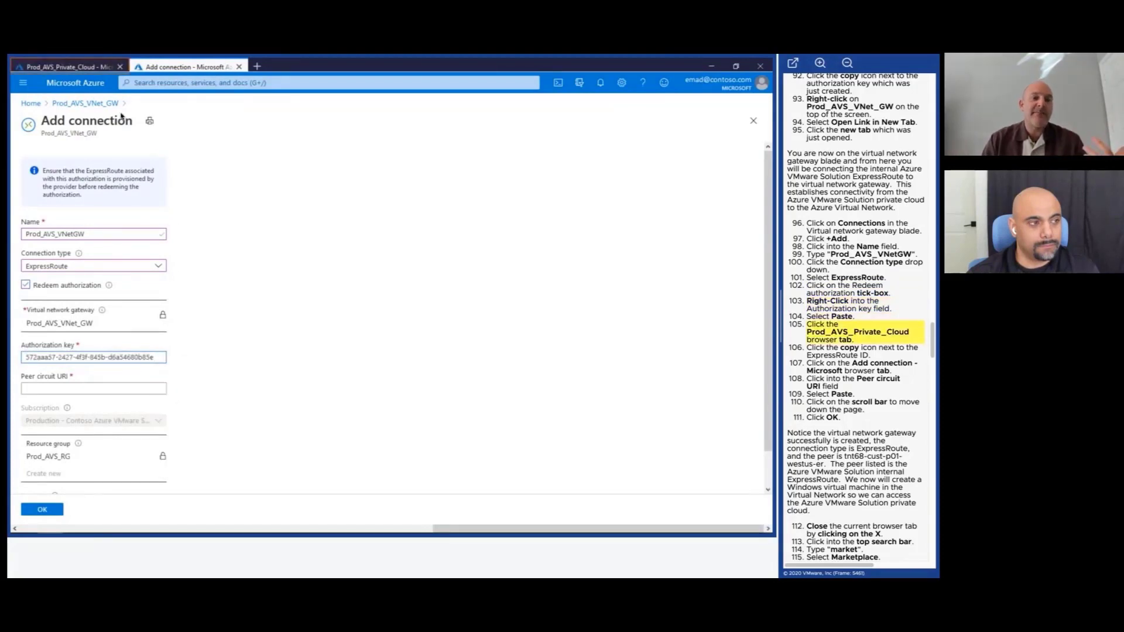
Use the private cloud's ExpressRoute ID as the peer circuit URI and create the Prod_AVS_VNetGW connection.
left_click(83, 68)
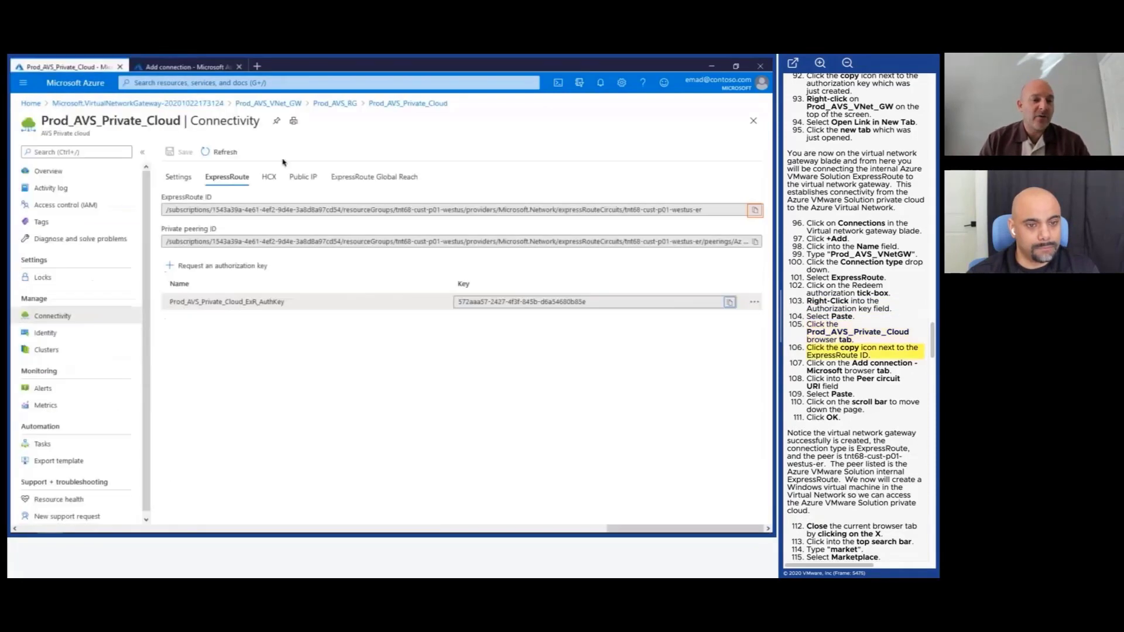
left_click(756, 211)
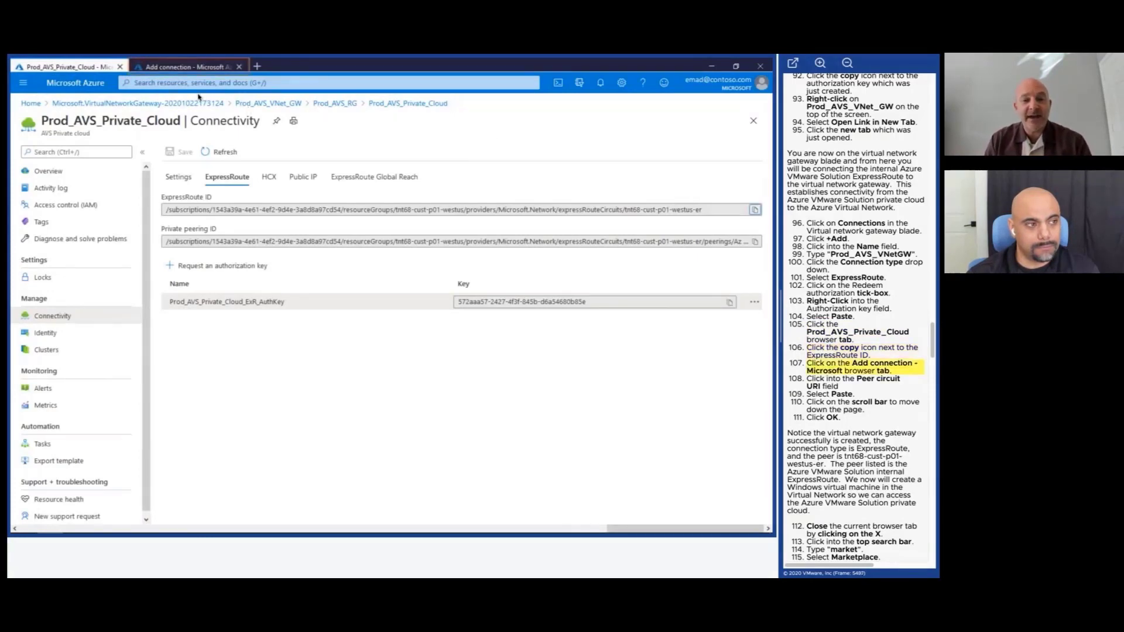
left_click(173, 68)
left_click(130, 390)
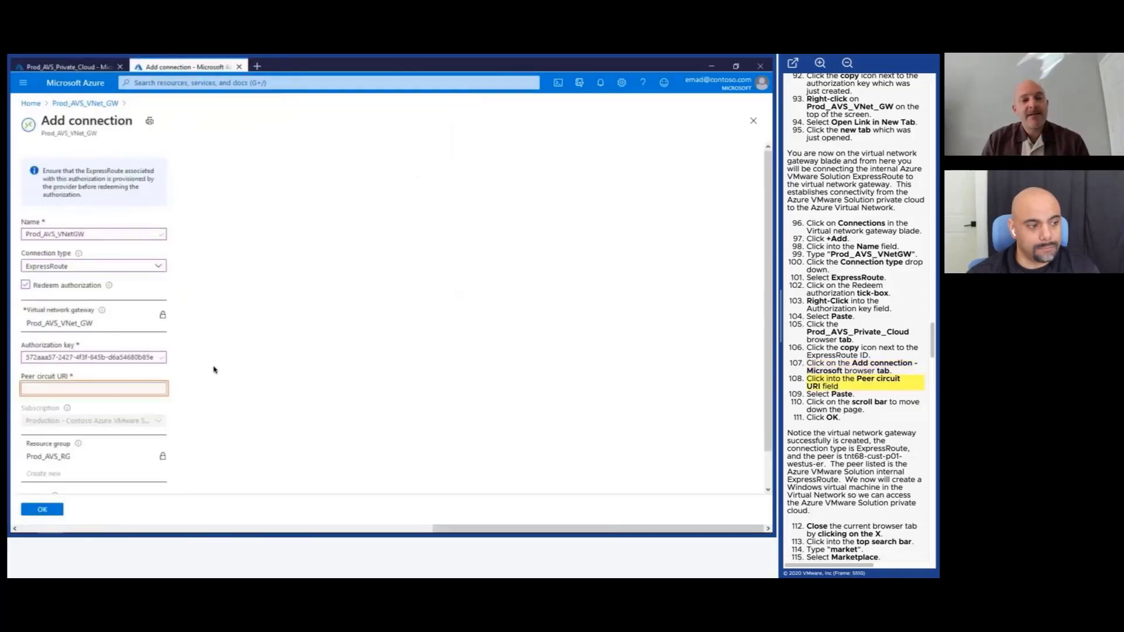
right_click(130, 388)
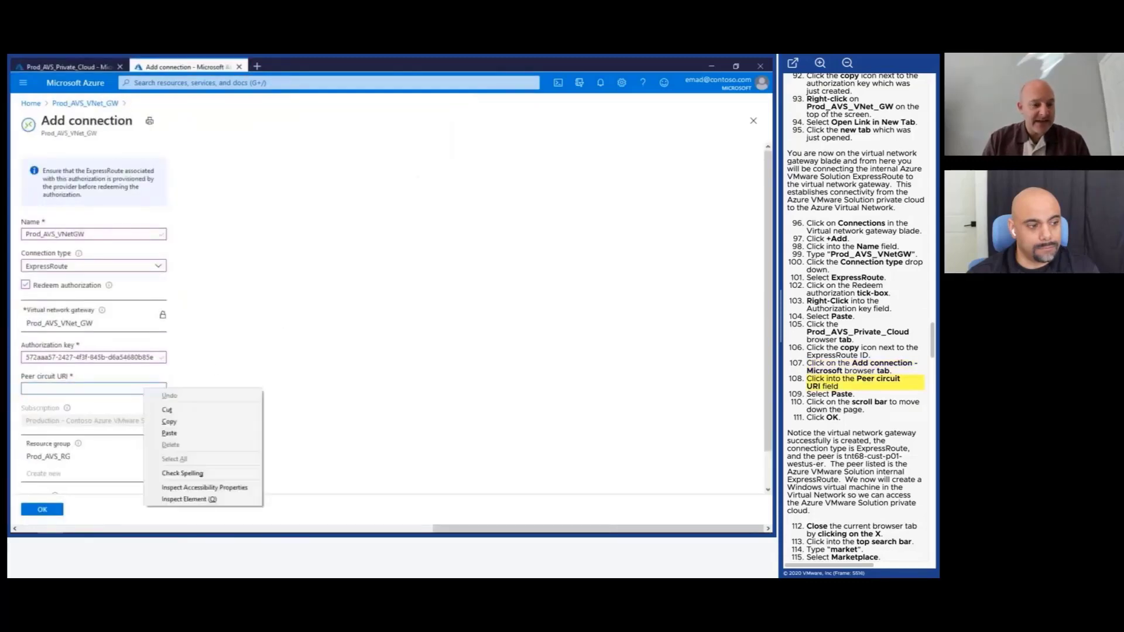
left_click(166, 433)
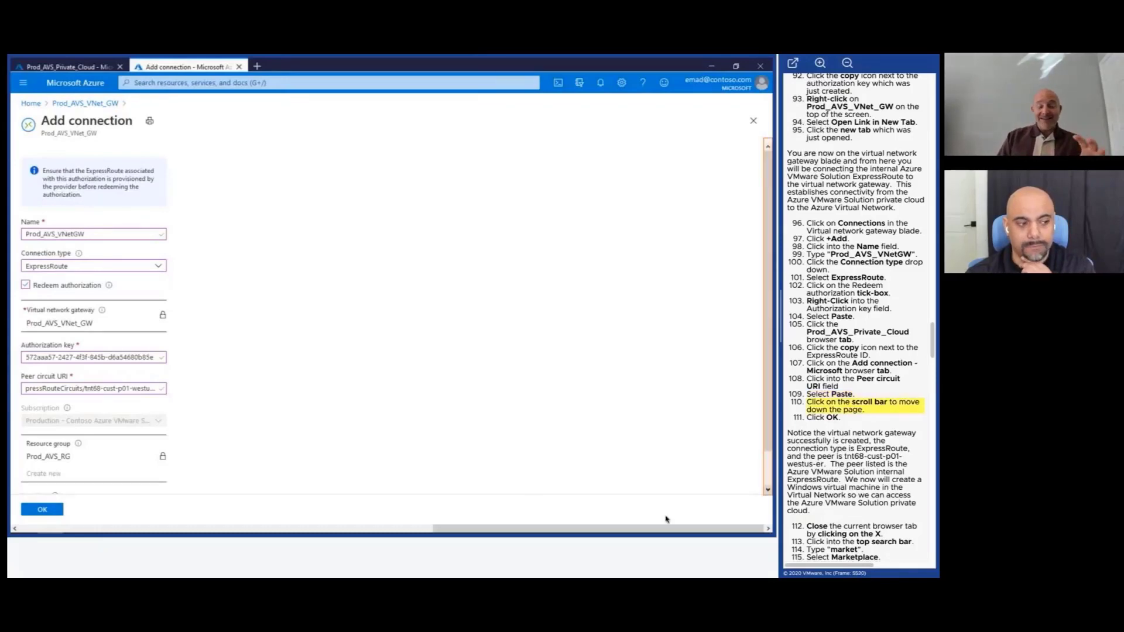
left_click(768, 492)
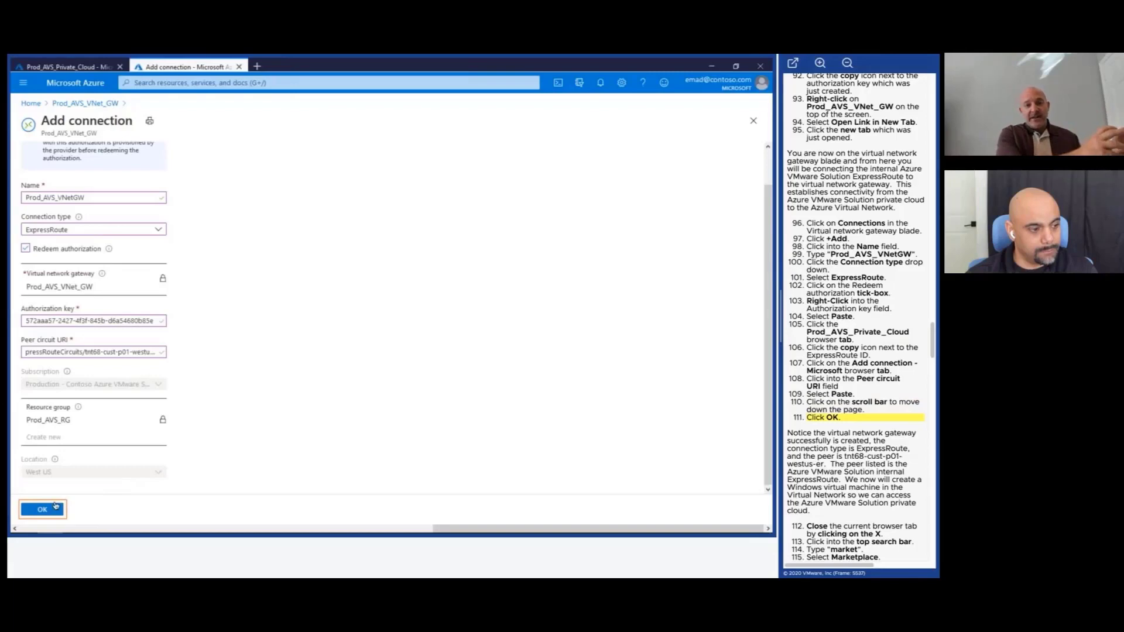
left_click(50, 508)
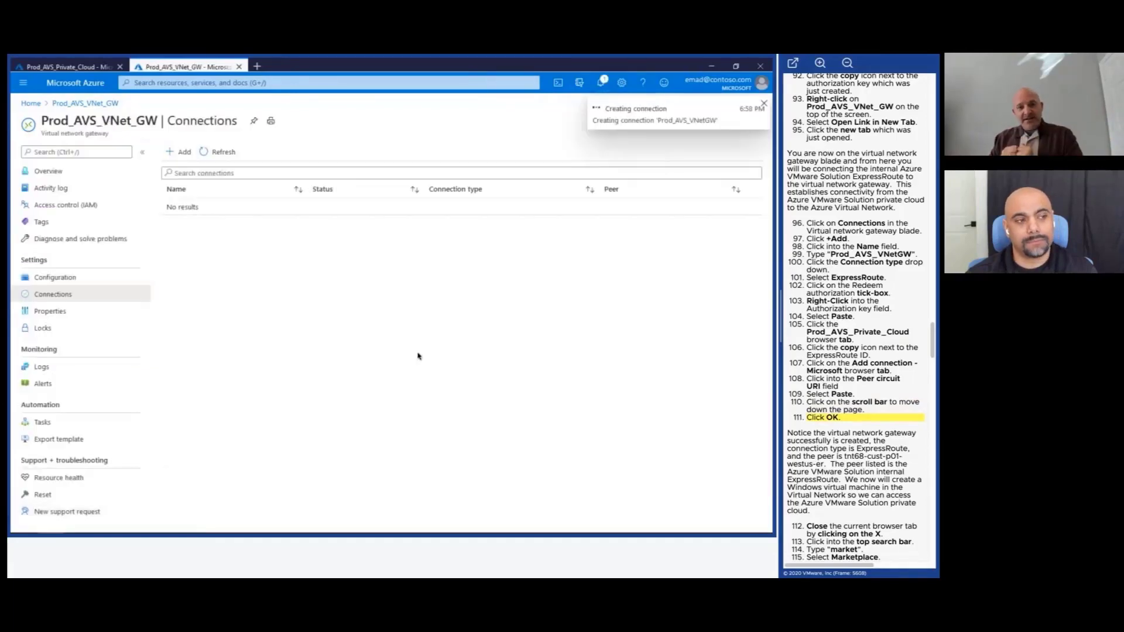
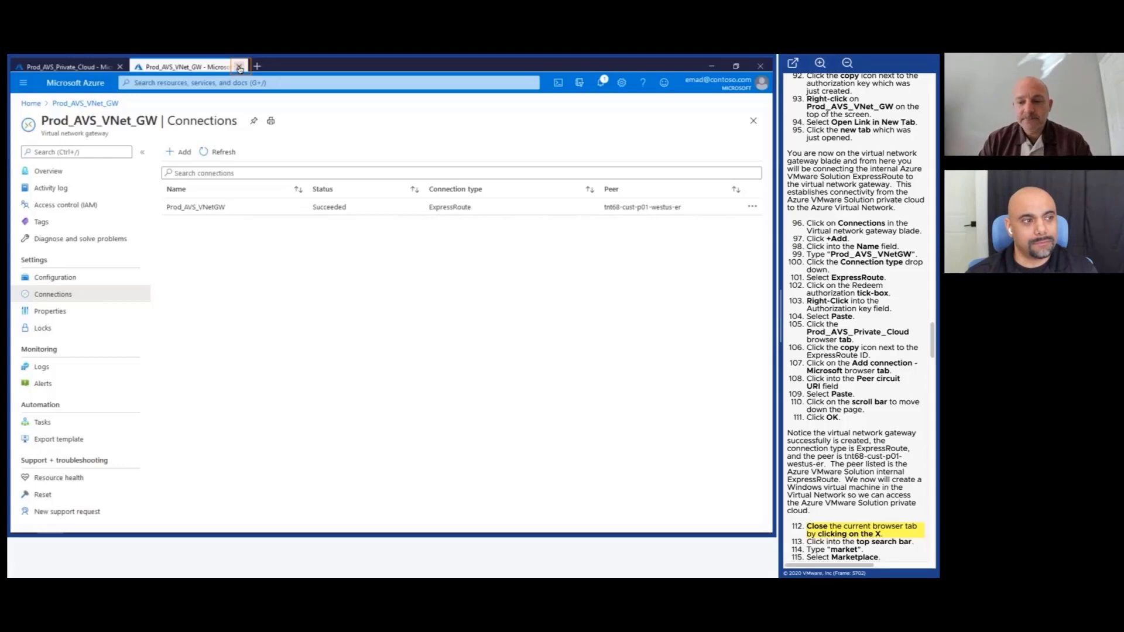
Close the gateway connections tab and open Marketplace by searching the portal for 'market'.
left_click(239, 68)
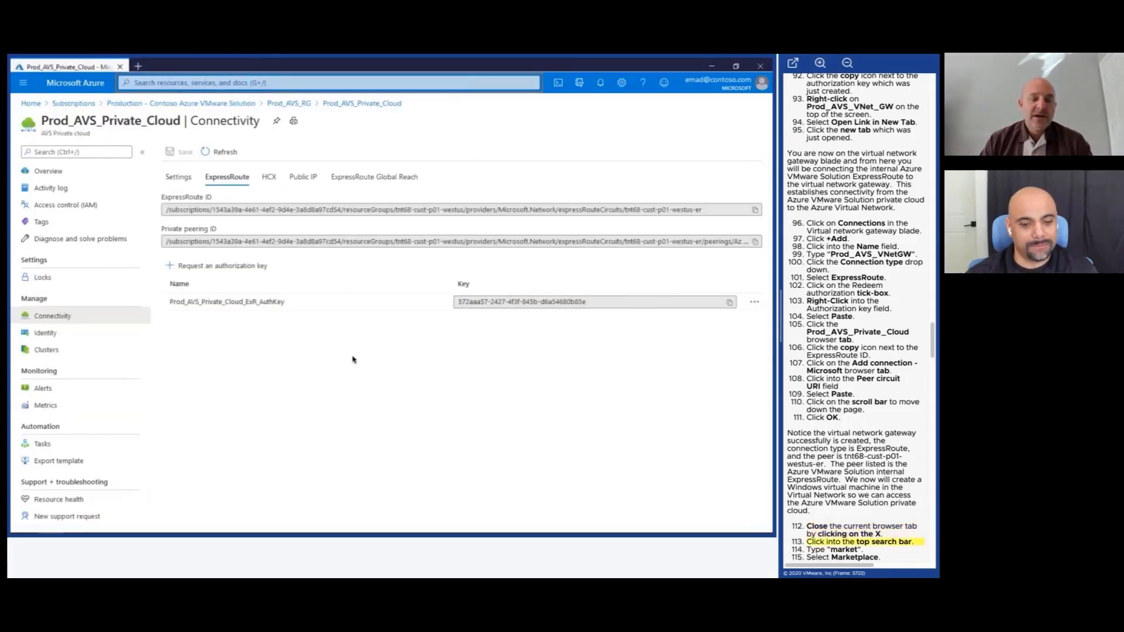
left_click(312, 89)
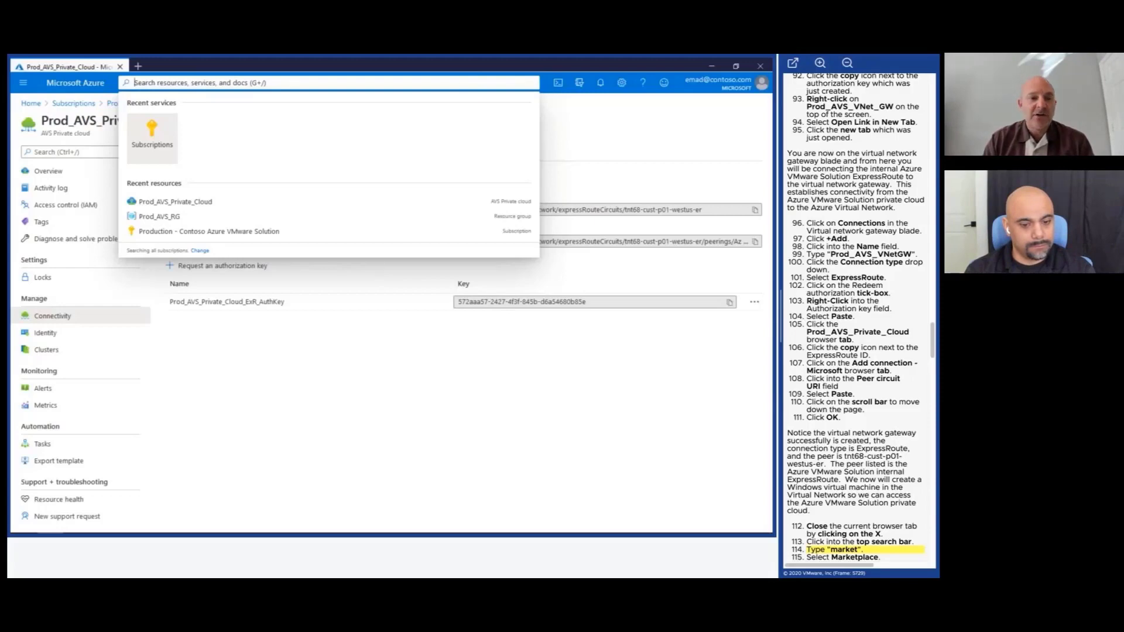
type("m")
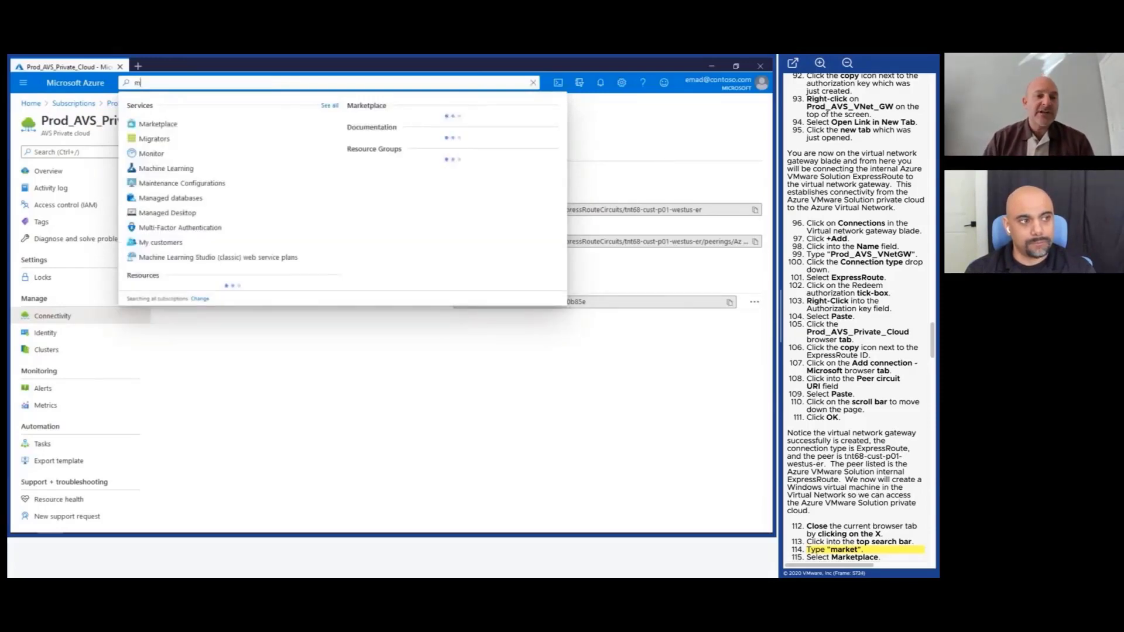
type("arke")
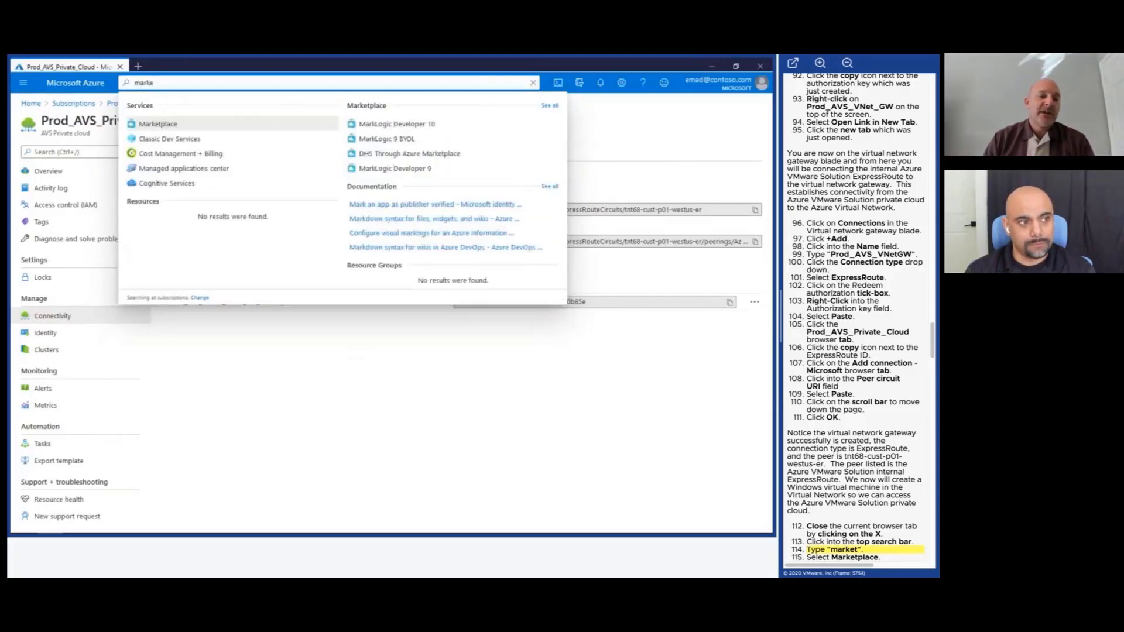
type("t")
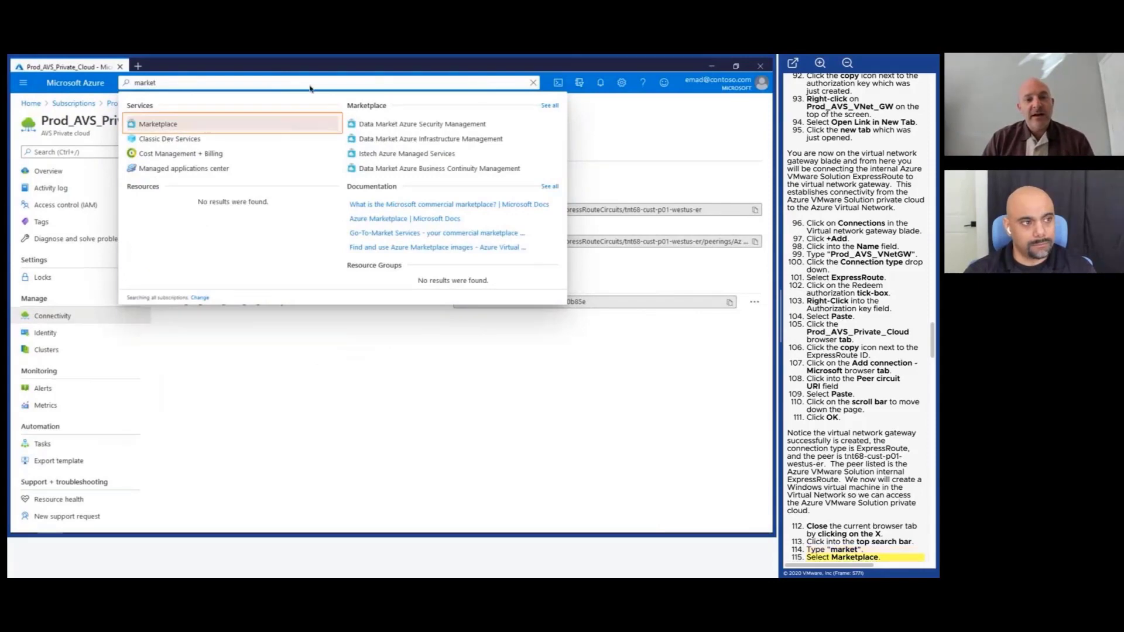
left_click(260, 125)
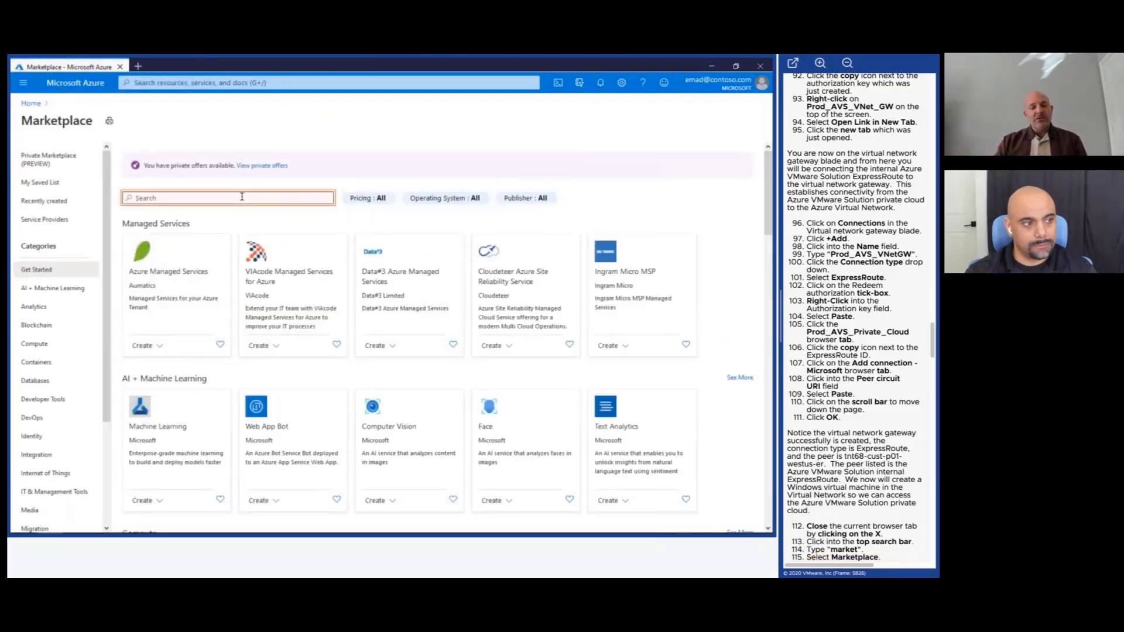
Search the Marketplace for 'windows' and start a Windows Server 2019 Datacenter VM from the Windows Server offering.
left_click(242, 198)
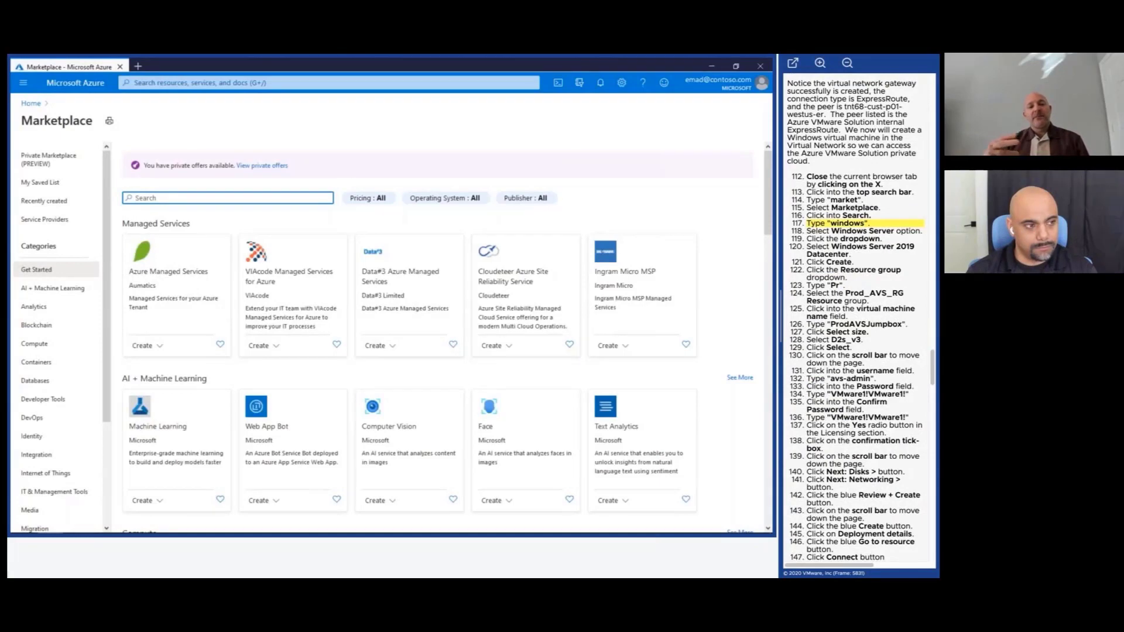
type("windows")
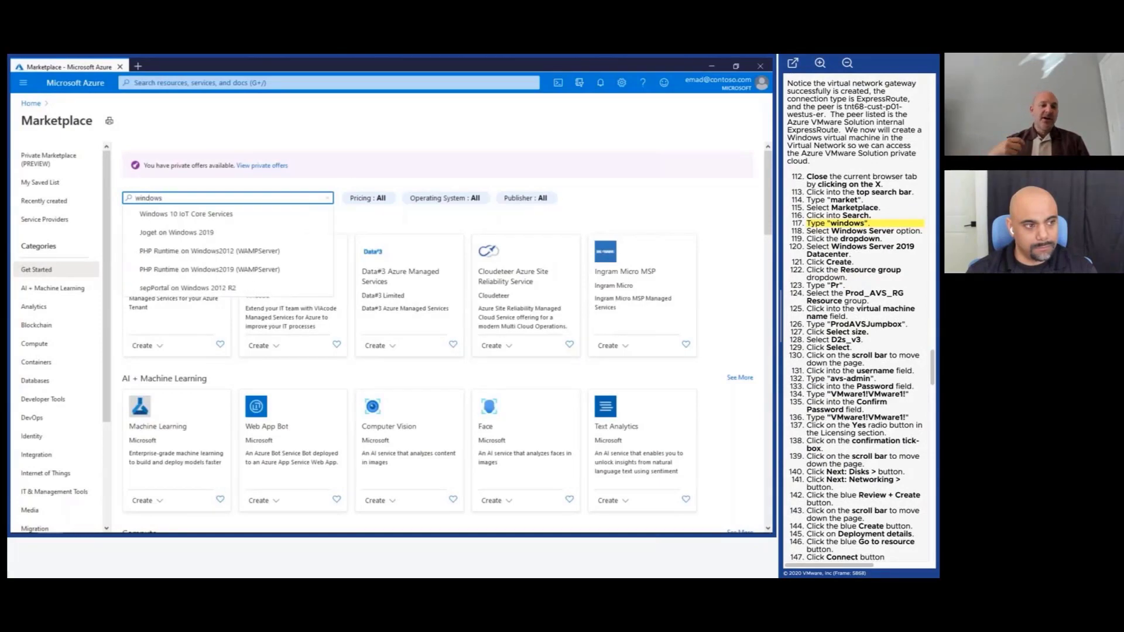
key("Return")
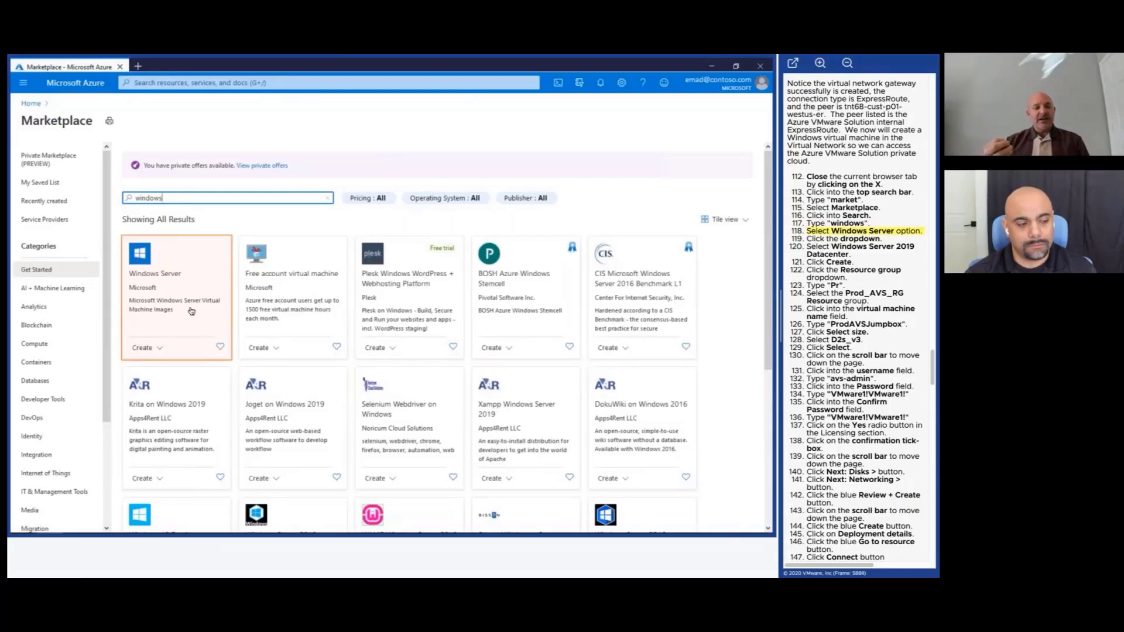
left_click(163, 348)
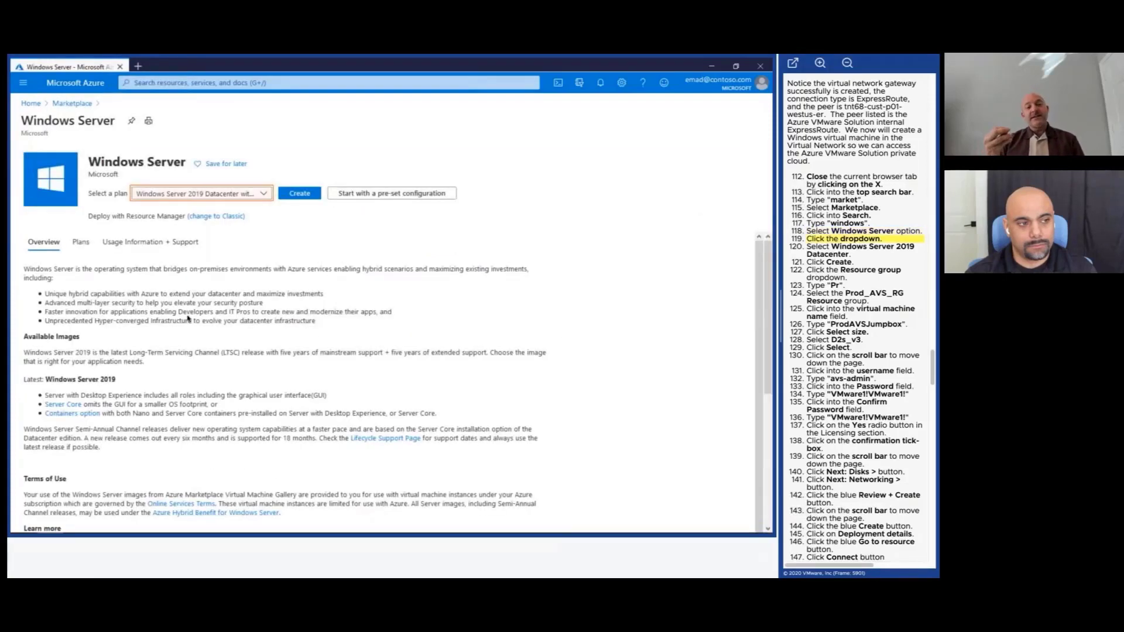
left_click(262, 195)
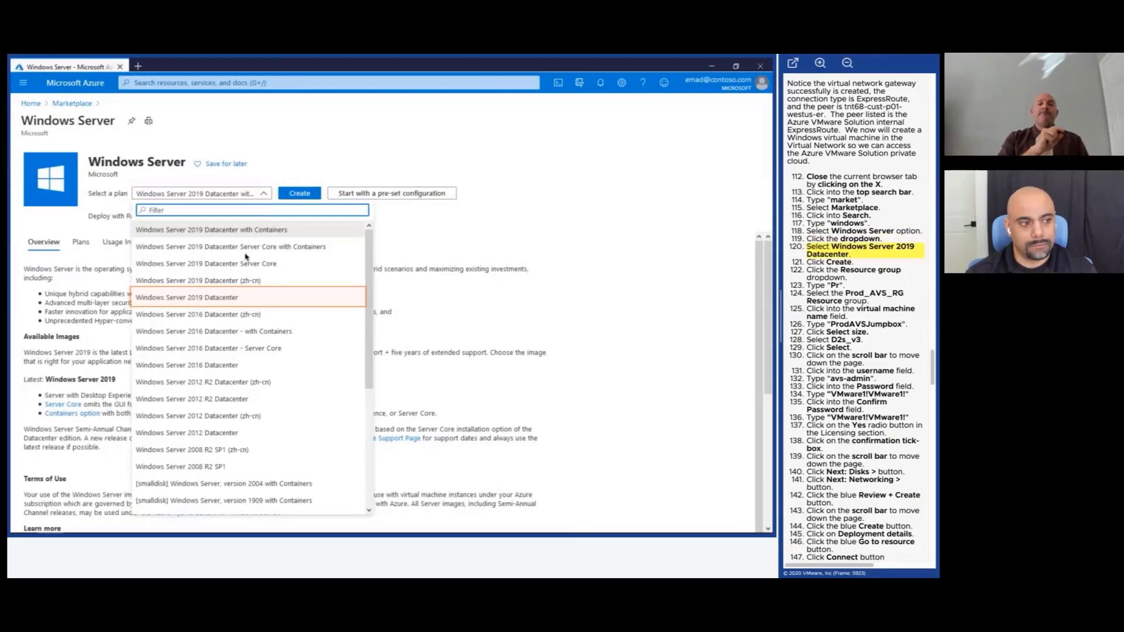
left_click(244, 298)
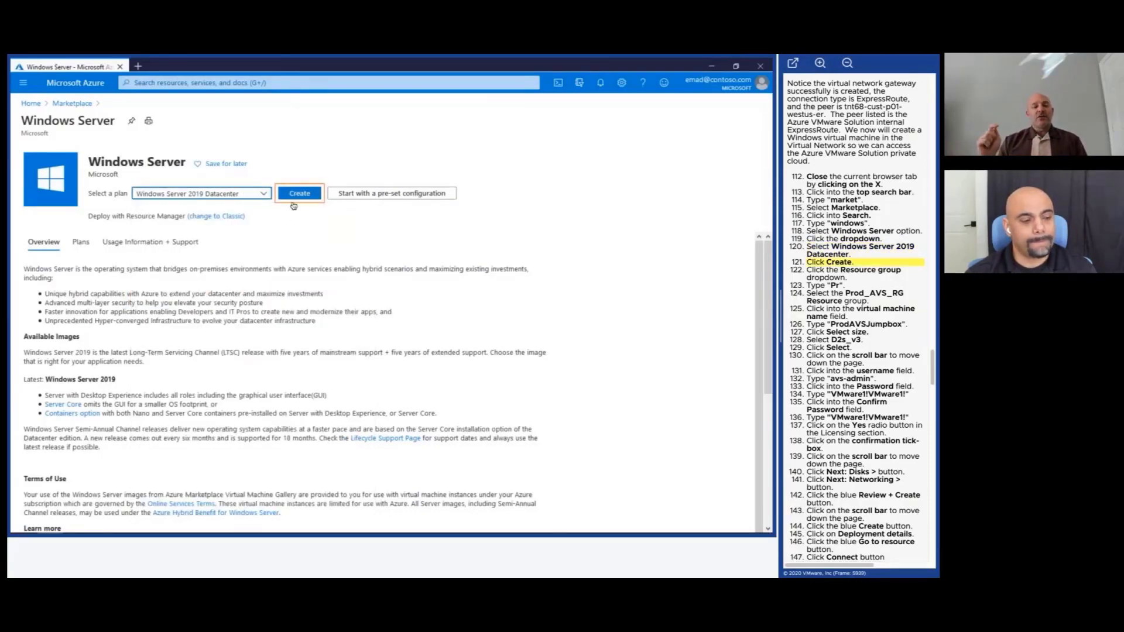
left_click(299, 194)
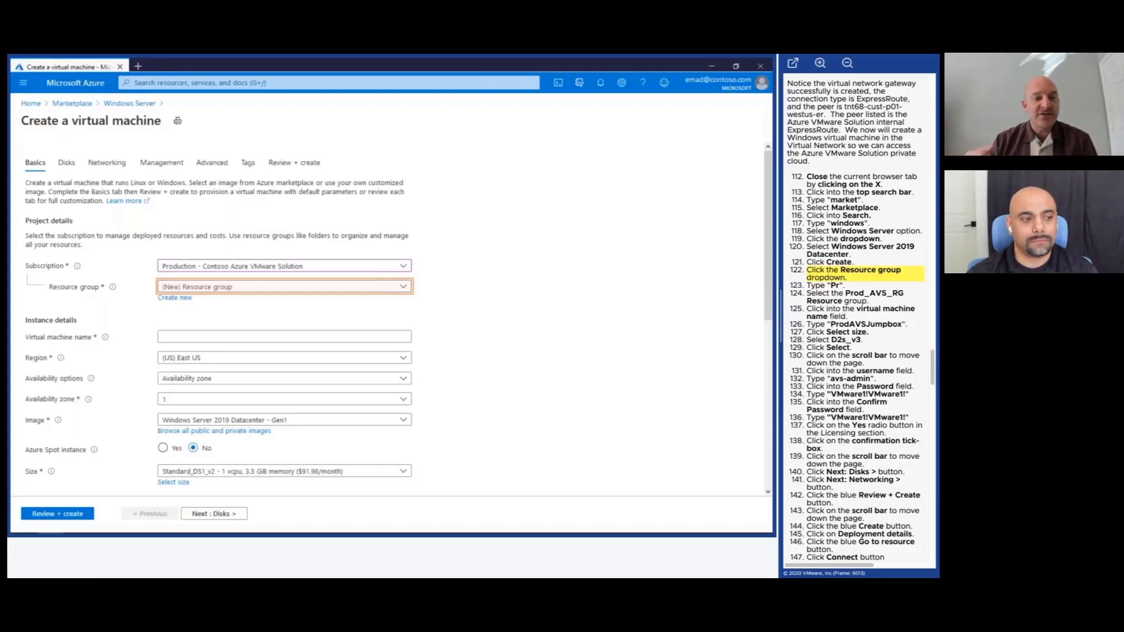
Select resource group Prod_AVS_RG and enter ProdAVSJumpbox as the virtual machine name.
left_click(253, 287)
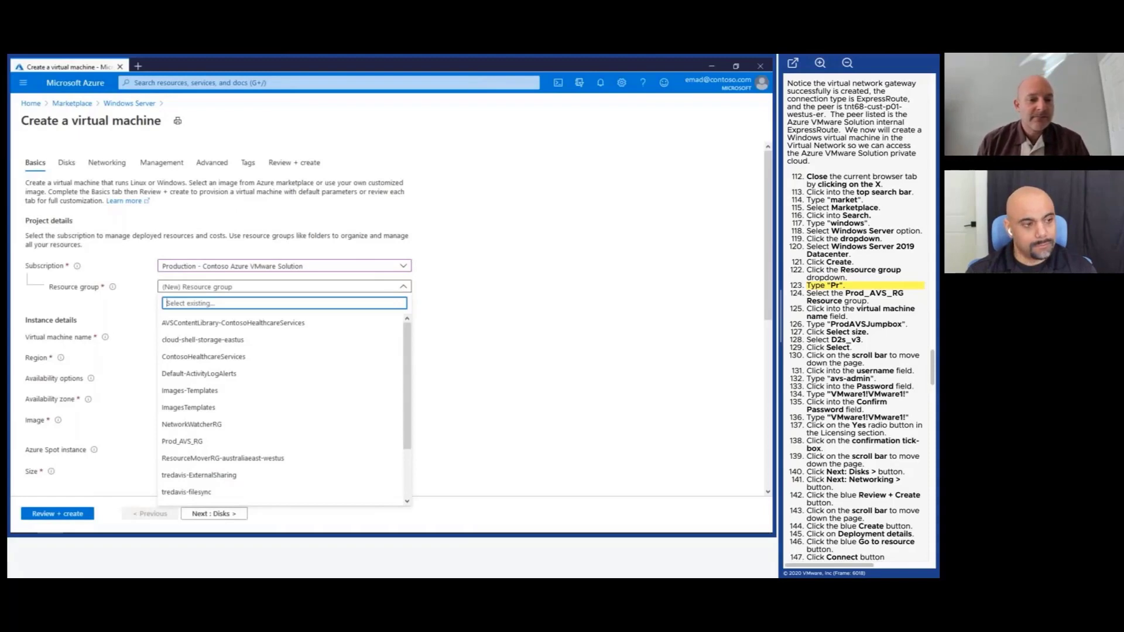
type("Pr")
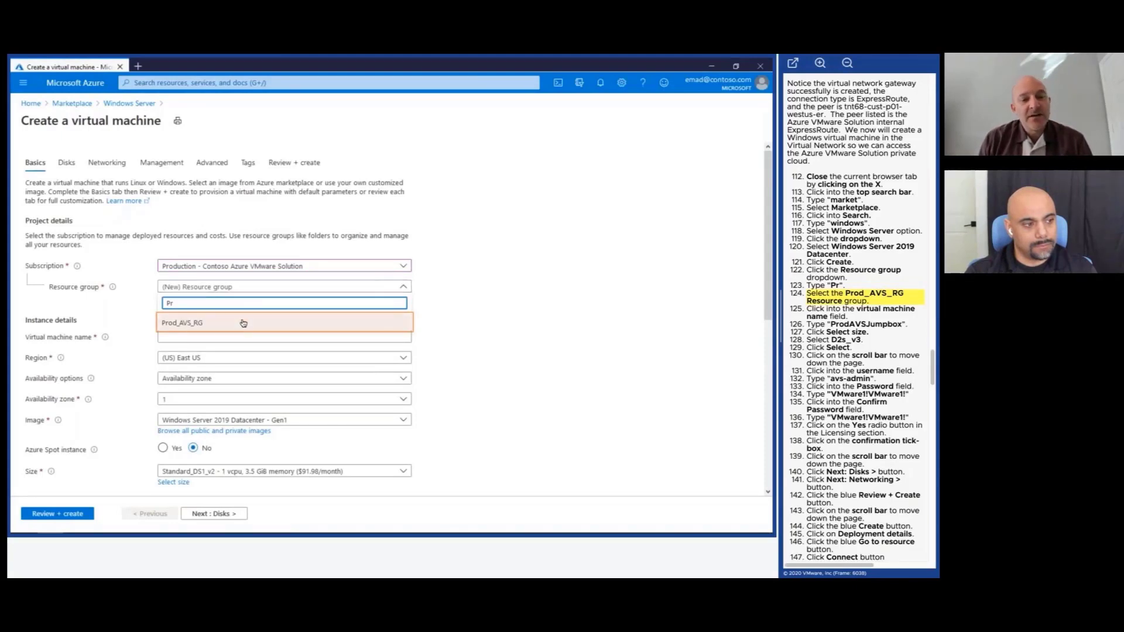
left_click(328, 323)
left_click(337, 335)
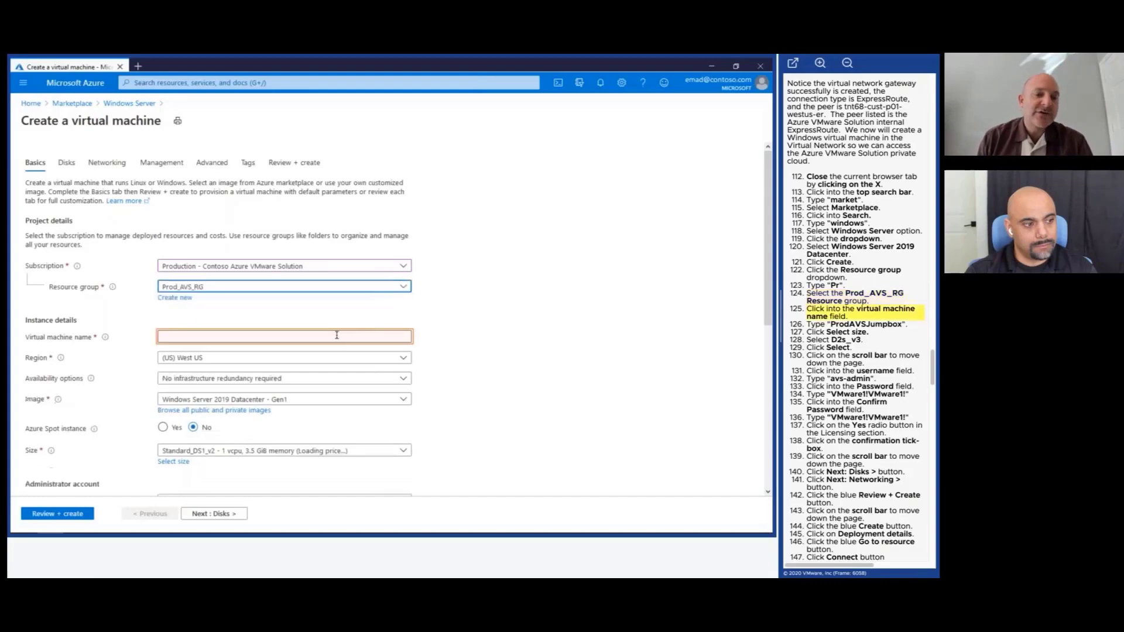
left_click(337, 335)
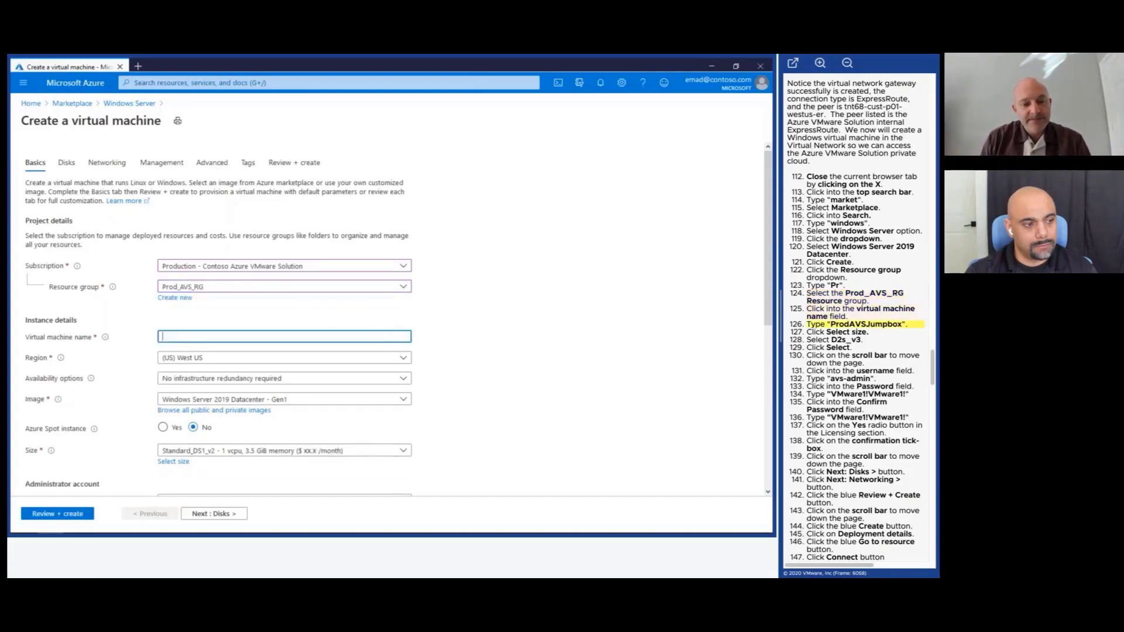
type("ProdAVSJ")
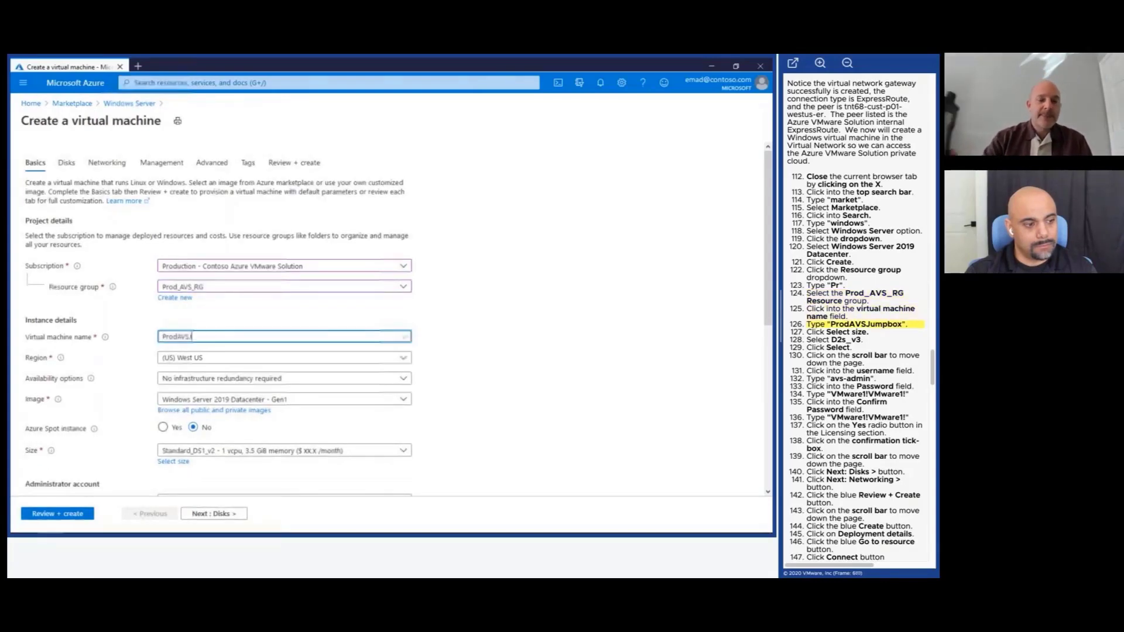
type("umpbox")
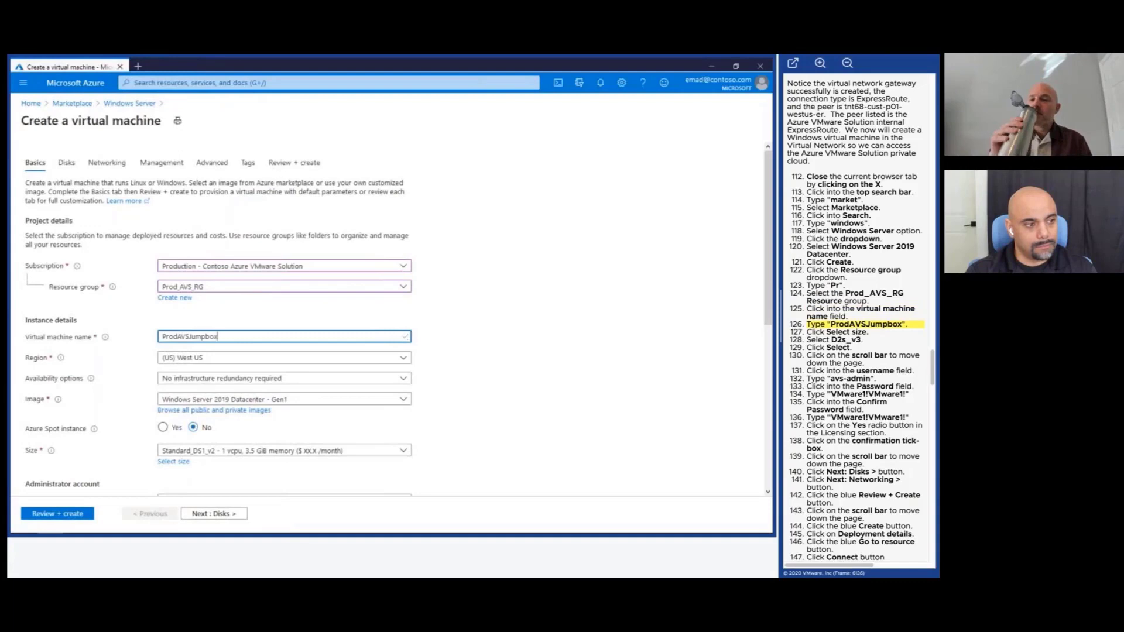
Choose D2s_v3 from the VM size list and confirm it.
left_click(184, 464)
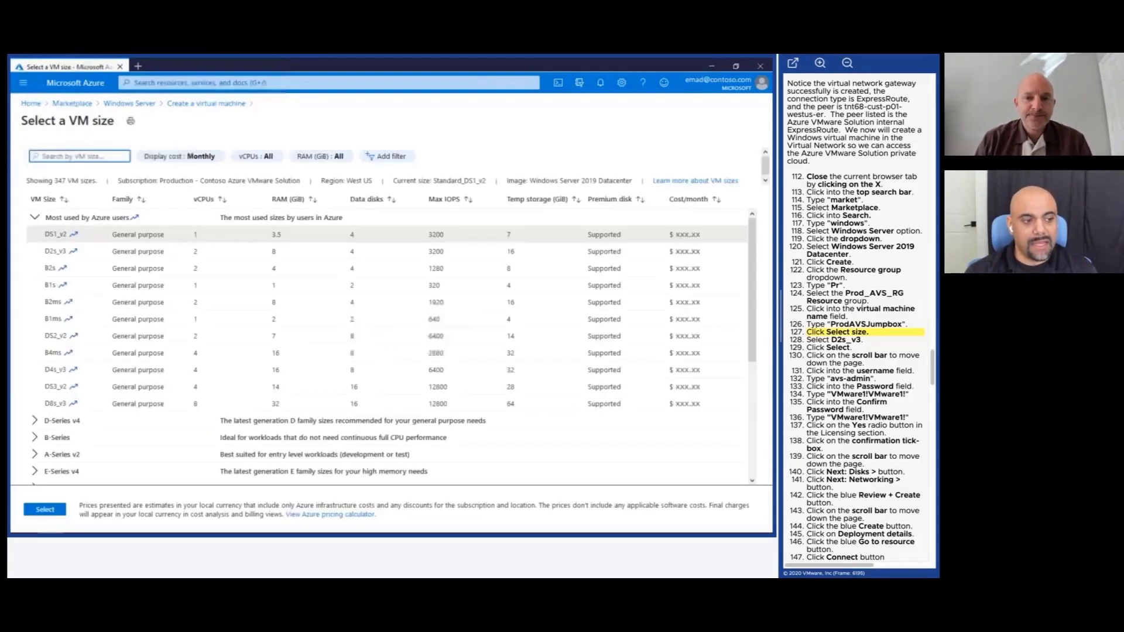
left_click(56, 251)
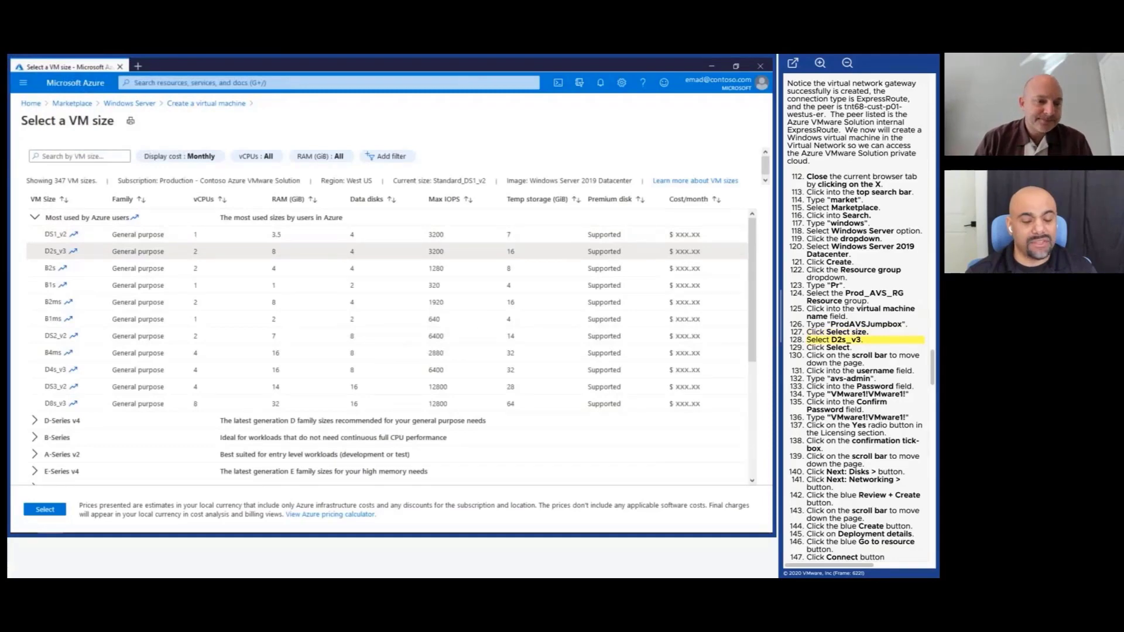
left_click(45, 509)
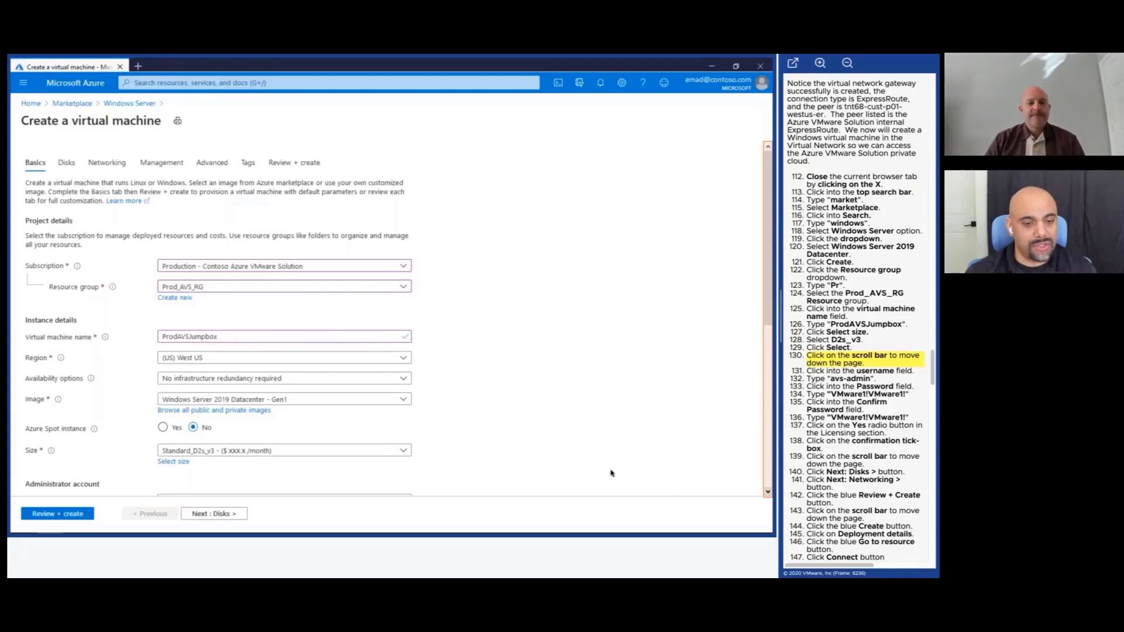
Set administrator username avs-admin and enter and confirm the admin password.
left_click(769, 493)
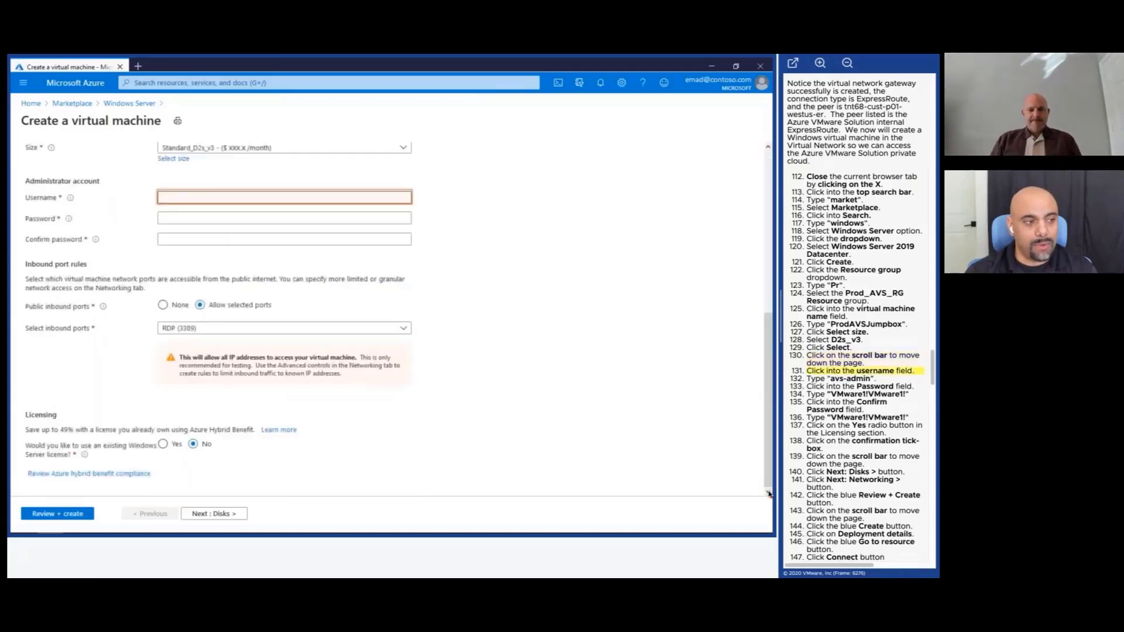
left_click(294, 197)
type("av")
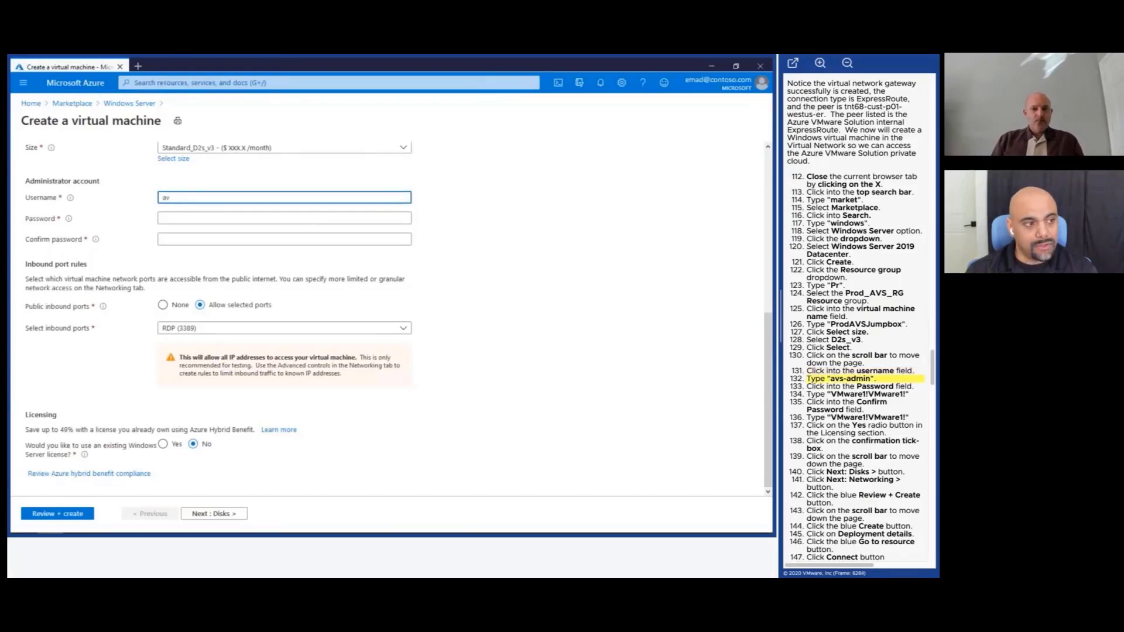
type("s-admi")
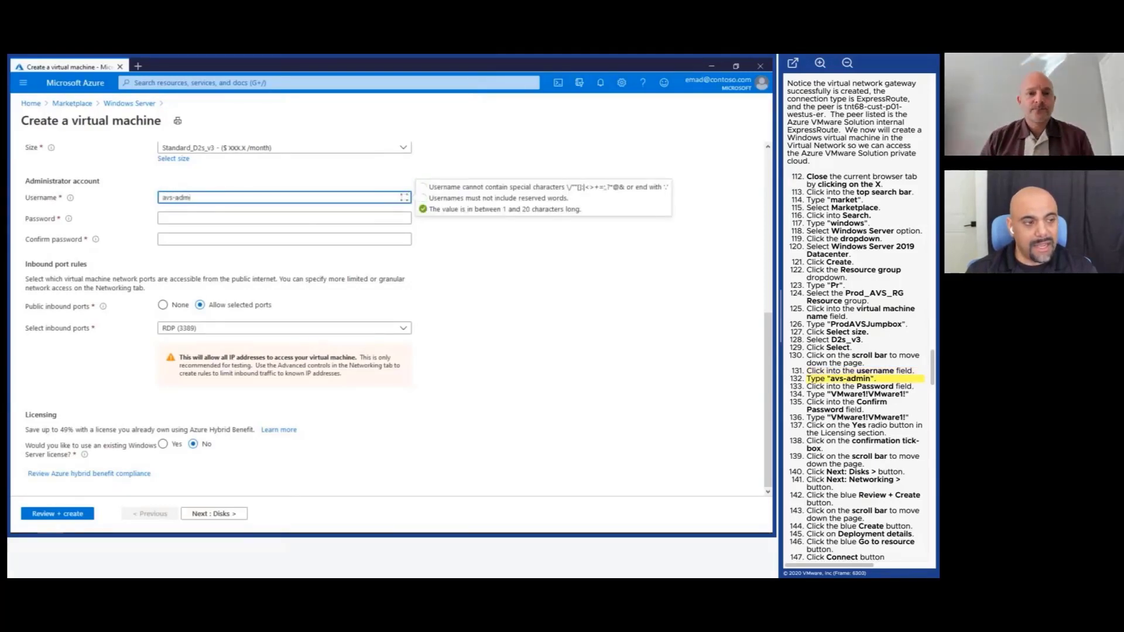
type("n")
left_click(284, 218)
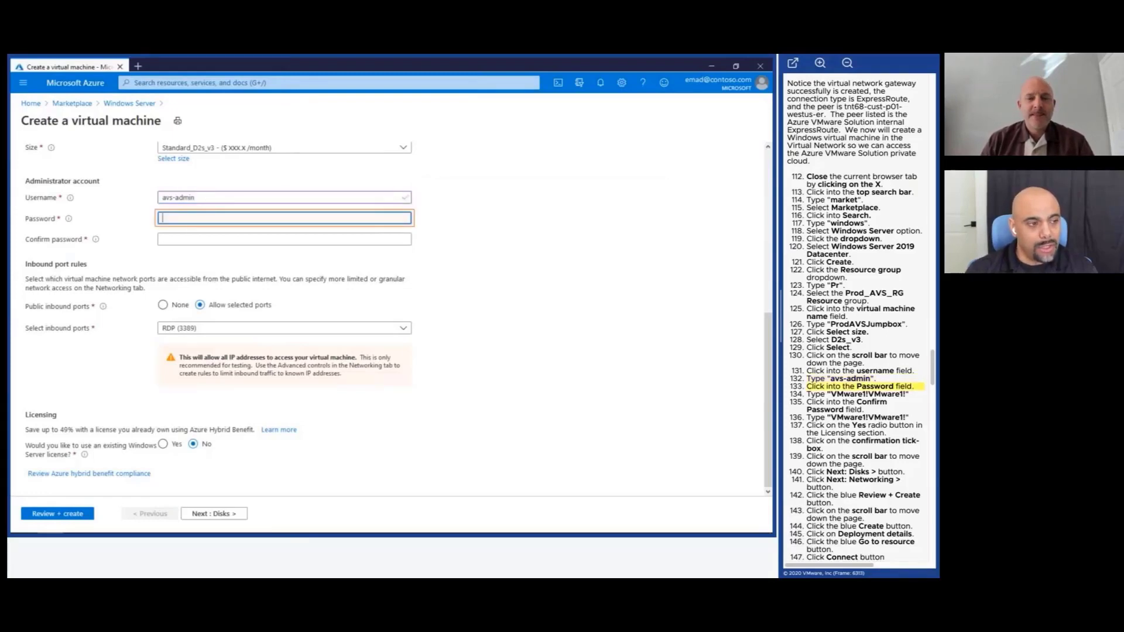
type("V")
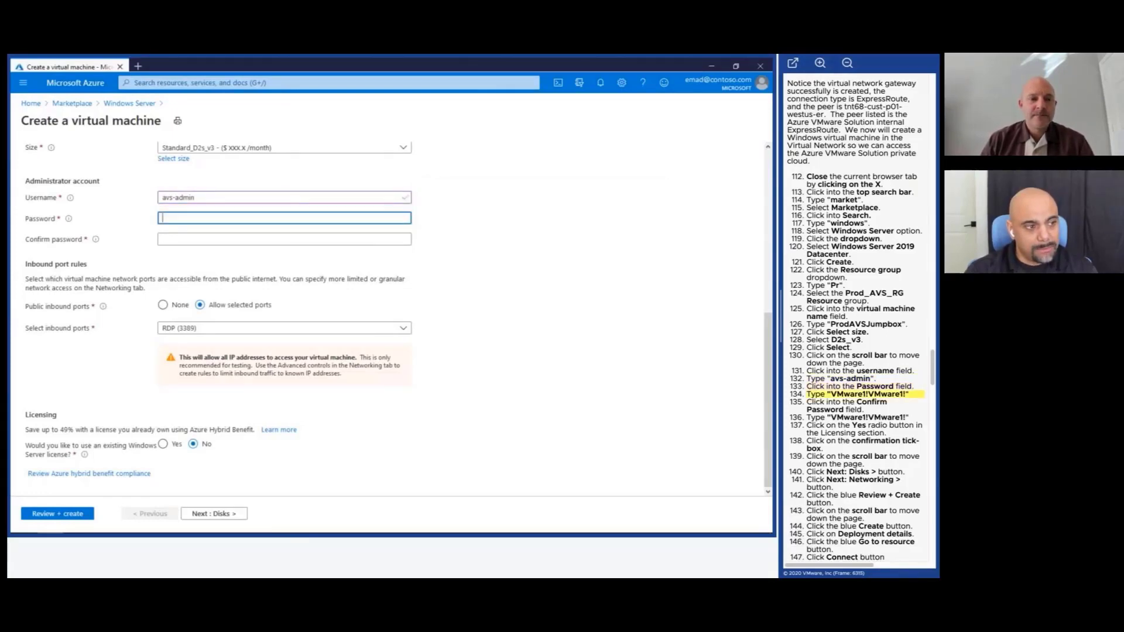
type("Mware1!VMwar")
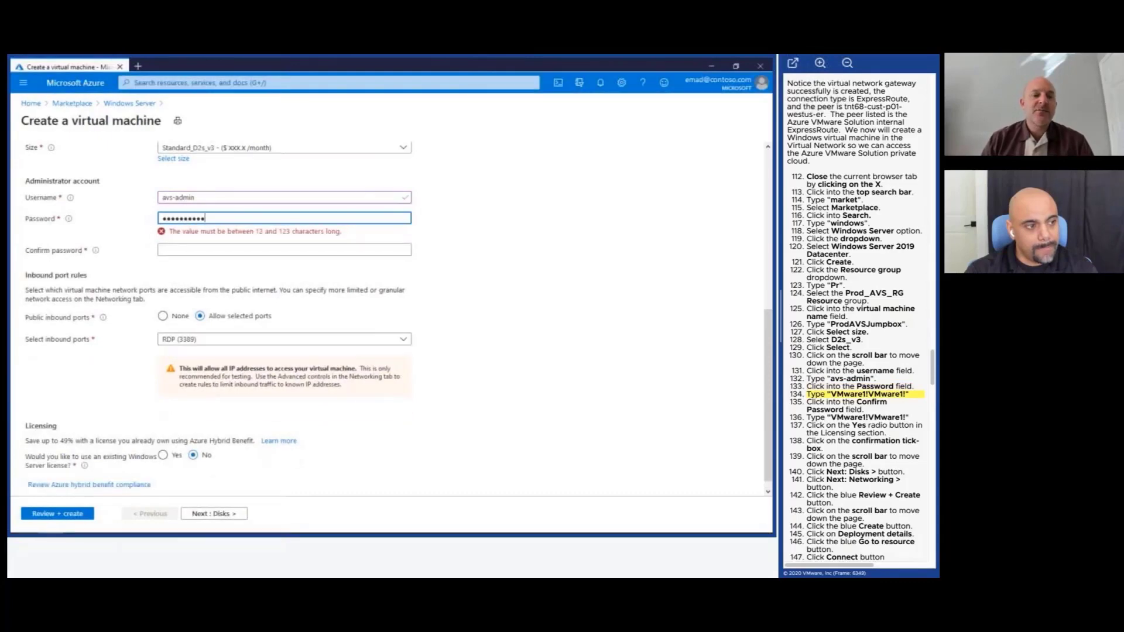
type("e1!")
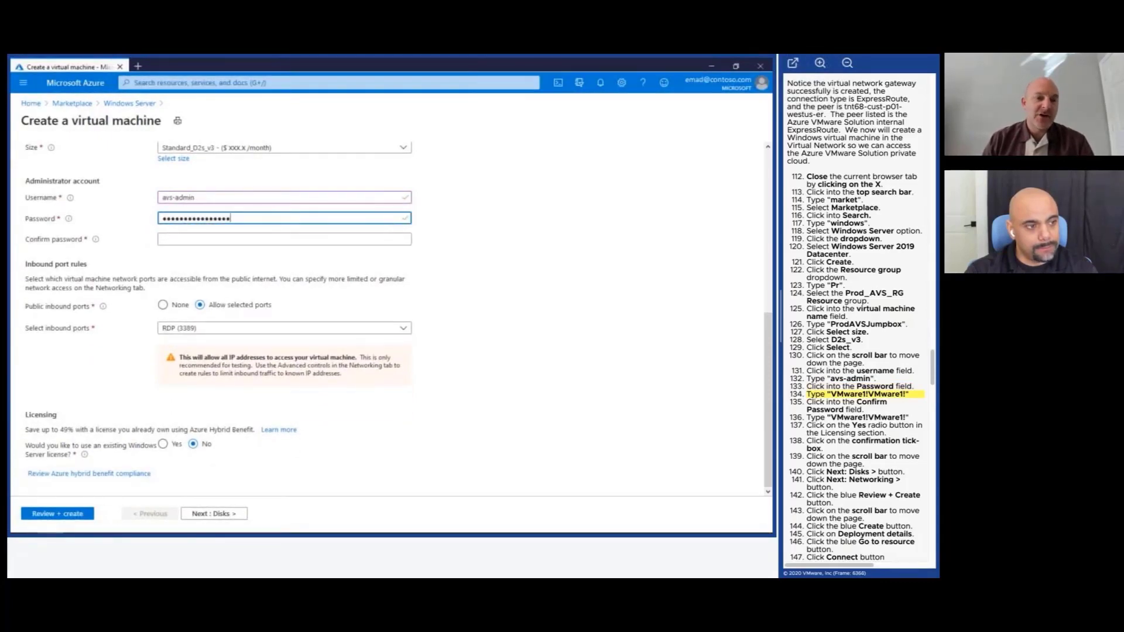
left_click(282, 238)
type("VMwar")
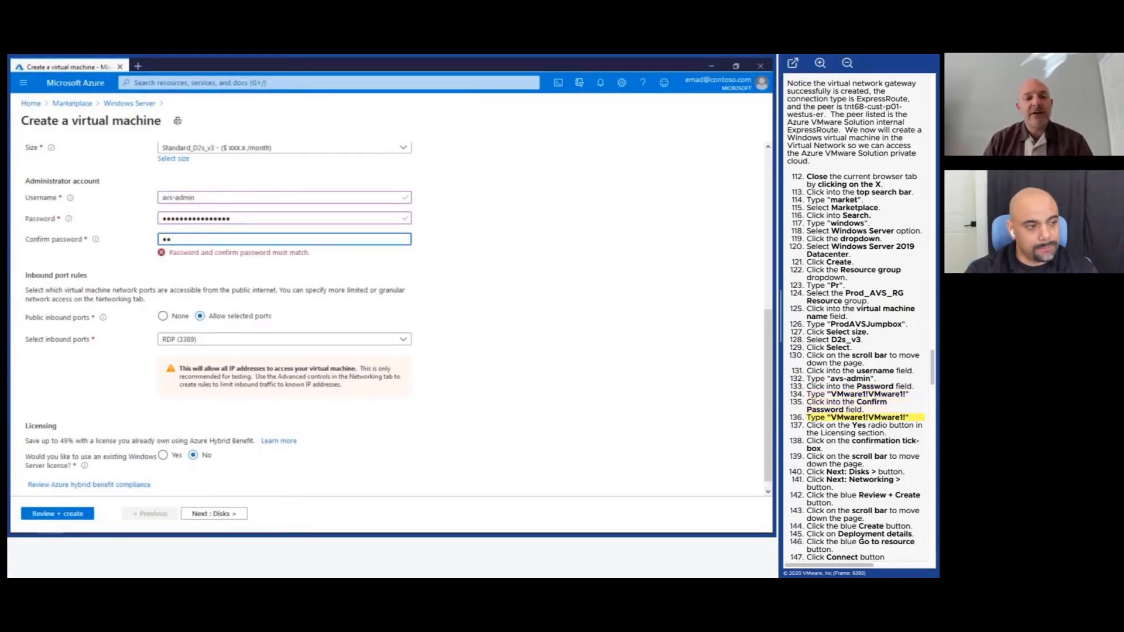
type("e1!VMwar")
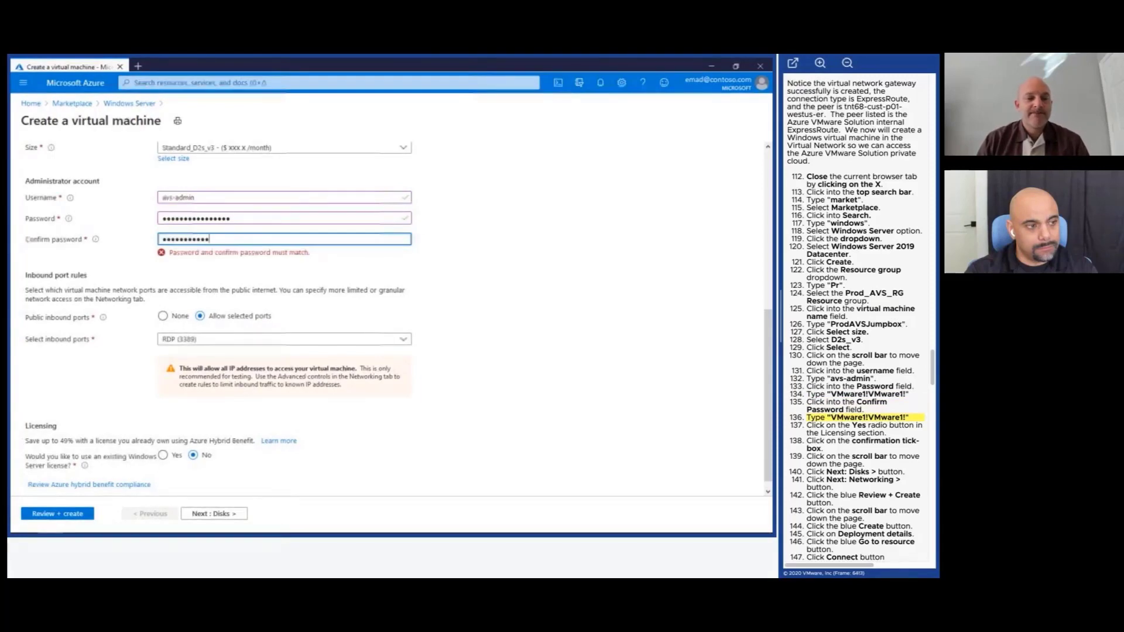
type("e1!")
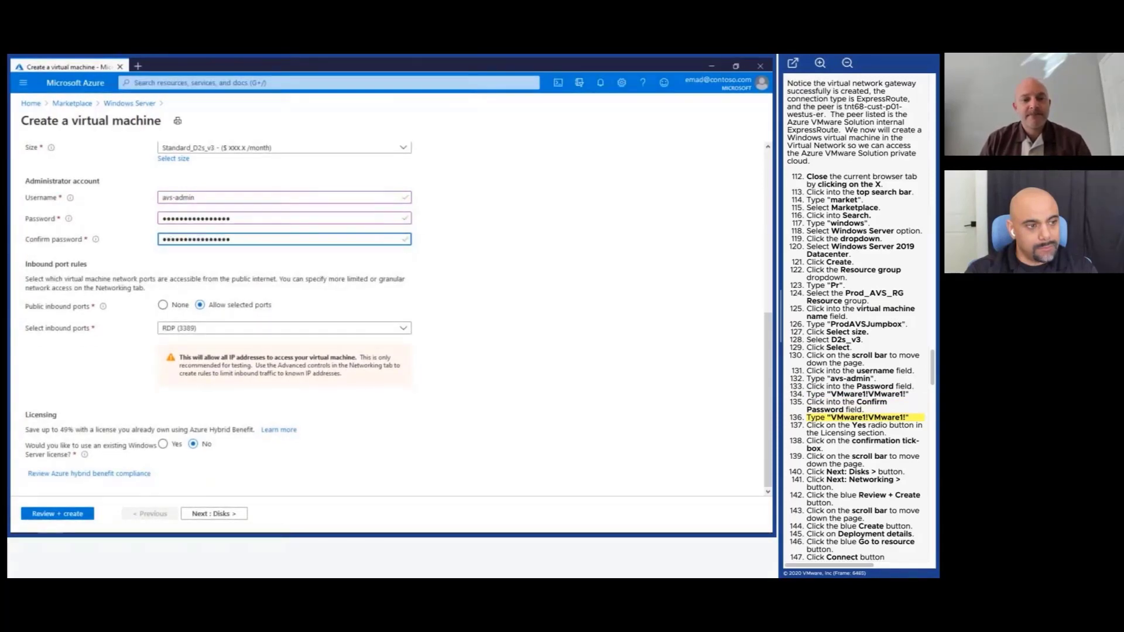
left_click(258, 257)
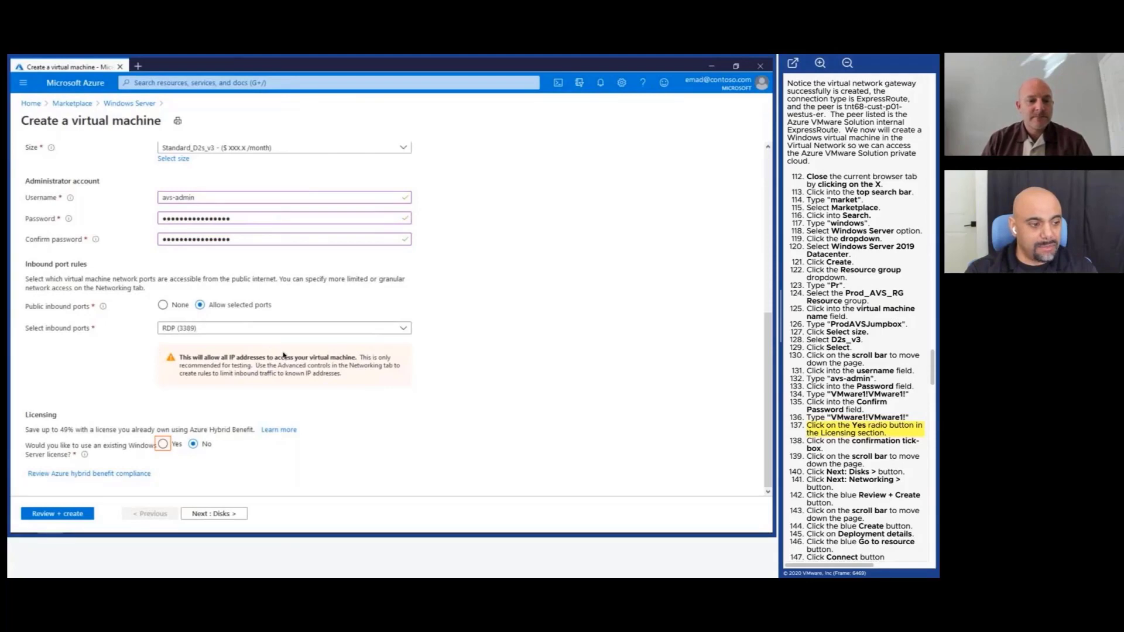
Use an existing Windows Server license and tick the Hybrid Benefit eligibility confirmation.
left_click(163, 444)
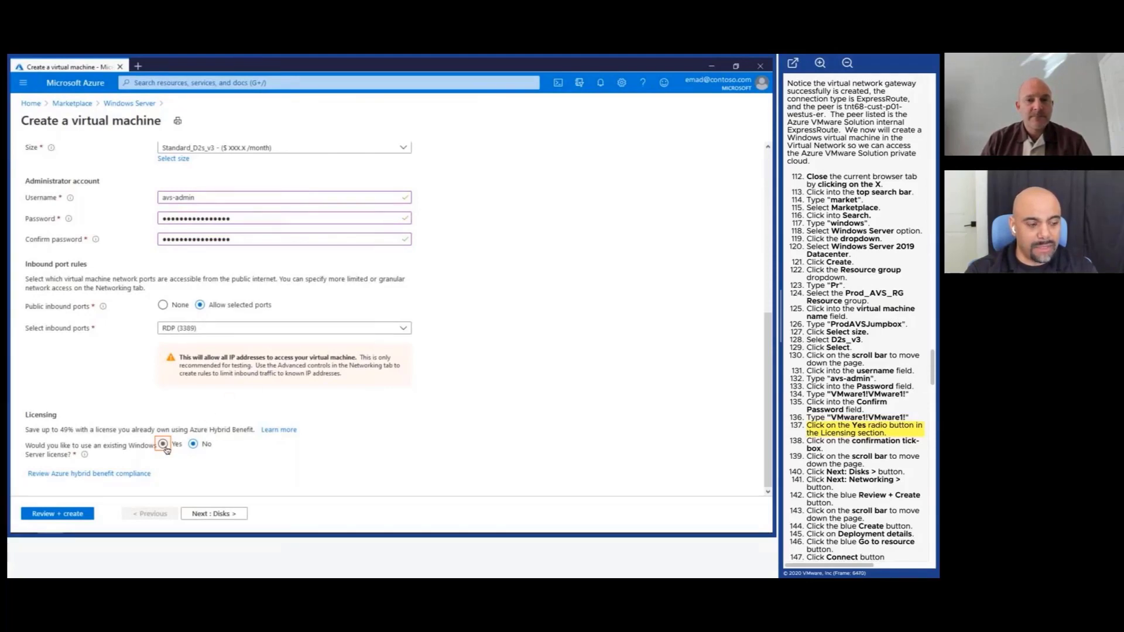
left_click(30, 474)
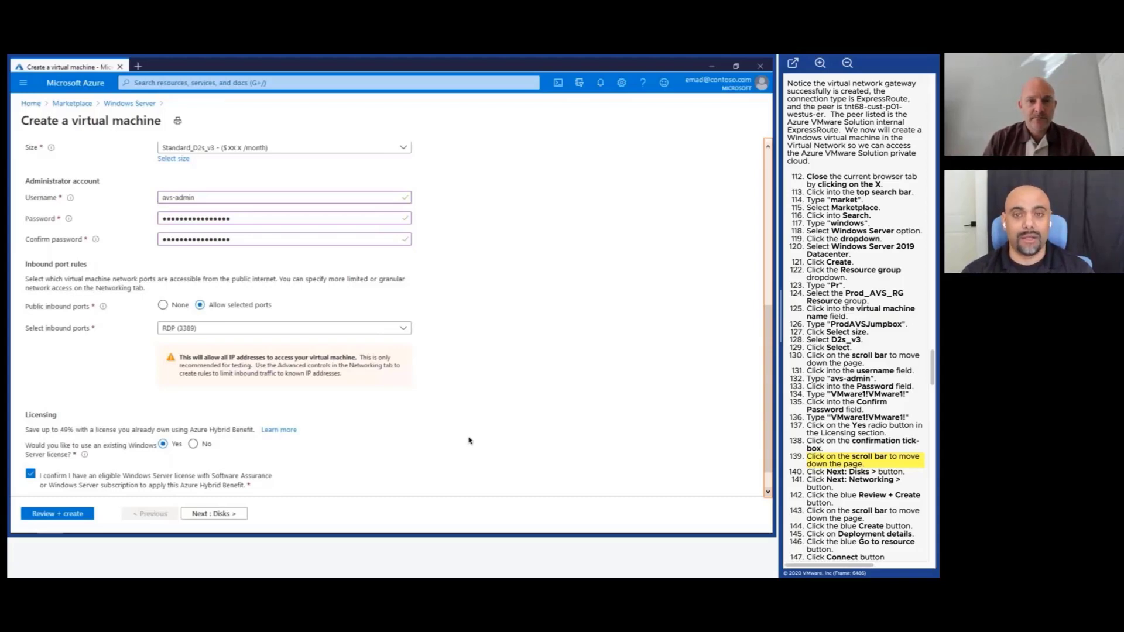
left_click(769, 494)
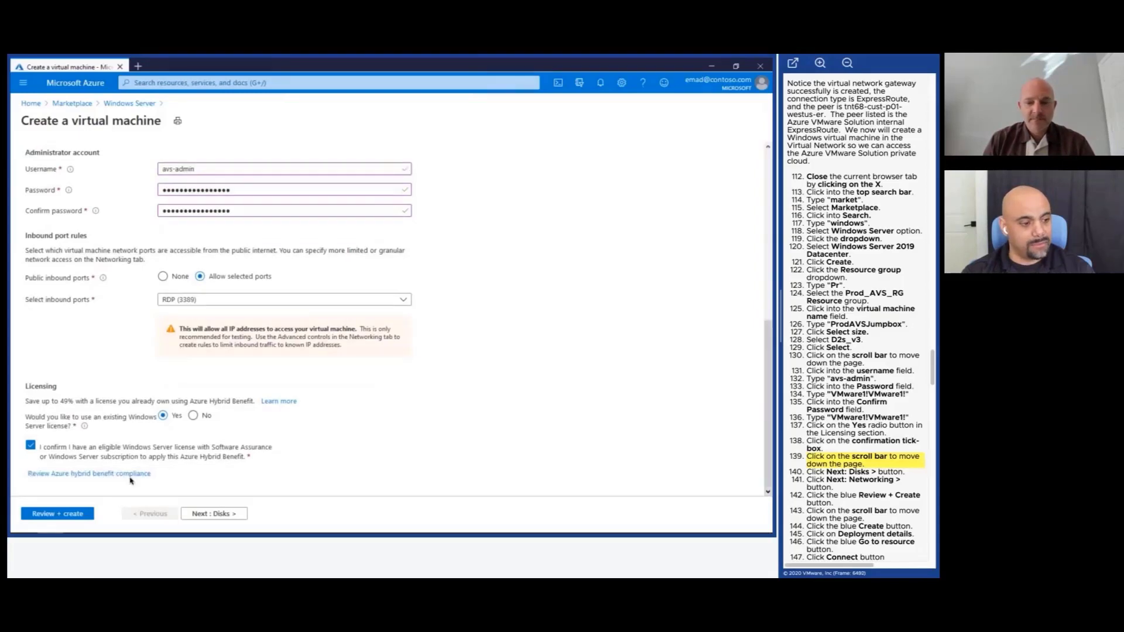
Advance through Disks to the Networking page showing Prod_AVS_VNet and Prod_AVS_Subnet.
left_click(228, 513)
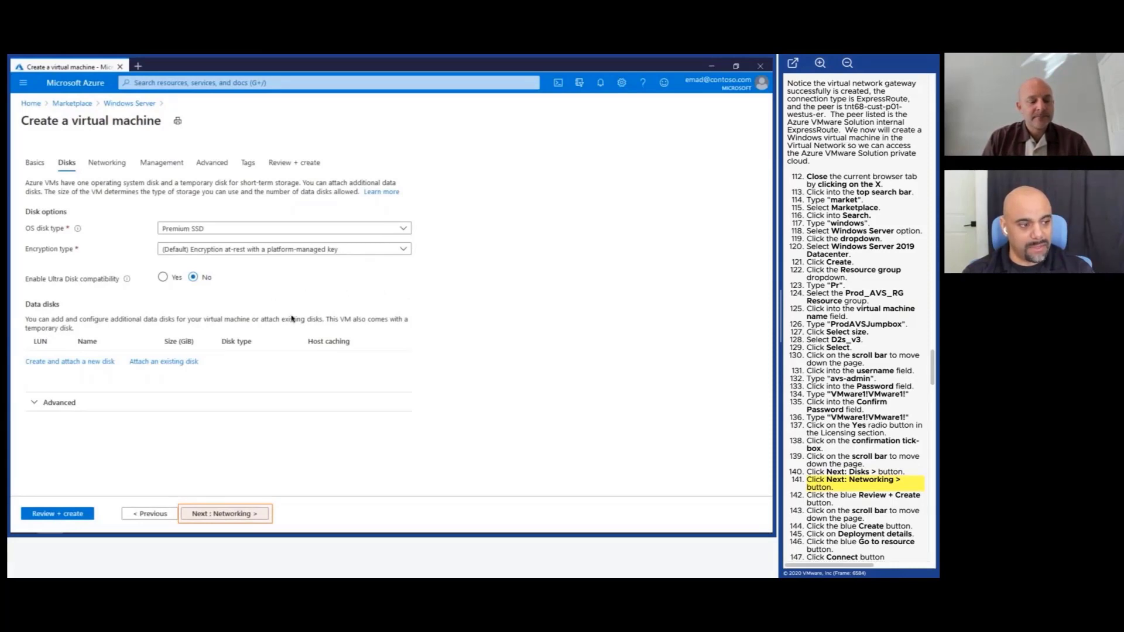
left_click(231, 517)
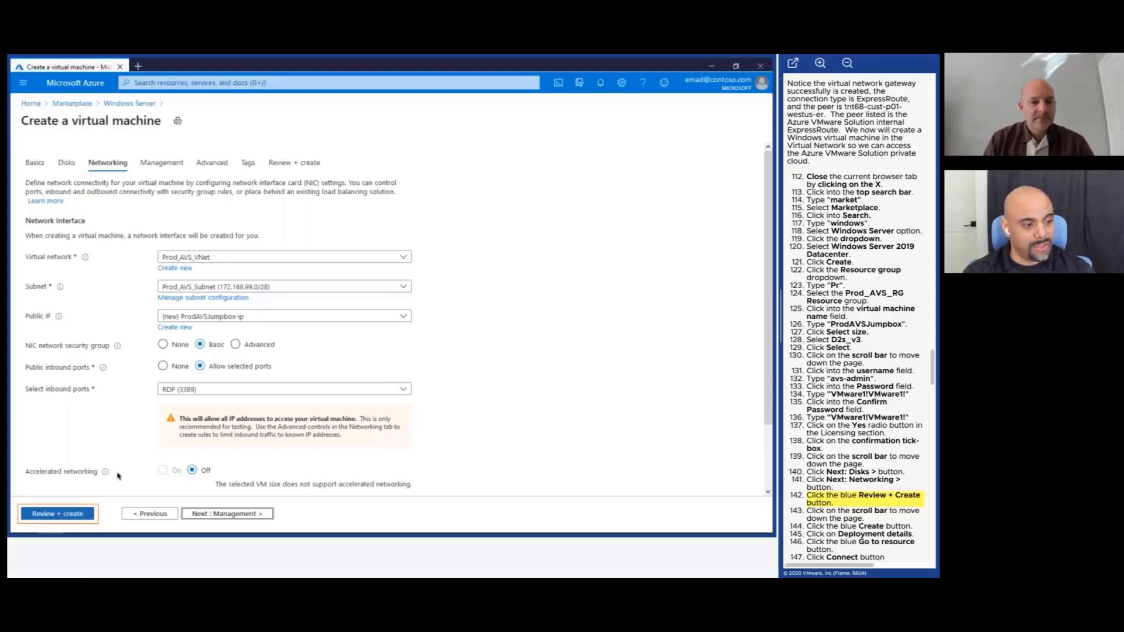
Run Review + create for ProdAVSJumpbox, check the summary, and deploy the VM.
left_click(54, 515)
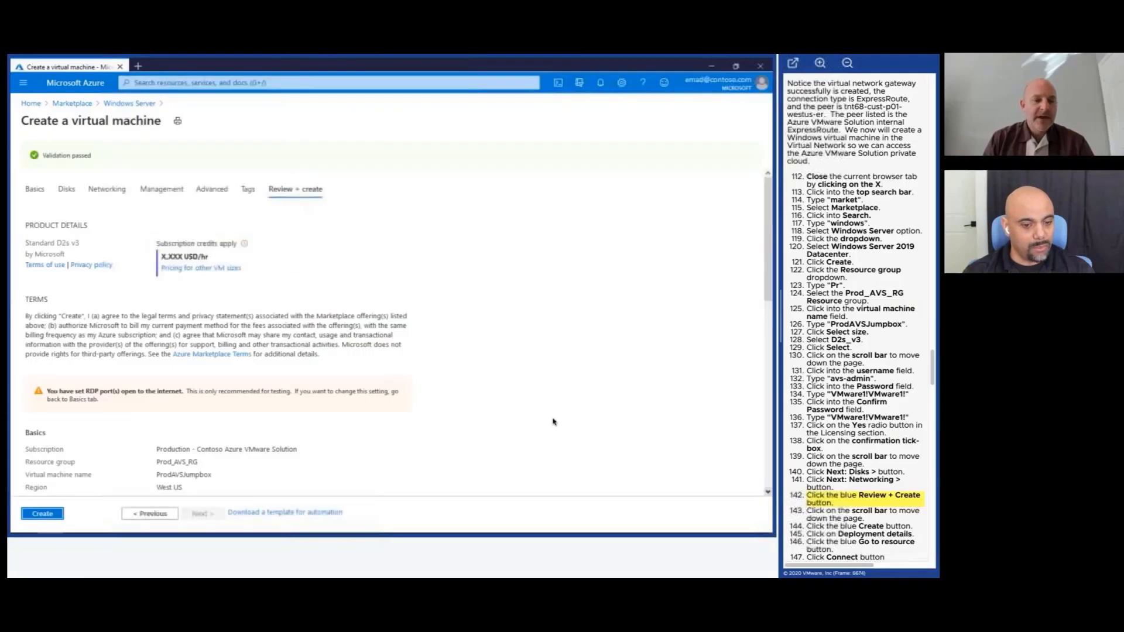
left_click(768, 494)
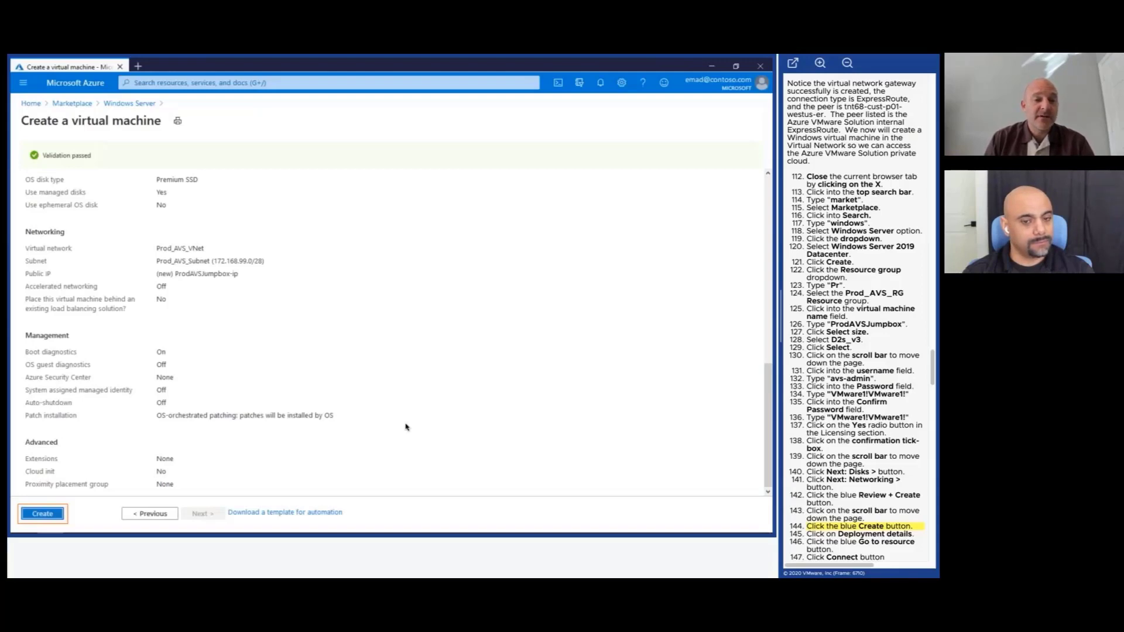
left_click(41, 515)
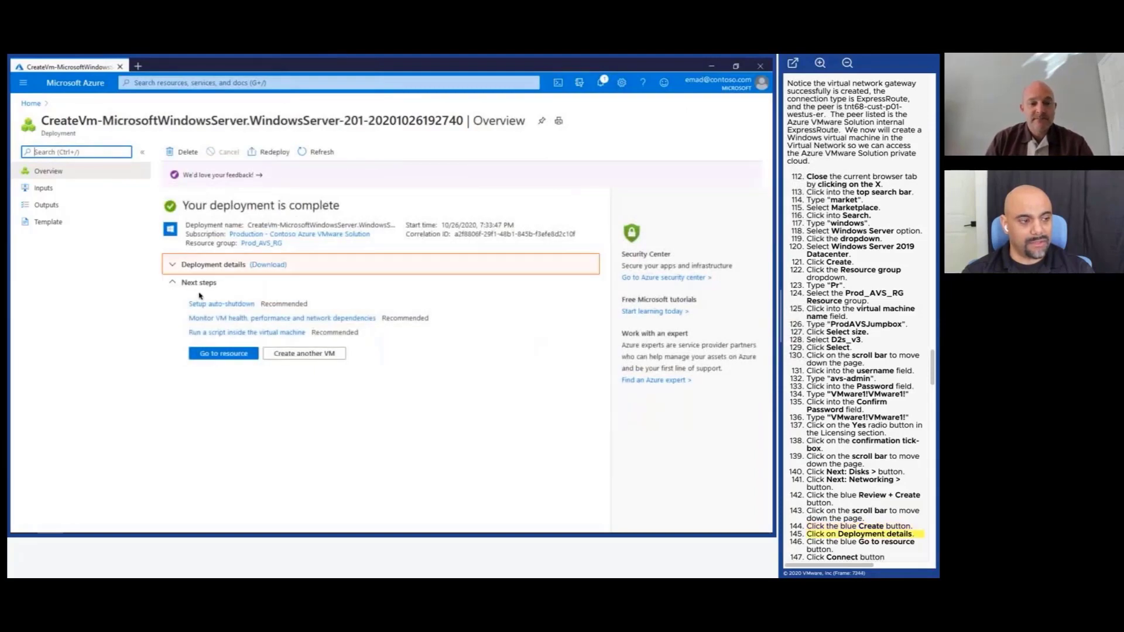
Go from the deployment details to the ProdAVSJumpbox VM and show its RDP, SSH and Bastion options.
left_click(171, 269)
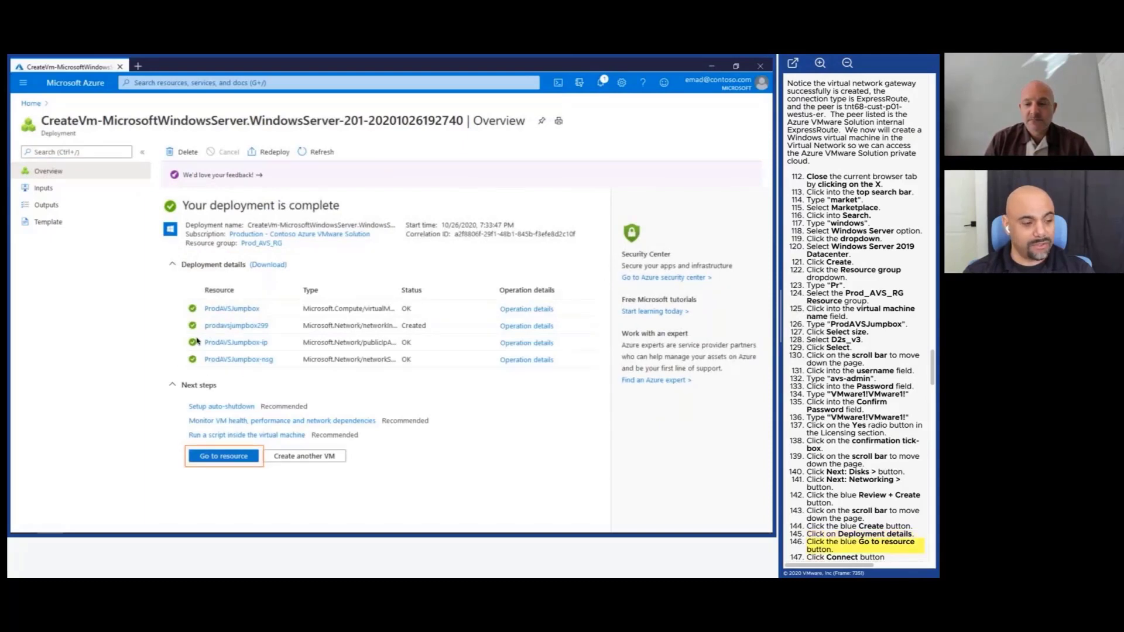
left_click(220, 458)
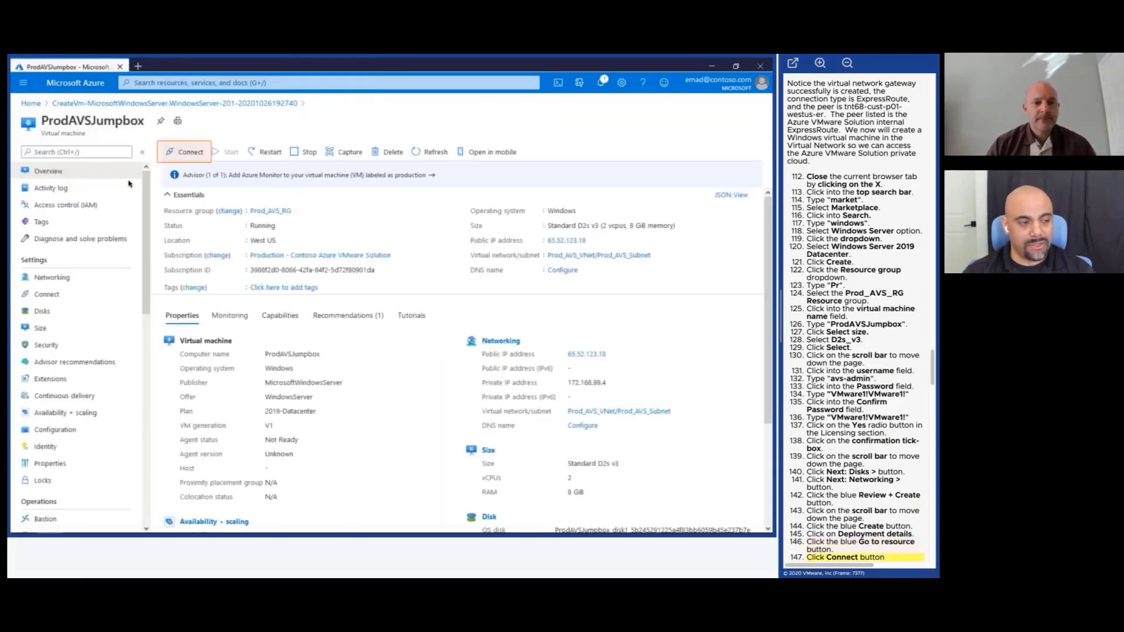
left_click(187, 159)
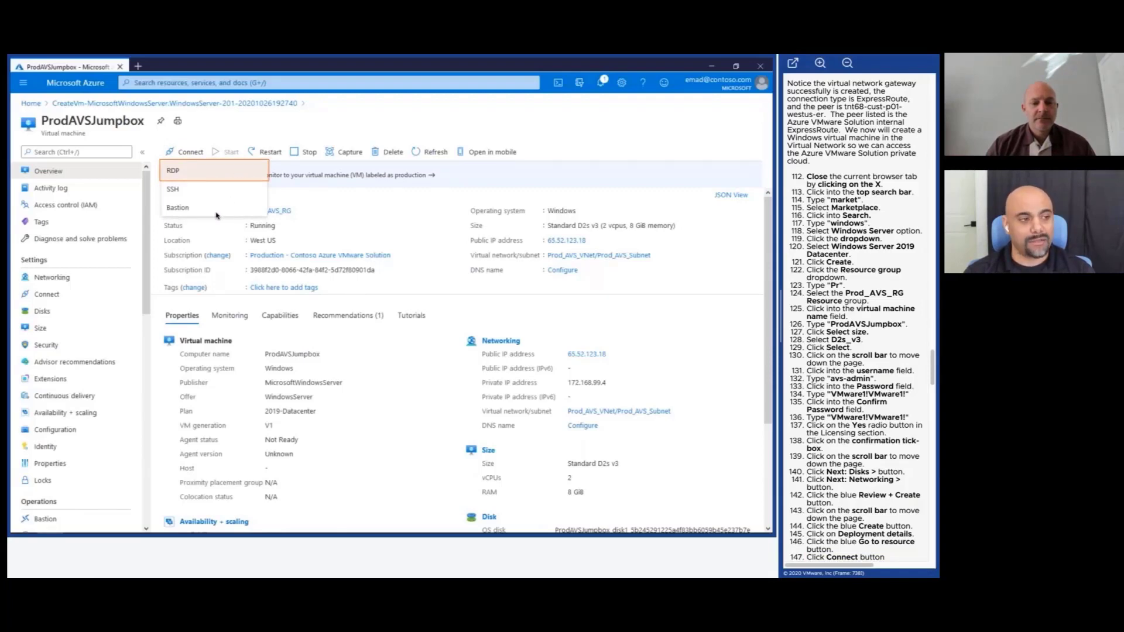
Choose RDP and save the downloaded ProdAVSJumpbox.rdp file for port 3389.
left_click(229, 170)
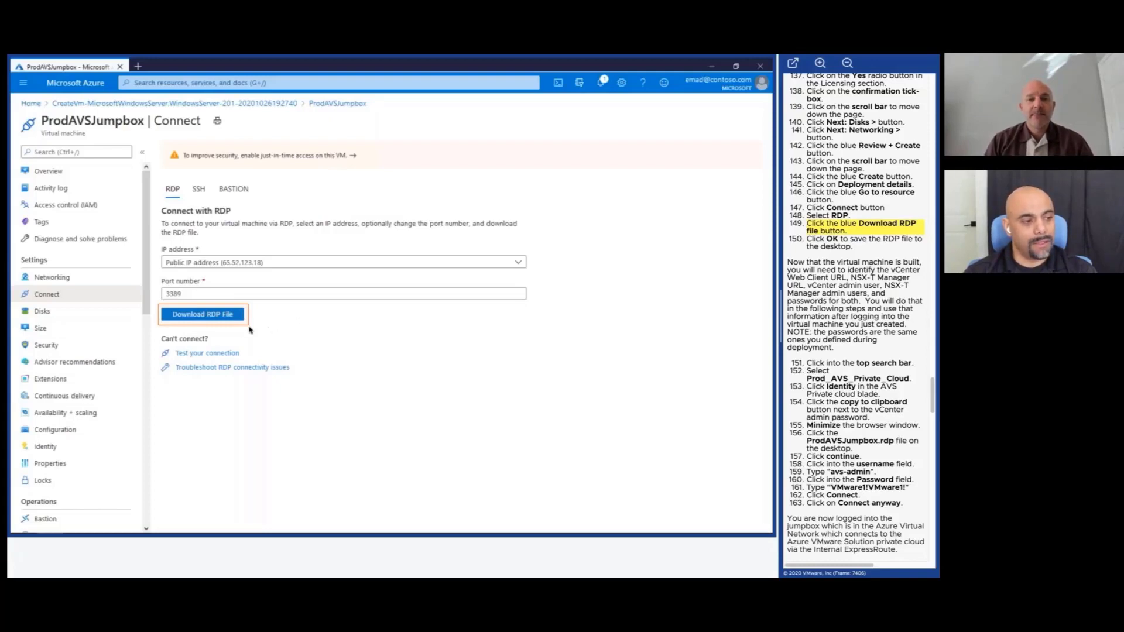
left_click(230, 316)
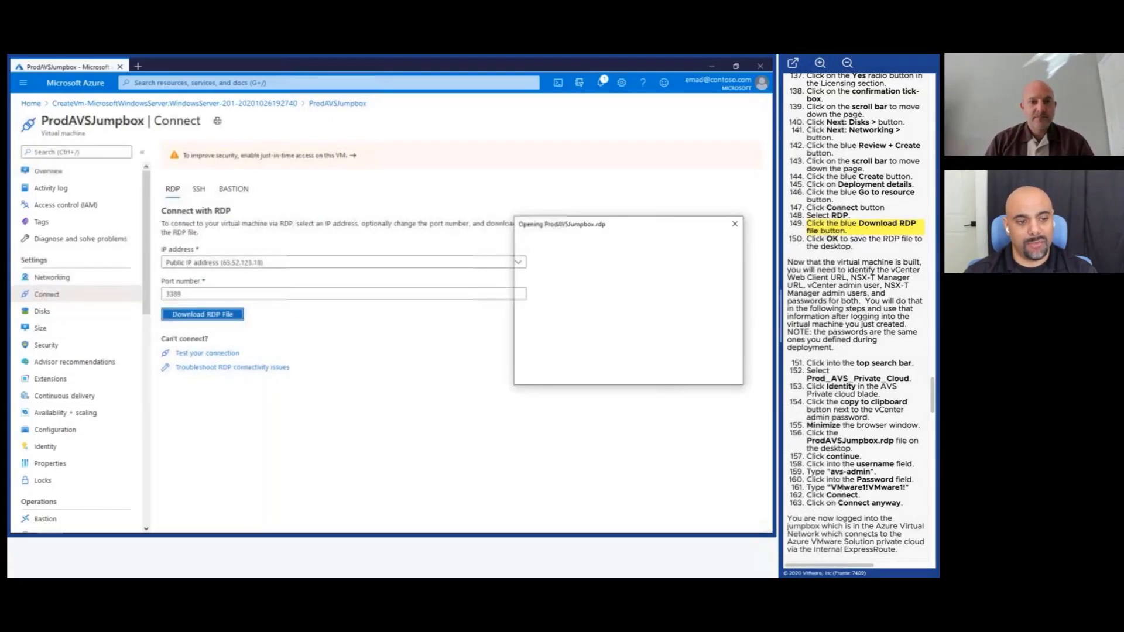
left_click(657, 374)
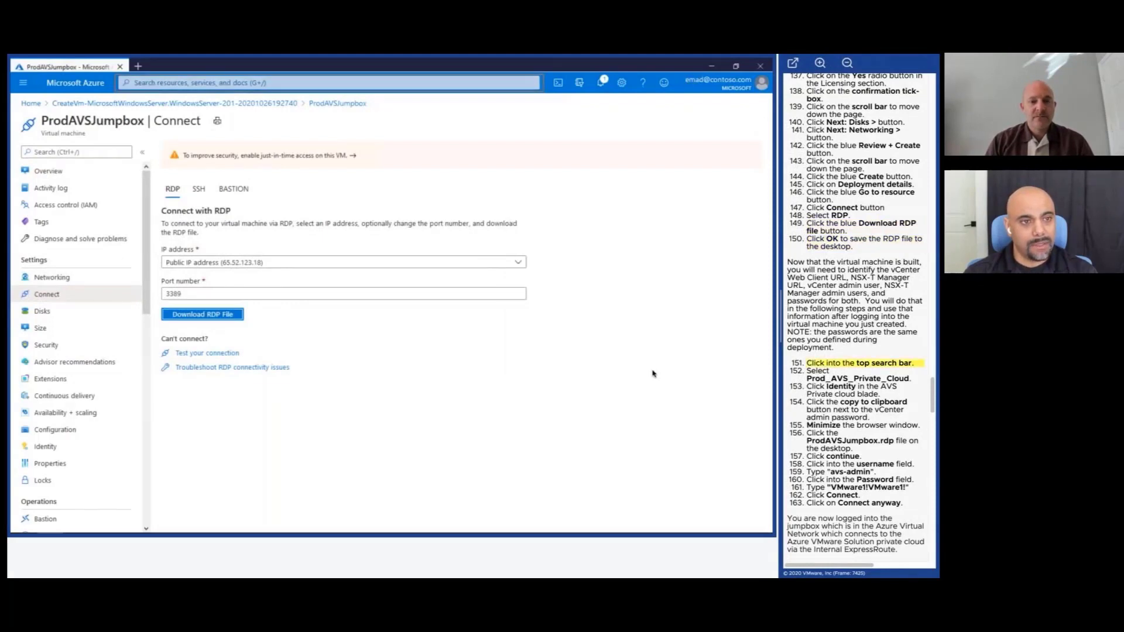
Open Prod_AVS_Private_Cloud's Identity page and copy the vCenter admin password.
left_click(375, 83)
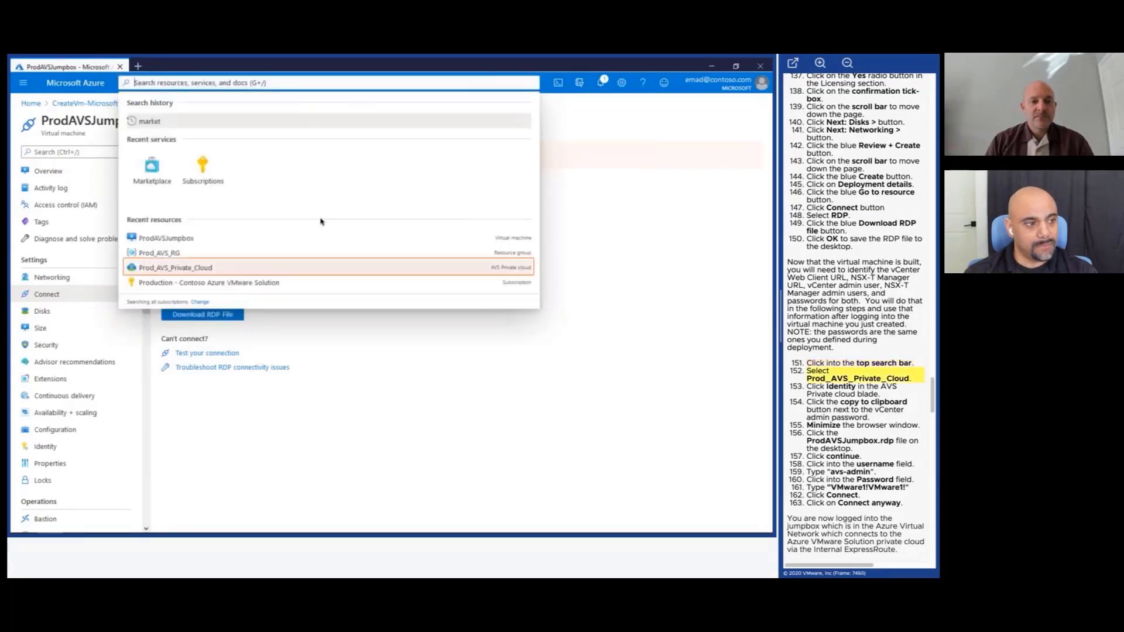
left_click(299, 269)
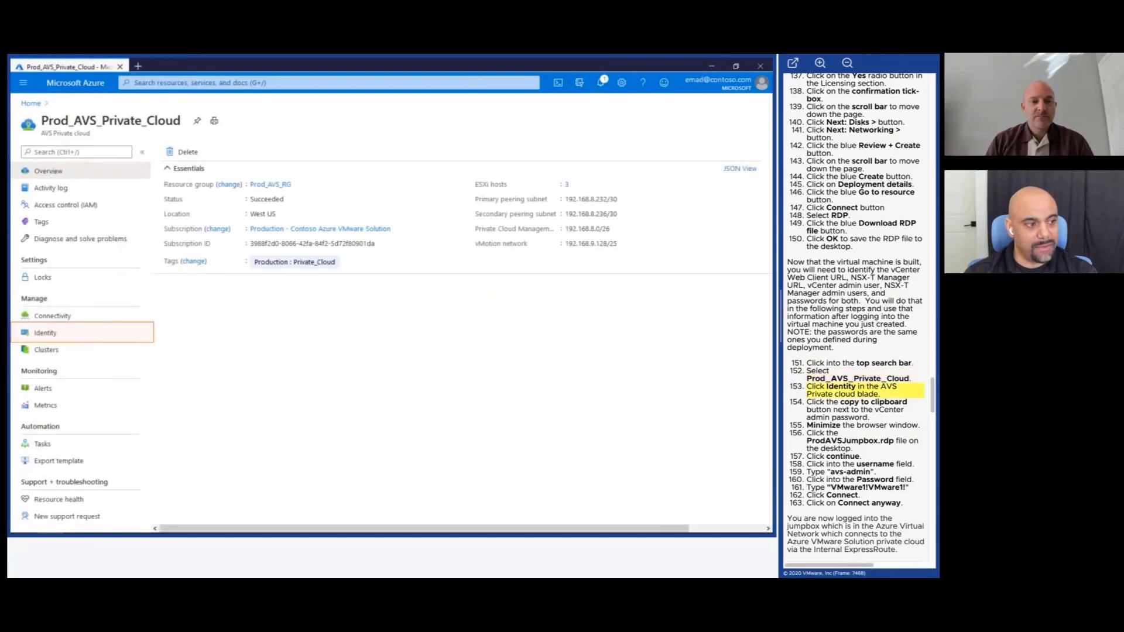
left_click(97, 333)
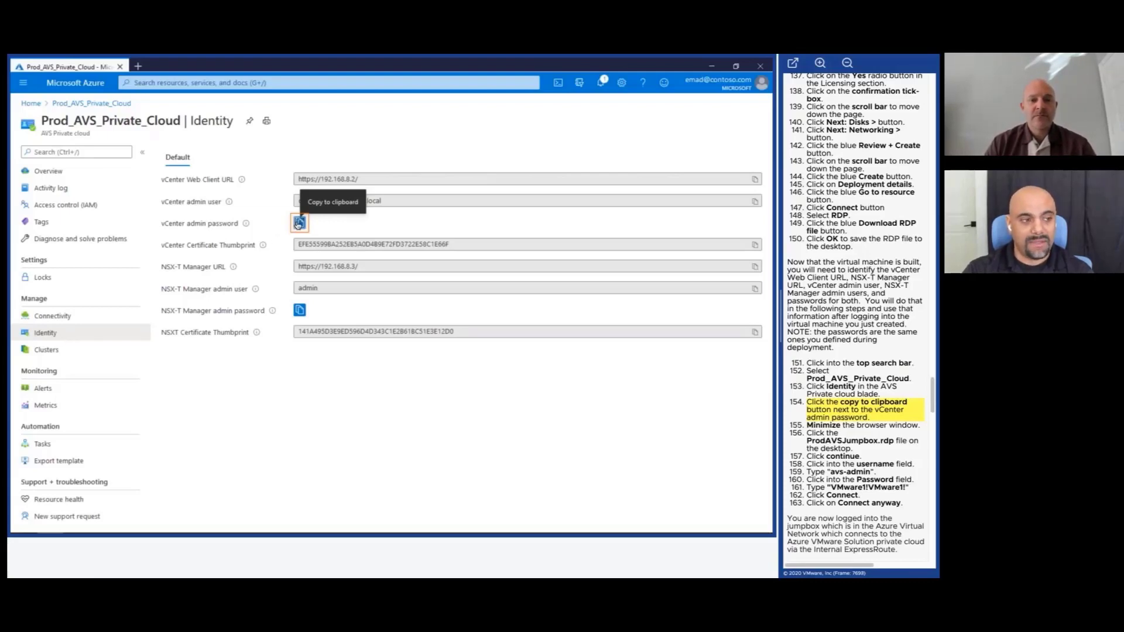
left_click(299, 222)
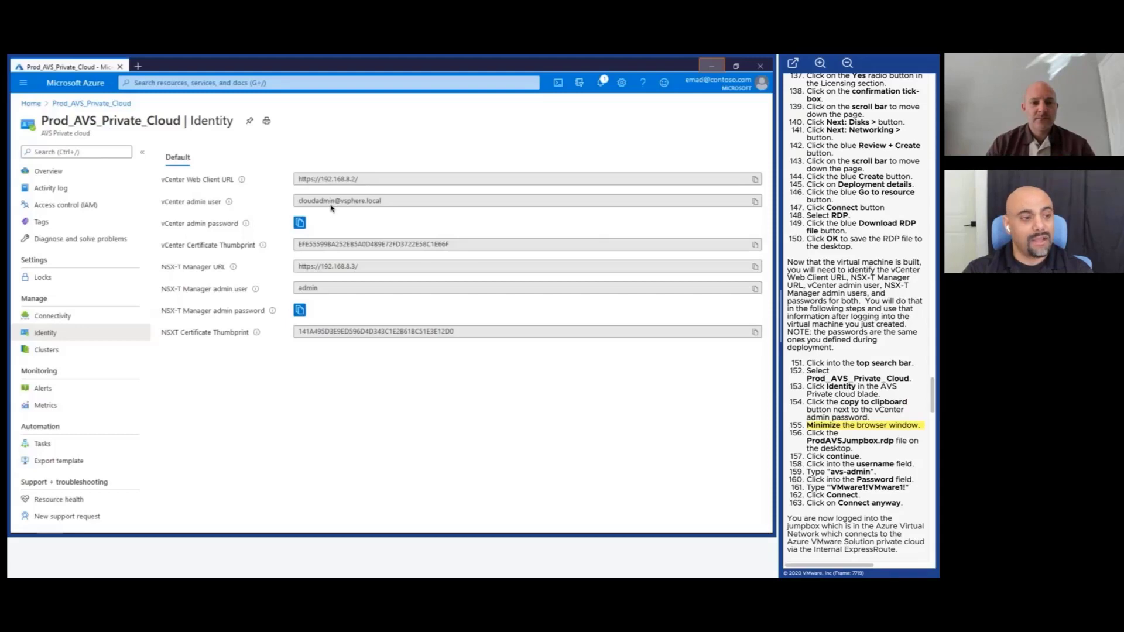
Launch the ProdAVSJumpbox.rdp Remote Desktop connection from the desktop.
left_click(711, 68)
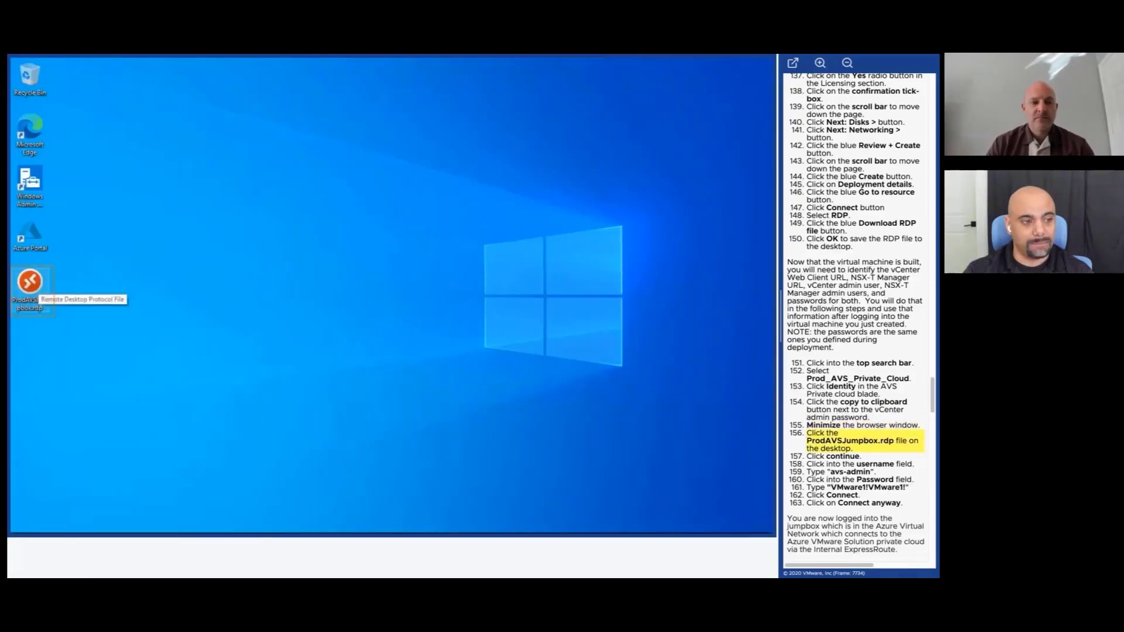
left_click(30, 287)
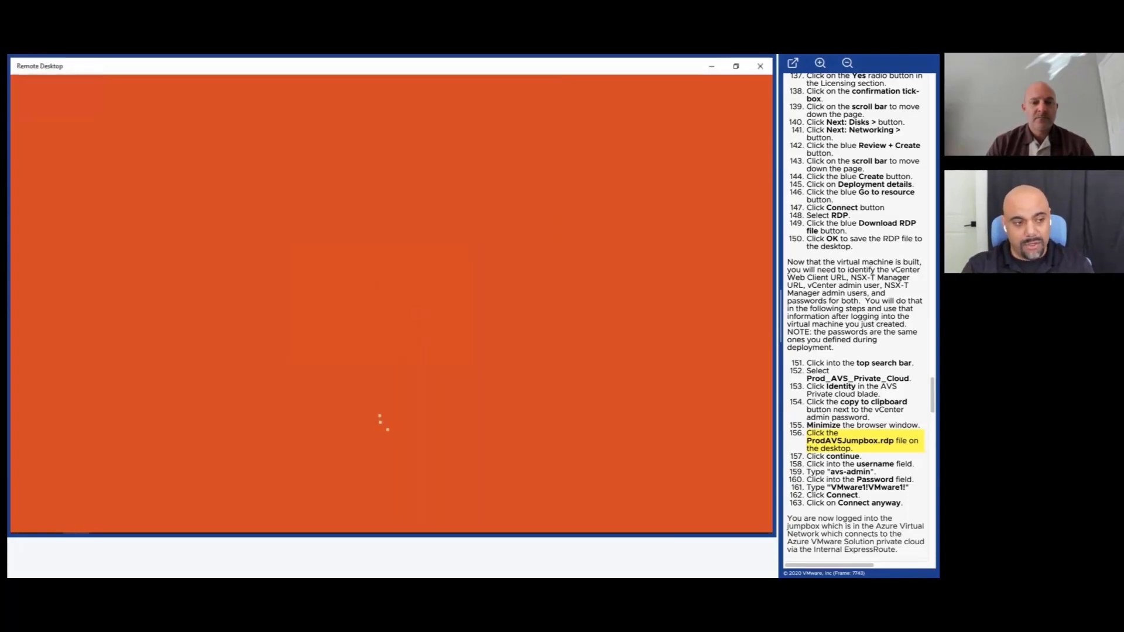
key("Right")
key("Right")
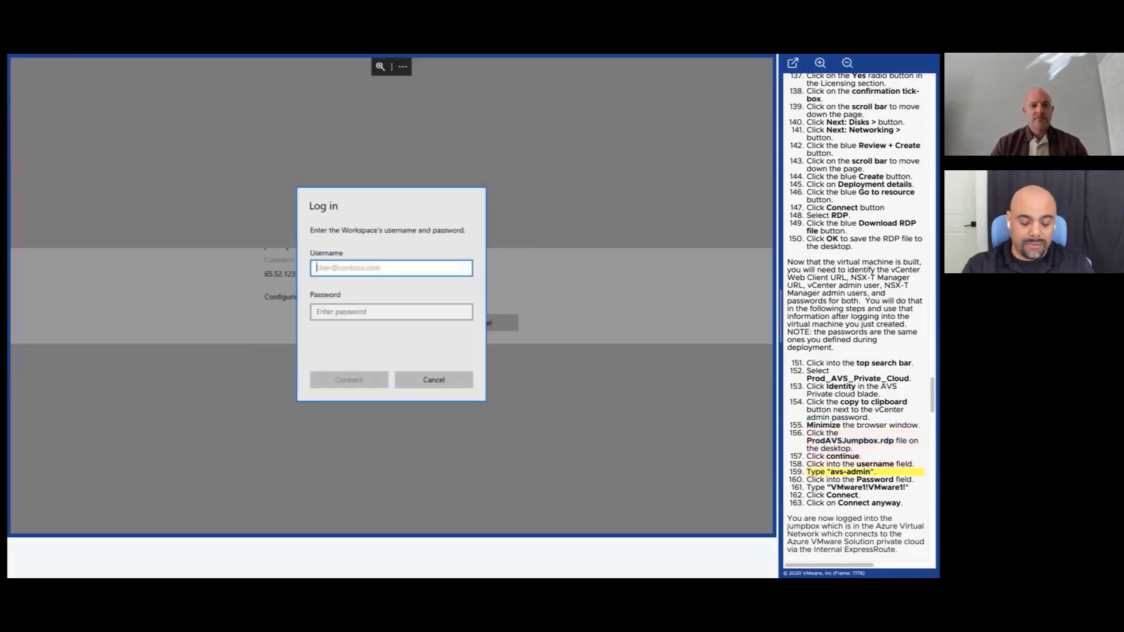
Log in to the workspace with the jumpbox username and password.
type("avs")
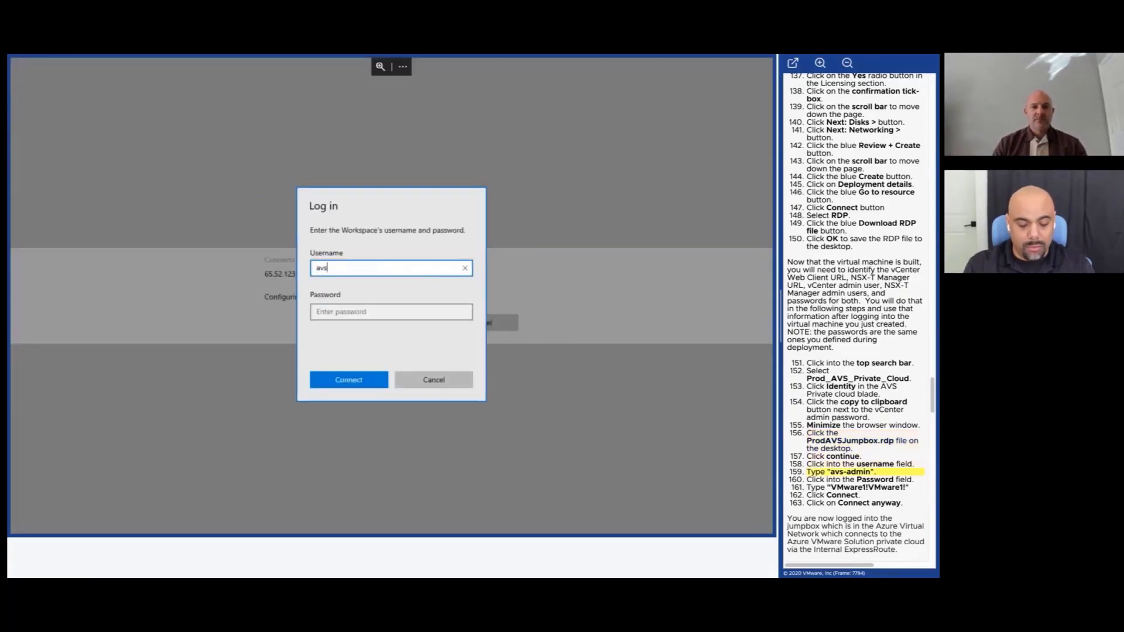
type("-admin")
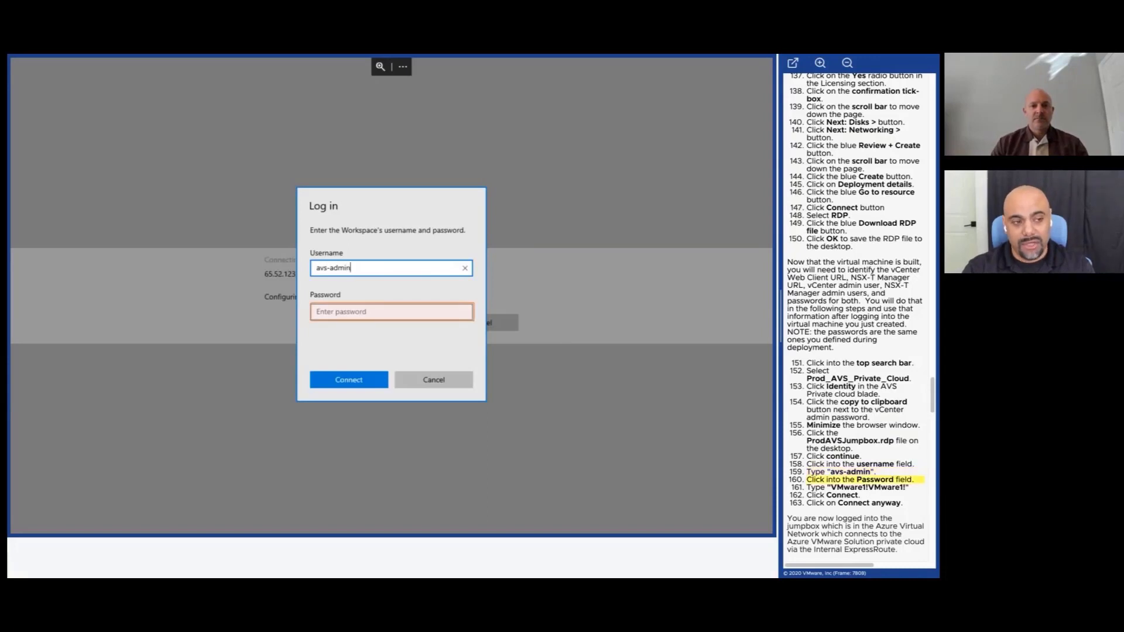
left_click(321, 317)
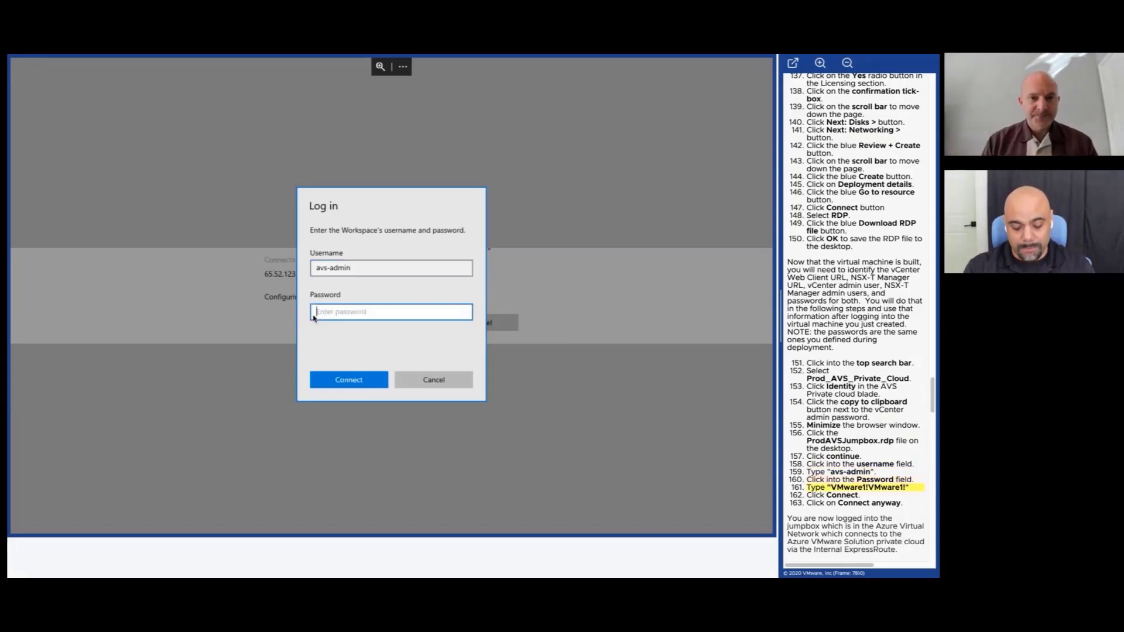
type("VMware1!VMwar")
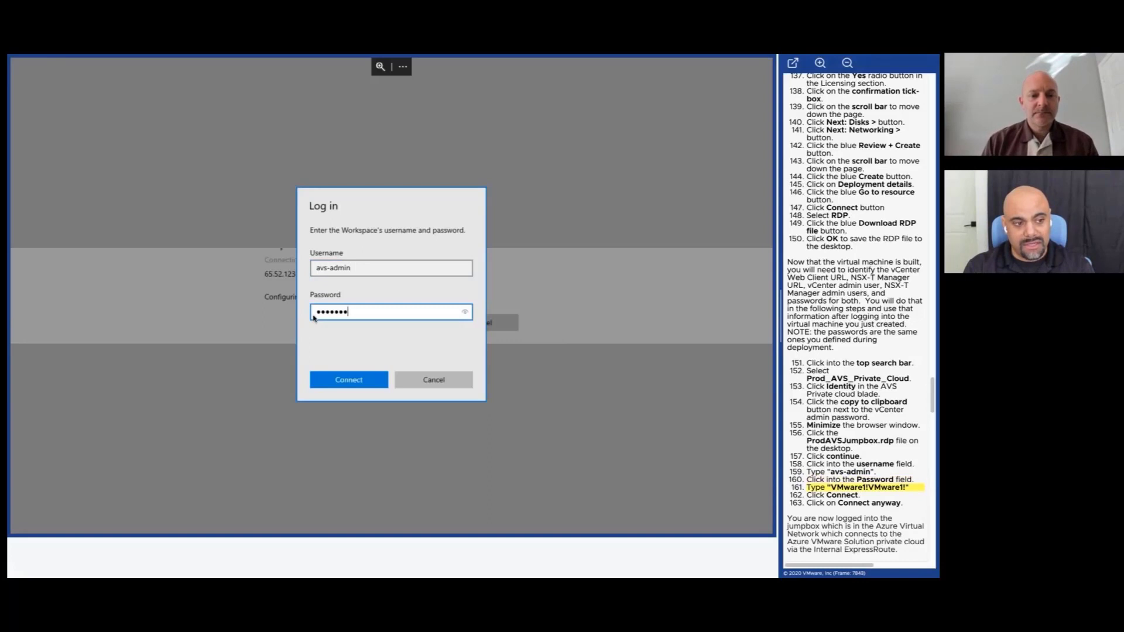
type("e1!")
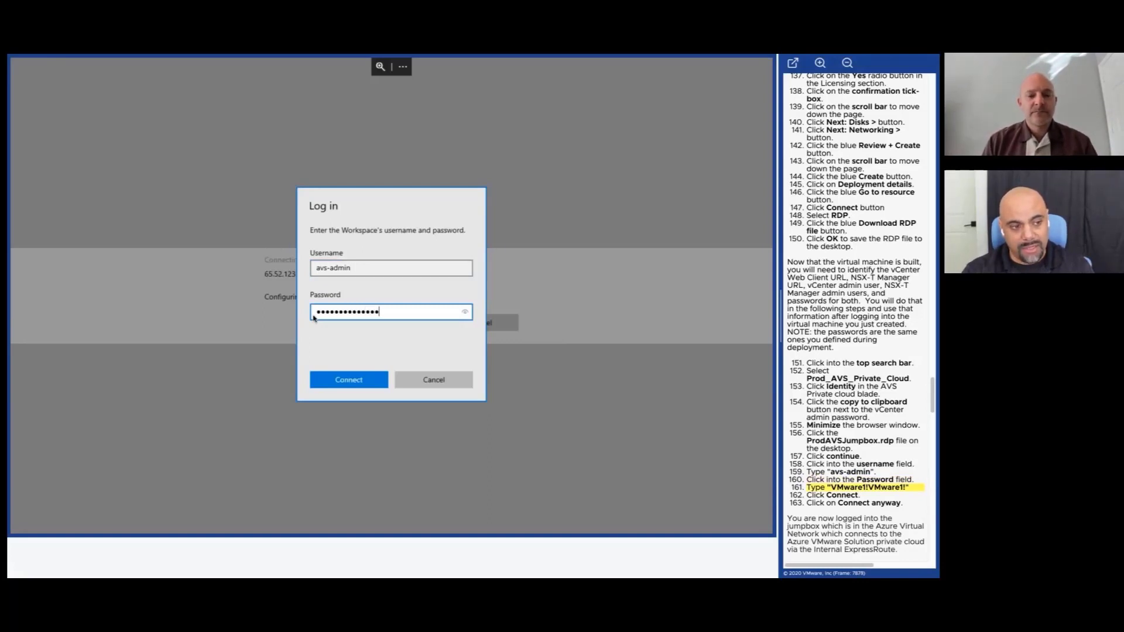
left_click(339, 378)
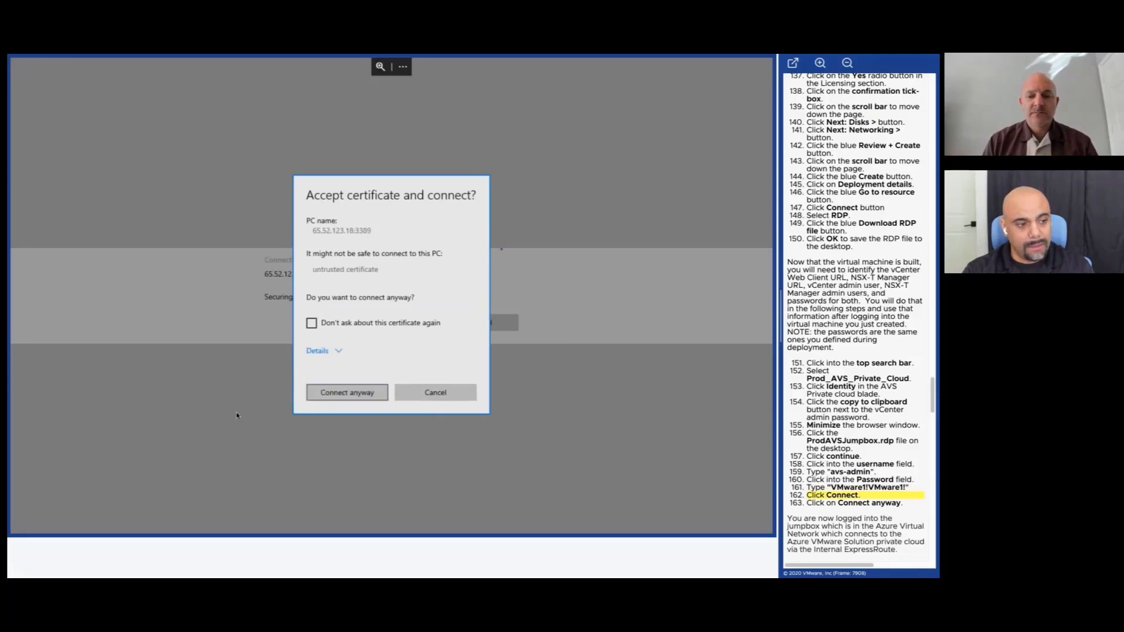
left_click(341, 394)
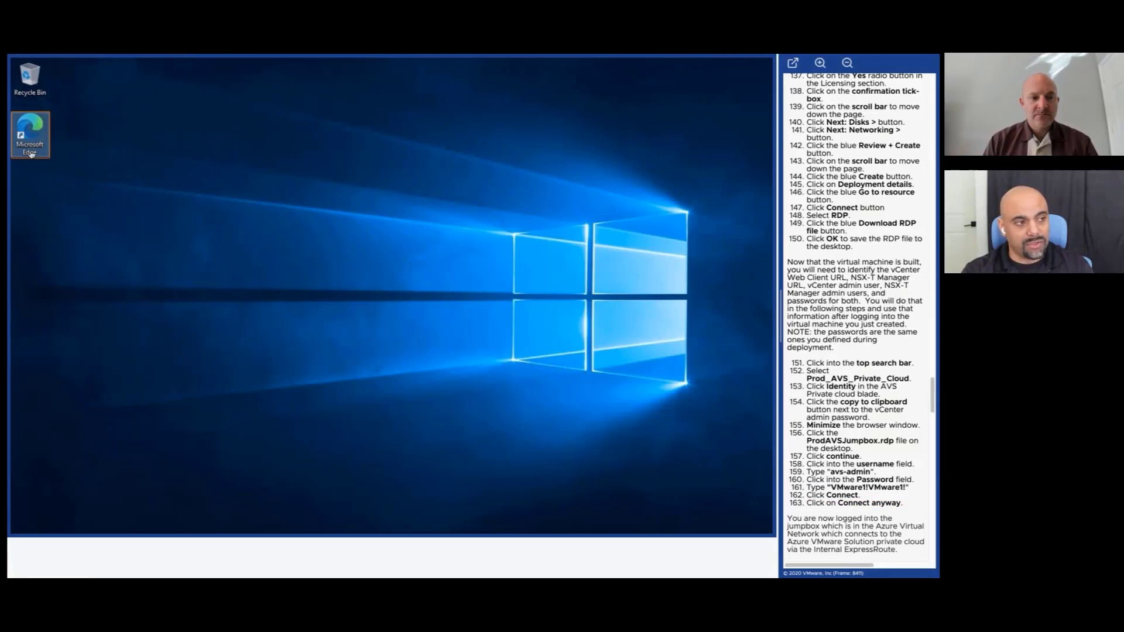
double_click(31, 132)
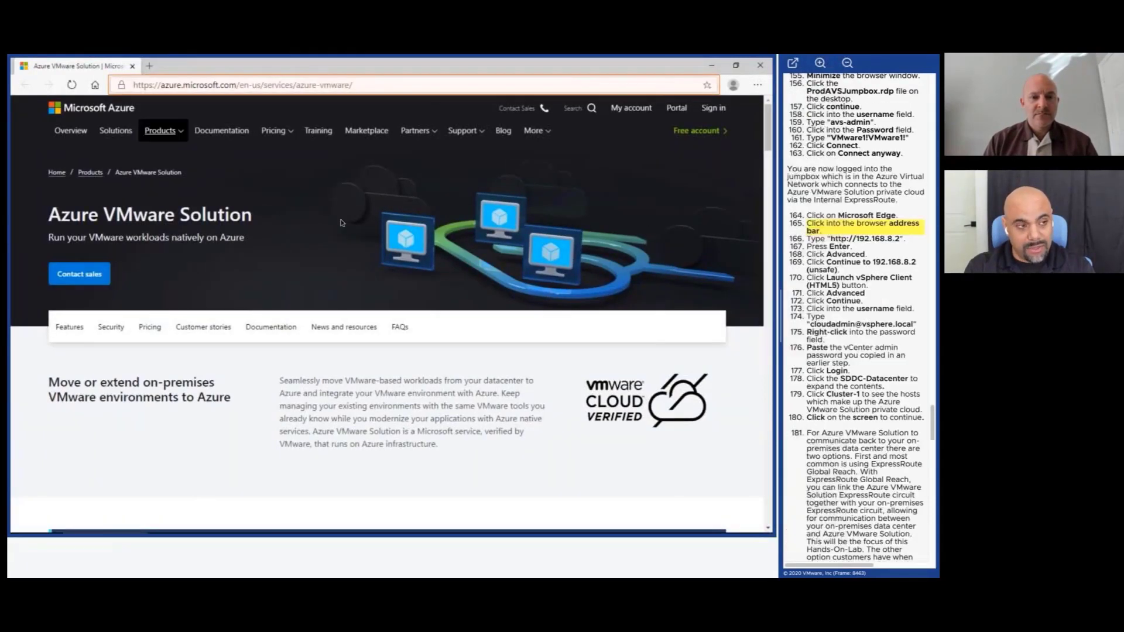
left_click(234, 85)
type("h")
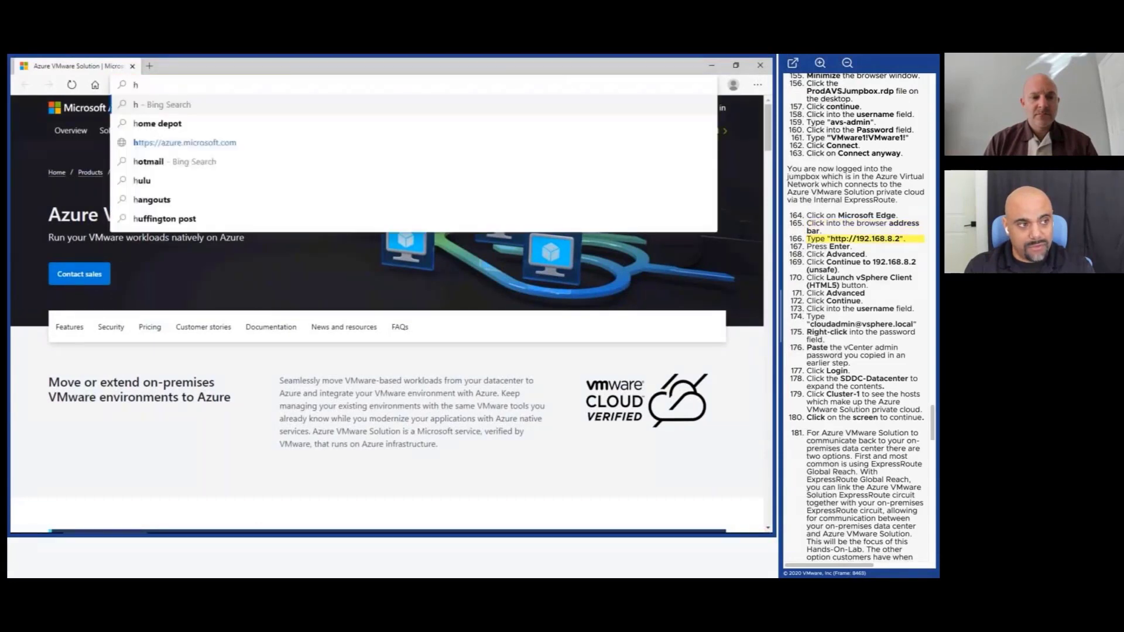
type("ttp://1")
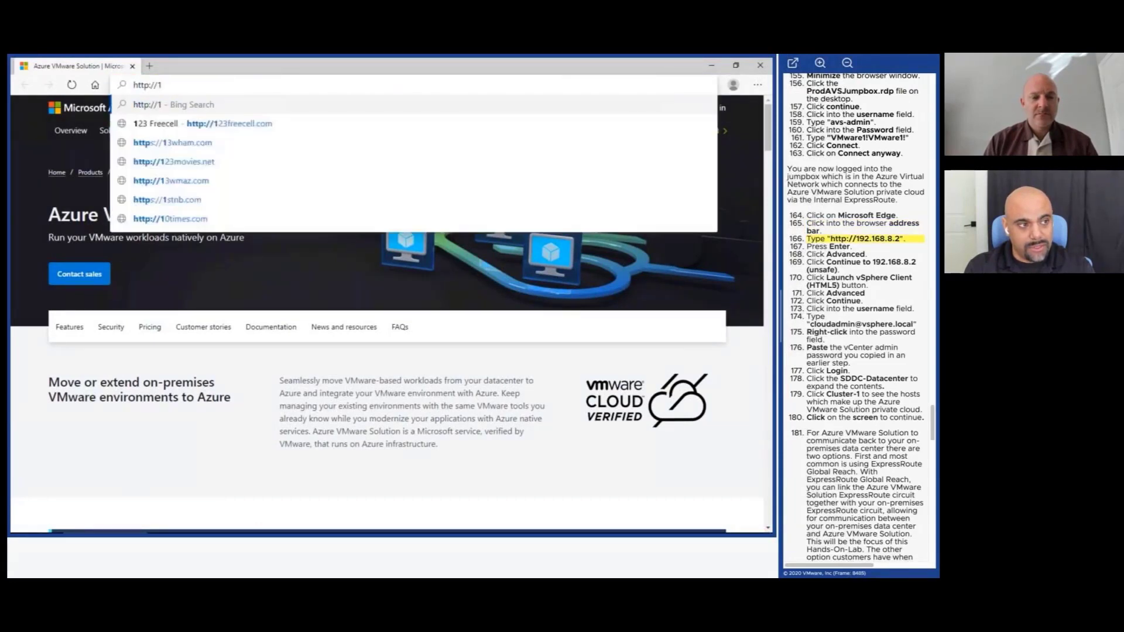
type("92.168.8")
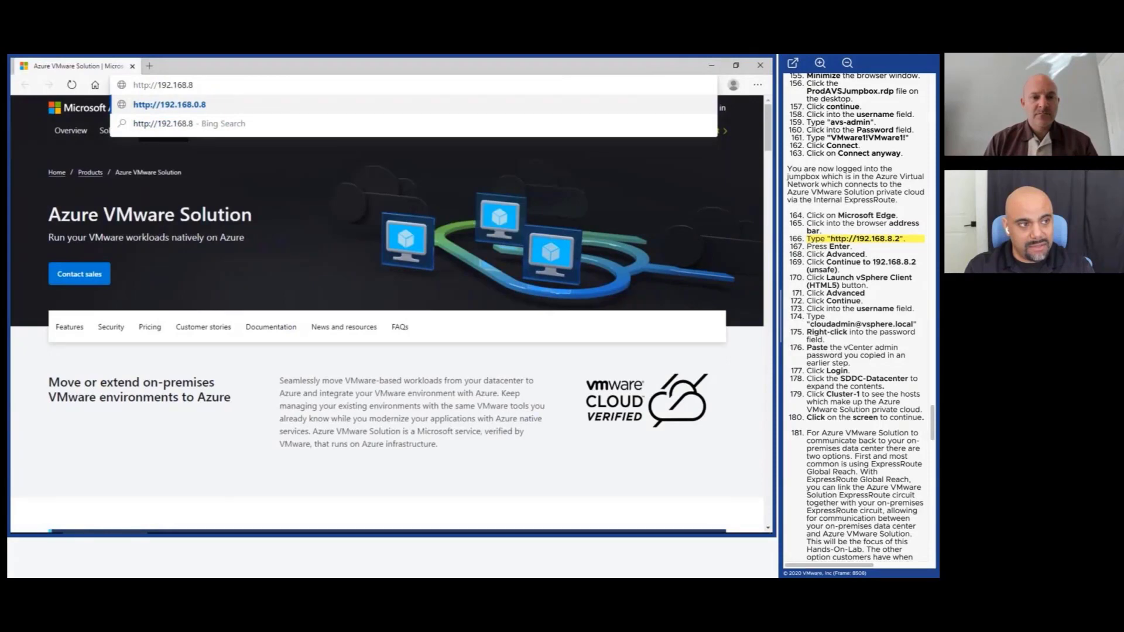
type(".2")
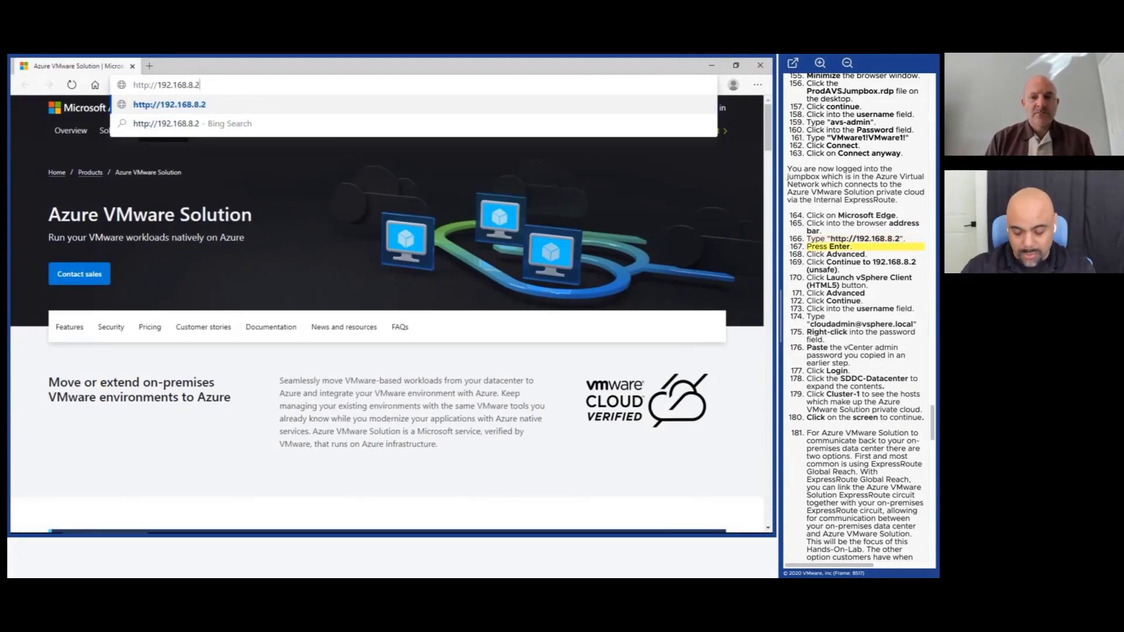
key("Return")
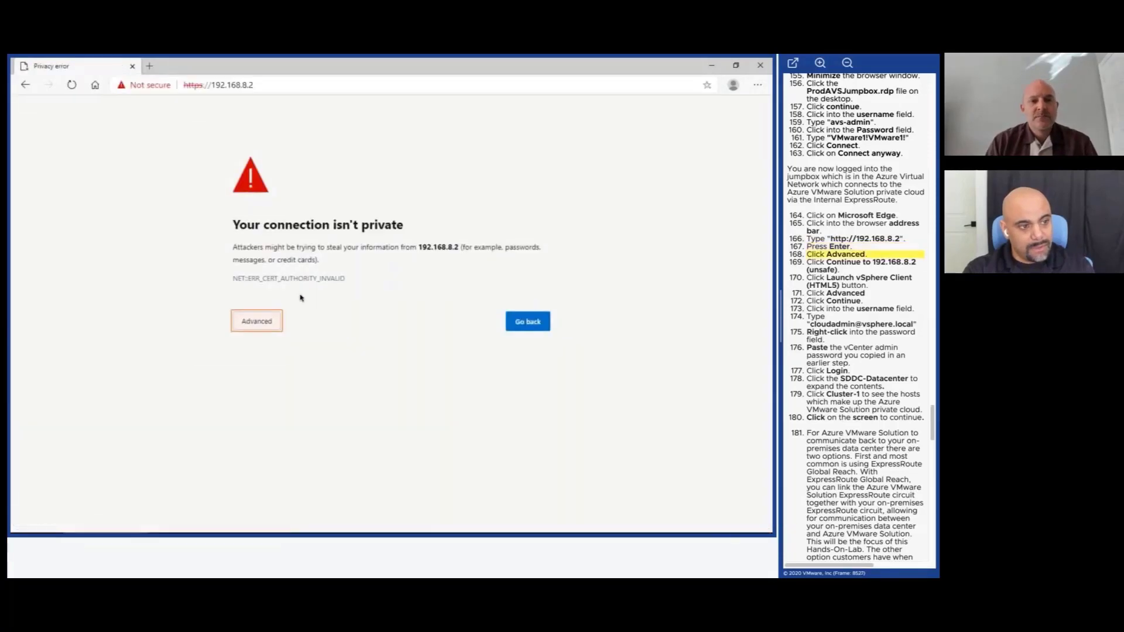
Proceed past the certificate warning and launch the HTML5 vSphere Client.
left_click(257, 321)
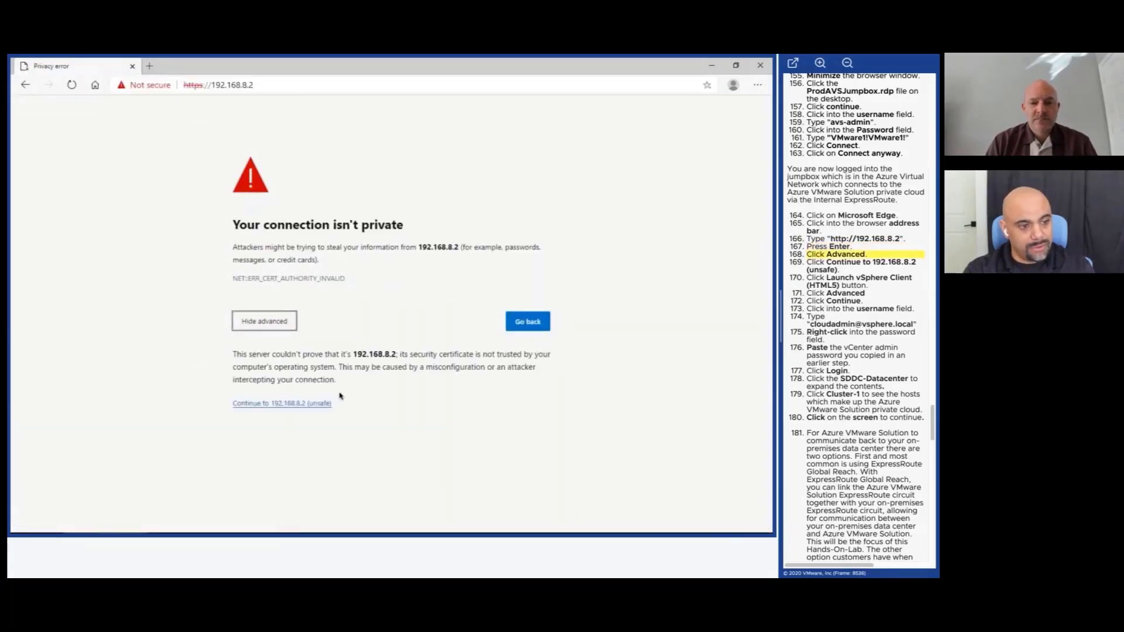
left_click(312, 410)
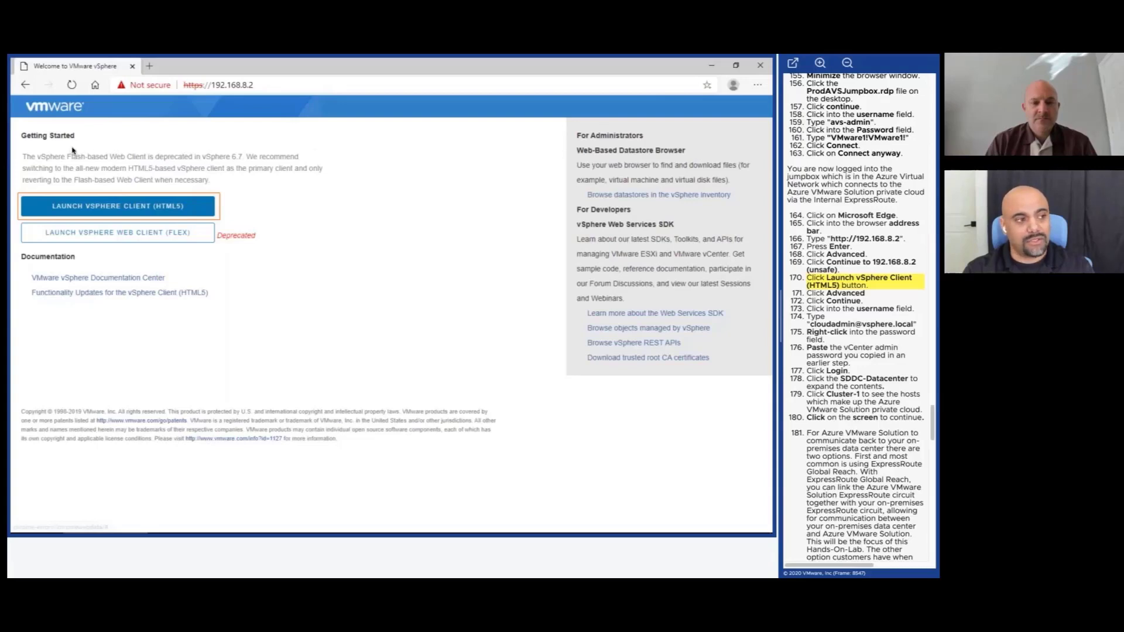
left_click(139, 209)
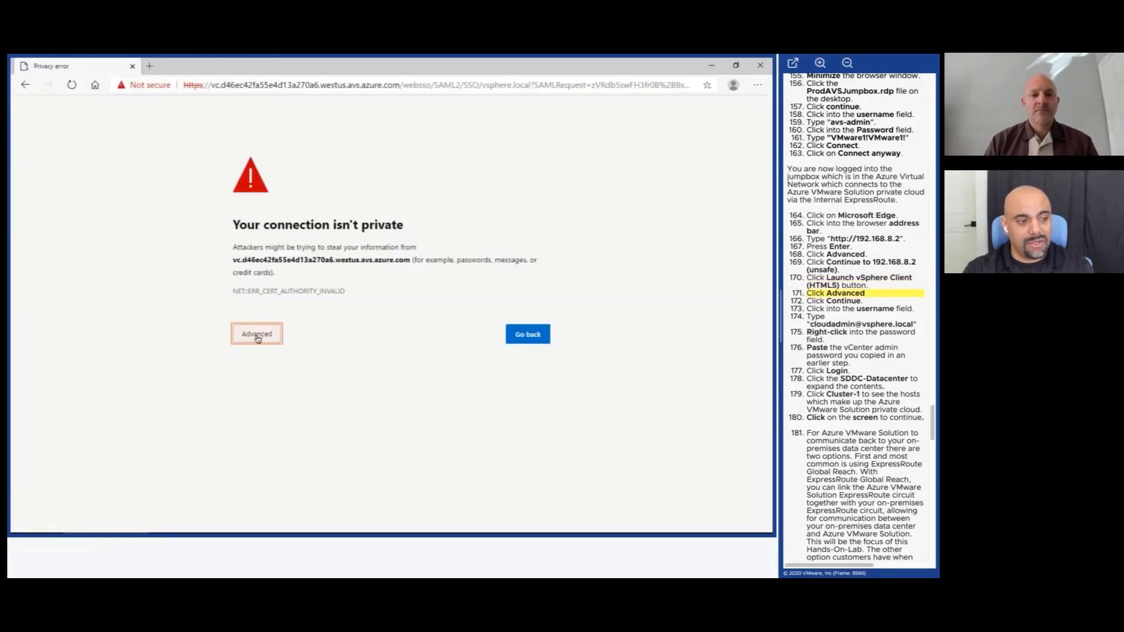
Bypass the certificate warning and sign in to vSphere as the cloud admin with the pasted password.
left_click(258, 336)
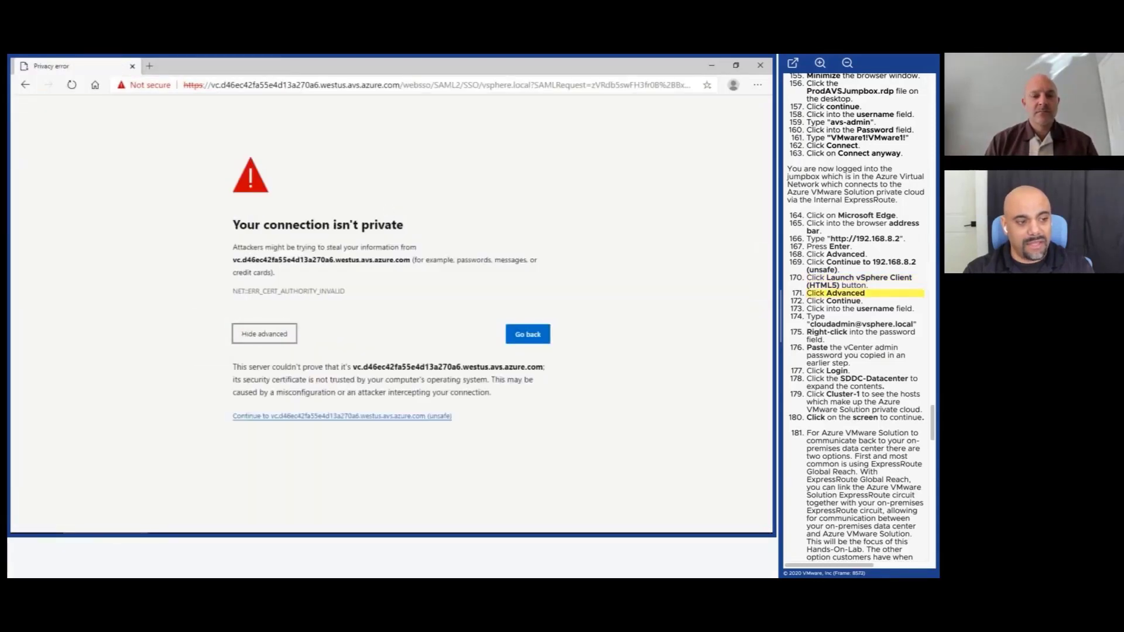
left_click(323, 417)
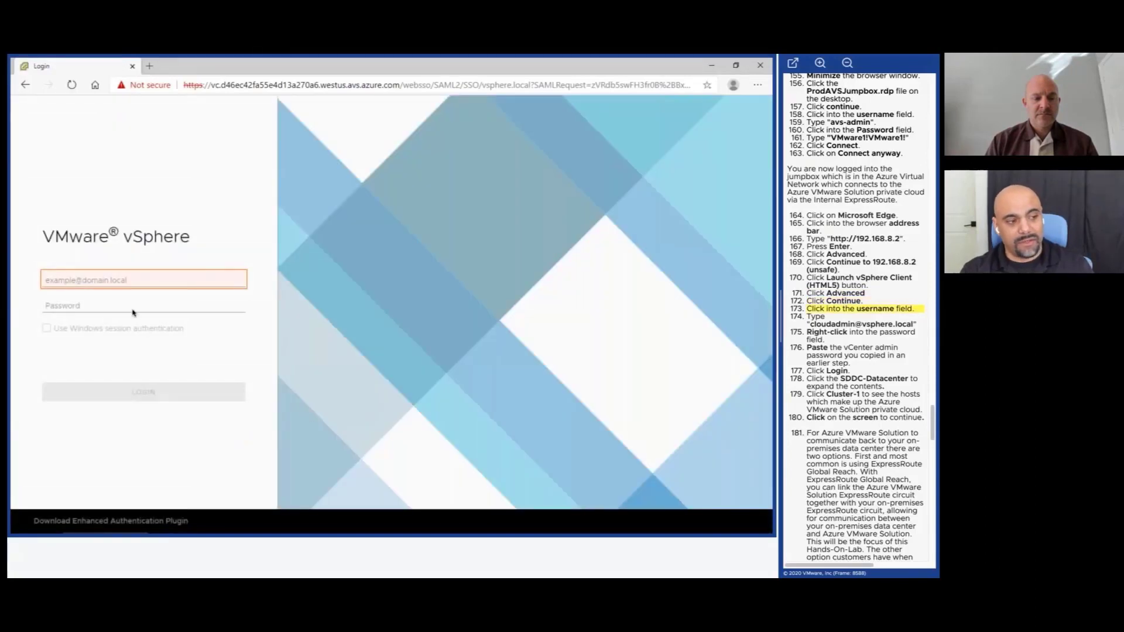
left_click(156, 280)
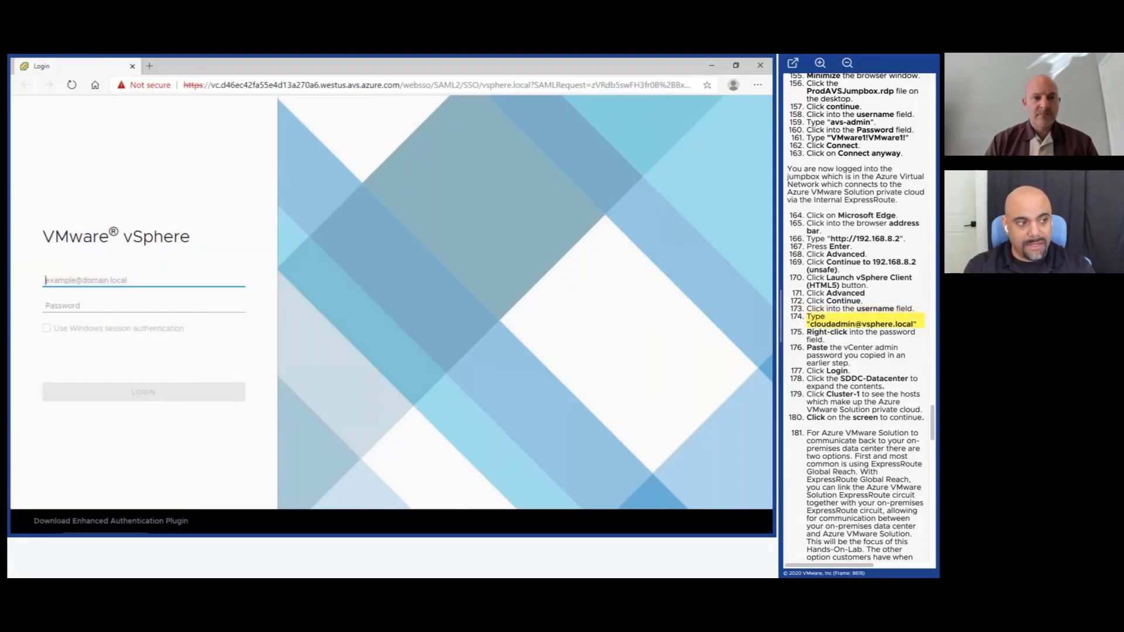
type("clou")
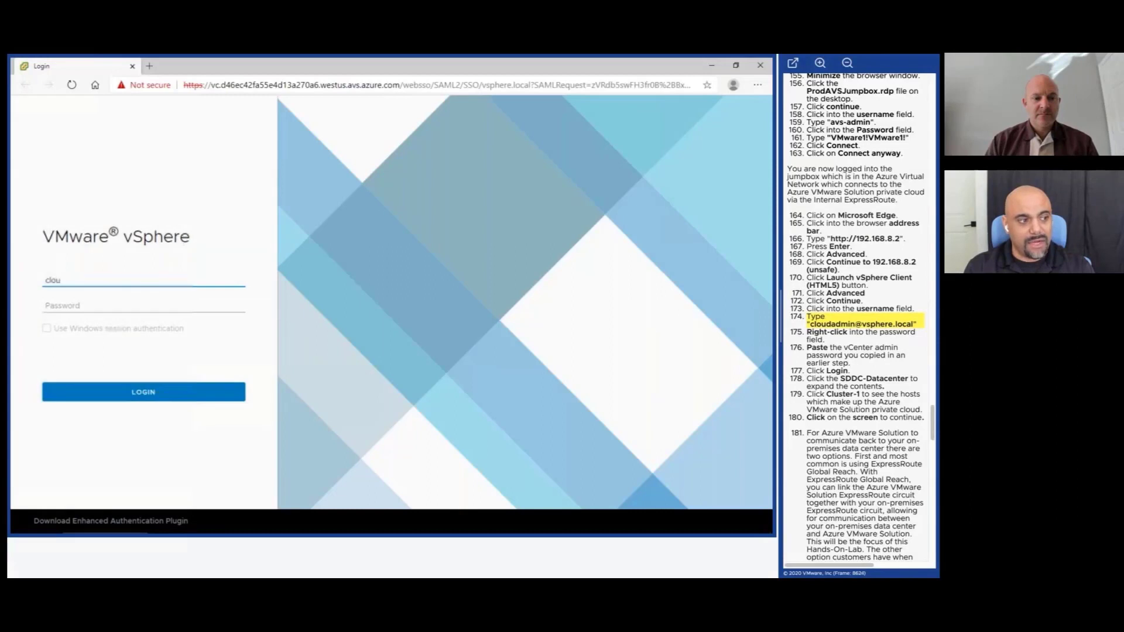
type("dadmin@v")
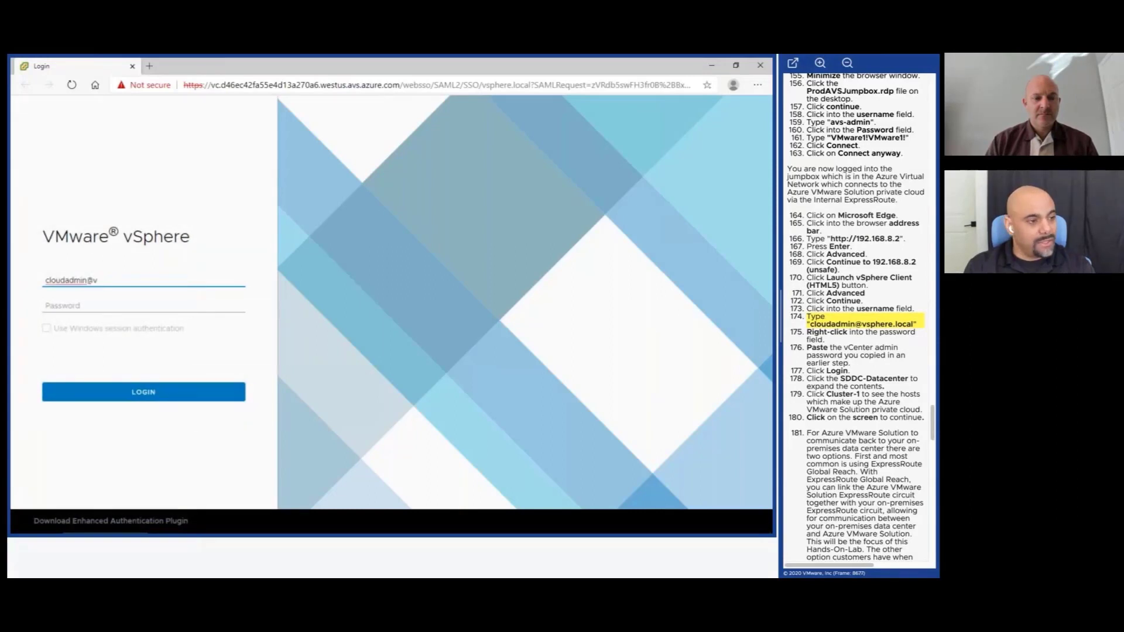
type("sphere.local")
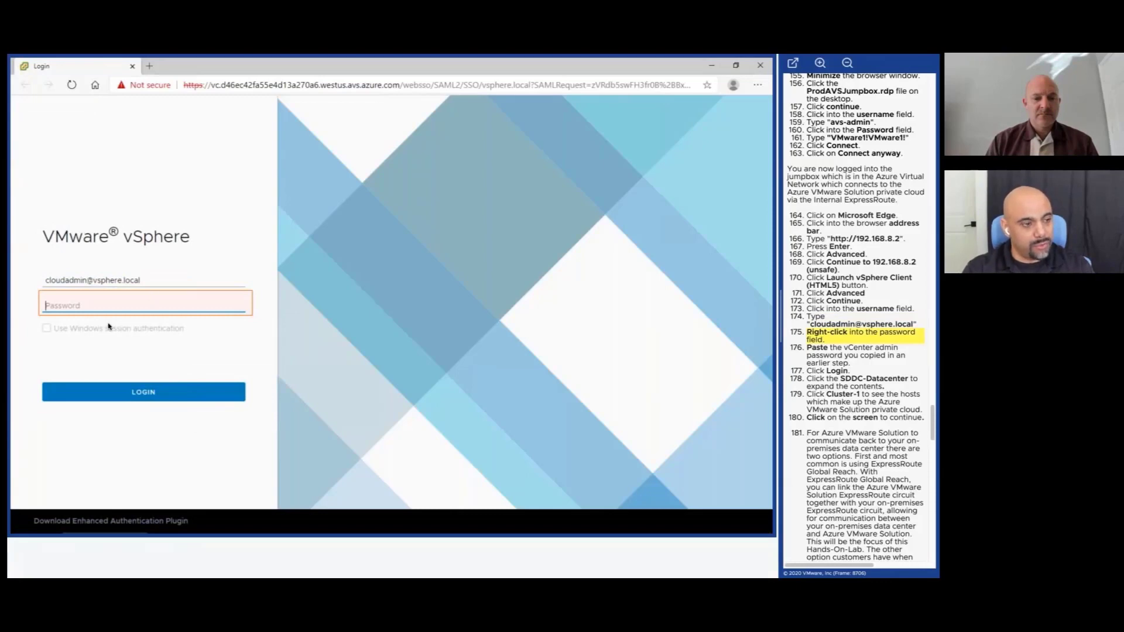
right_click(117, 305)
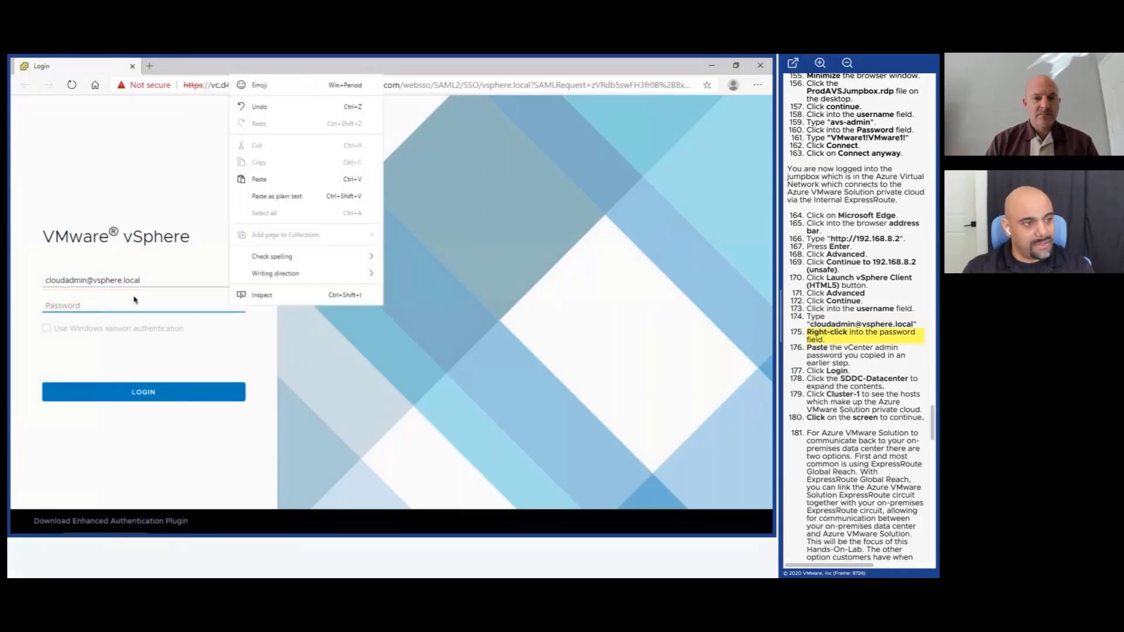
left_click(255, 180)
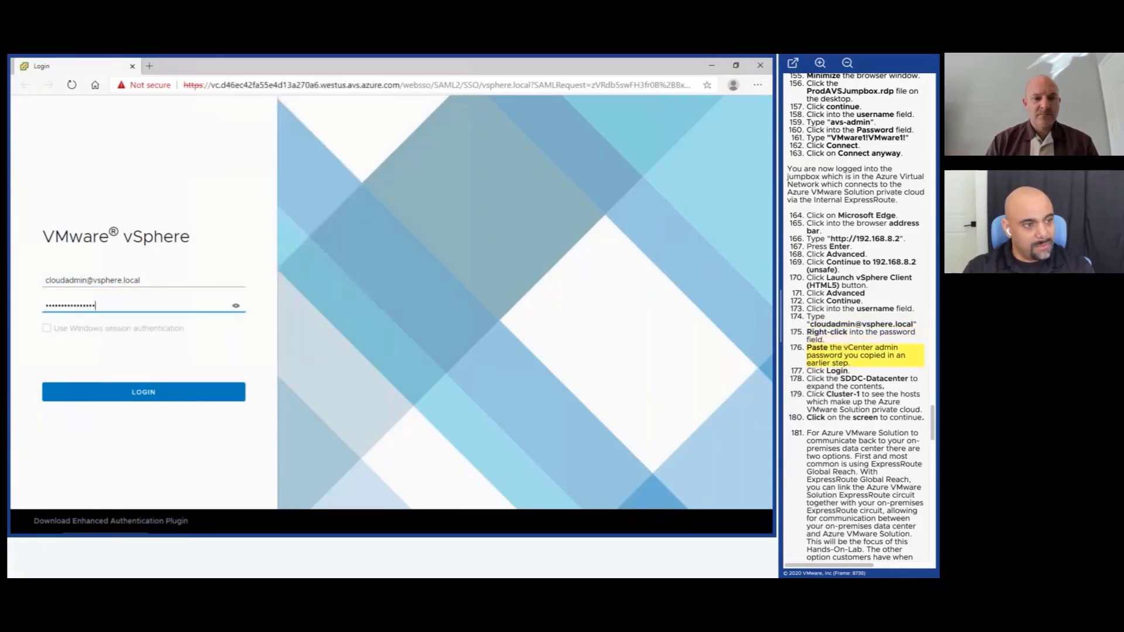
left_click(161, 394)
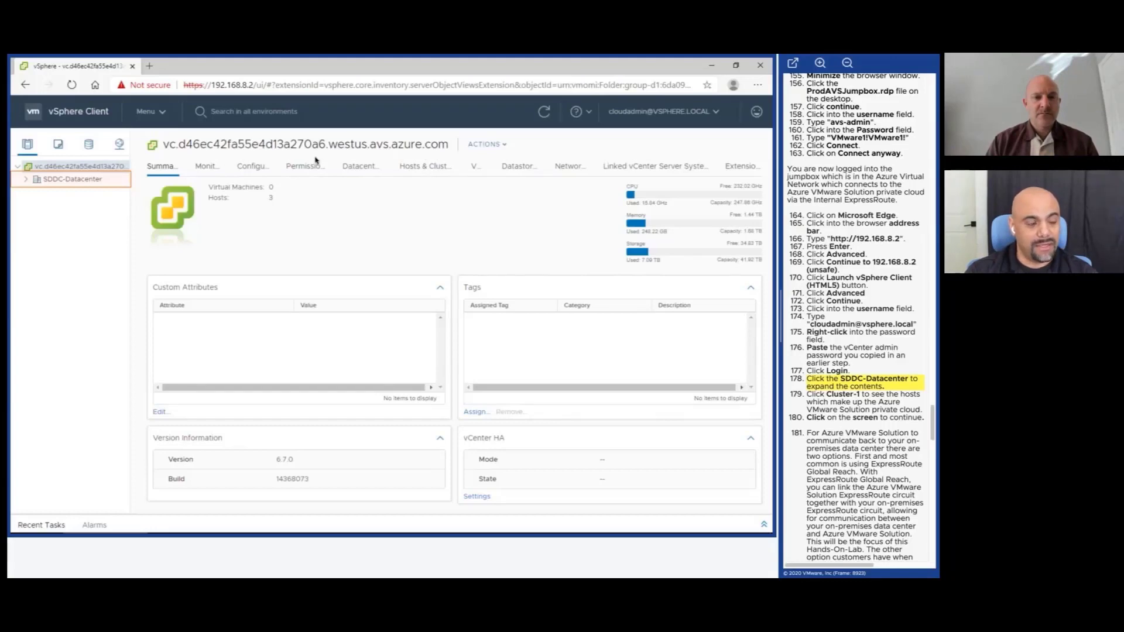
Expand SDDC-Datacenter and then Cluster-1 in the inventory tree to list its three hosts.
left_click(25, 184)
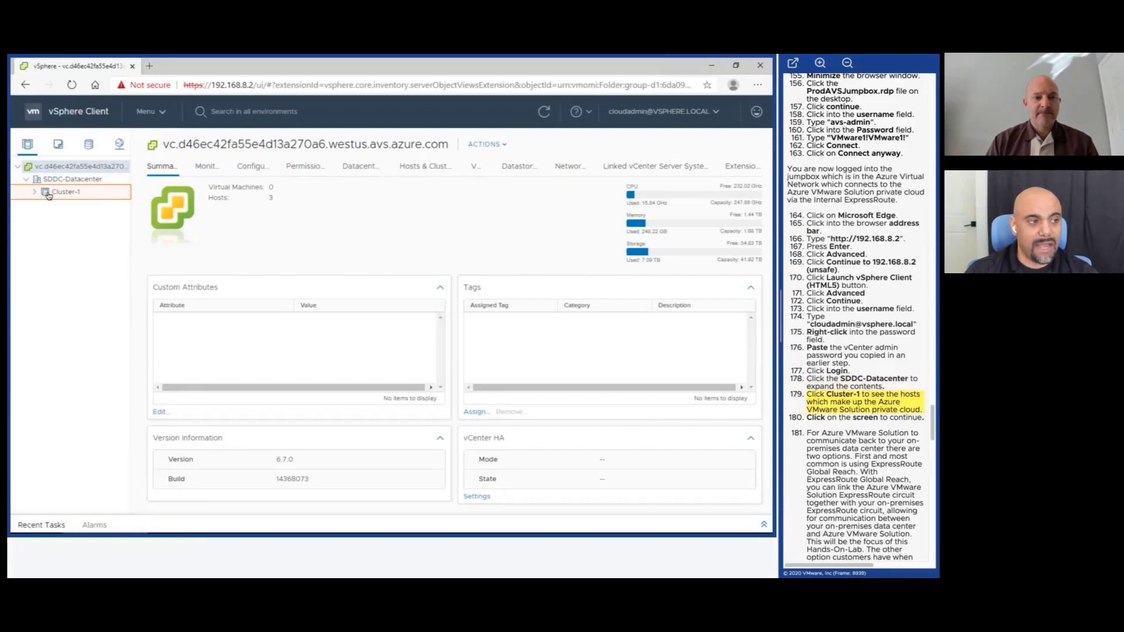
left_click(37, 193)
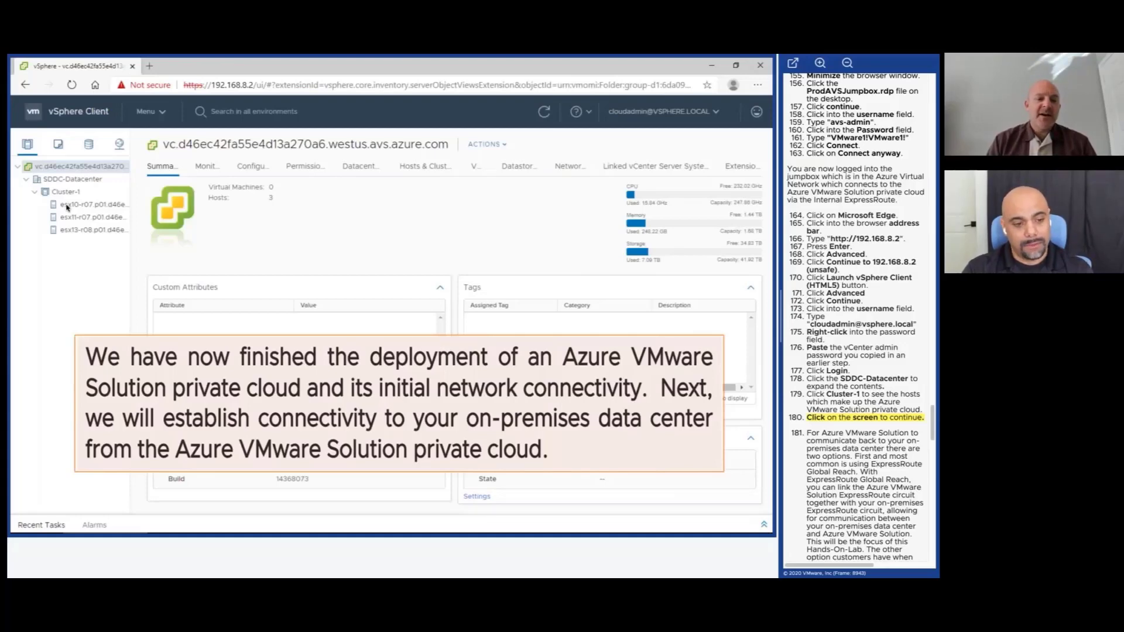
Advance the lab through the Global Reach overview to the Prod_AVS_Private_Cloud Identity page.
left_click(346, 399)
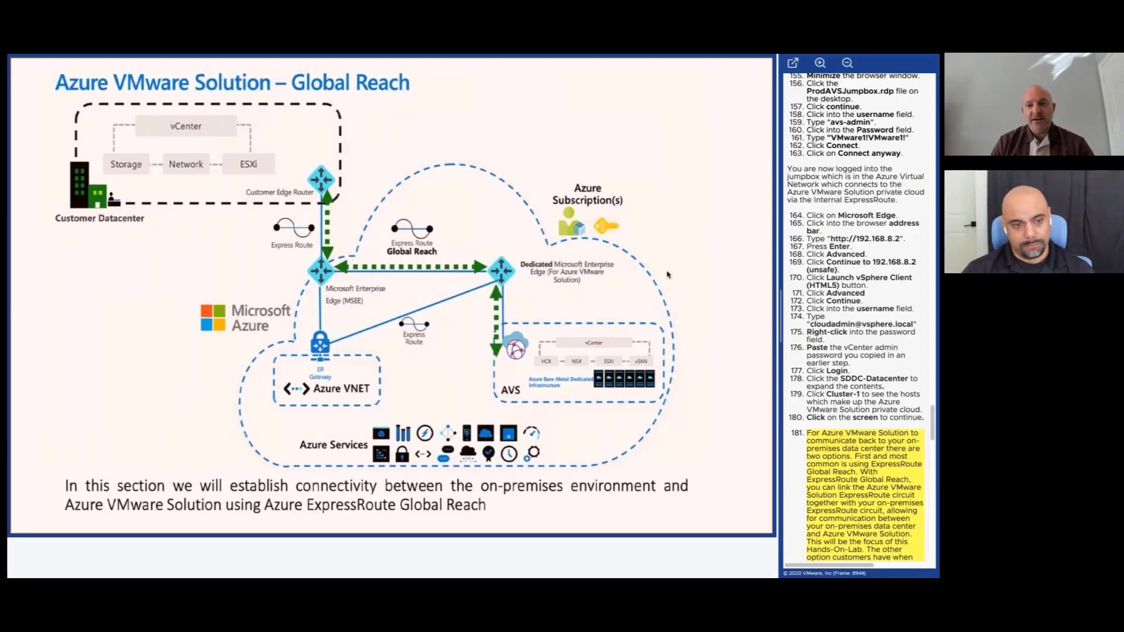
left_click(681, 291)
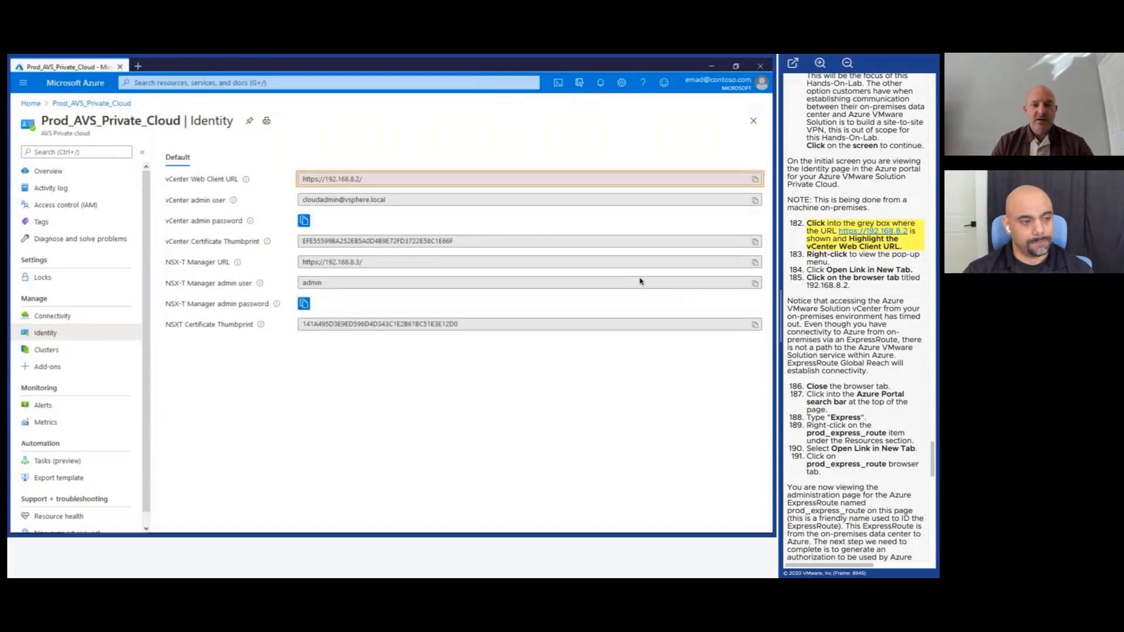
left_click(365, 182)
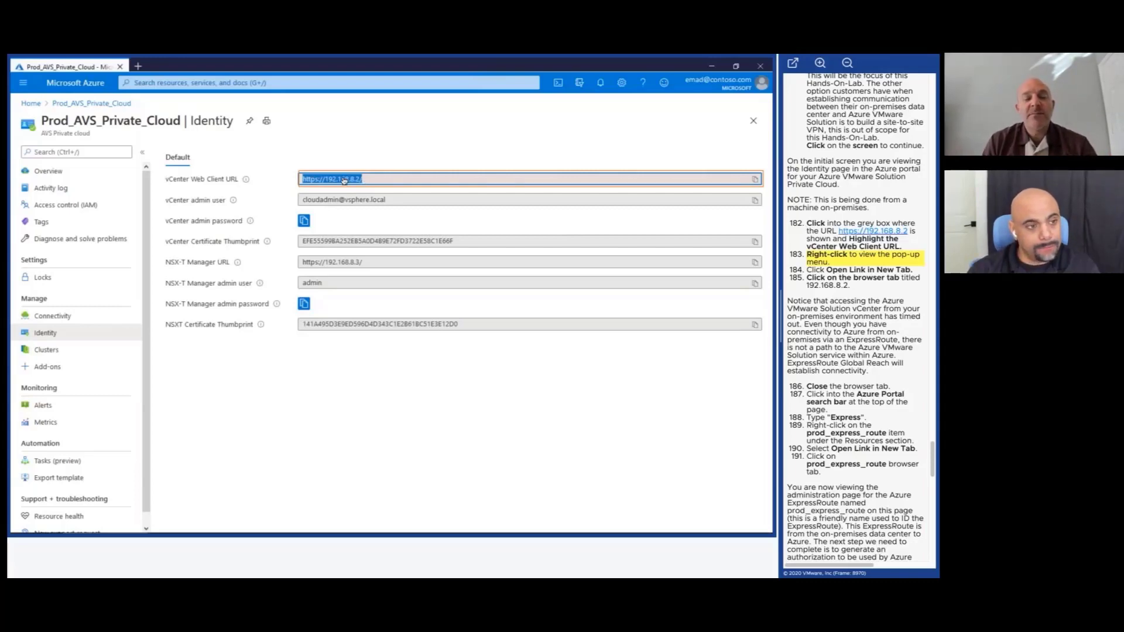
right_click(345, 180)
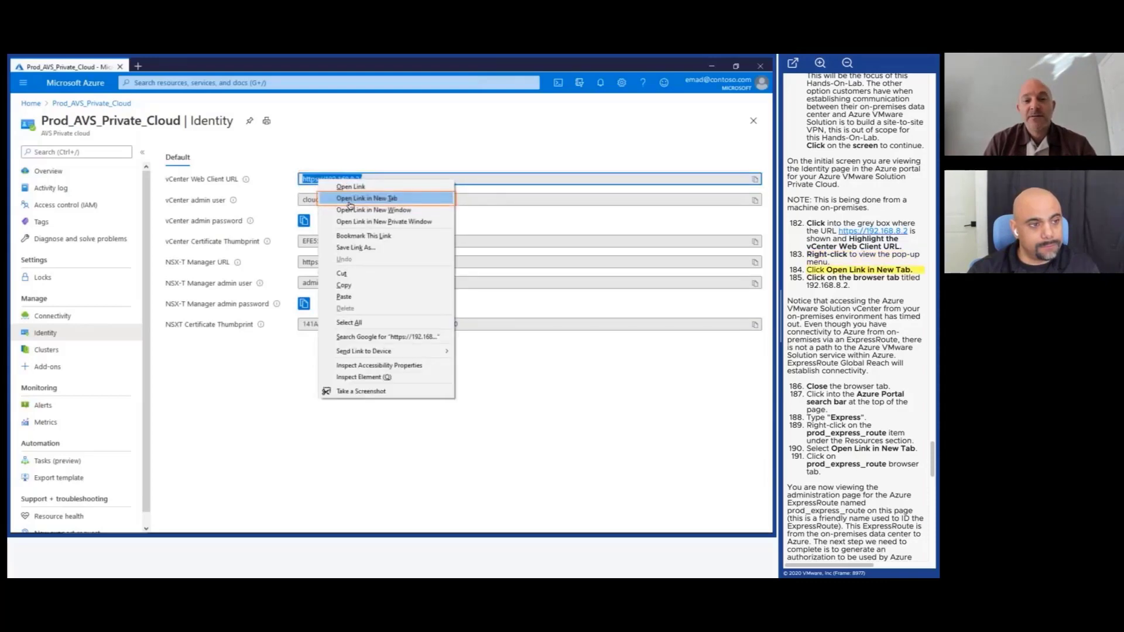
left_click(367, 198)
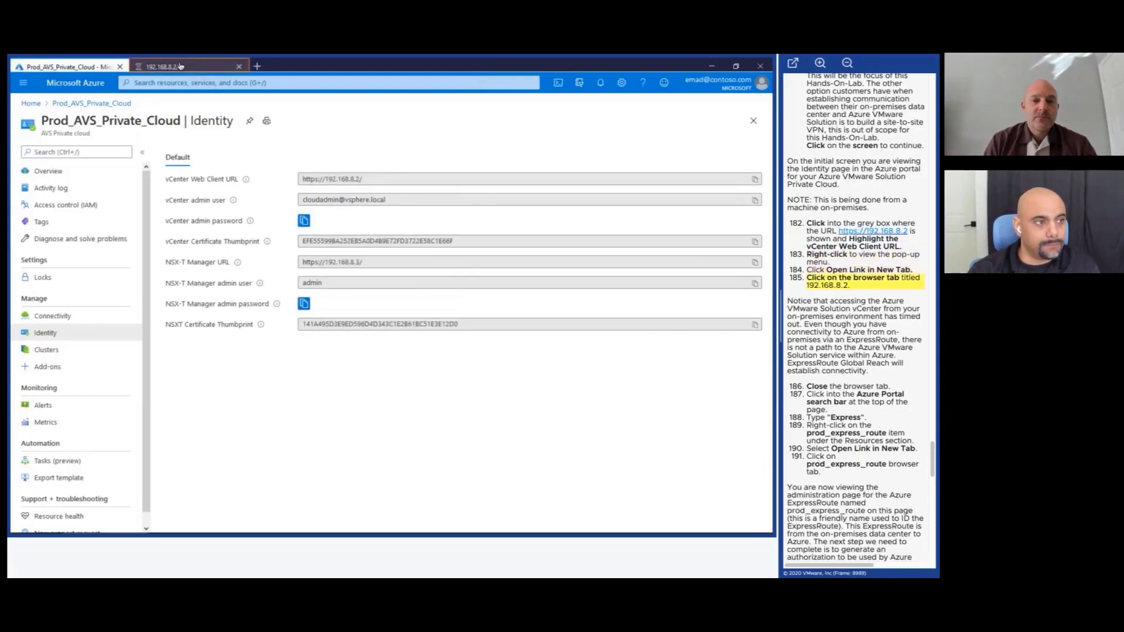
left_click(193, 68)
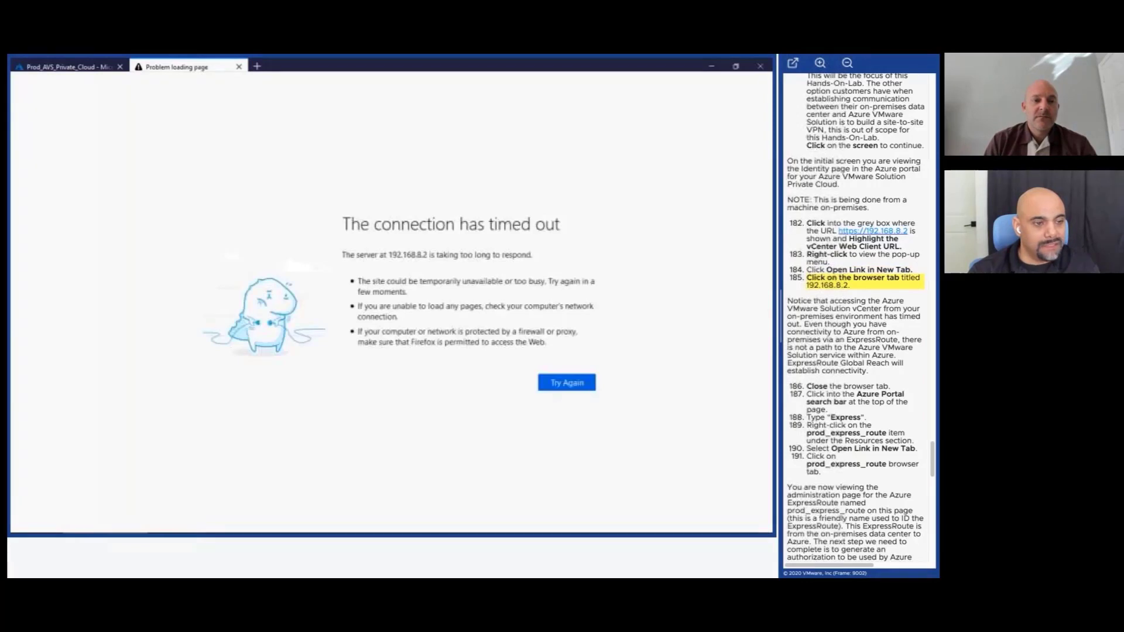
left_click(179, 66)
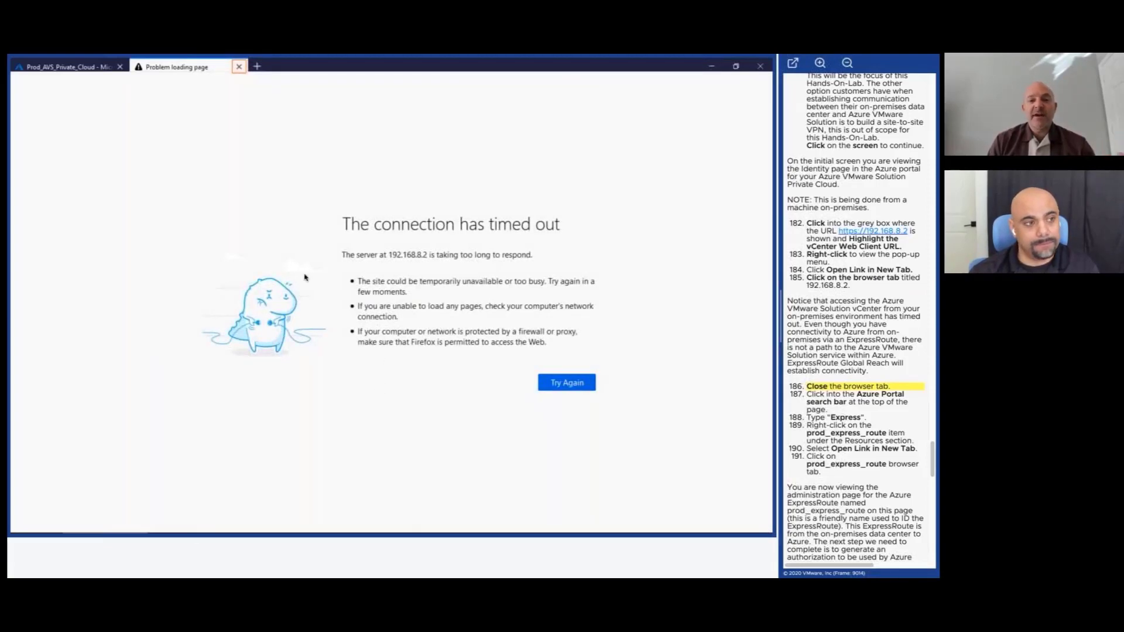
left_click(237, 67)
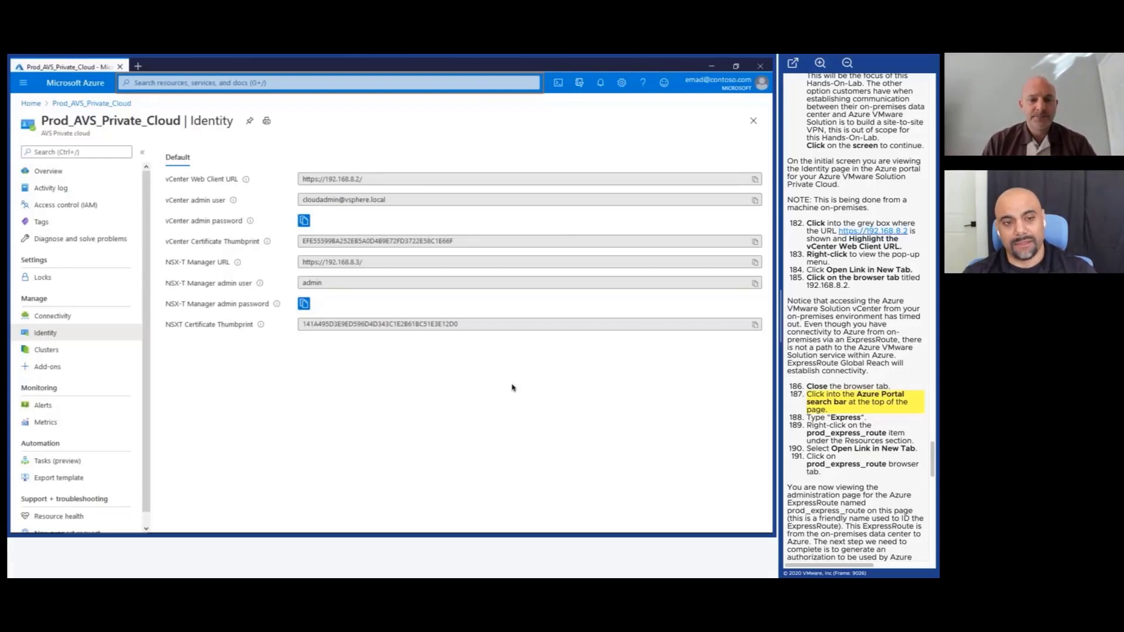
Search 'Express' and open the prod_express_route circuit in a new browser tab.
left_click(280, 85)
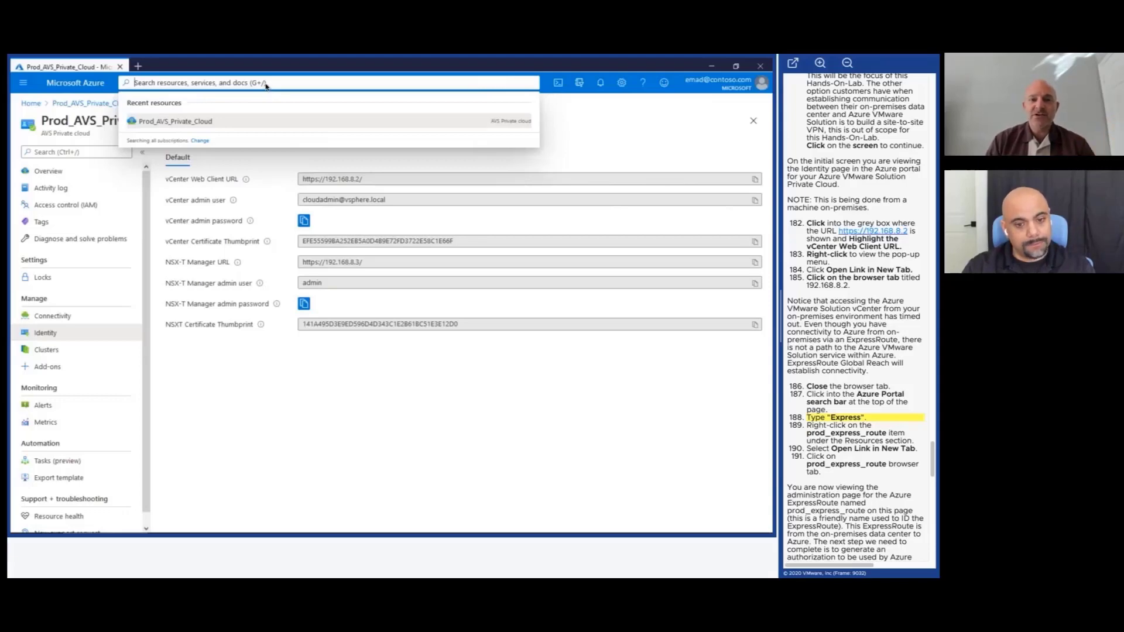
type("Ex")
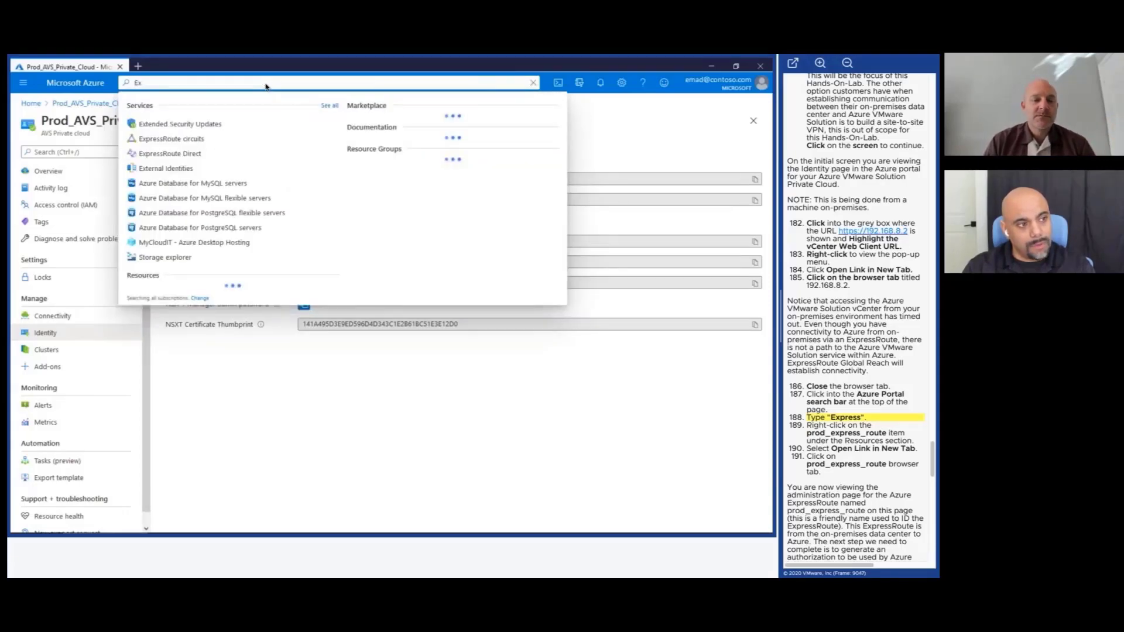
type("pres")
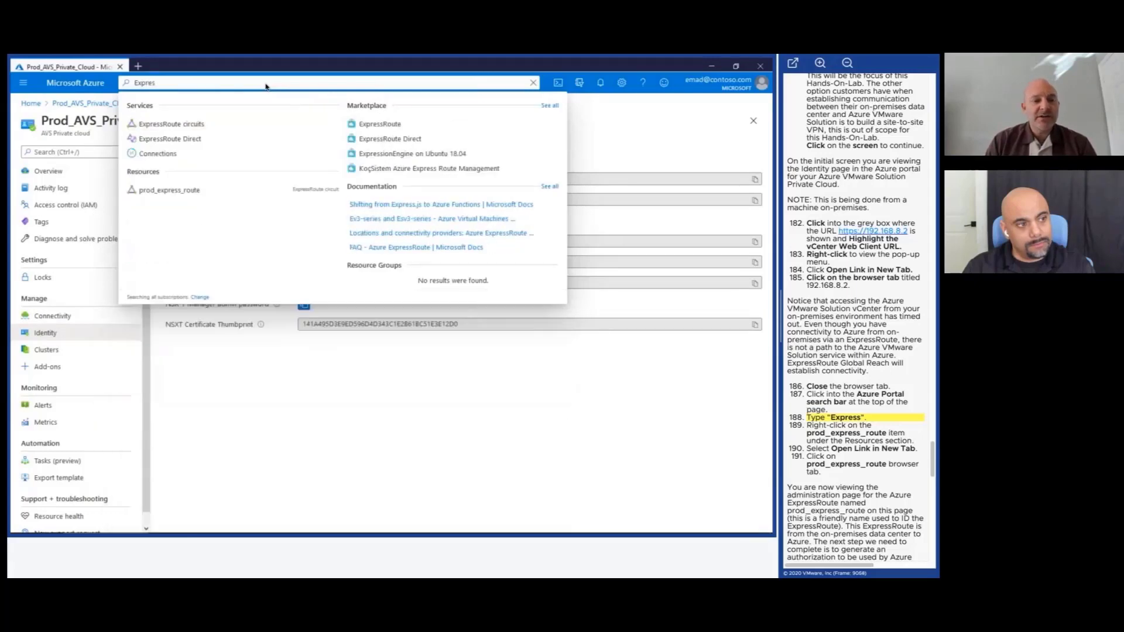
type("s")
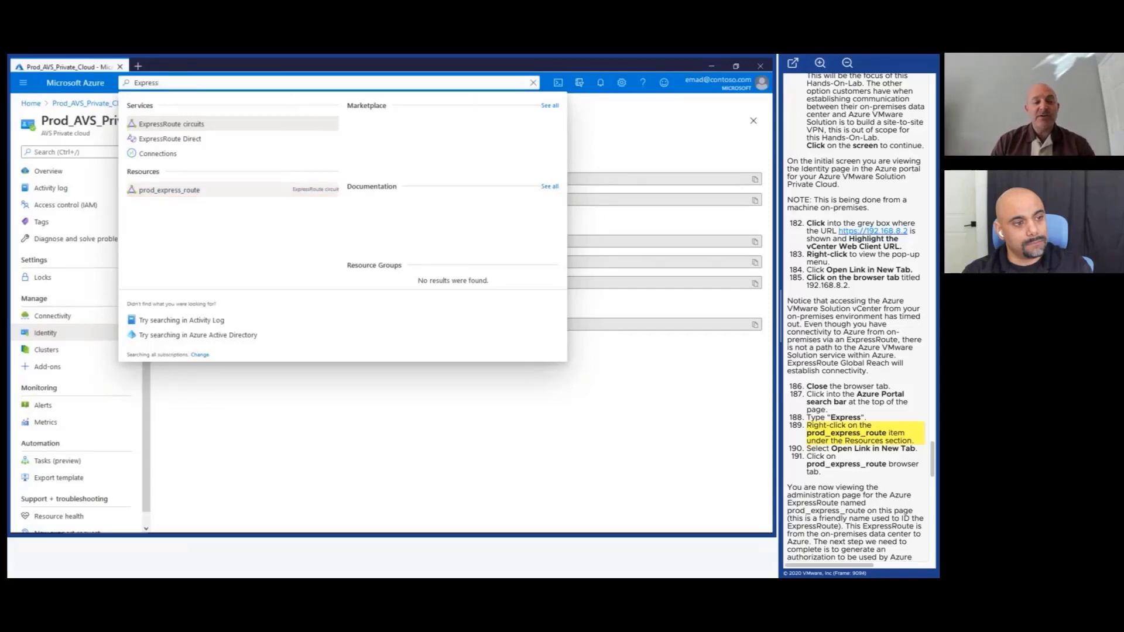
right_click(217, 194)
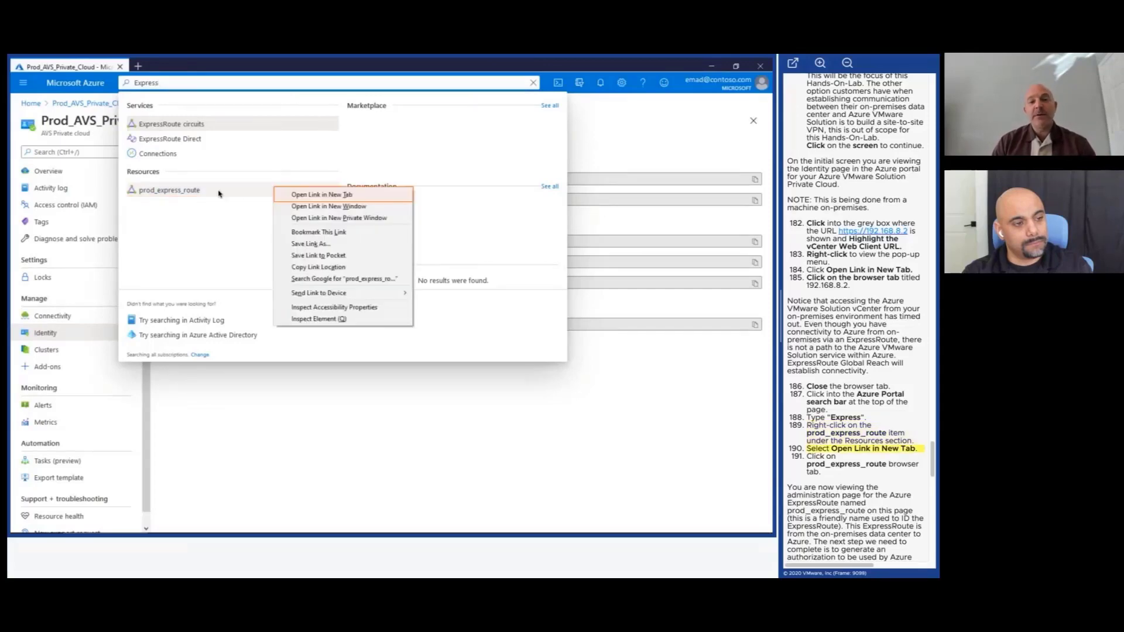
left_click(307, 194)
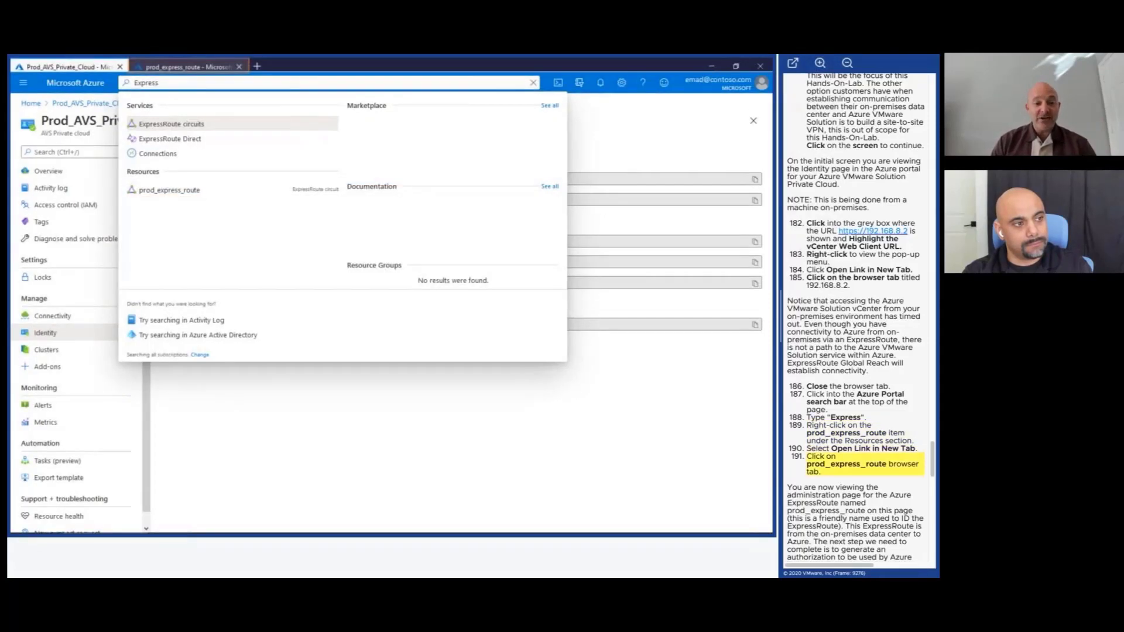
left_click(191, 68)
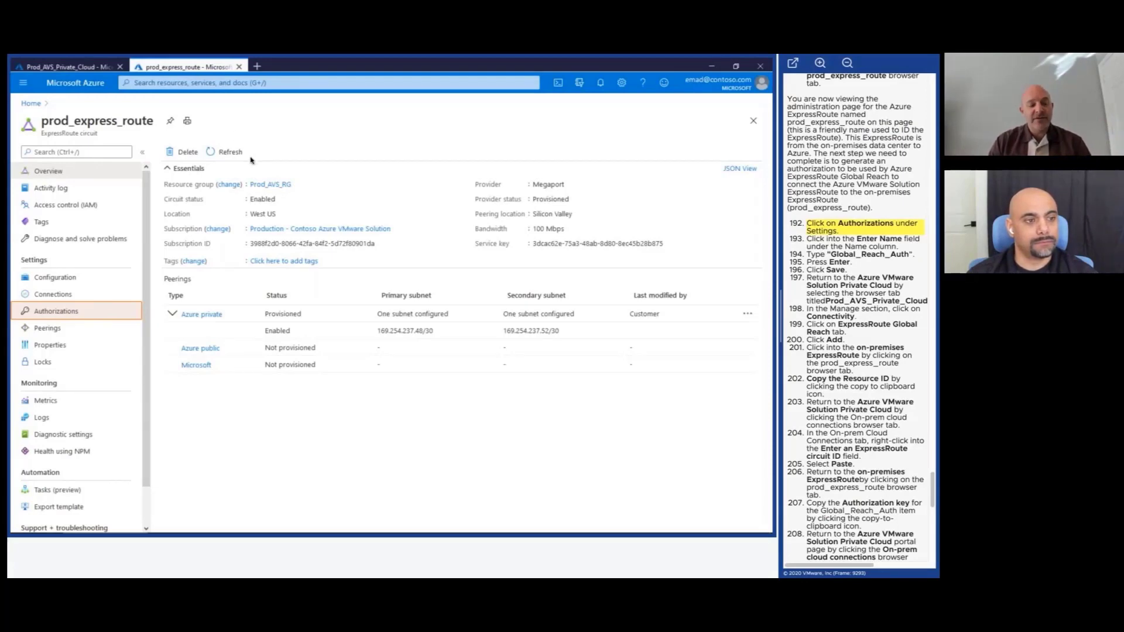
Add and save a Global_Reach_Auth authorization on the prod_express_route circuit.
left_click(104, 316)
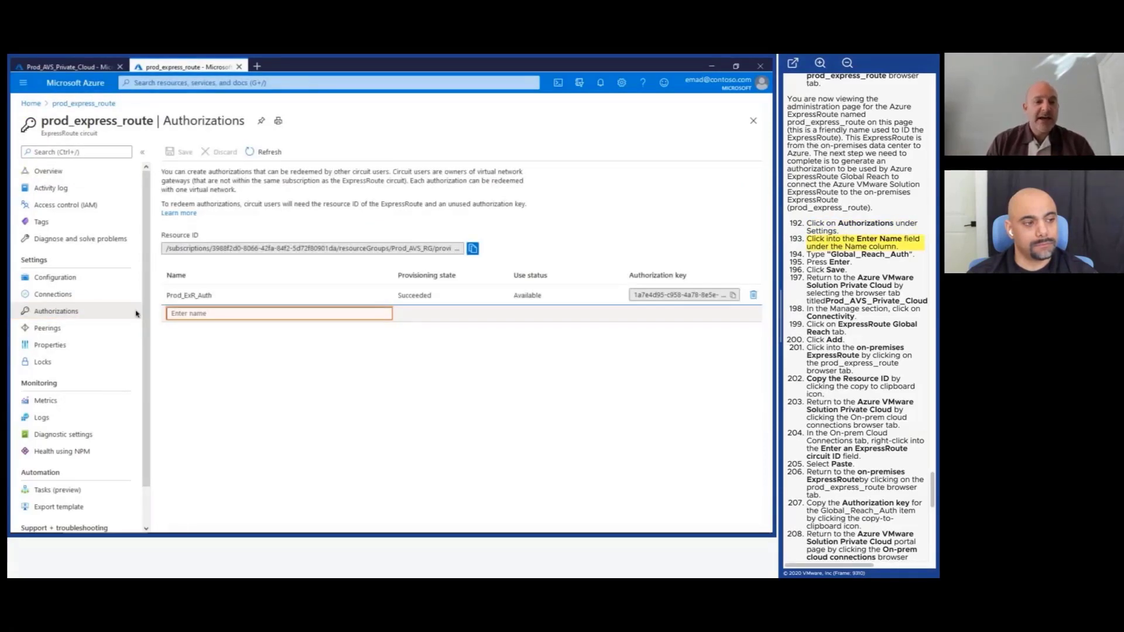
left_click(178, 314)
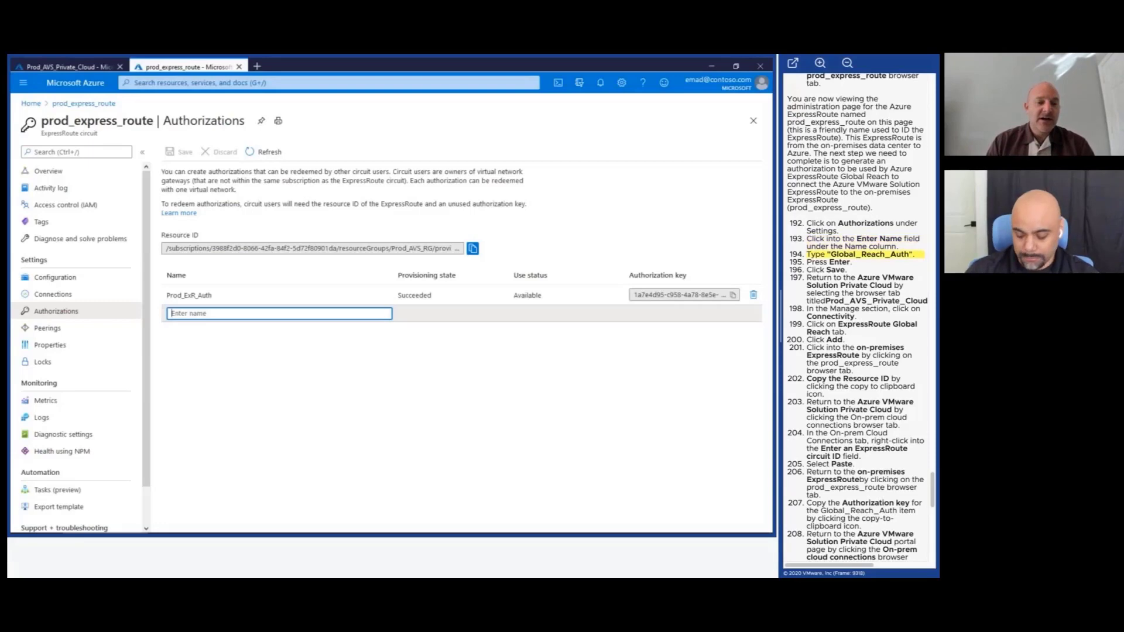
type("G")
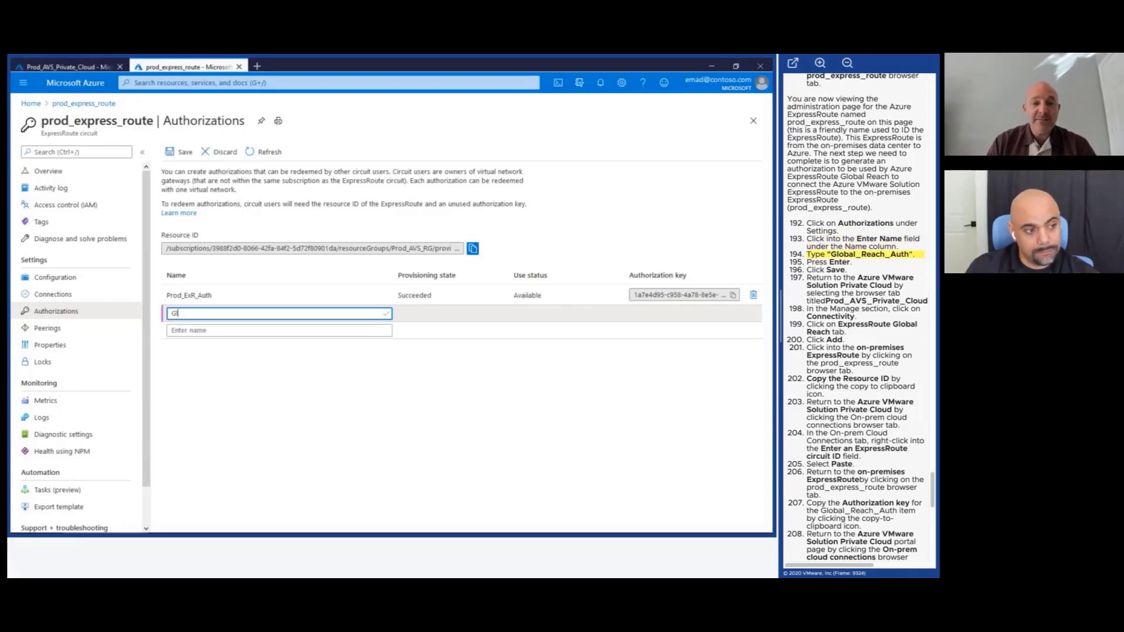
type("lobal_R")
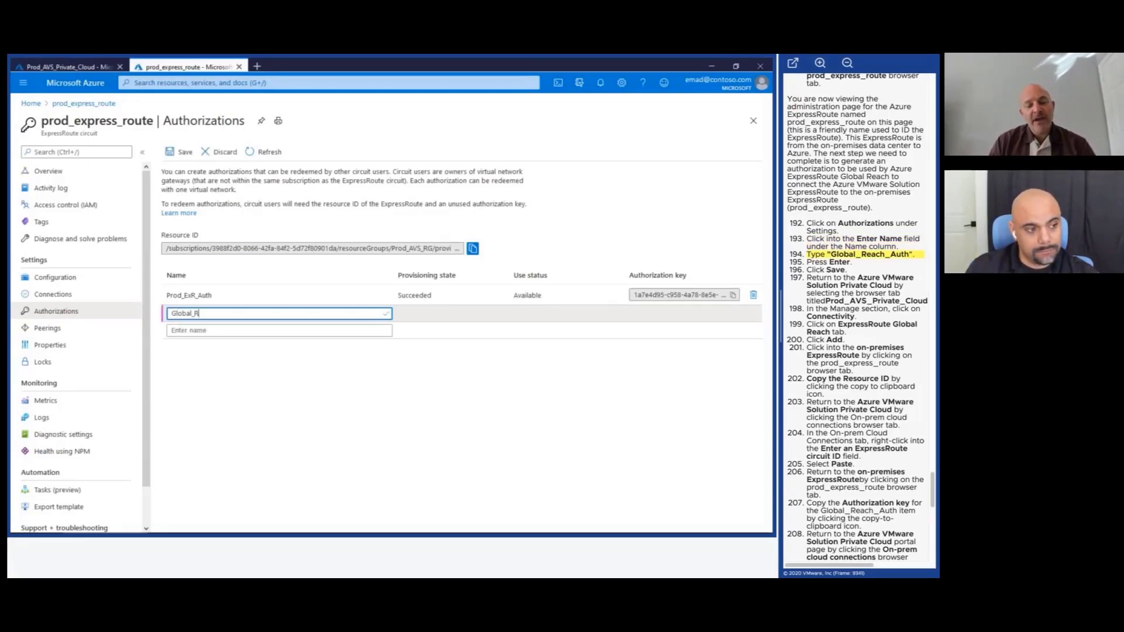
type("each_A")
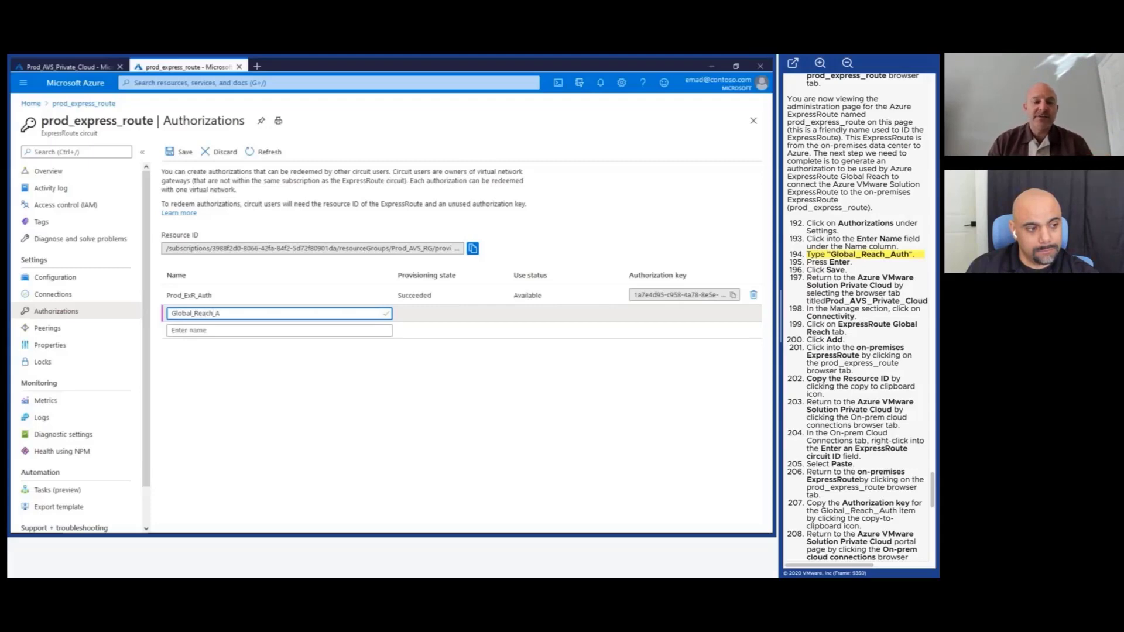
type("uth")
key("Return")
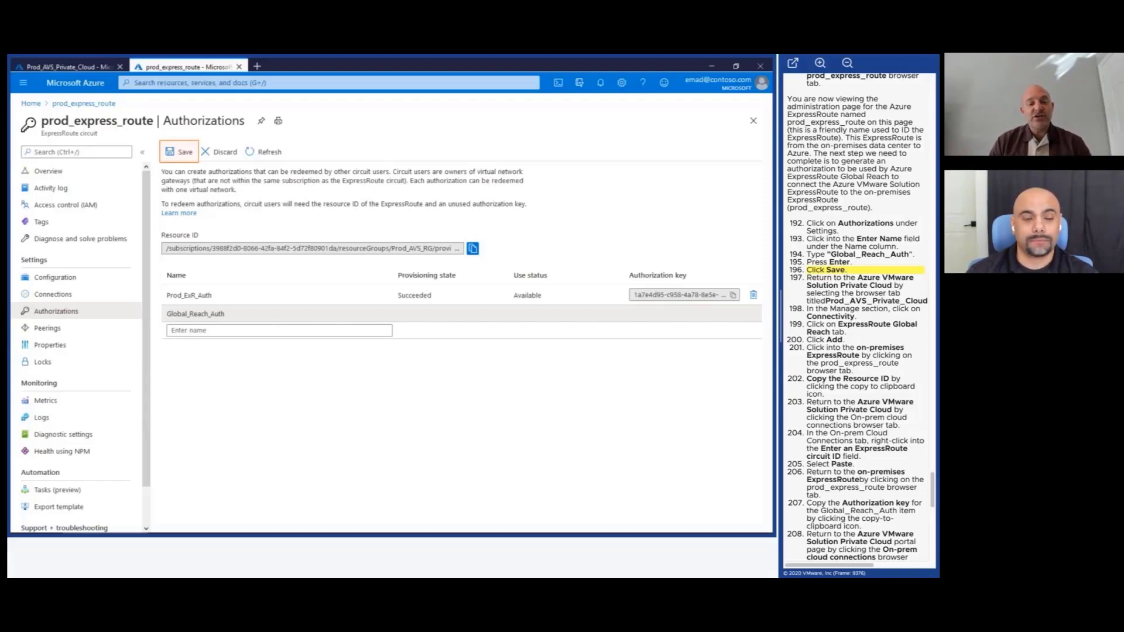
left_click(179, 159)
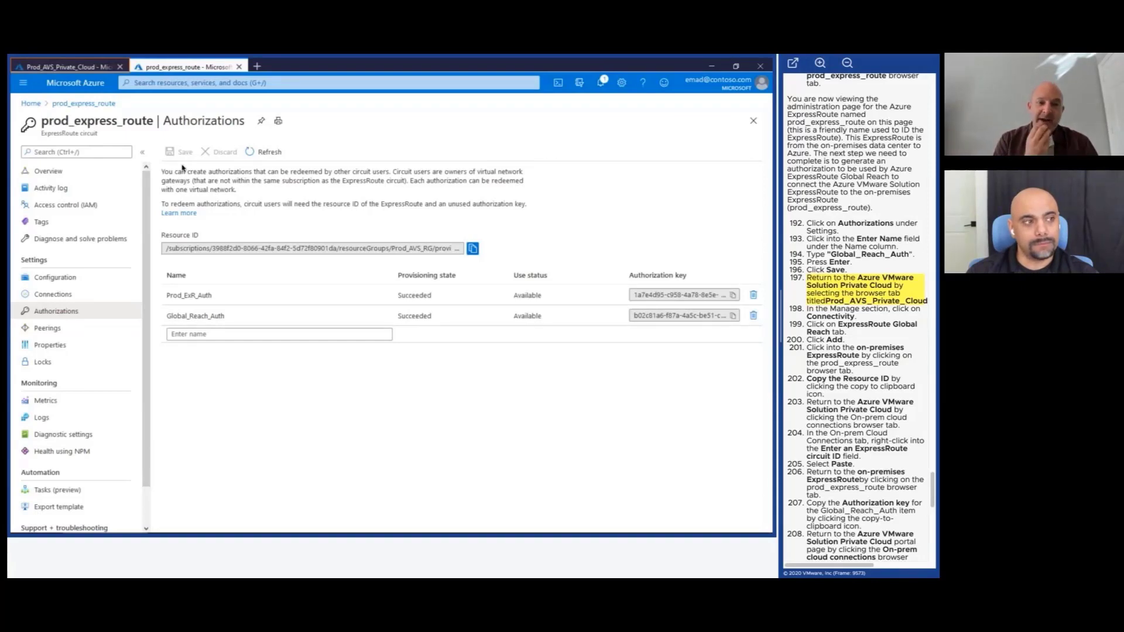
Return to the Prod_AVS_Private_Cloud tab and open its Connectivity settings.
left_click(92, 69)
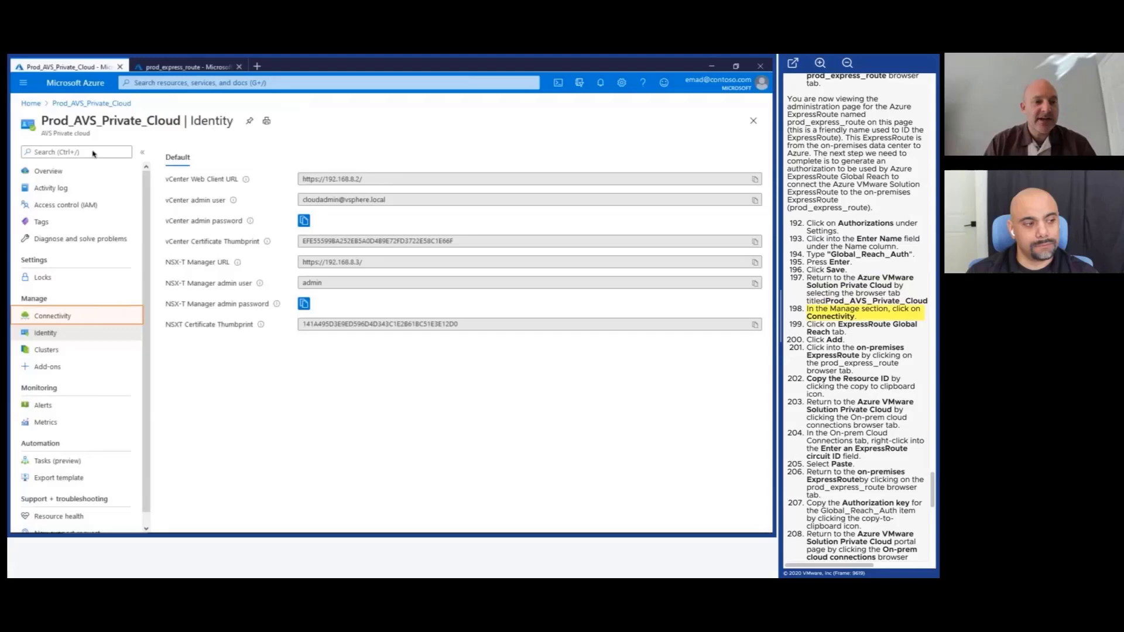
left_click(65, 316)
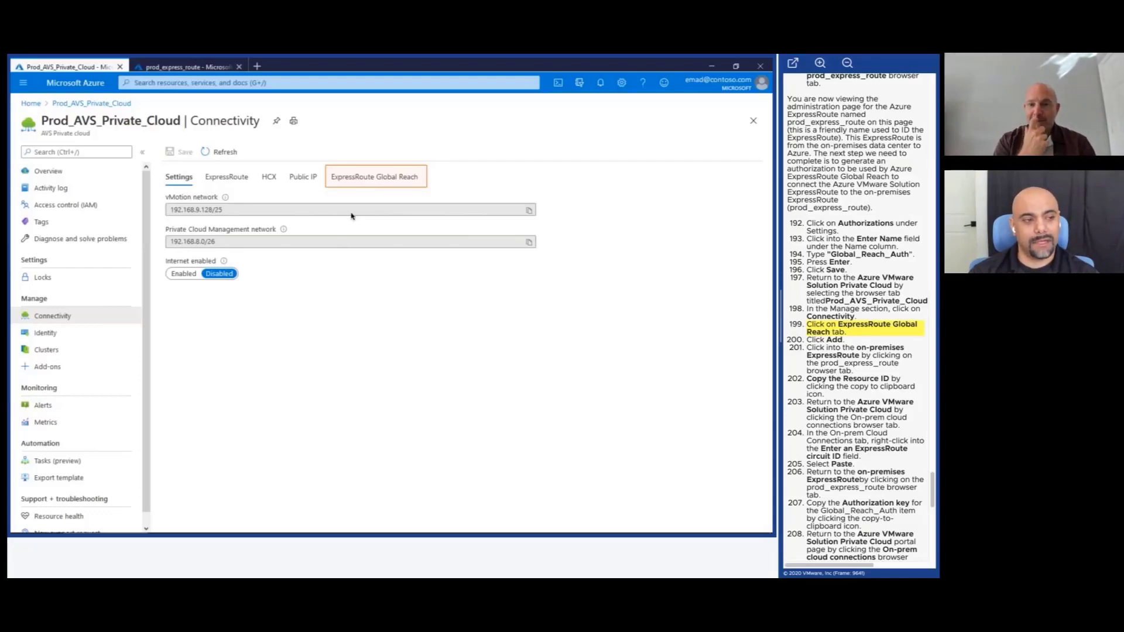
Start a Global Reach on-prem connection and paste the prod_express_route resource ID as circuit ID.
left_click(379, 183)
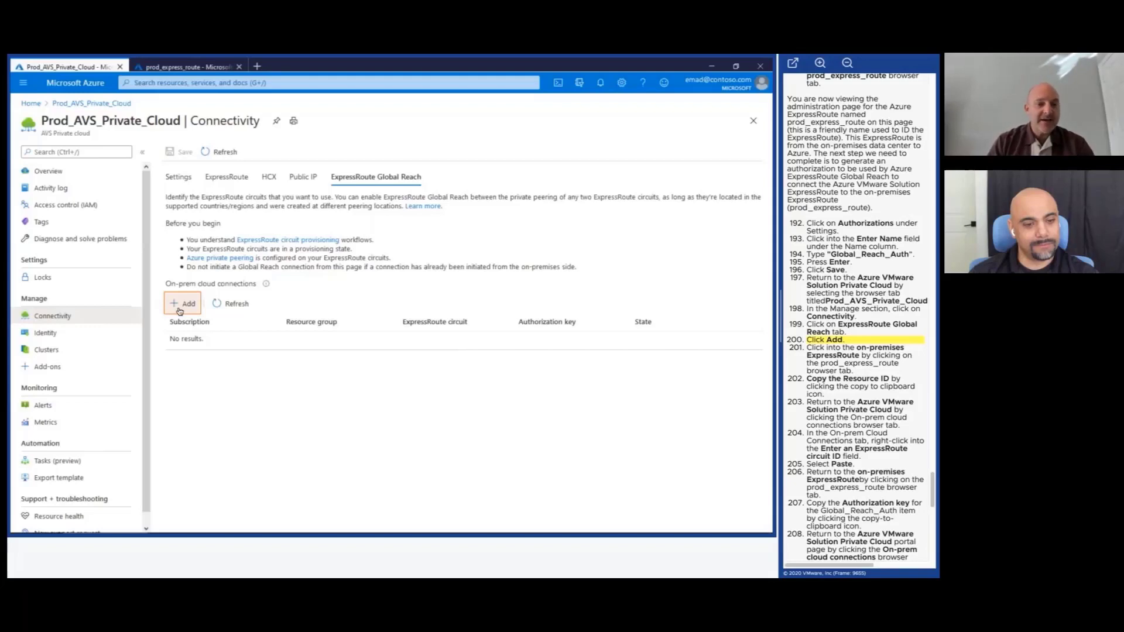
left_click(183, 304)
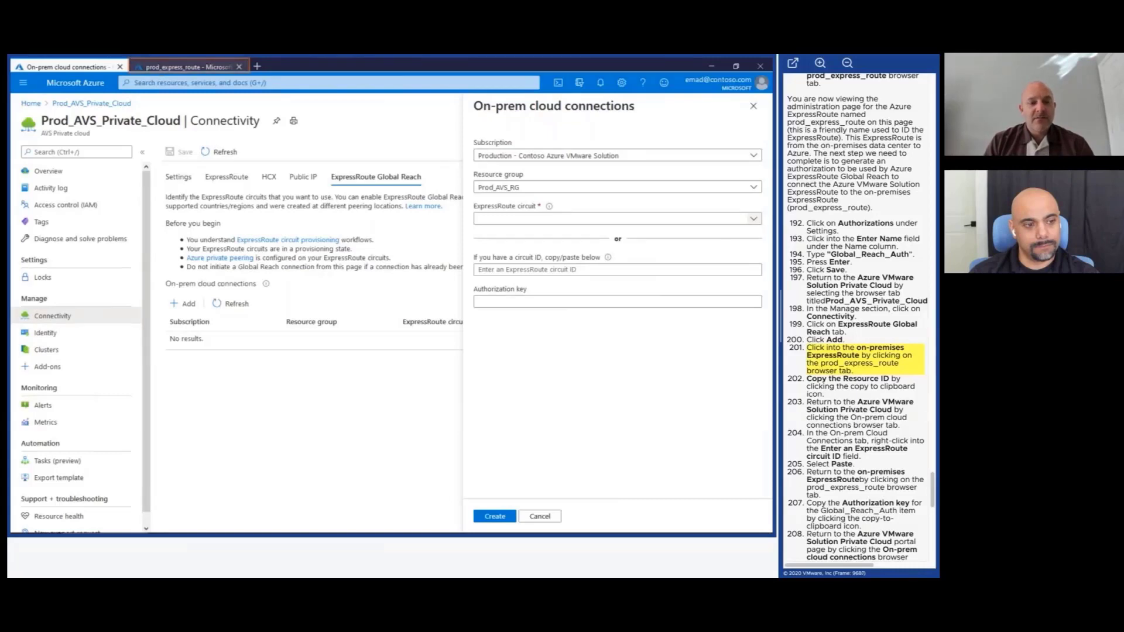
left_click(159, 70)
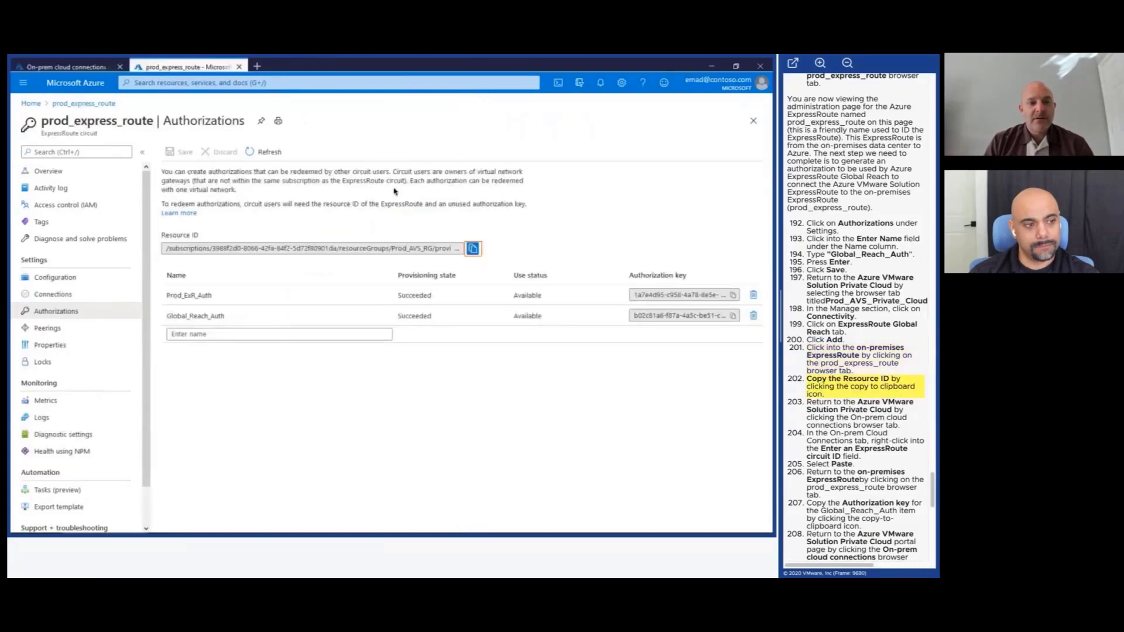
left_click(473, 250)
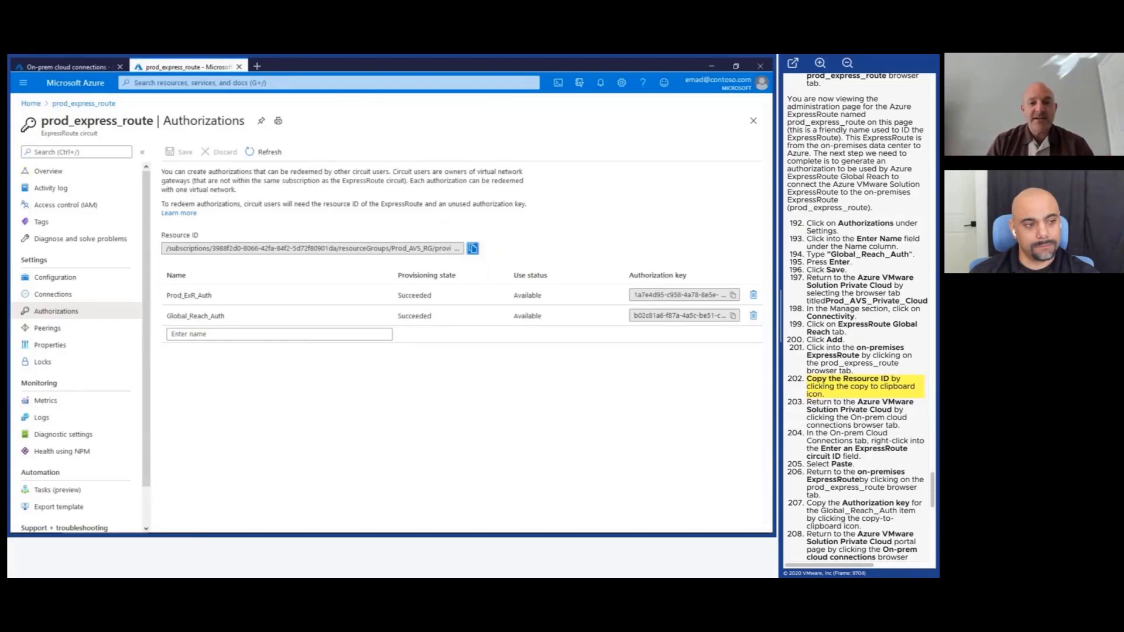
left_click(89, 68)
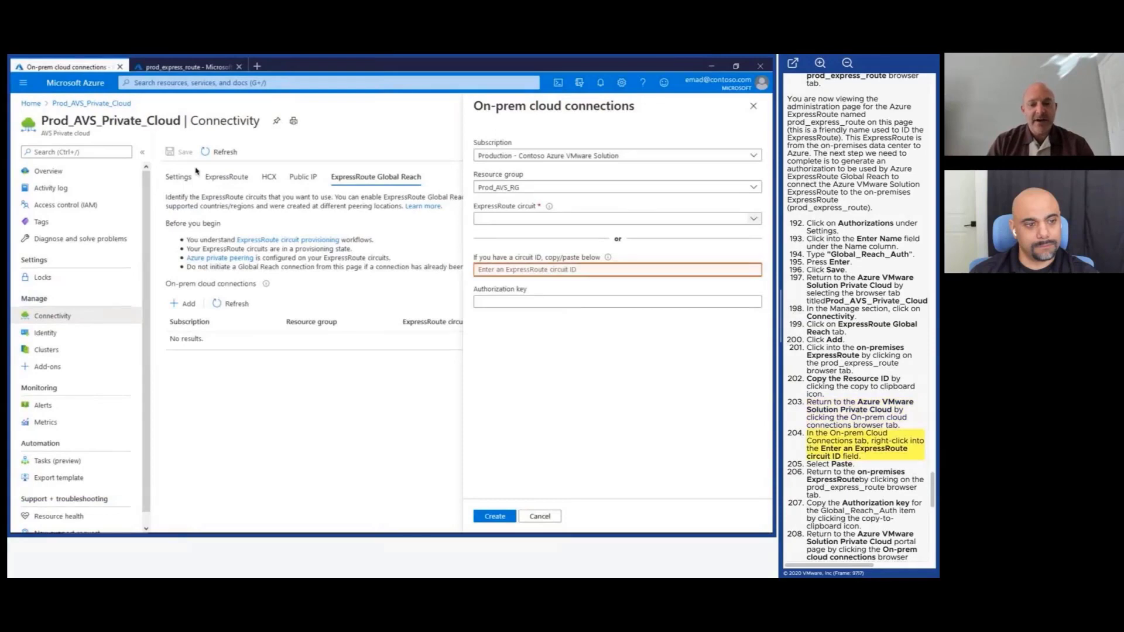
left_click(491, 270)
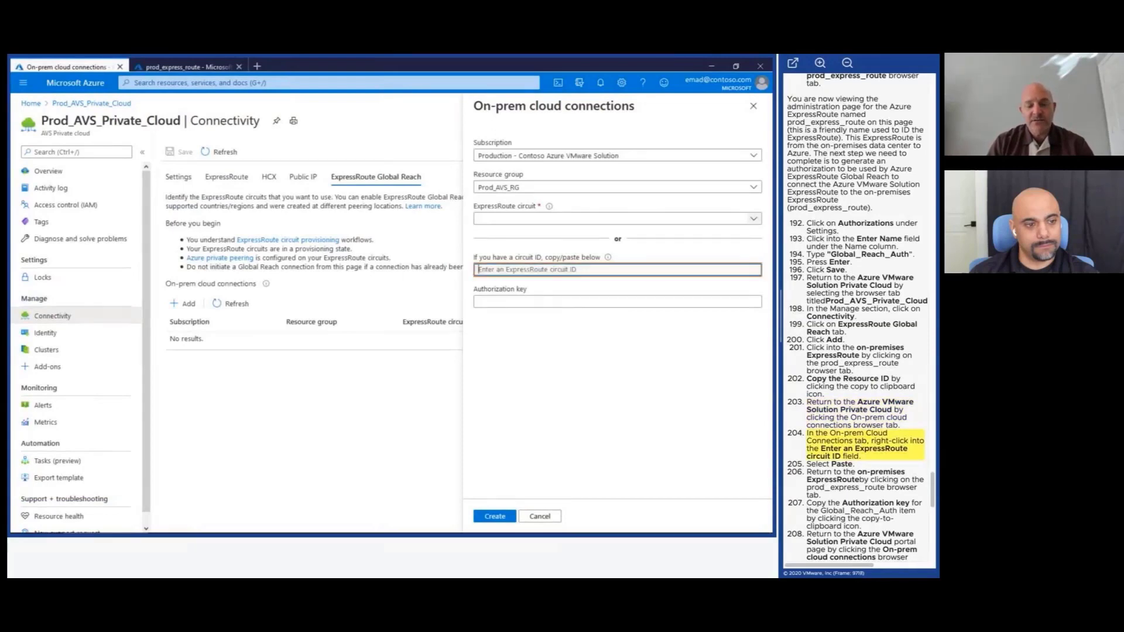
right_click(491, 271)
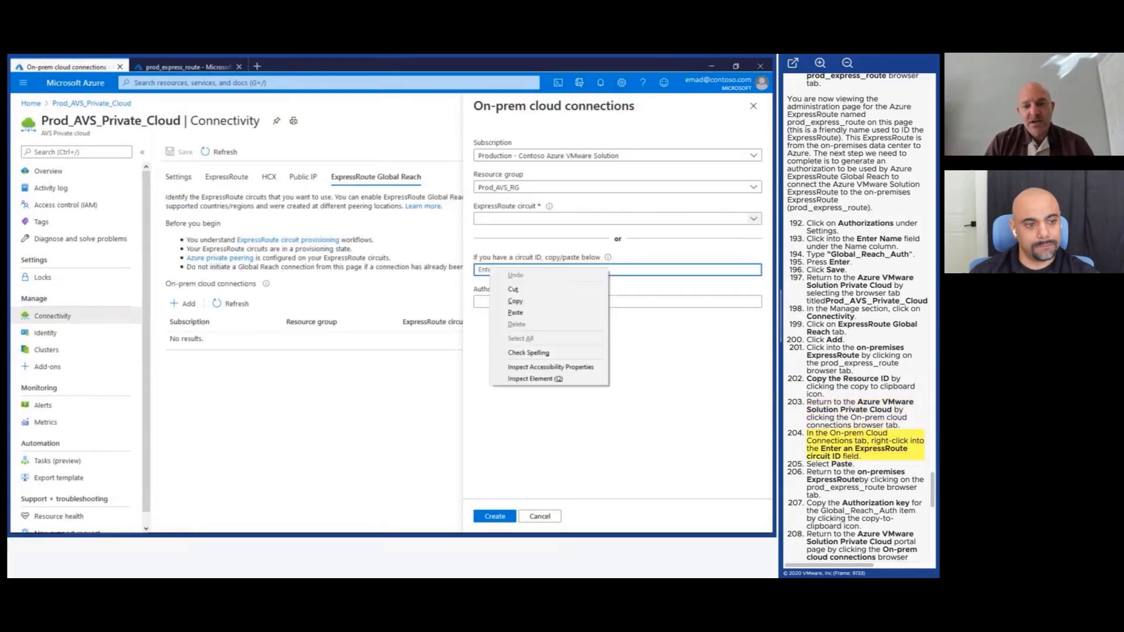
left_click(516, 313)
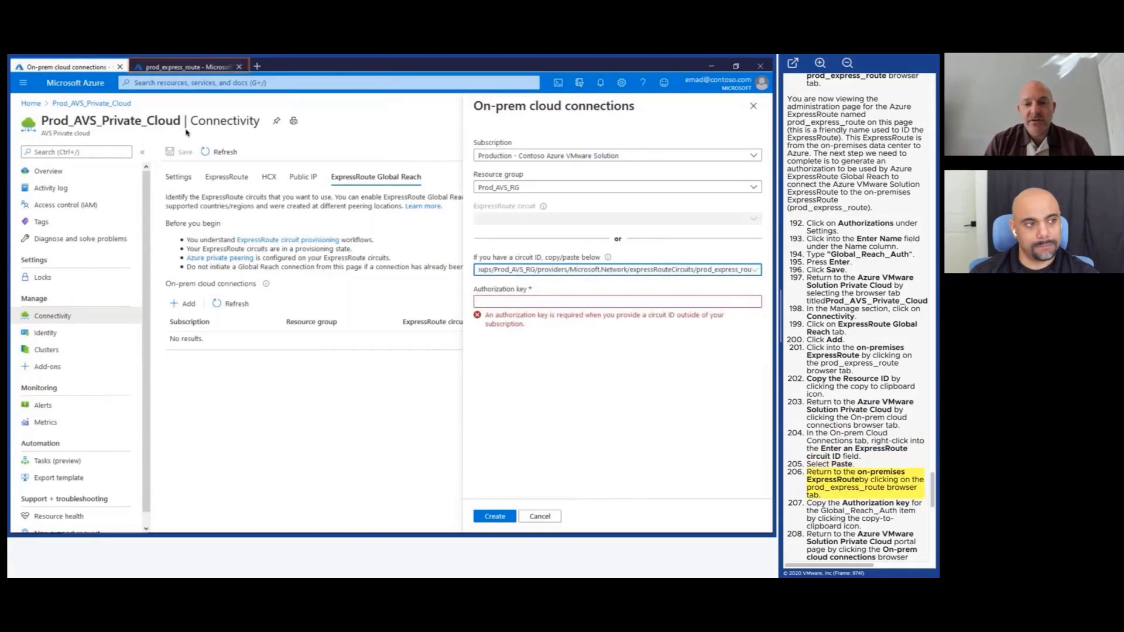
Copy the Global_Reach_Auth key and paste it into the Authorization key field.
left_click(179, 68)
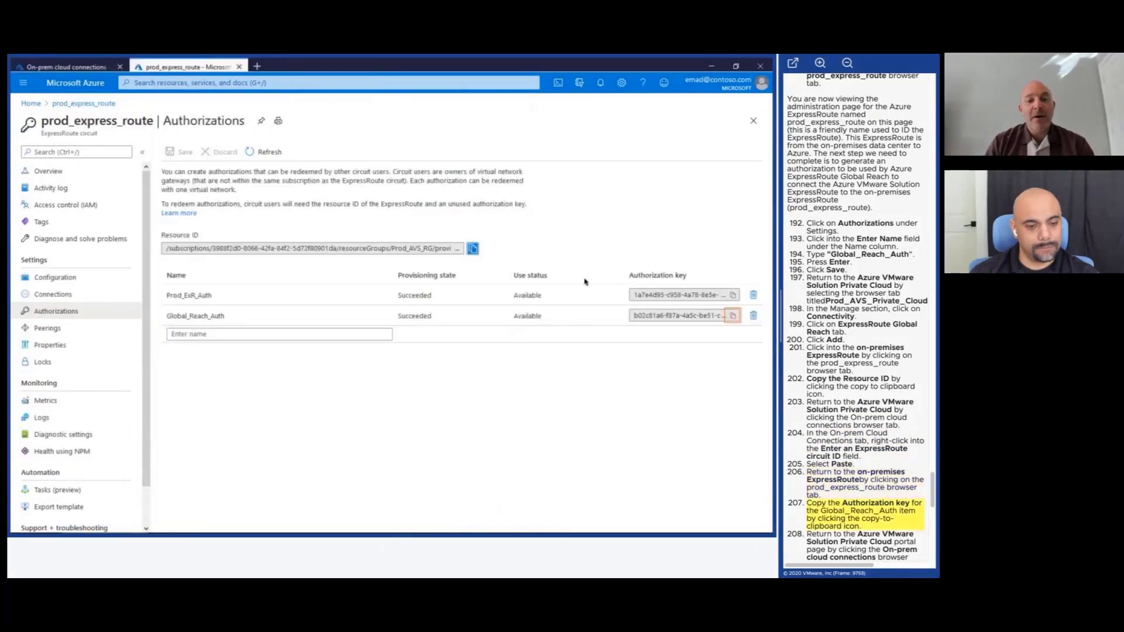
left_click(732, 318)
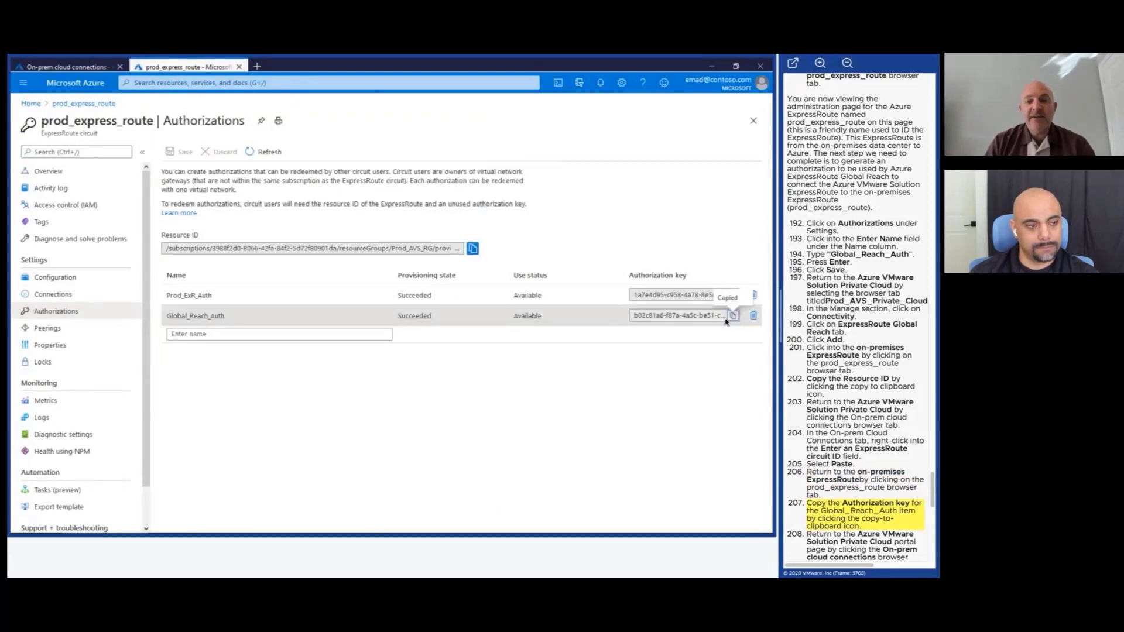
left_click(70, 67)
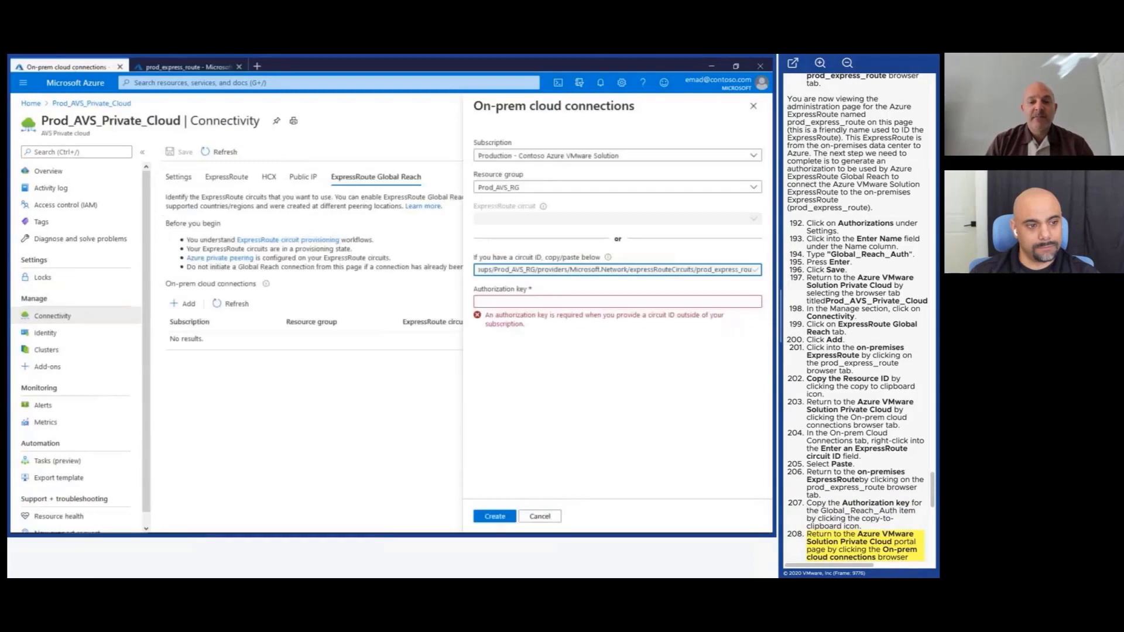
right_click(493, 301)
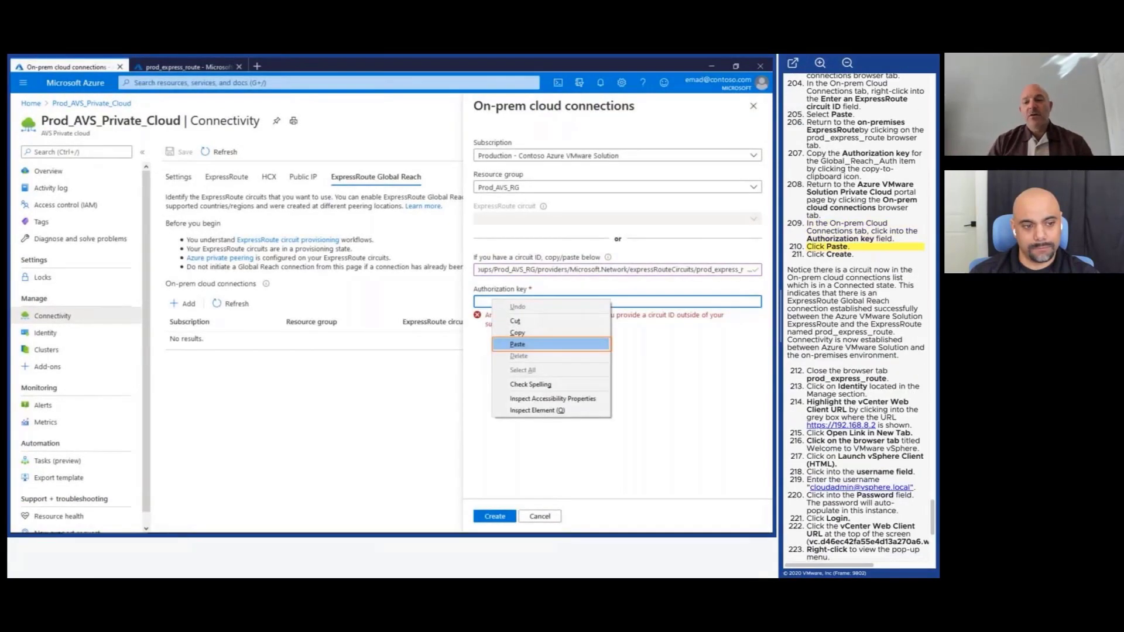
left_click(517, 345)
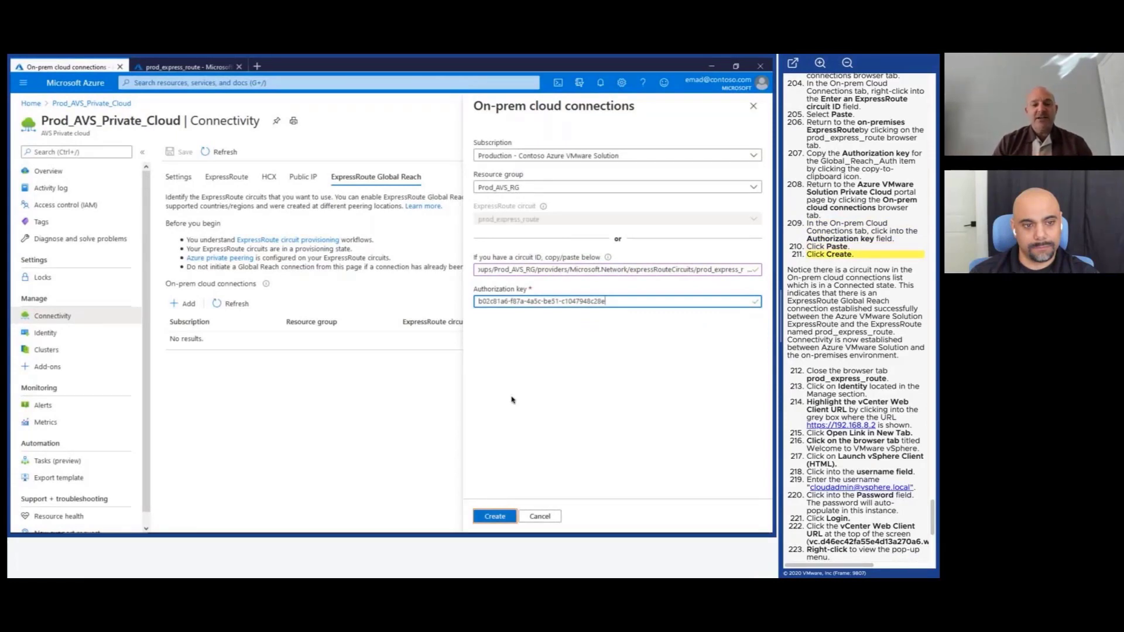
Create the Global Reach on-prem cloud connection.
left_click(497, 518)
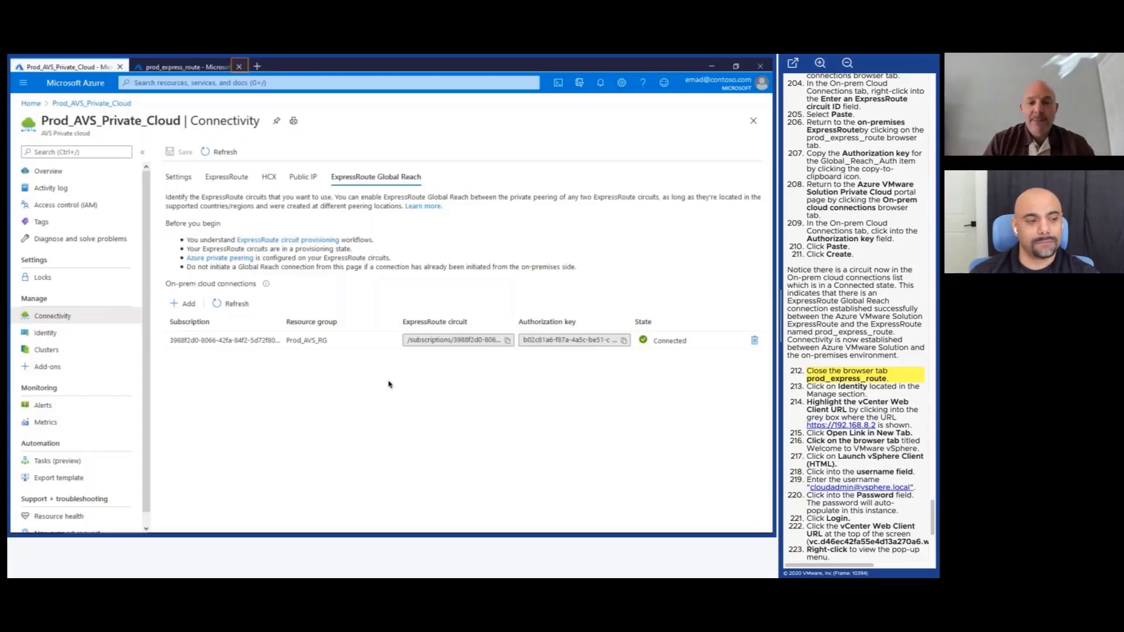
Close the circuit page and open the vCenter Web Client URL from Identity in a new tab.
left_click(239, 68)
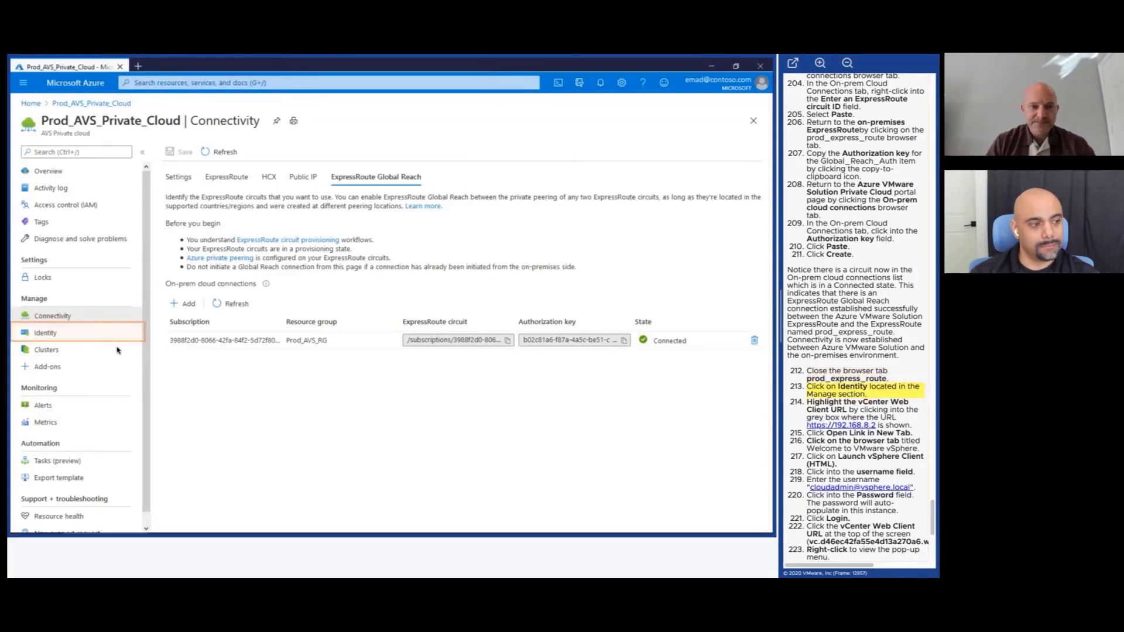
left_click(90, 334)
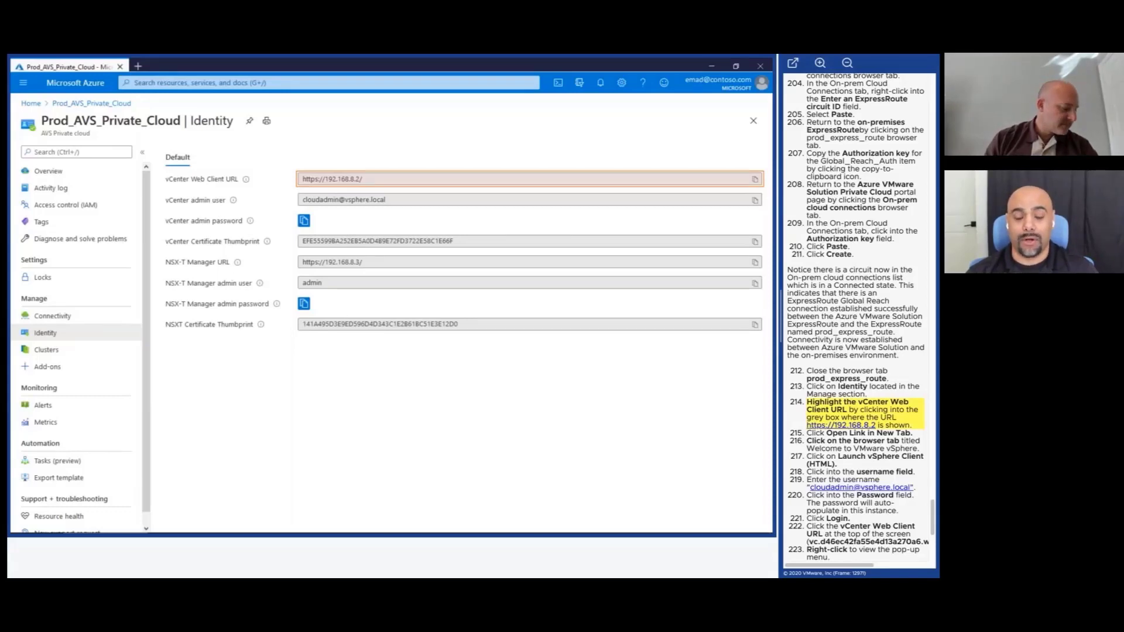
left_click(358, 179)
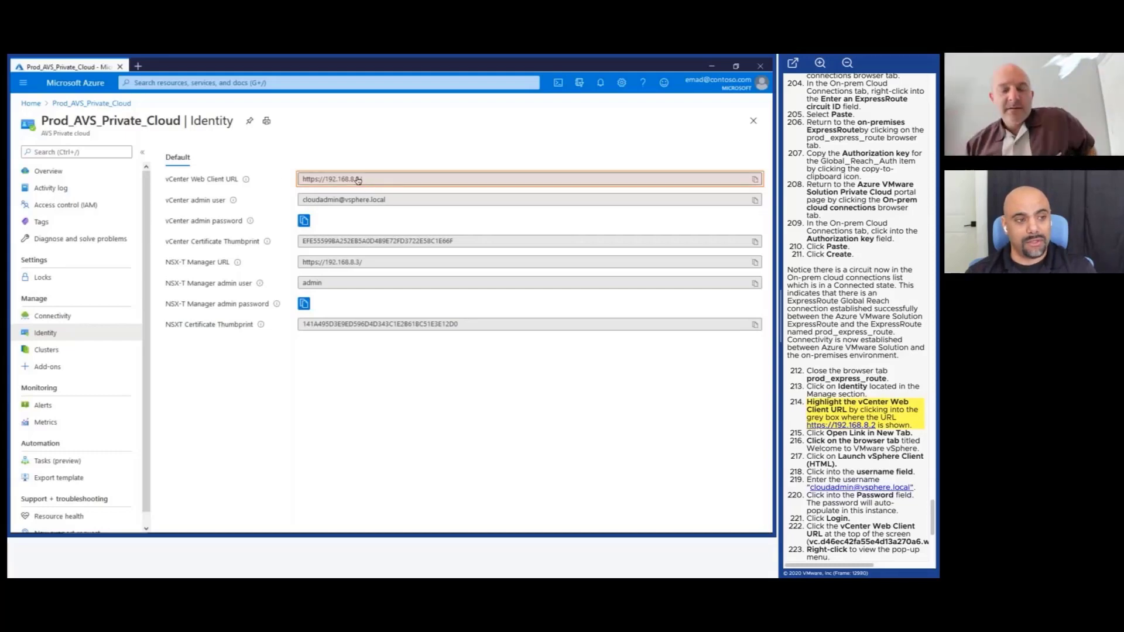
left_click(756, 178)
right_click(315, 180)
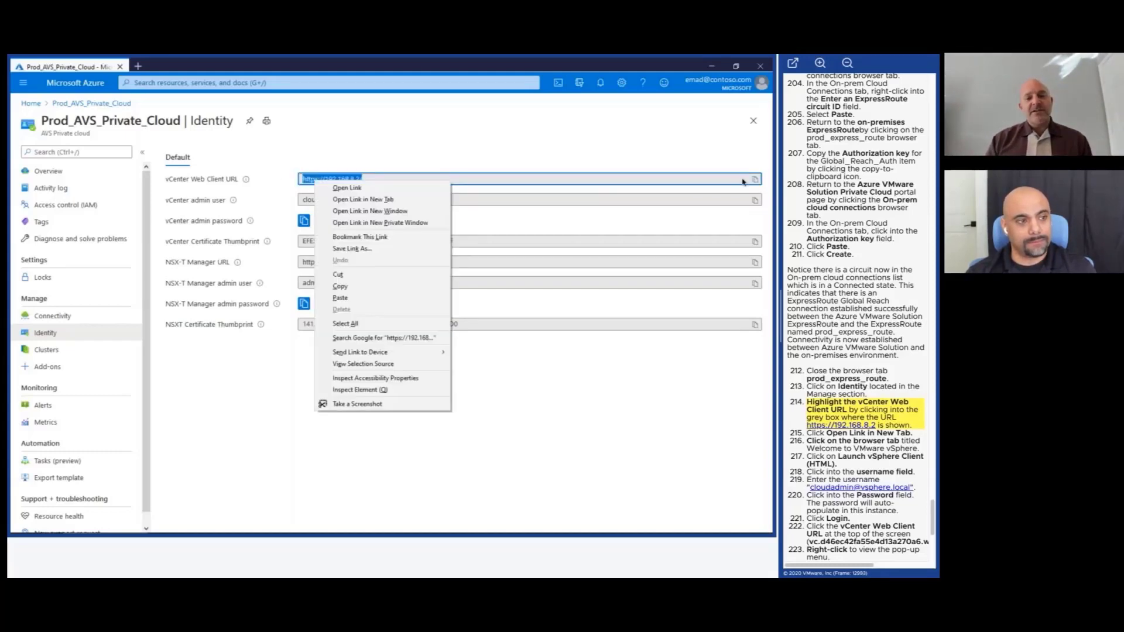
left_click(411, 202)
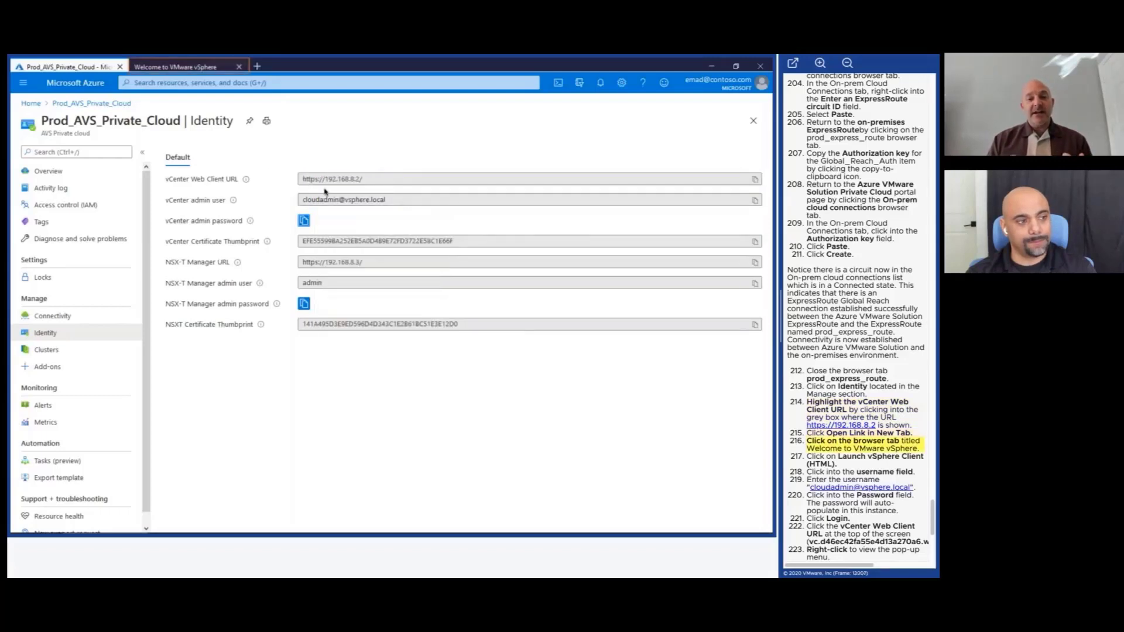
left_click(198, 68)
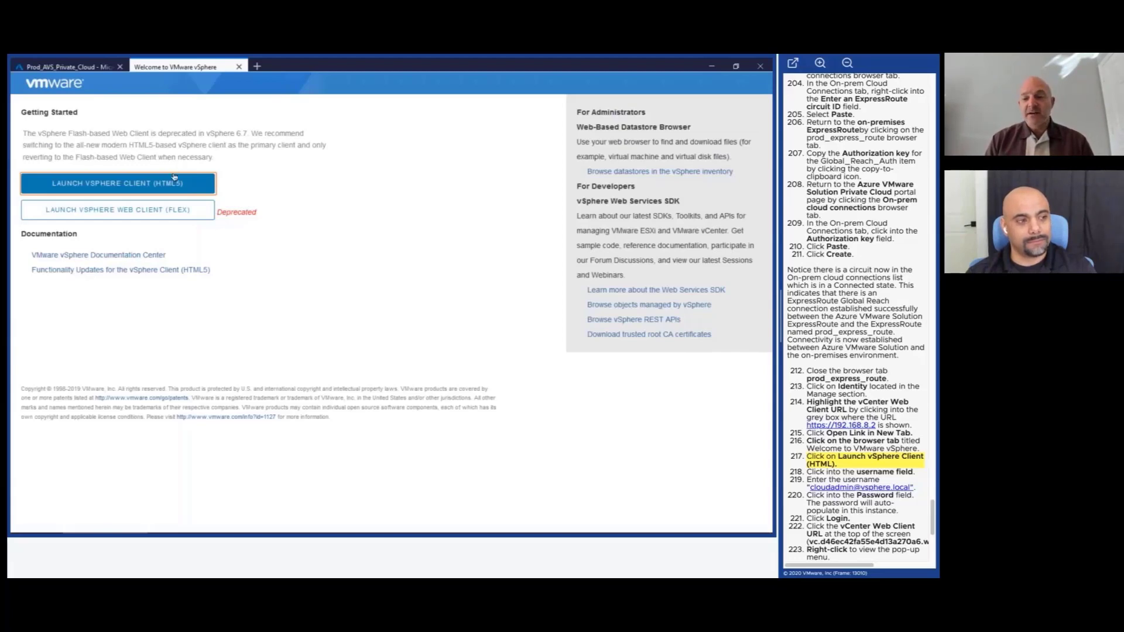
Launch the HTML5 vSphere Client and enter the cloud admin username with its auto-filled password.
left_click(174, 183)
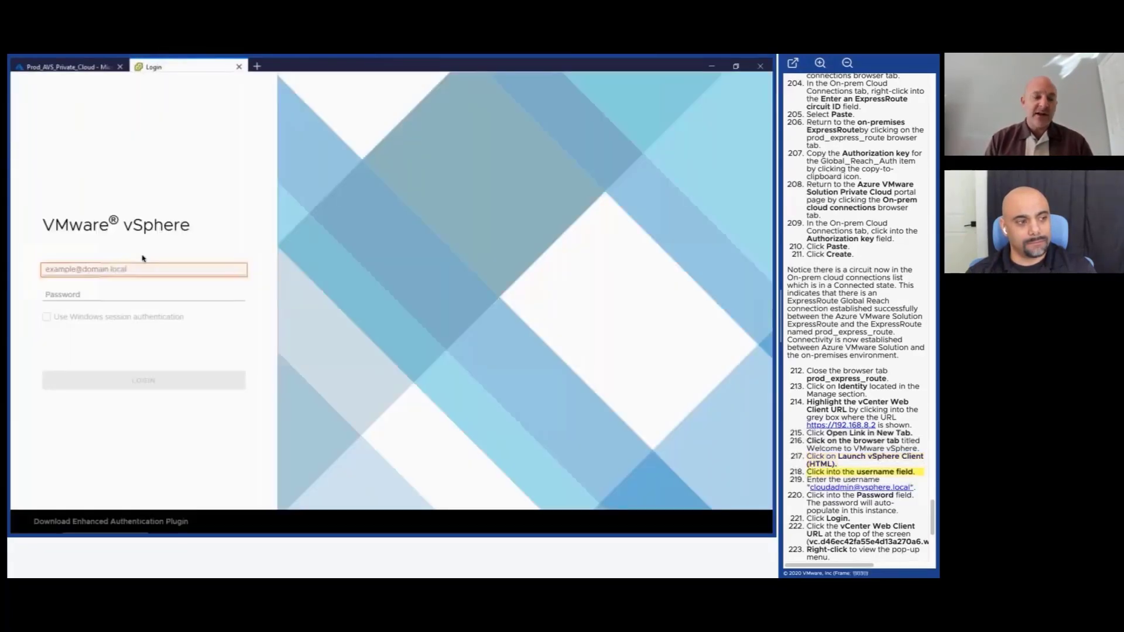
left_click(143, 267)
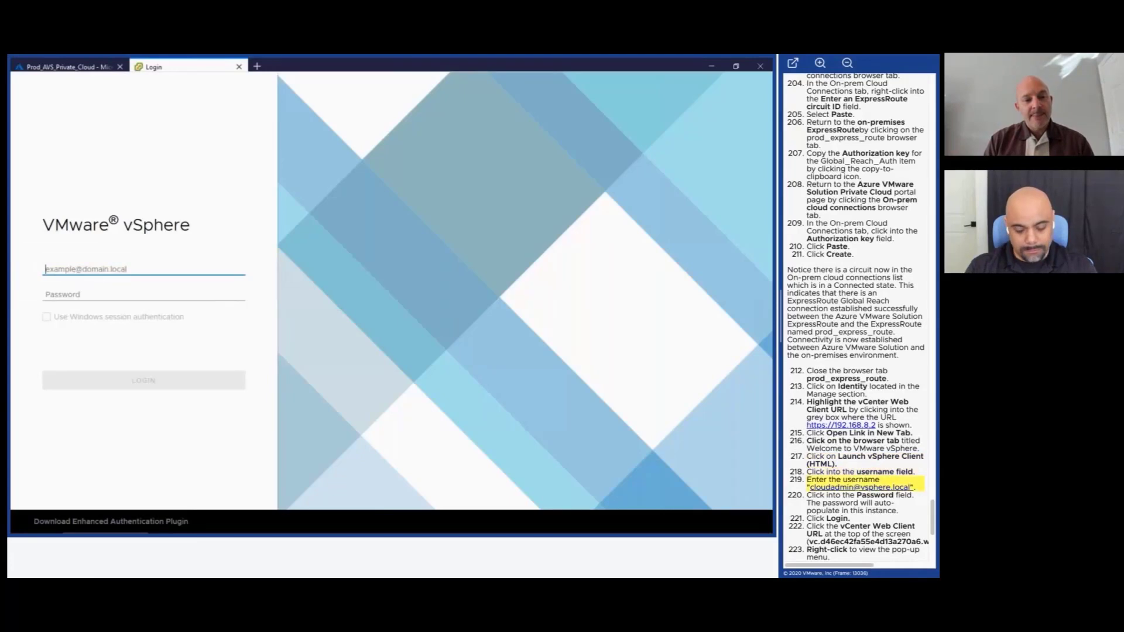
type("cloudad")
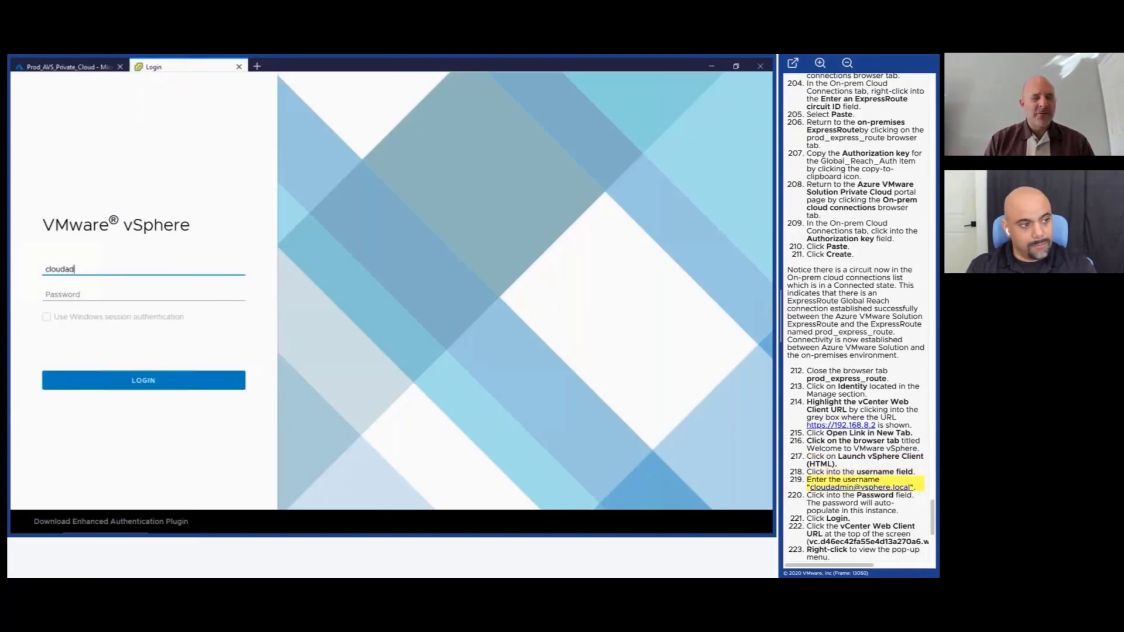
type("min@vsp")
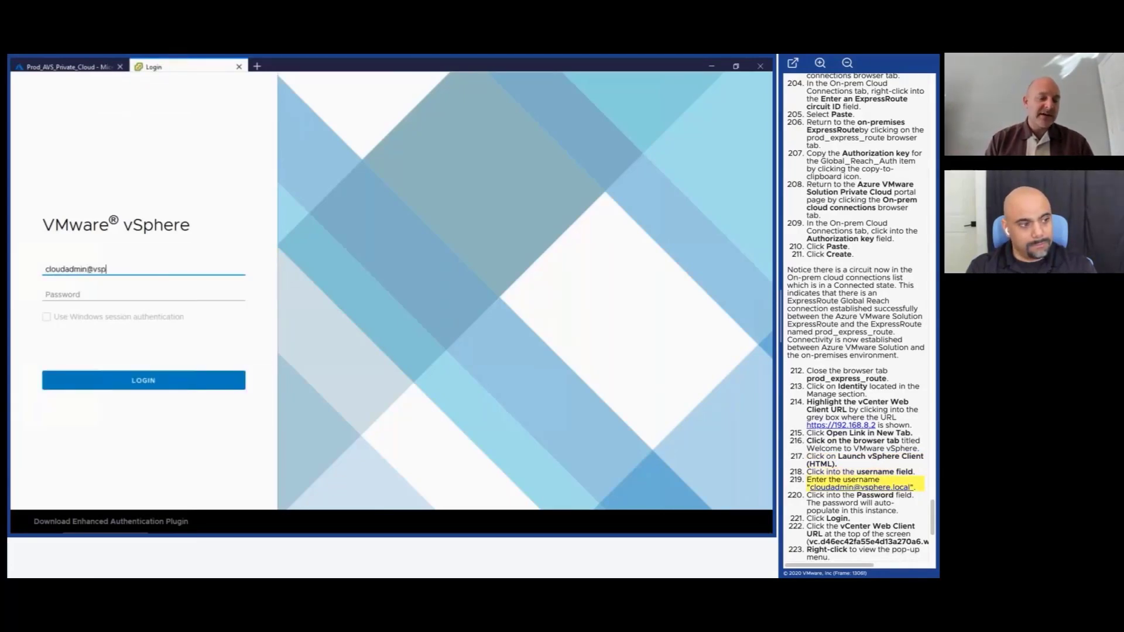
type("here.local")
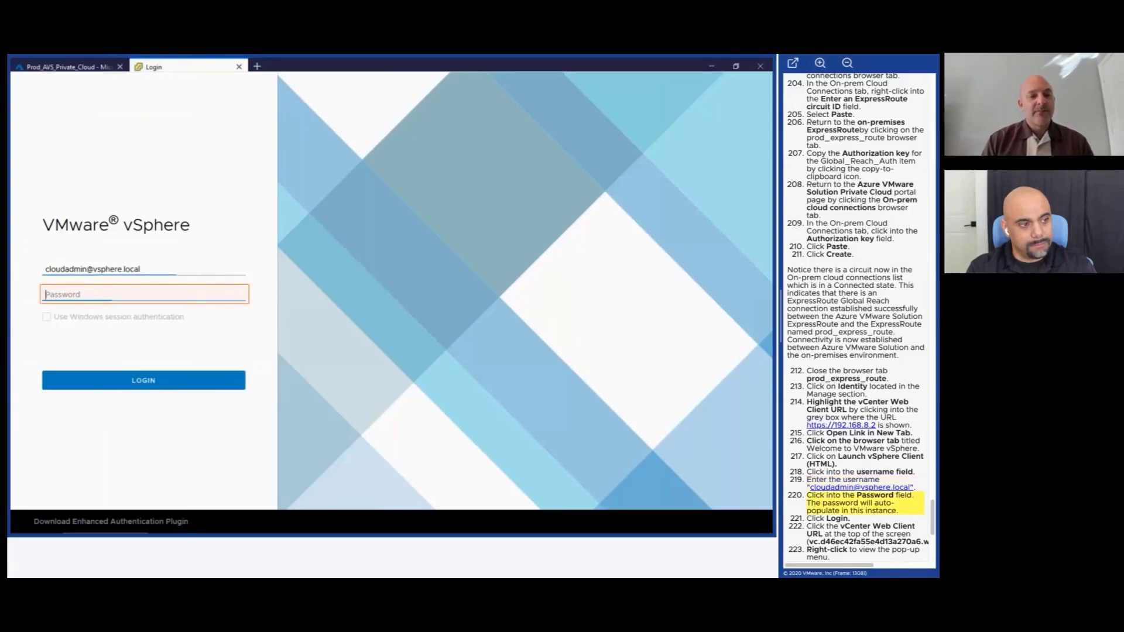
left_click(140, 296)
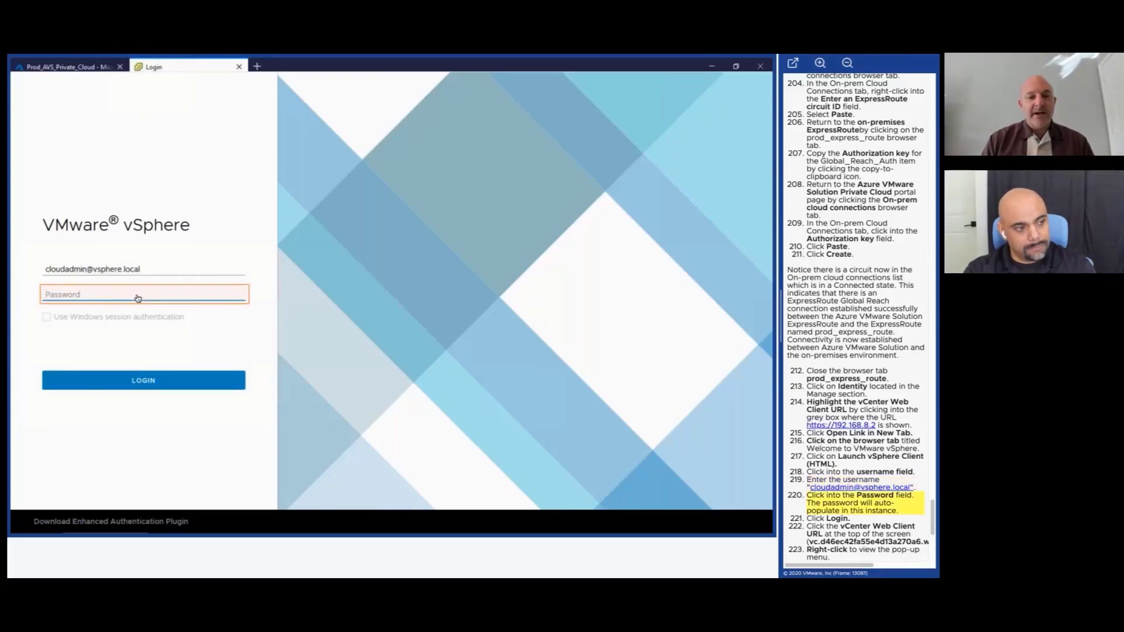
Sign in to vCenter, copy its hostname from the address bar, and restore down the browser.
left_click(144, 382)
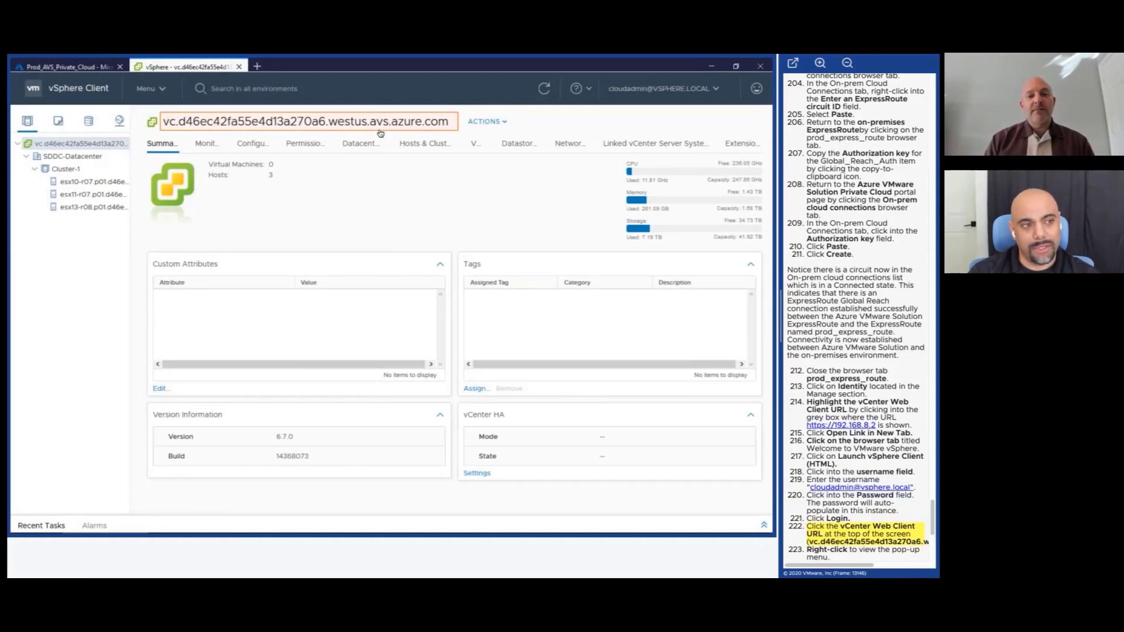
left_click(293, 126)
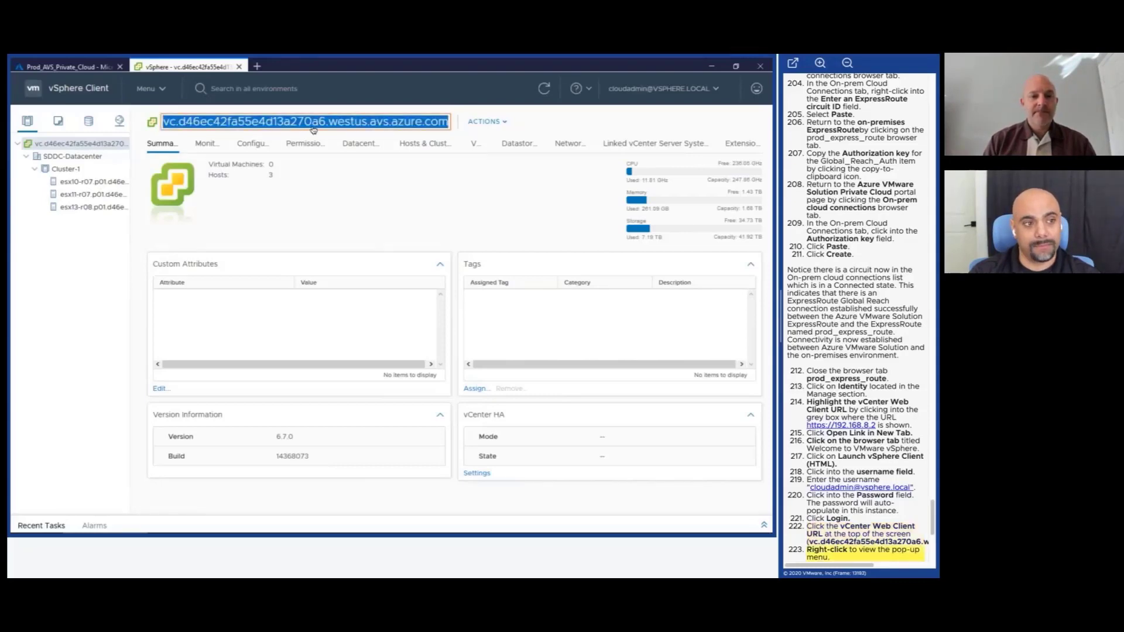
right_click(448, 129)
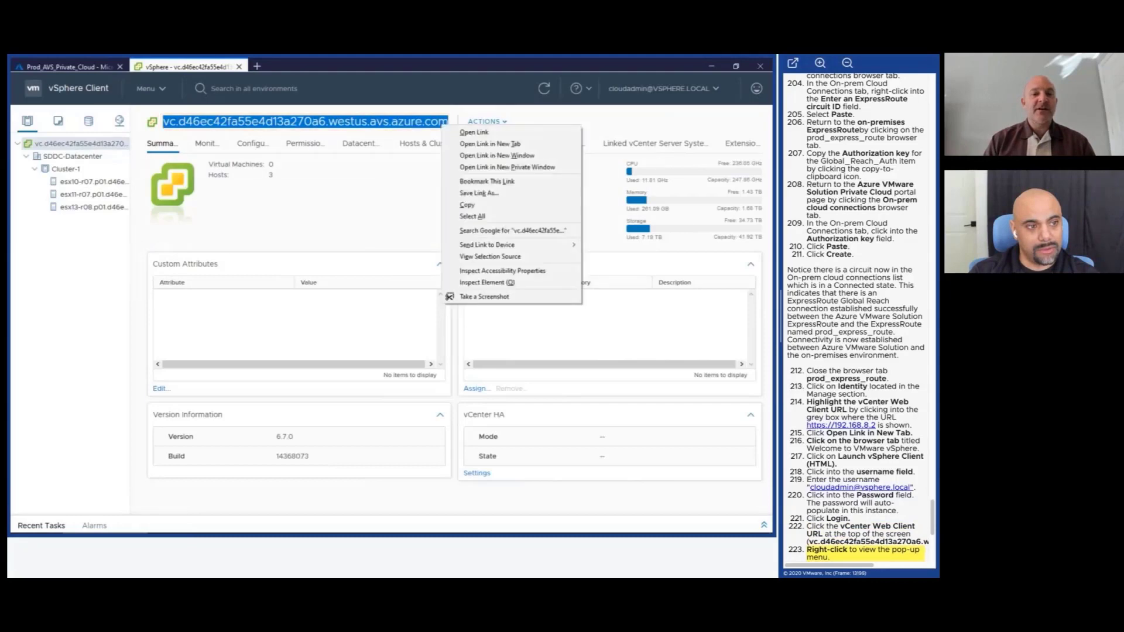
left_click(473, 206)
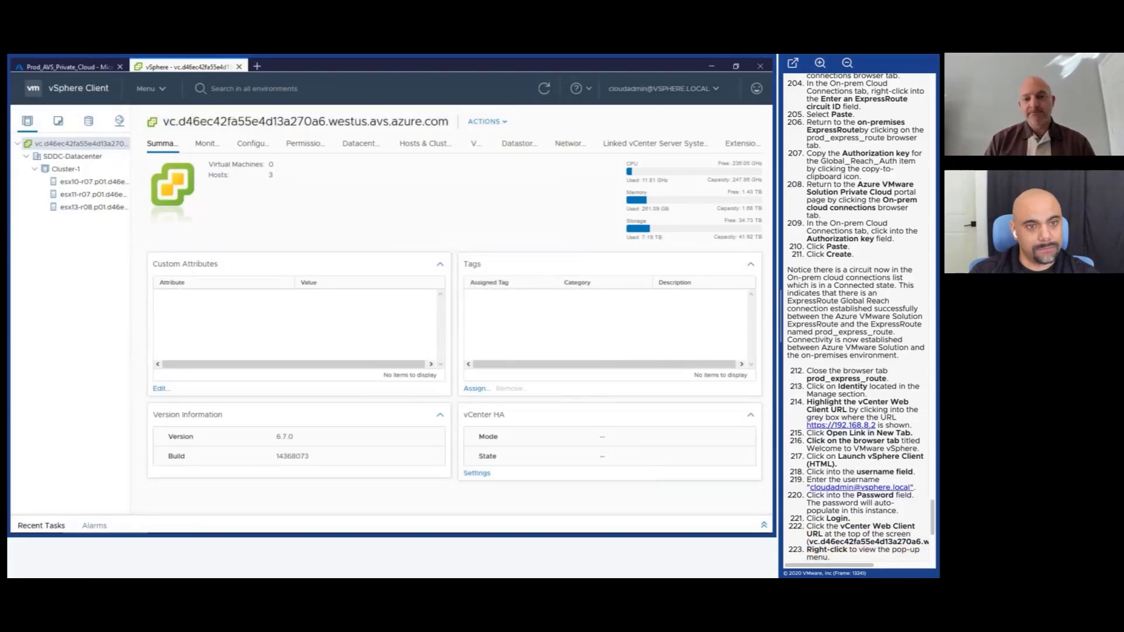
left_click(736, 66)
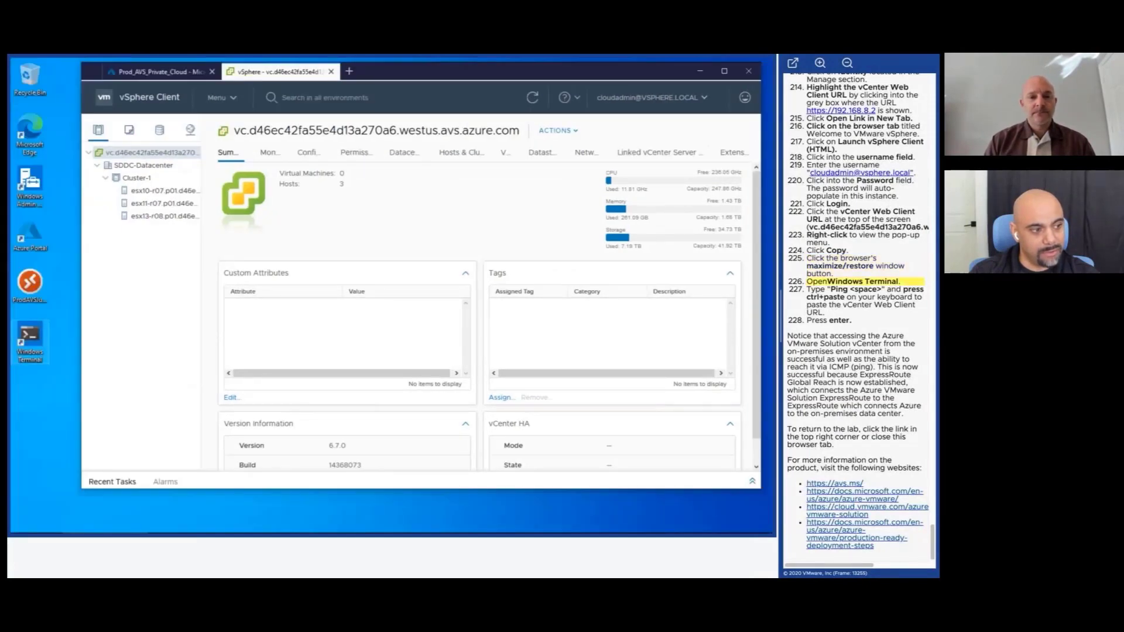
In Windows Terminal, ping vc.d46ec42fa55e4d13a270a6.westus.avs.azure.com using the pasted hostname.
double_click(30, 340)
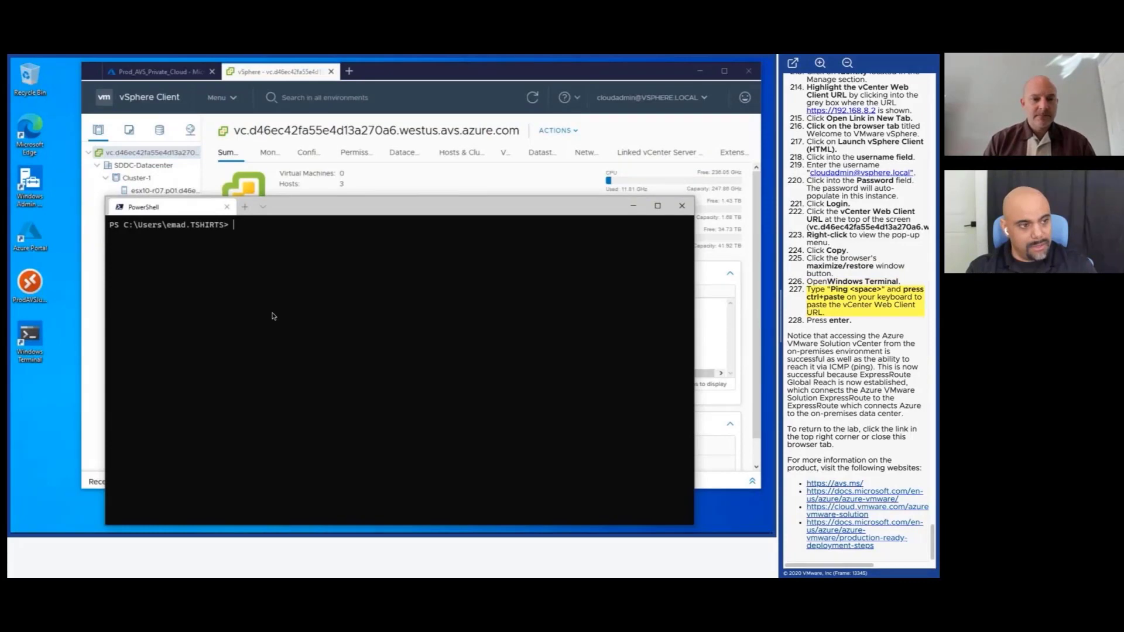
type("ping")
key("ctrl+v")
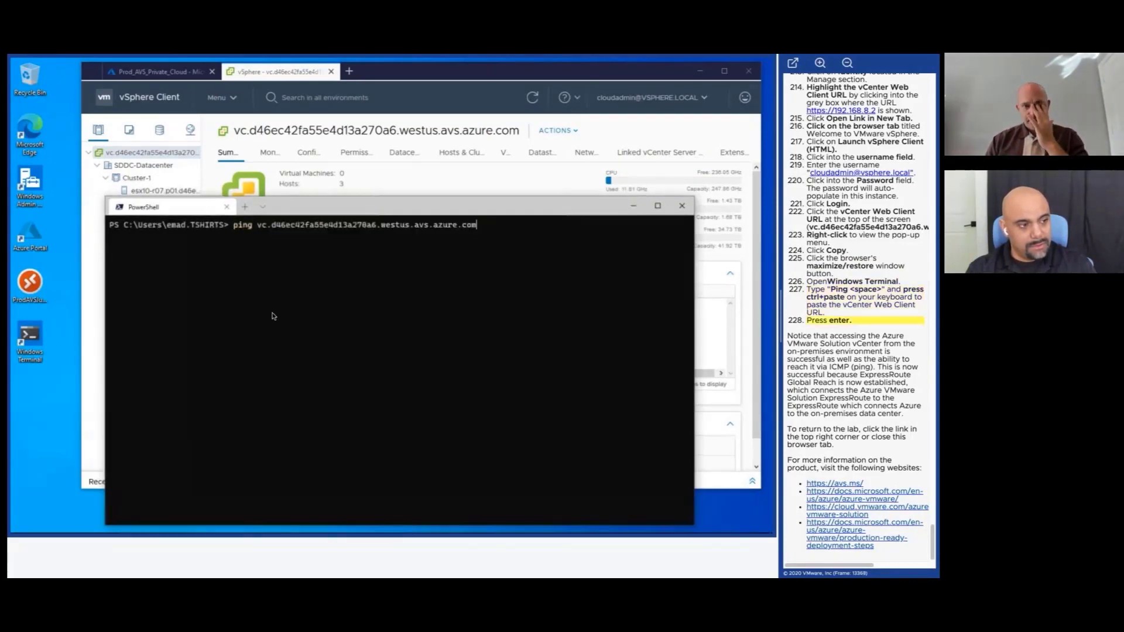
key("Return")
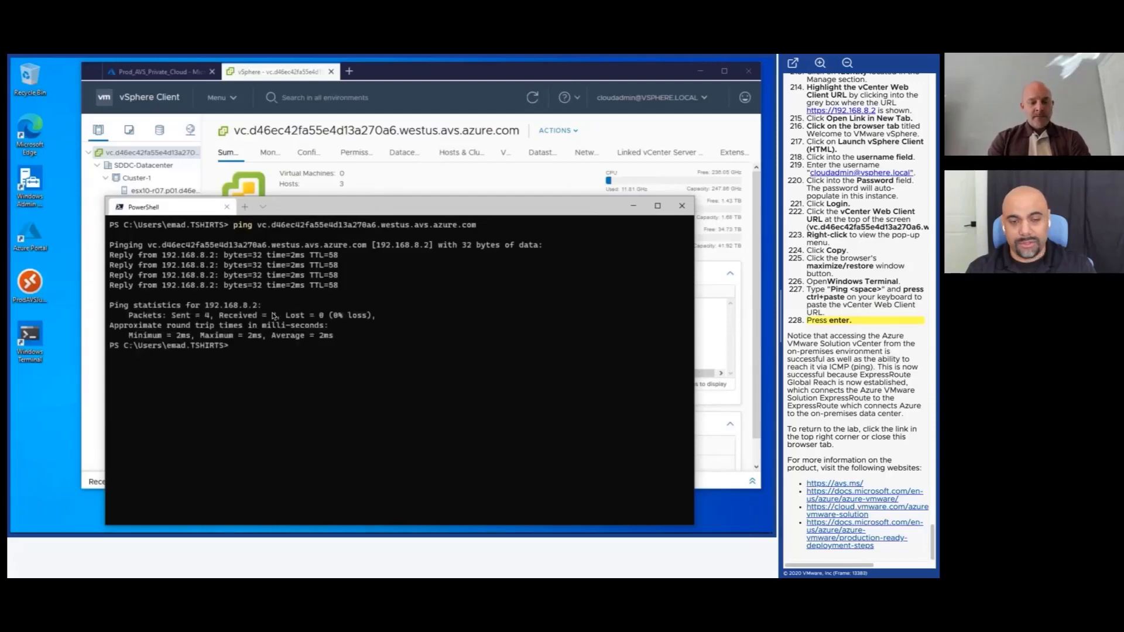